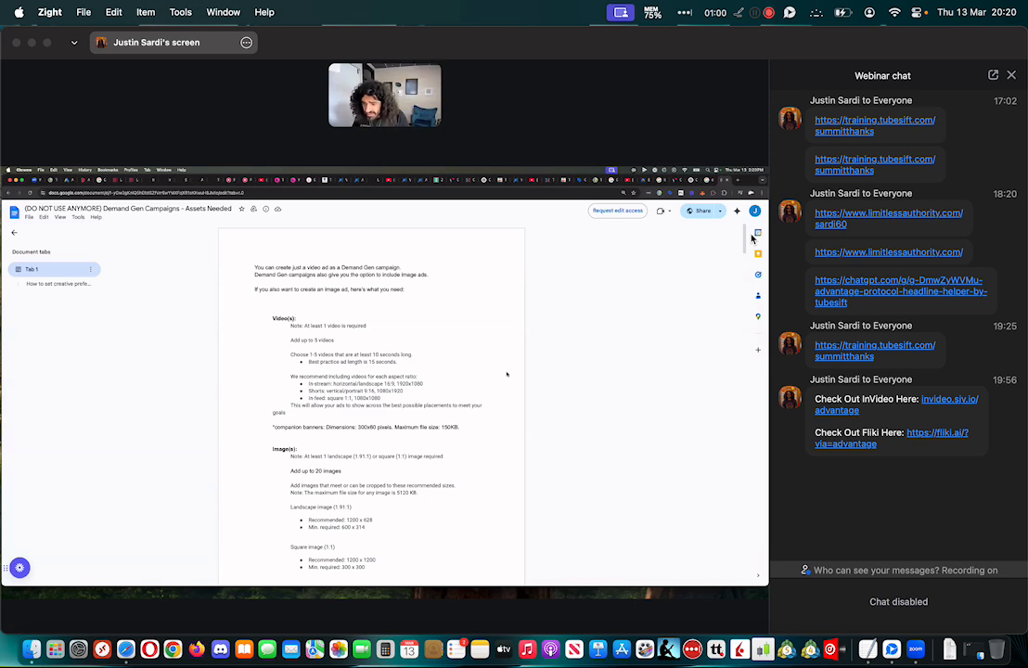
Take a screenshot of the shared Demand Gen assets document and close the webinar chat
key(super+shift+3)
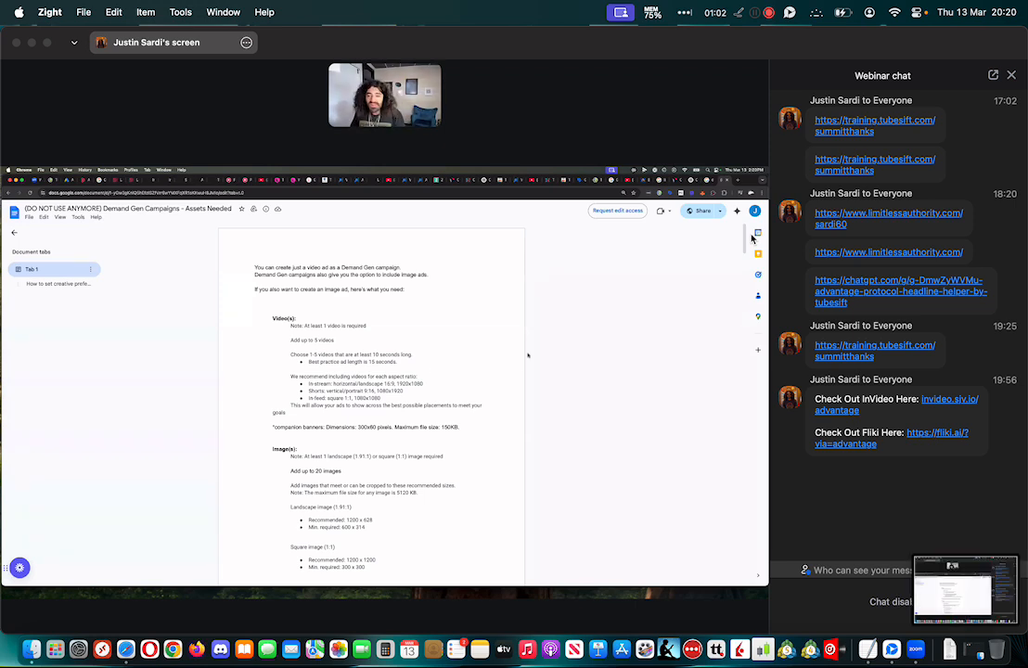
click(1011, 76)
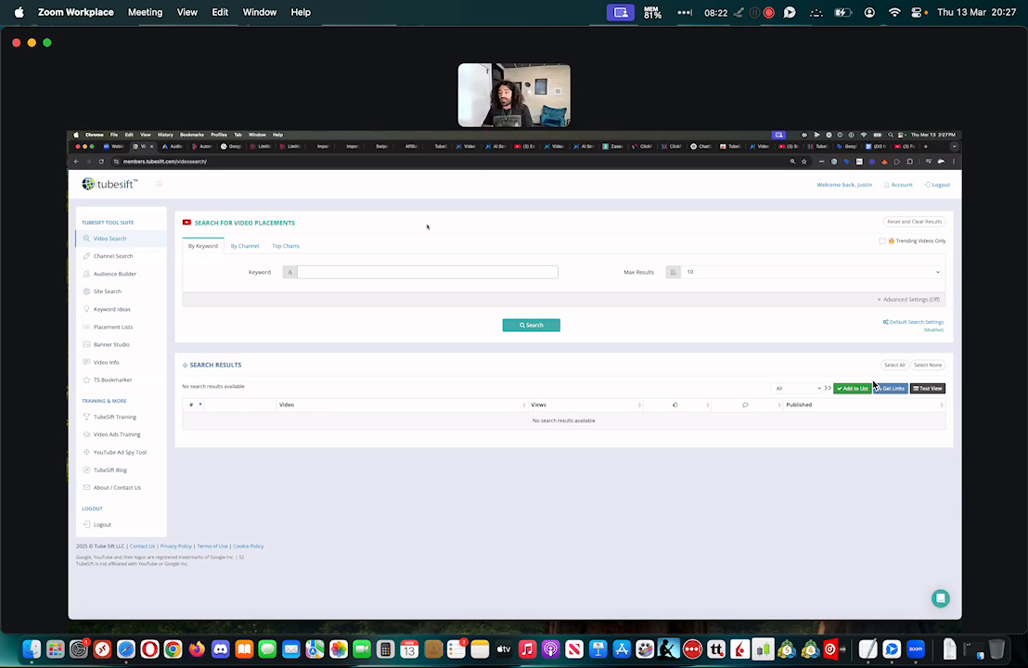
Search for video placements with the keyword "How to save youtube ads"
text(How)
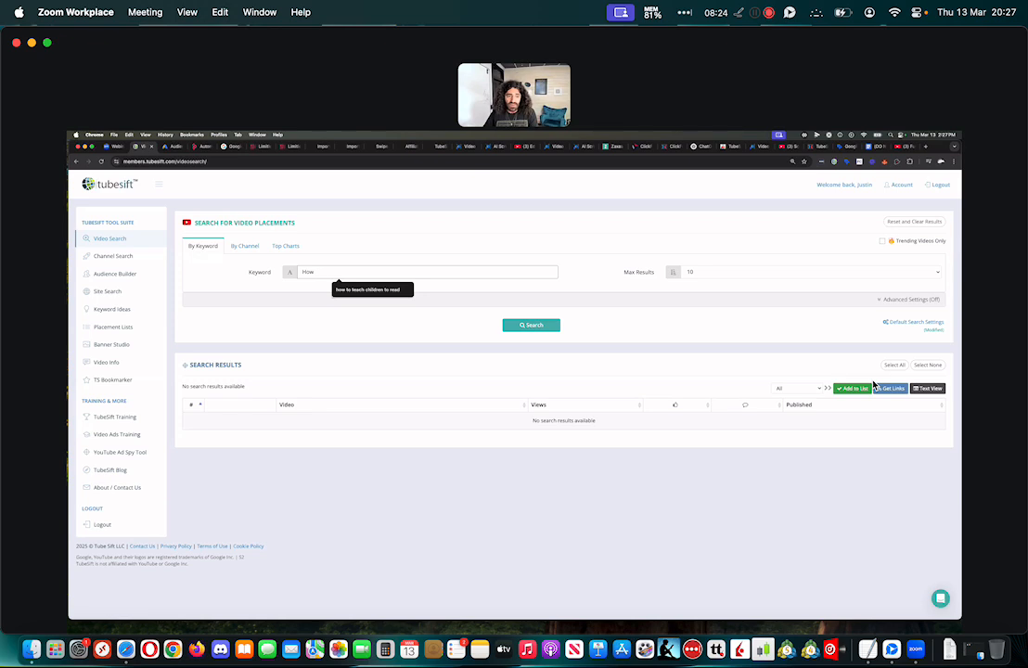
text( to save youtube ads)
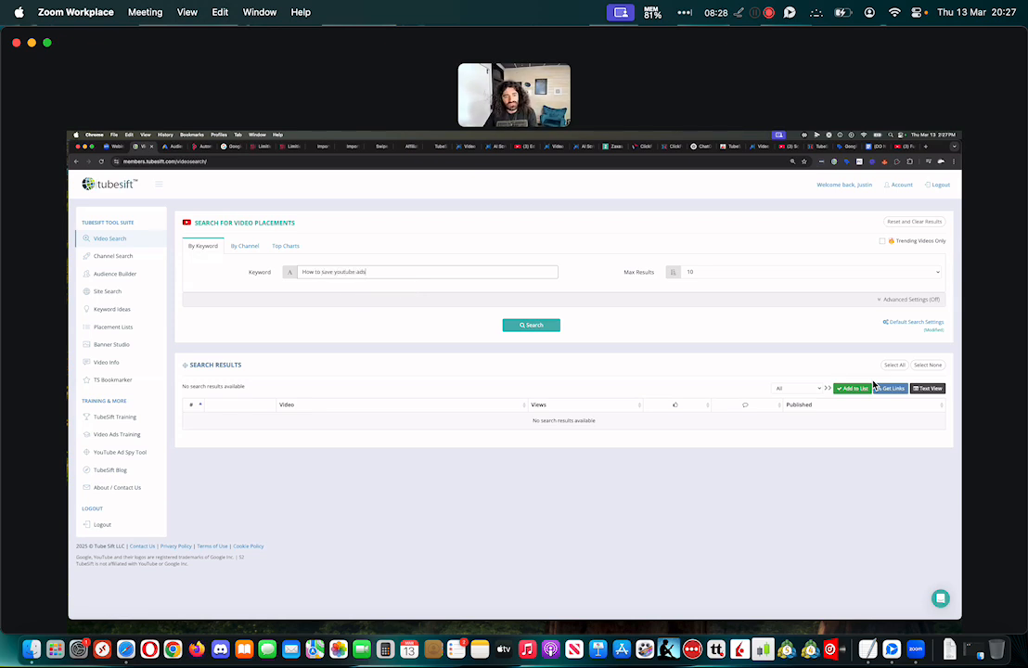
click(519, 325)
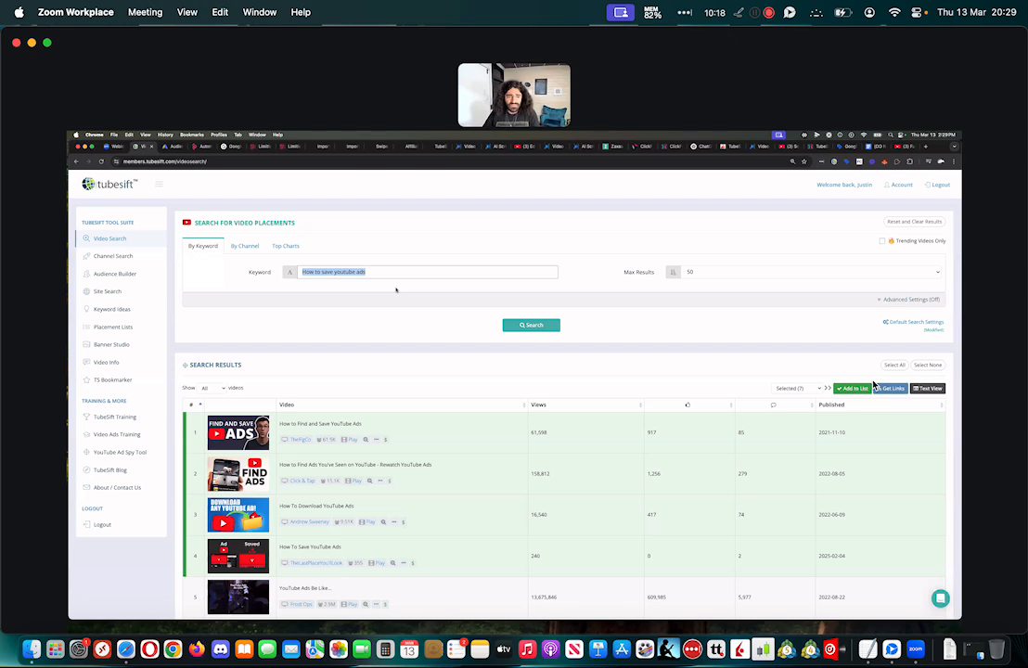
Search for video placements with the keyword "YouTube Ad Swipe File"
text(y)
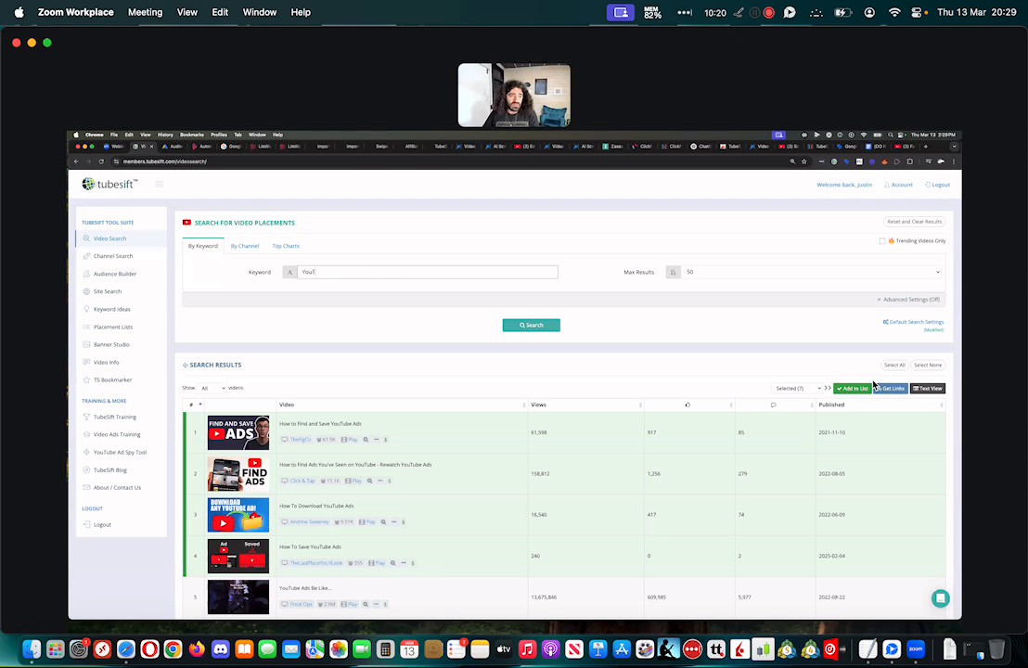
text(ouTube Ad Swipe File)
key(Return)
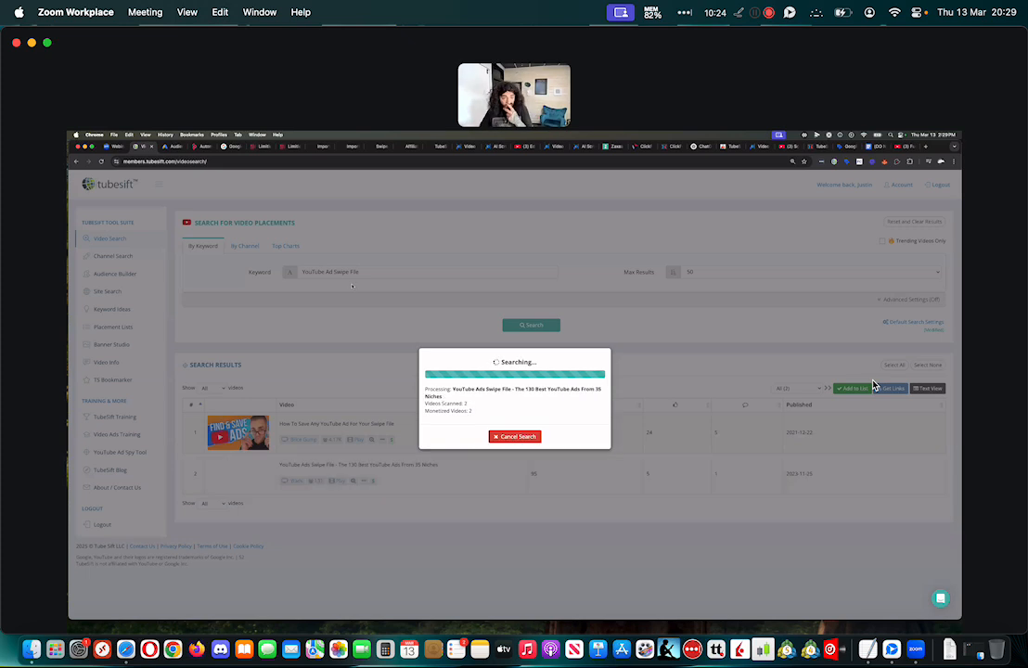
Switch to Safari and open TubeSift's Video Search in a separate tab from the Audience Builder page
key(ctrl+Right)
key(ctrl+Right)
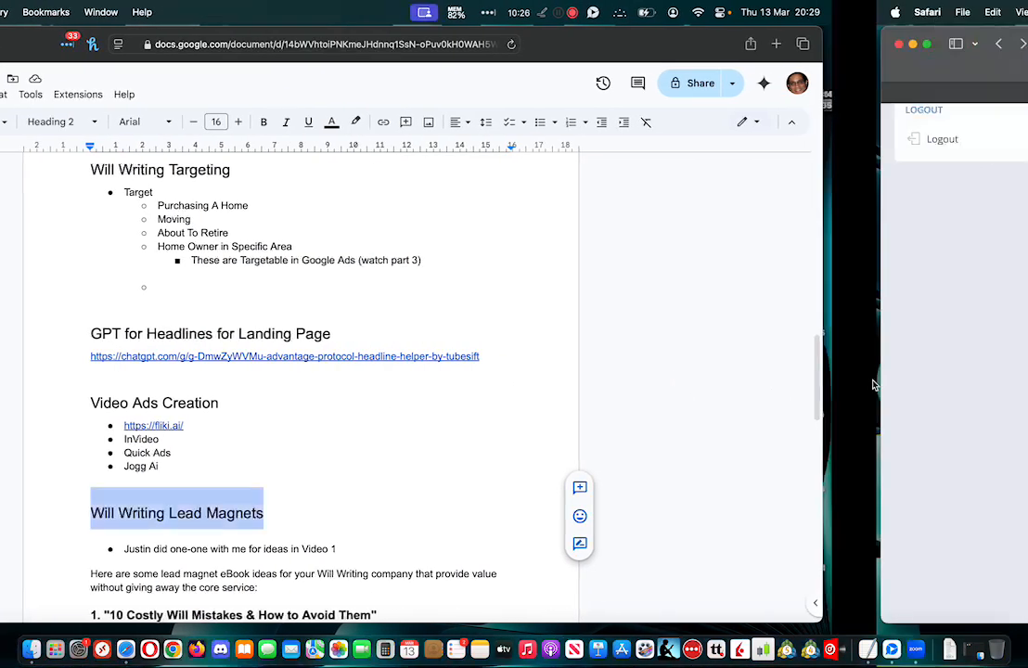
scroll(873, 385, up, 10)
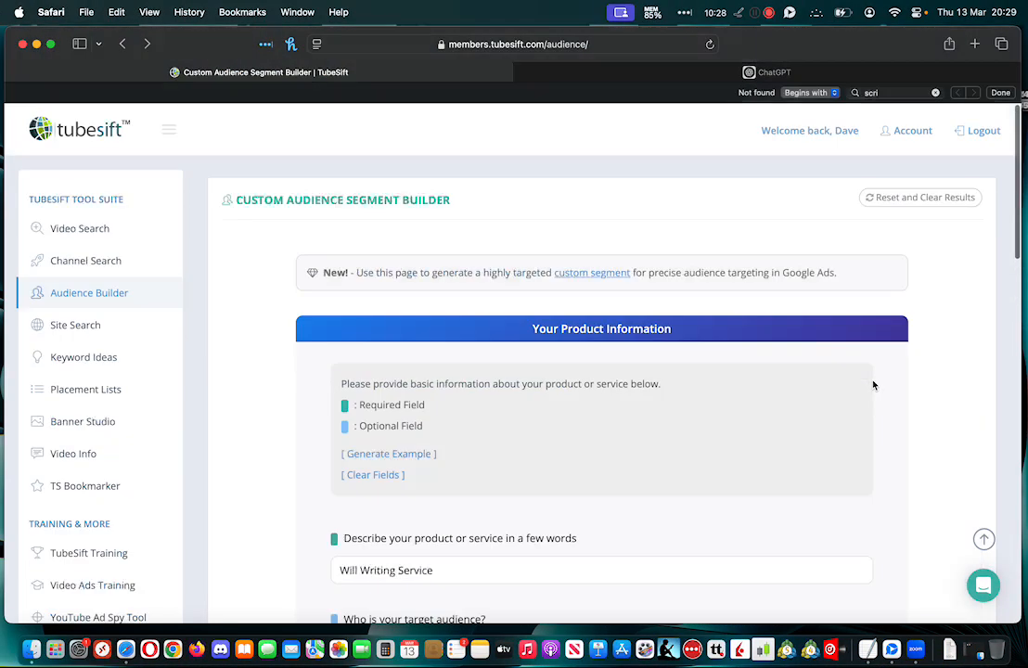
super+click(85, 232)
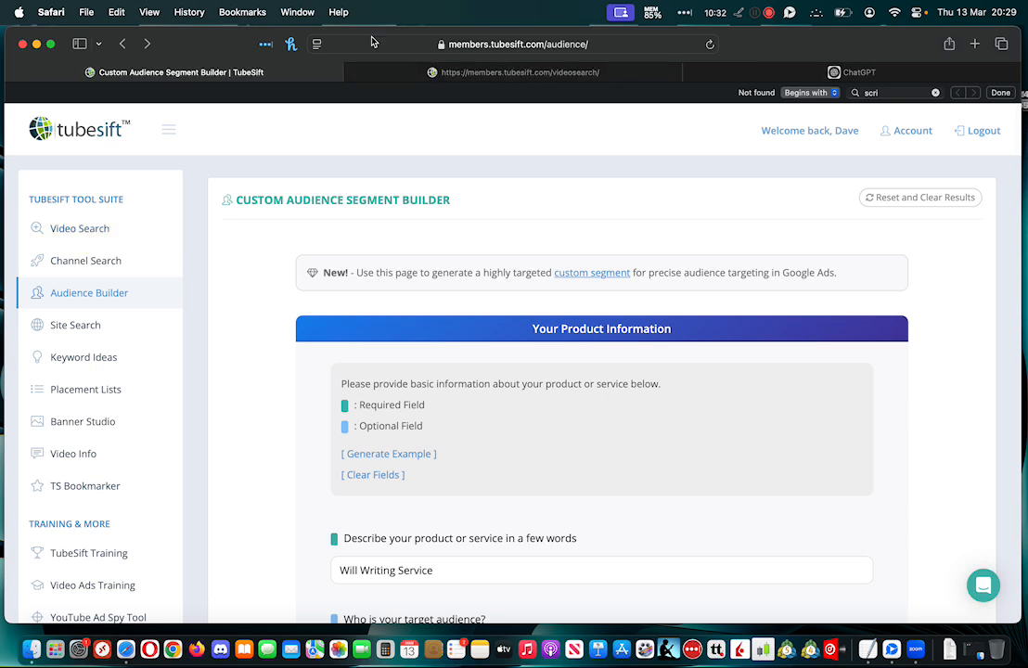
click(443, 70)
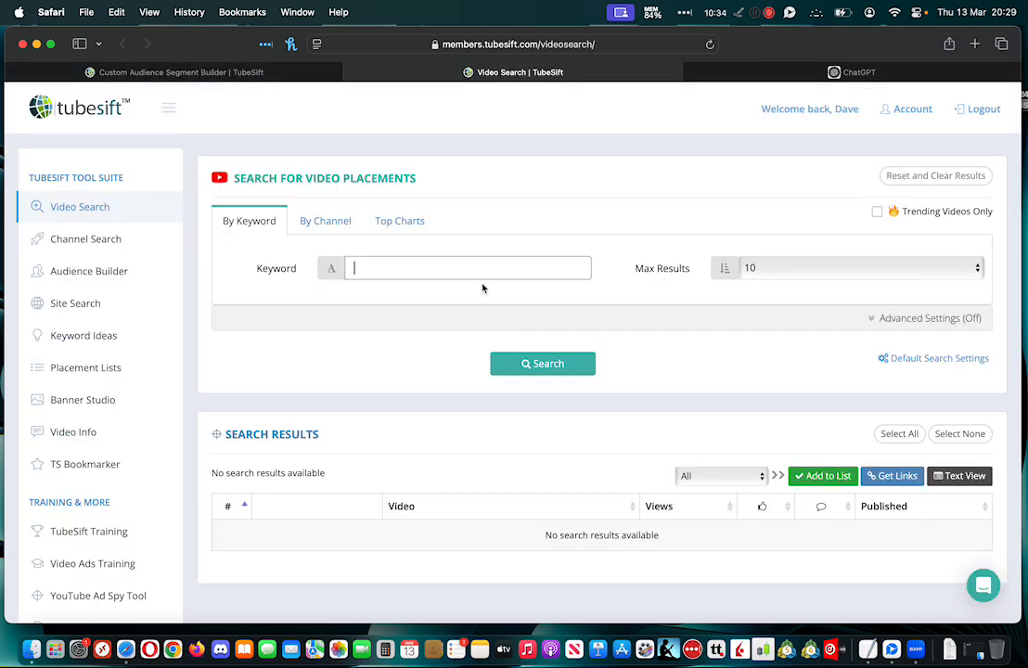
Check the saved placement lists and return to the Video Search page
scroll(446, 269, down, 2)
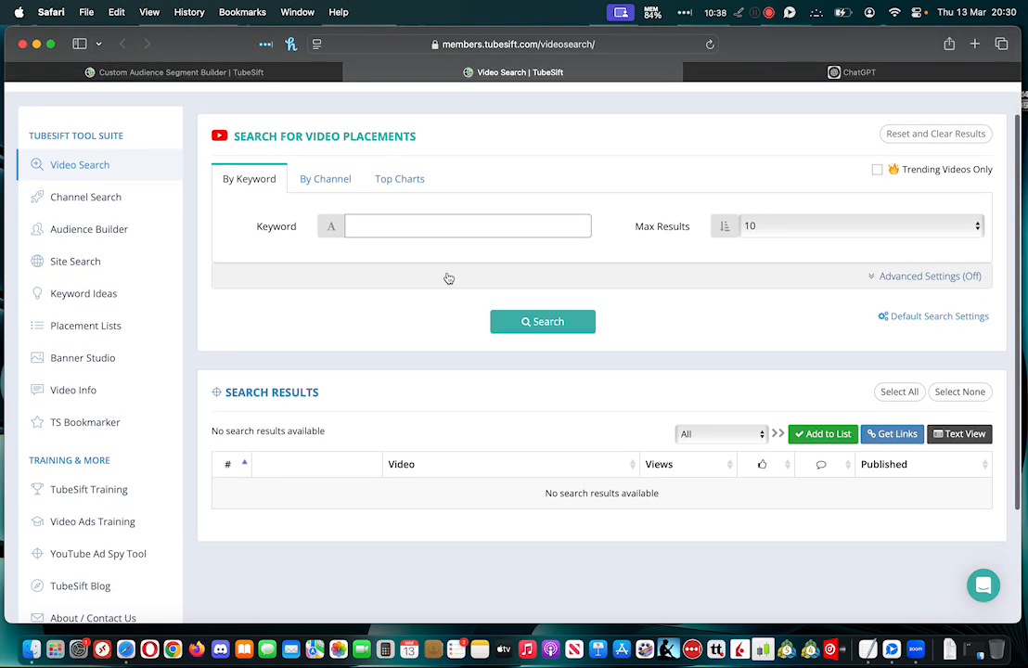
scroll(448, 277, up, 2)
click(120, 350)
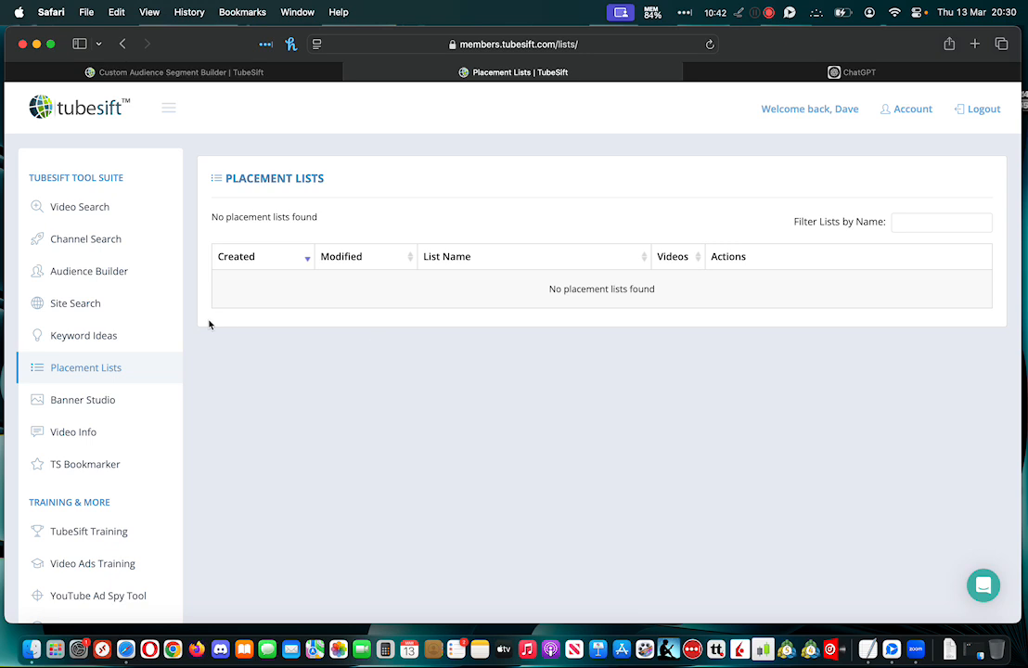
click(69, 211)
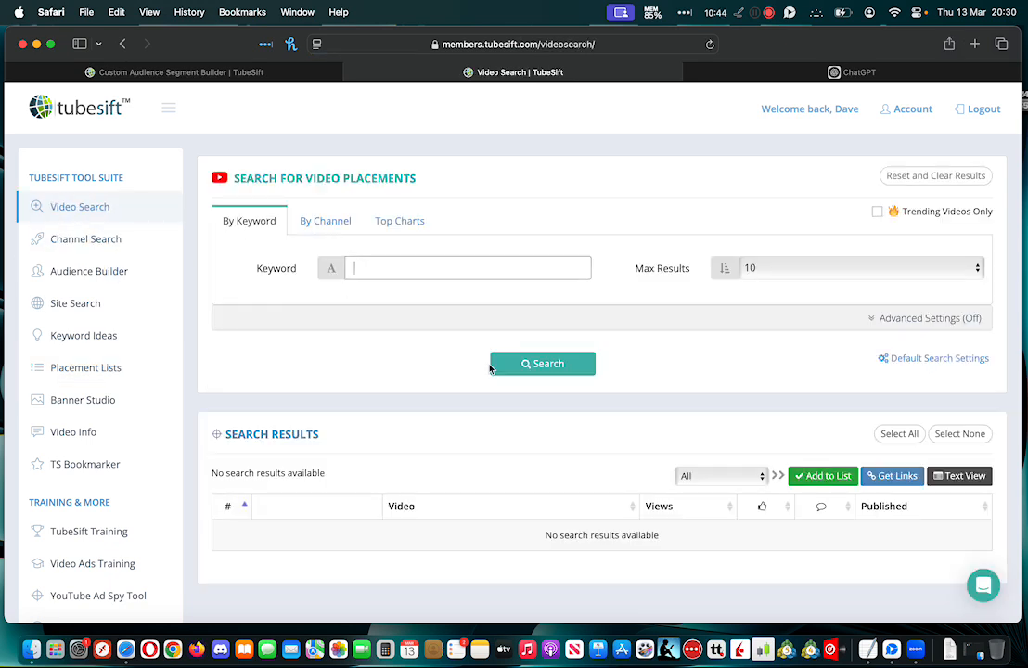
Compare the Add to List demonstration in the Zoom webinar with the Video Search page in Safari, ending in Zoom
key(ctrl+Left)
key(ctrl+Left)
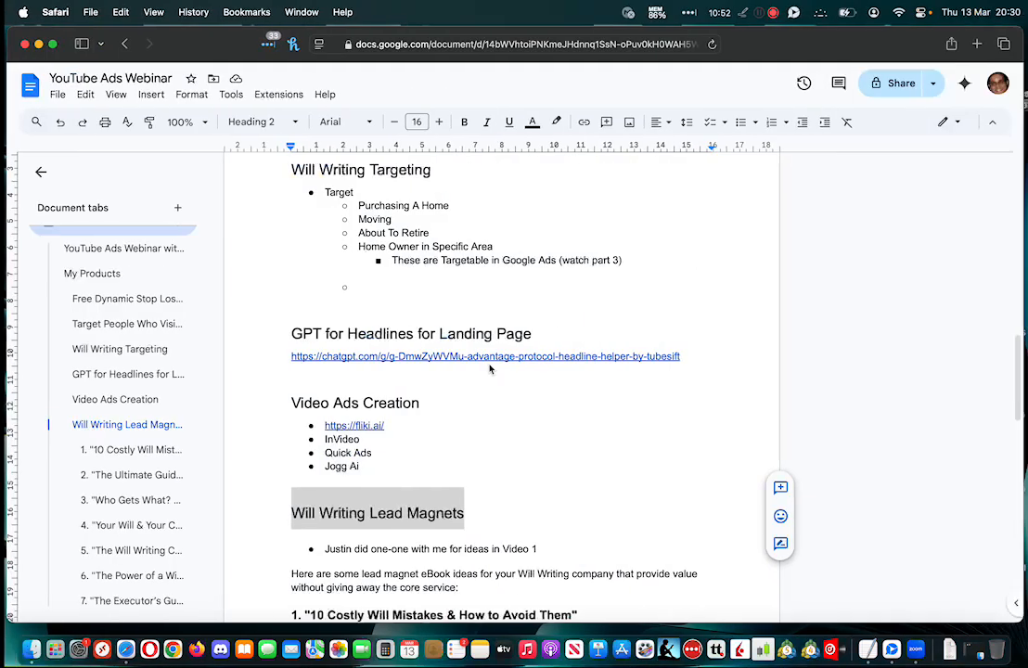
key(ctrl+Right)
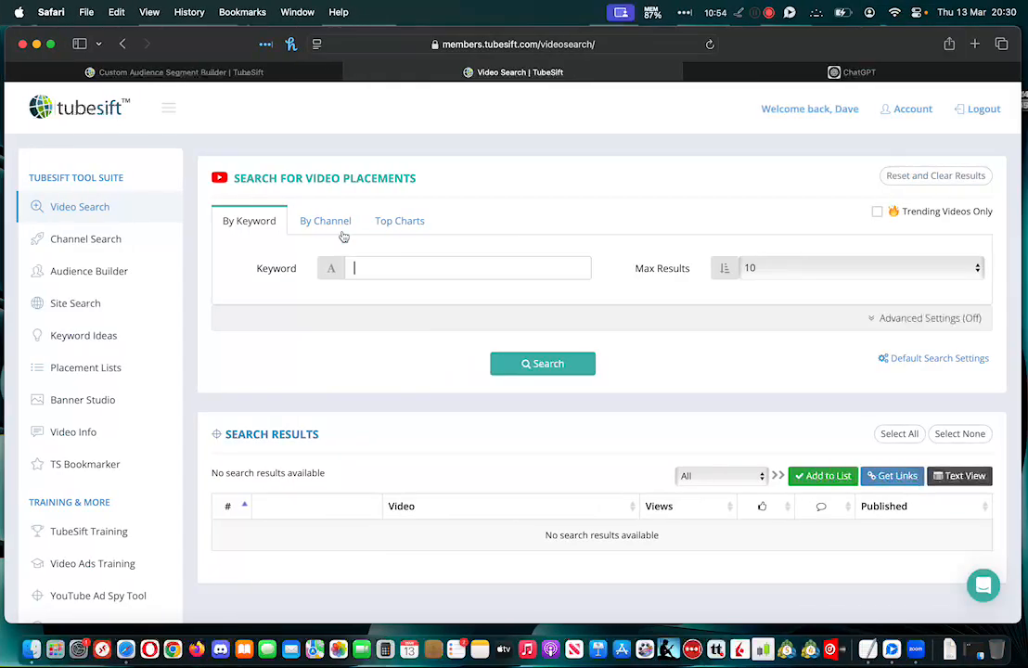
drag(317, 179, 379, 179)
click(400, 179)
key(ctrl+Left)
key(ctrl+Left)
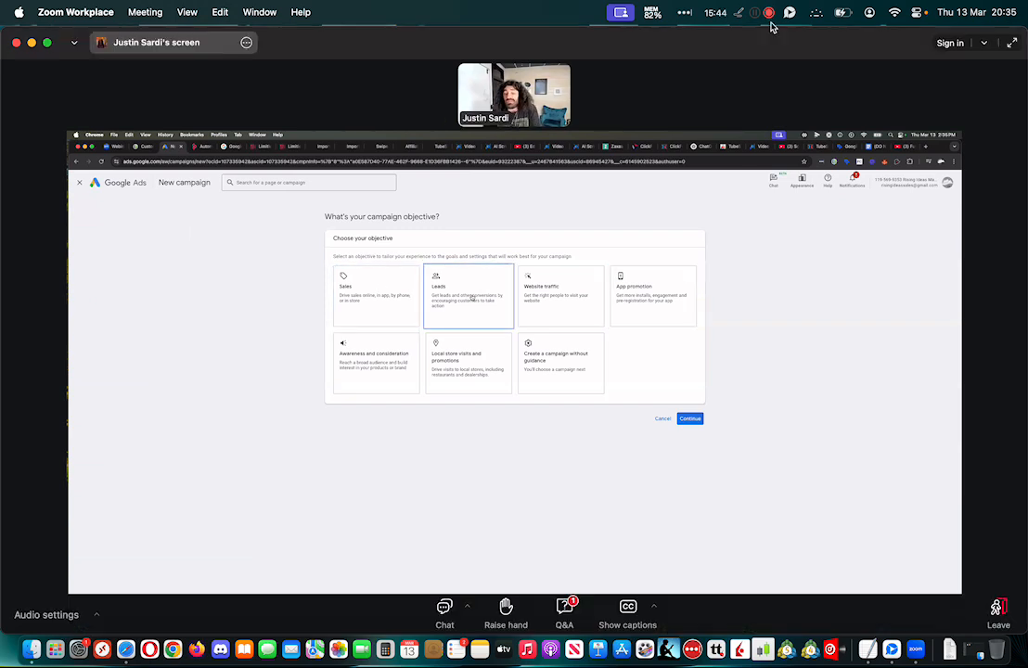
Examine the Leads objective and its conversion goals on the shared Google Ads screen at a larger magnification
scroll(768, 289, up, 6)
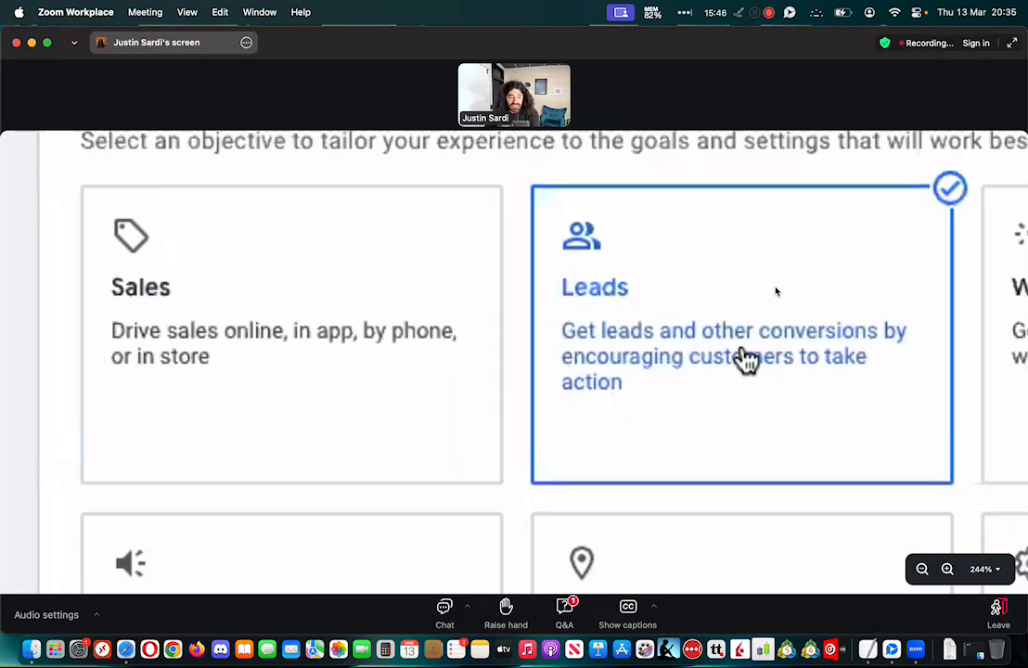
scroll(776, 291, down, 6)
scroll(777, 291, up, 1)
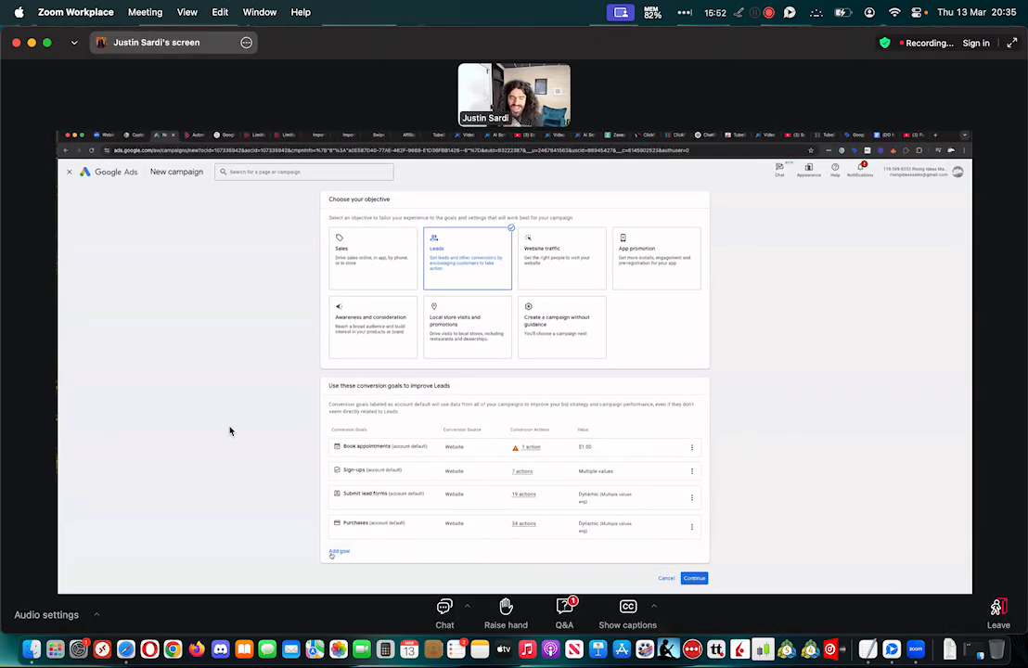
scroll(230, 431, up, 5)
scroll(230, 430, down, 5)
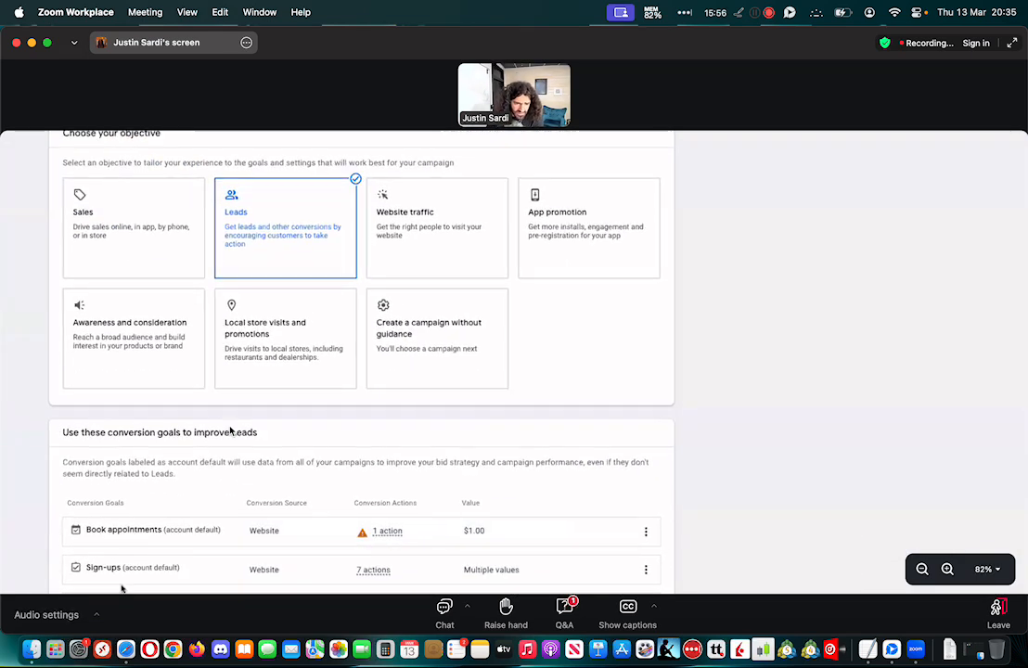
scroll(230, 431, down, 5)
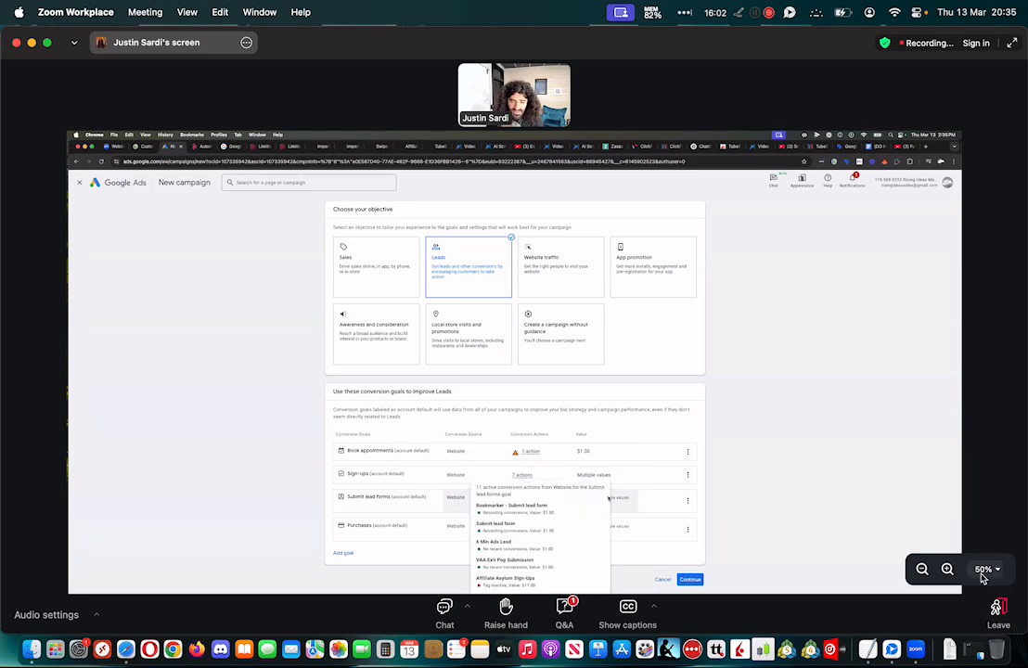
Fit the shared screen to the window and adjust its magnification to 55%
click(947, 569)
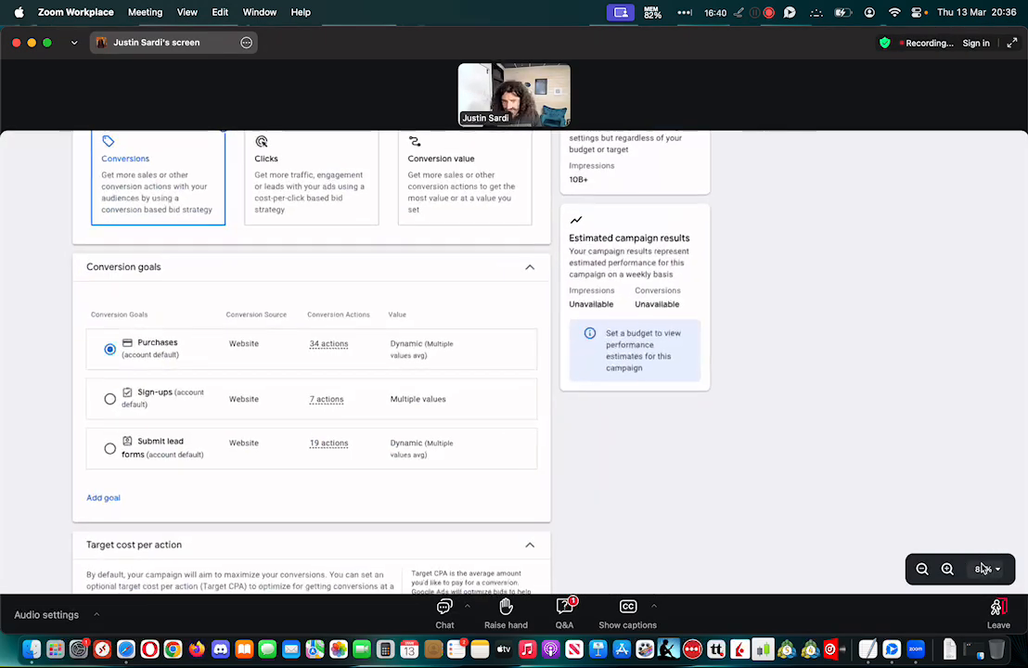
click(985, 568)
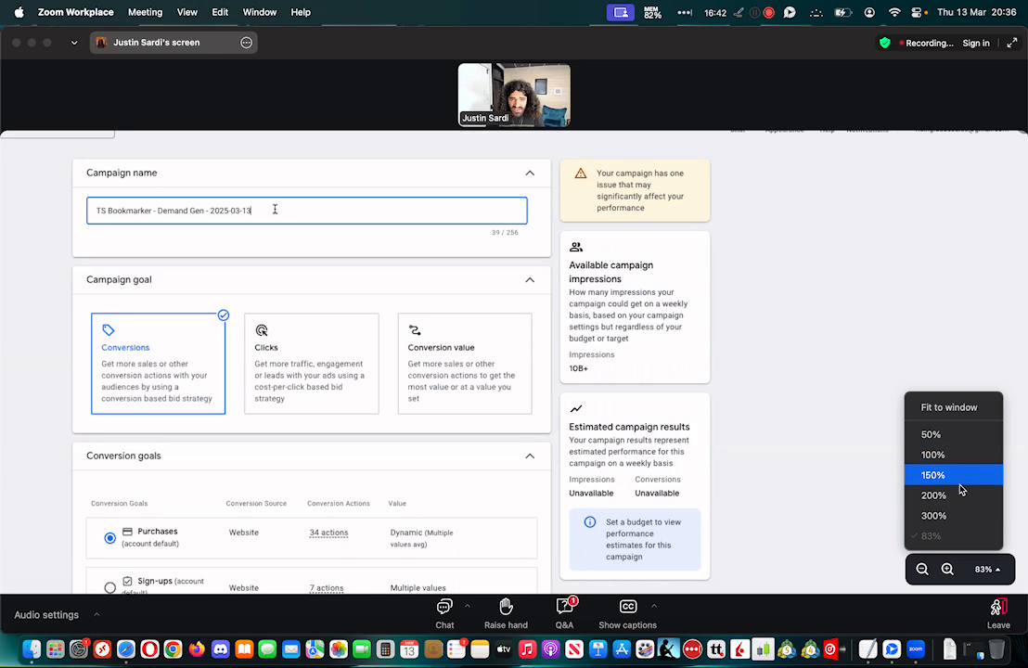
click(948, 408)
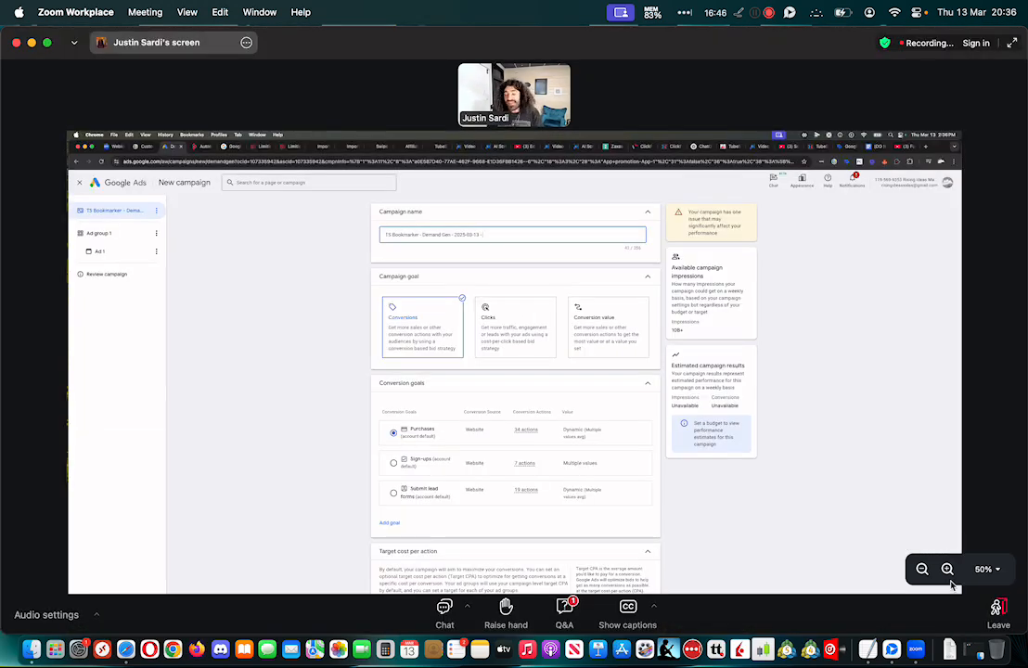
click(947, 569)
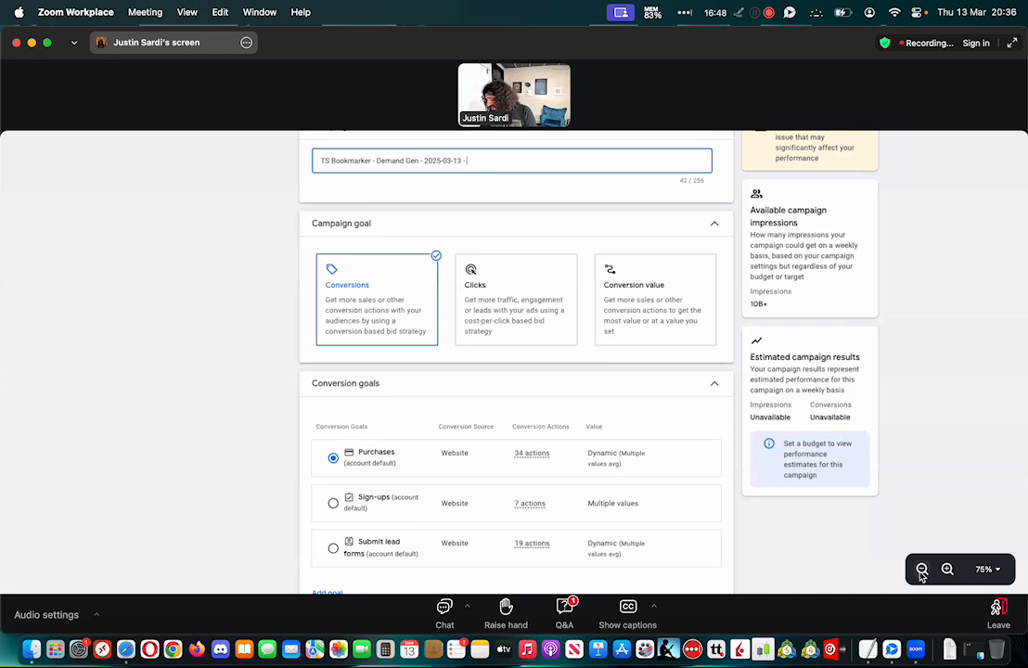
click(922, 569)
click(921, 569)
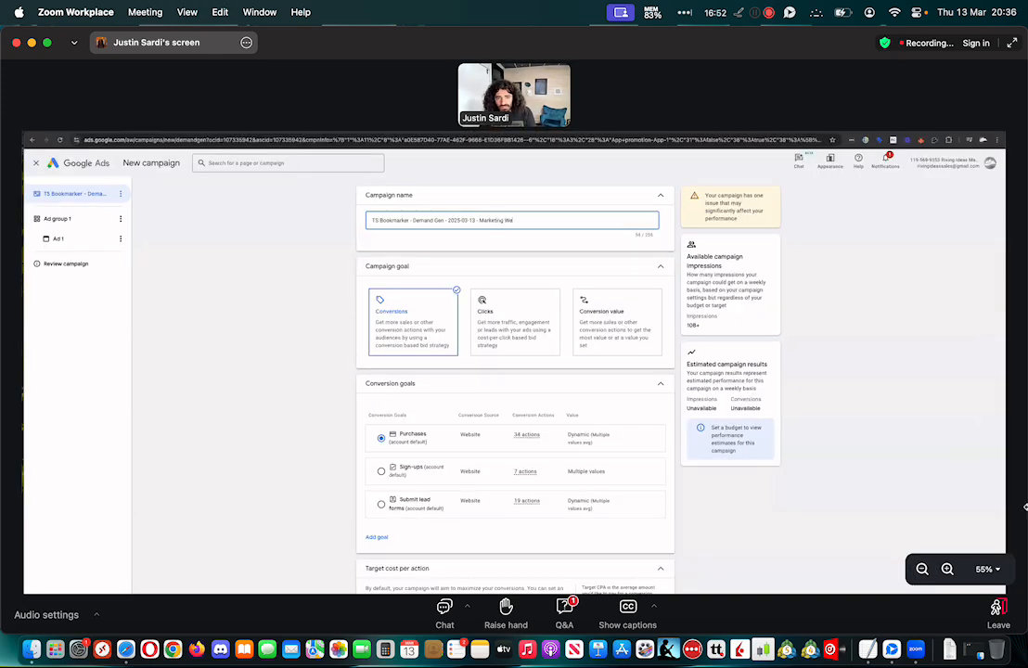
Complete the campaign name as "TS Bookmarker - Demand Gen - 2025-03-13 - Marketing Websites"
text(sites)
click(261, 340)
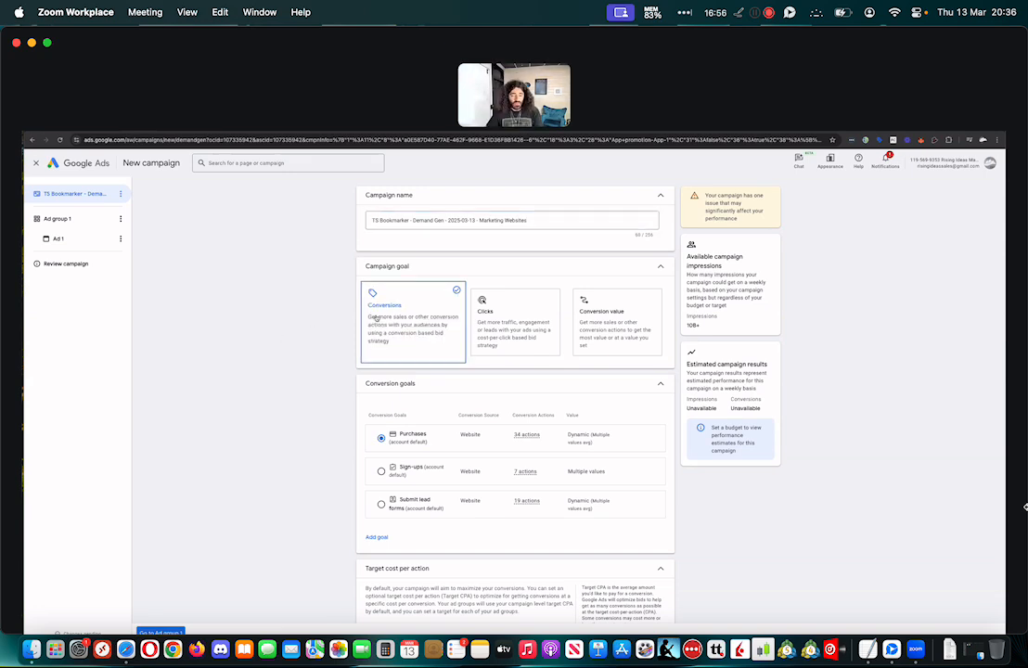
Try Sign-ups and Submit lead forms as the campaign's conversion goal
scroll(404, 322, down, 2)
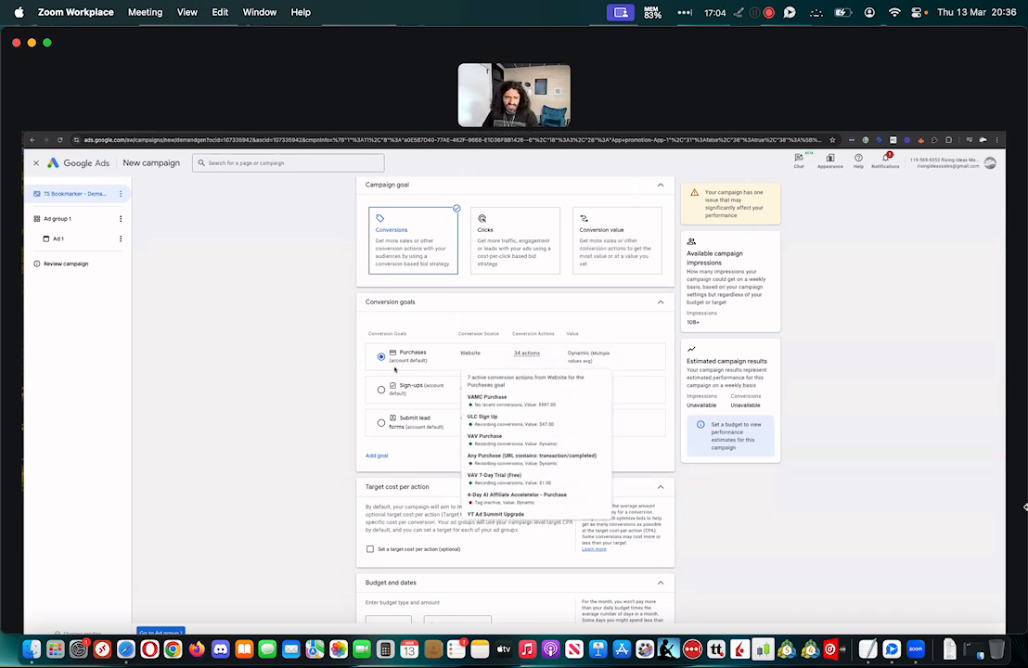
click(380, 391)
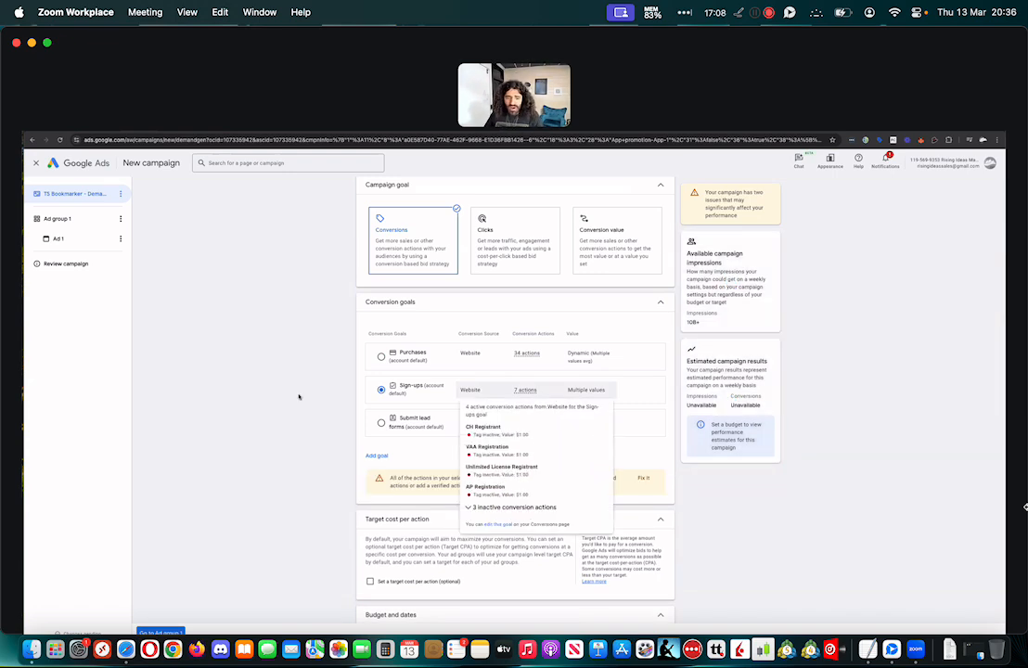
click(382, 424)
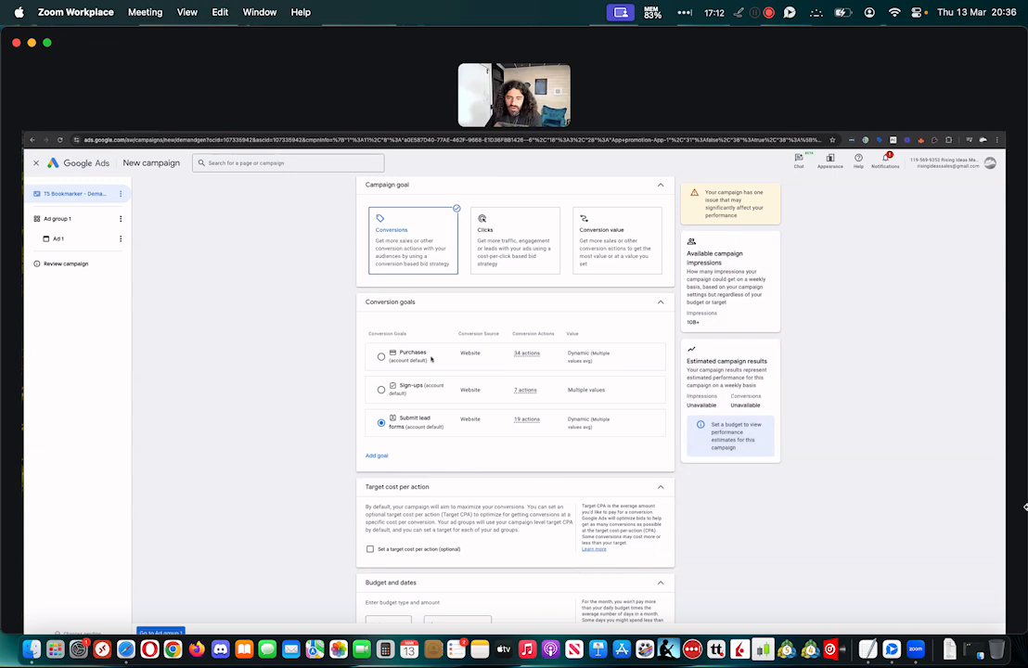
Browse the custom conversion goals that can be added to the campaign
click(377, 456)
scroll(464, 399, down, 5)
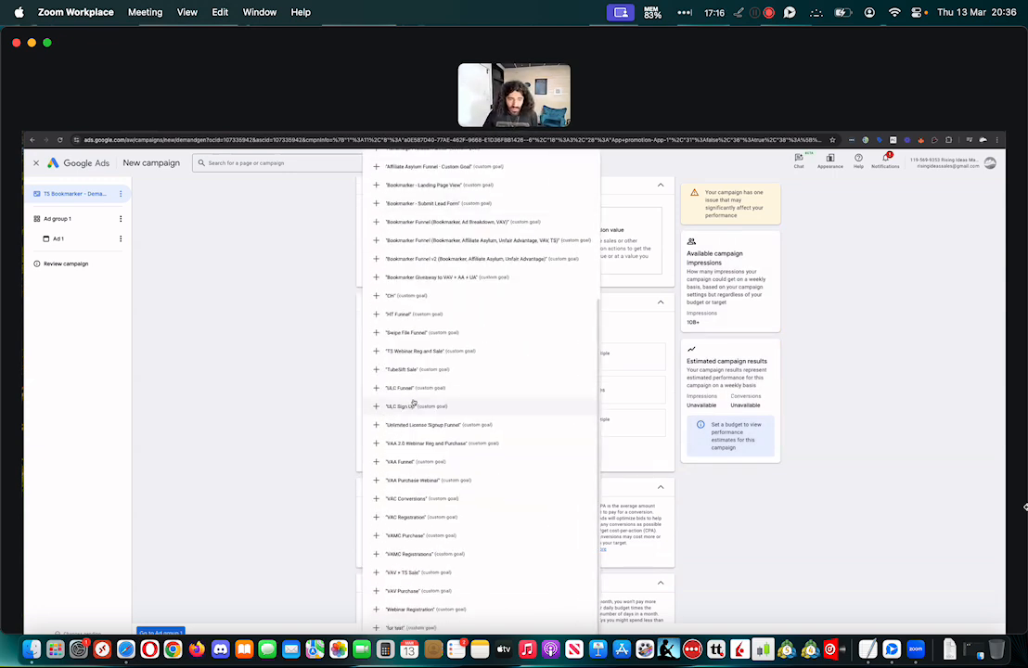
click(950, 374)
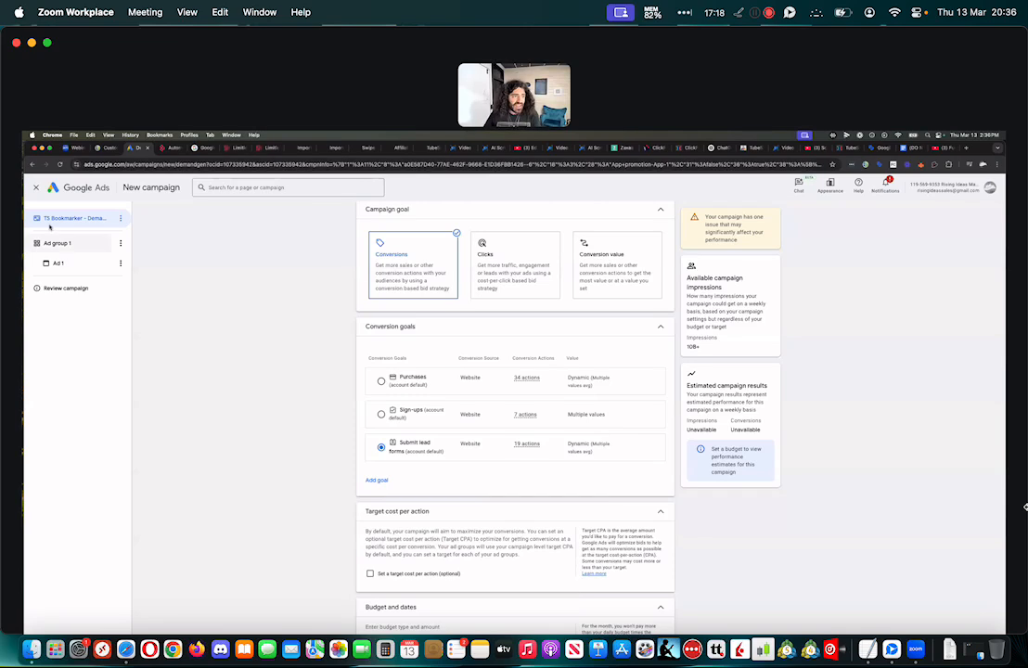
right_click(78, 187)
click(209, 264)
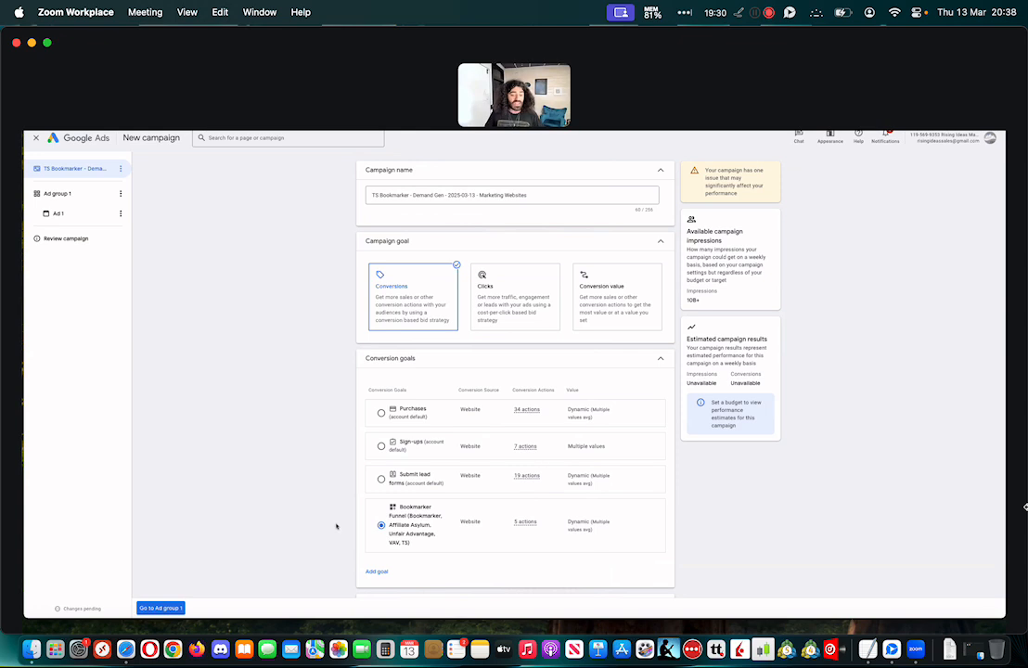
Try target costs per action of $20.00 and $5.00, and turn the optional target off again
scroll(336, 526, down, 3)
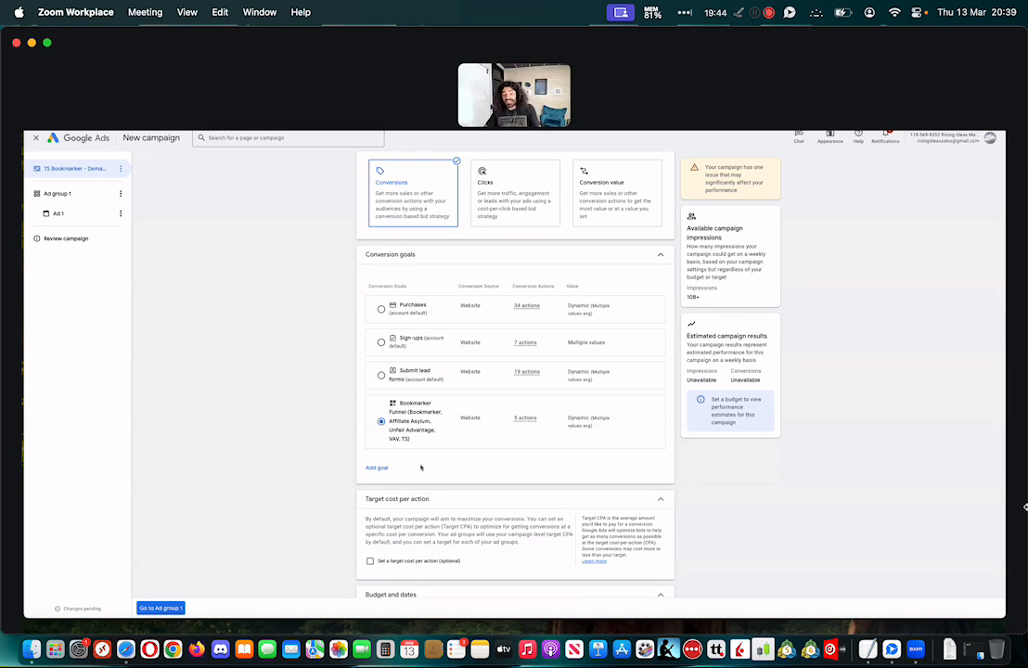
scroll(324, 437, down, 5)
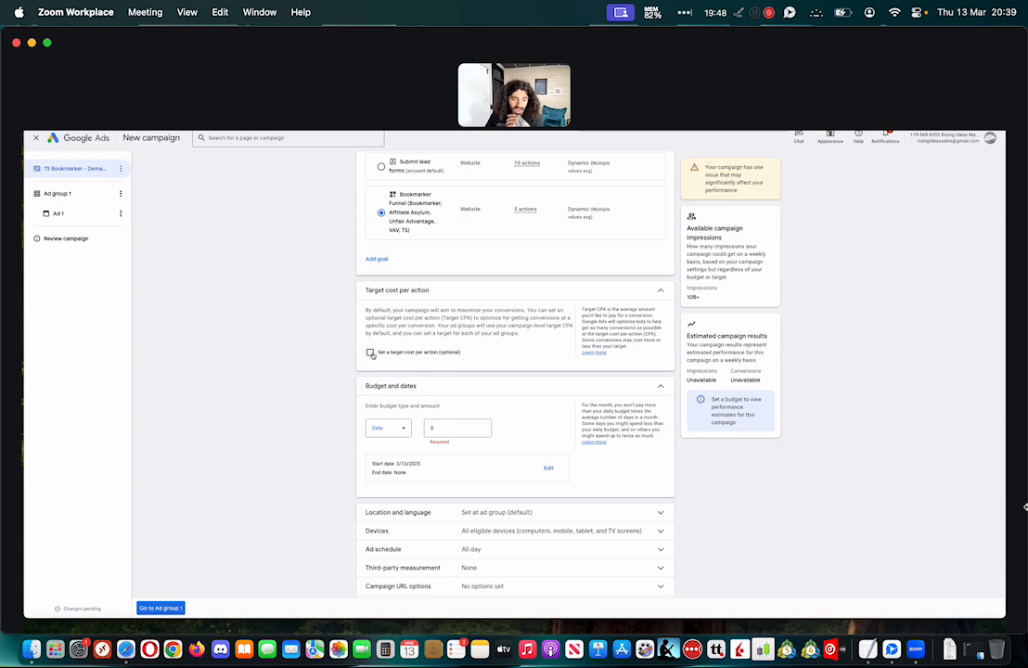
click(370, 352)
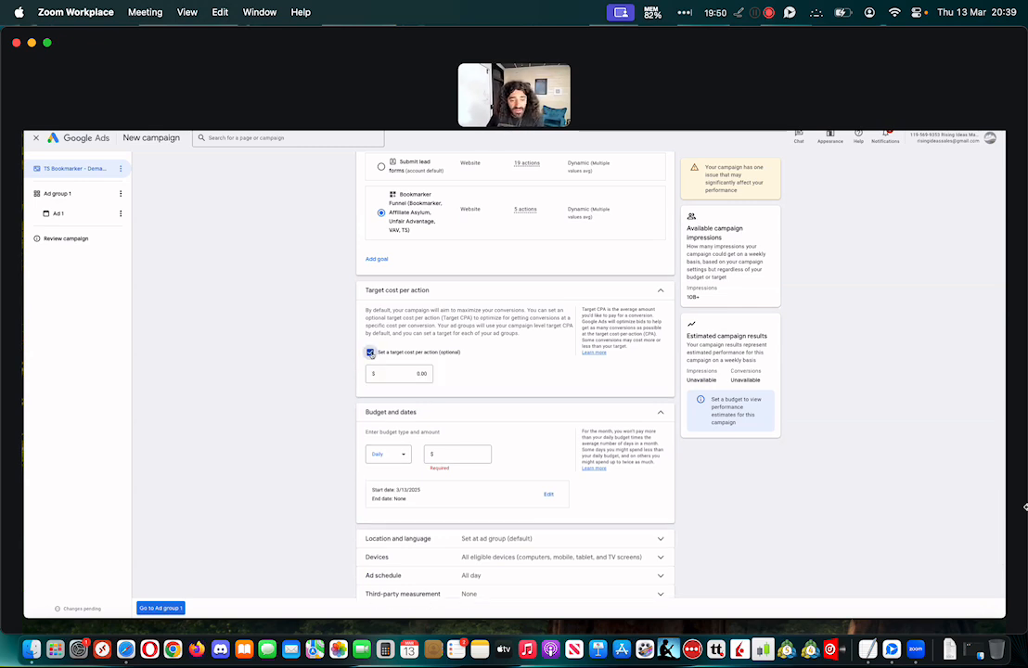
click(414, 373)
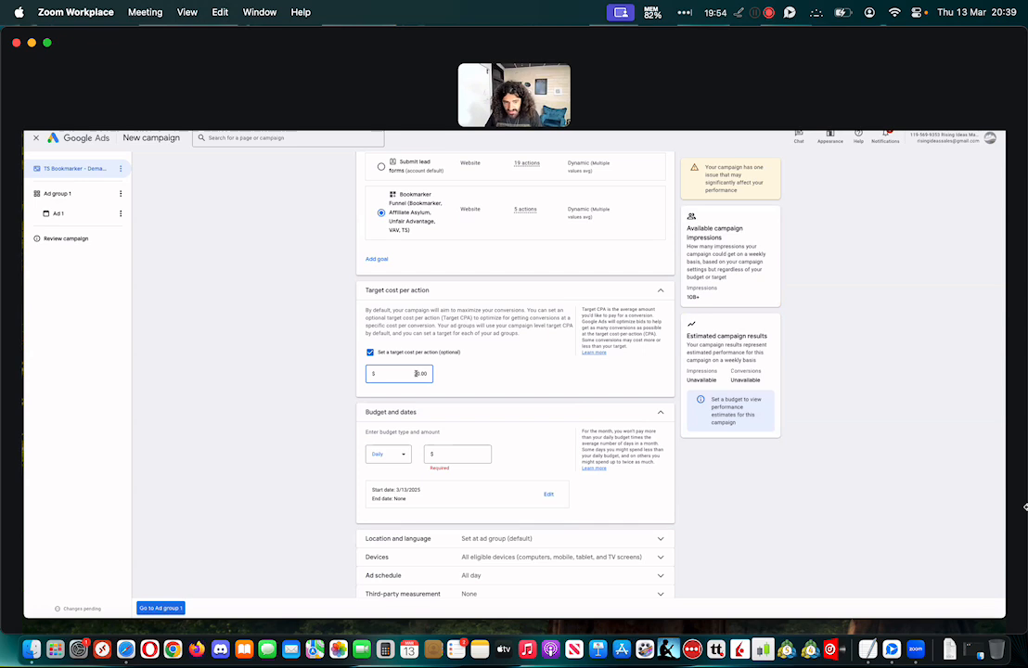
click(475, 378)
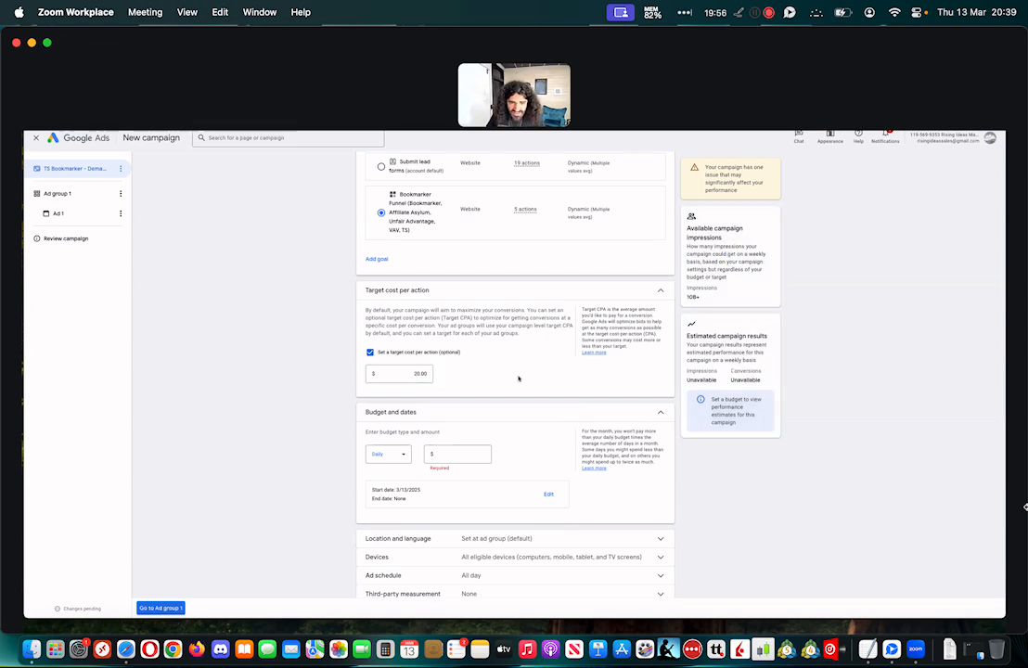
click(418, 373)
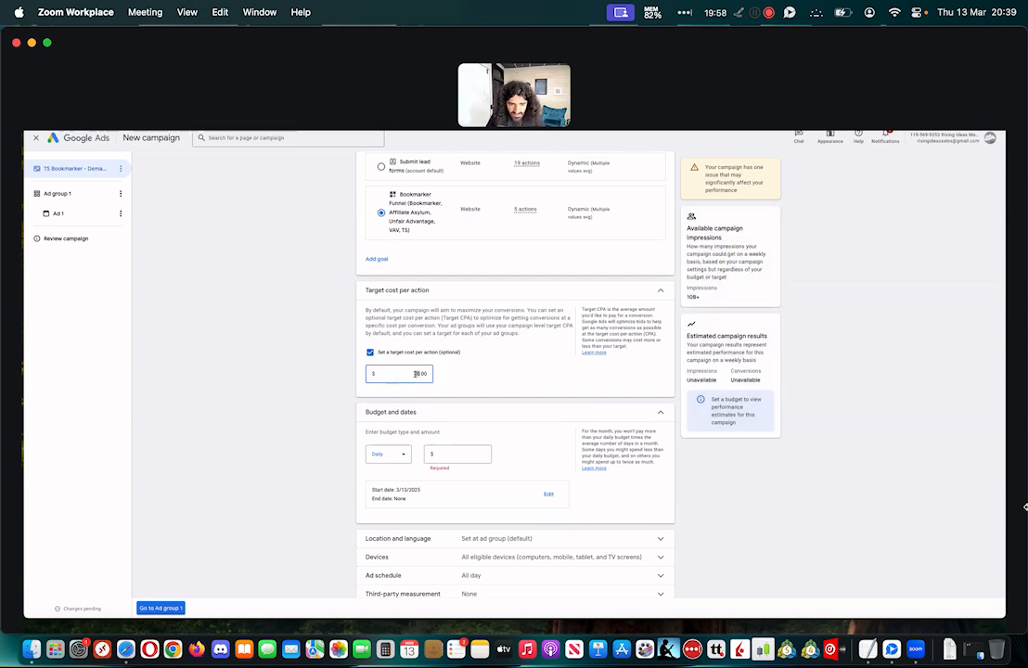
key(BackSpace)
key(BackSpace)
text(5)
click(500, 378)
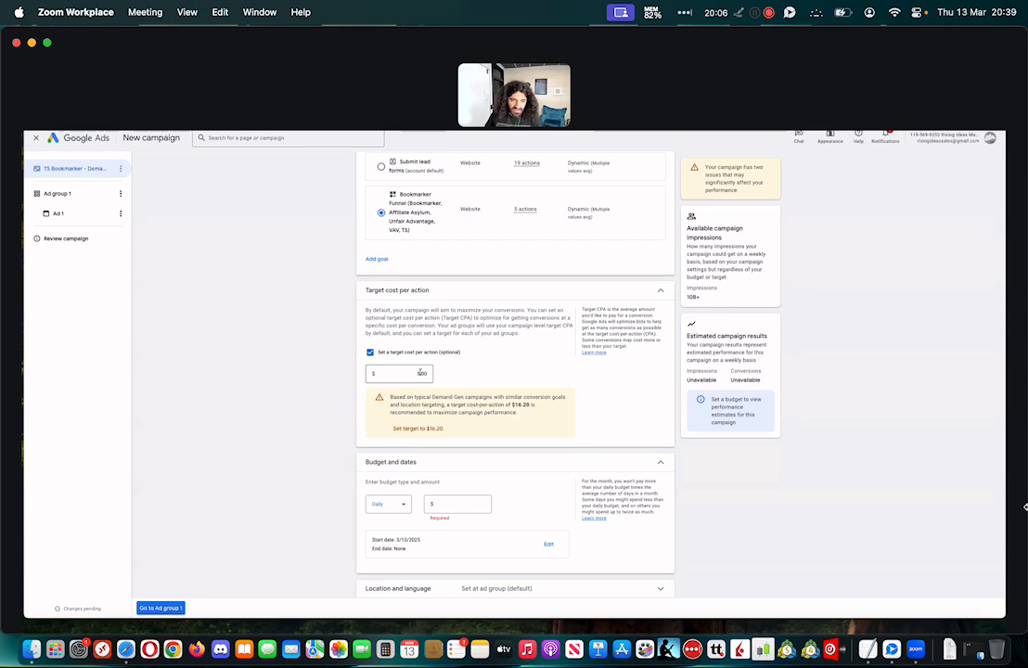
click(369, 353)
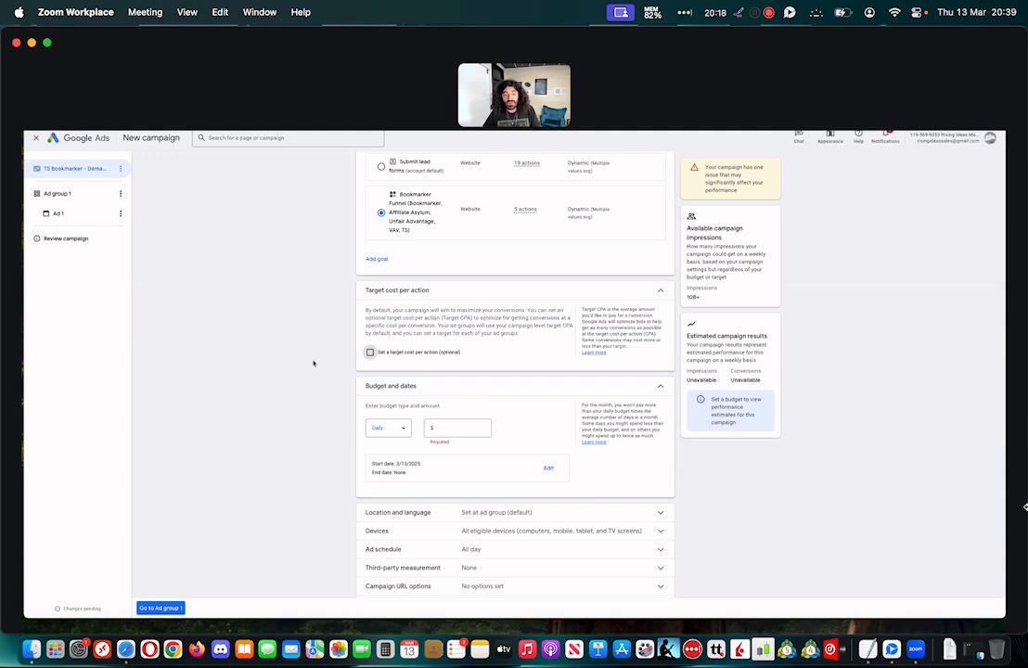
Set the campaign's daily budget to $25.00
click(454, 425)
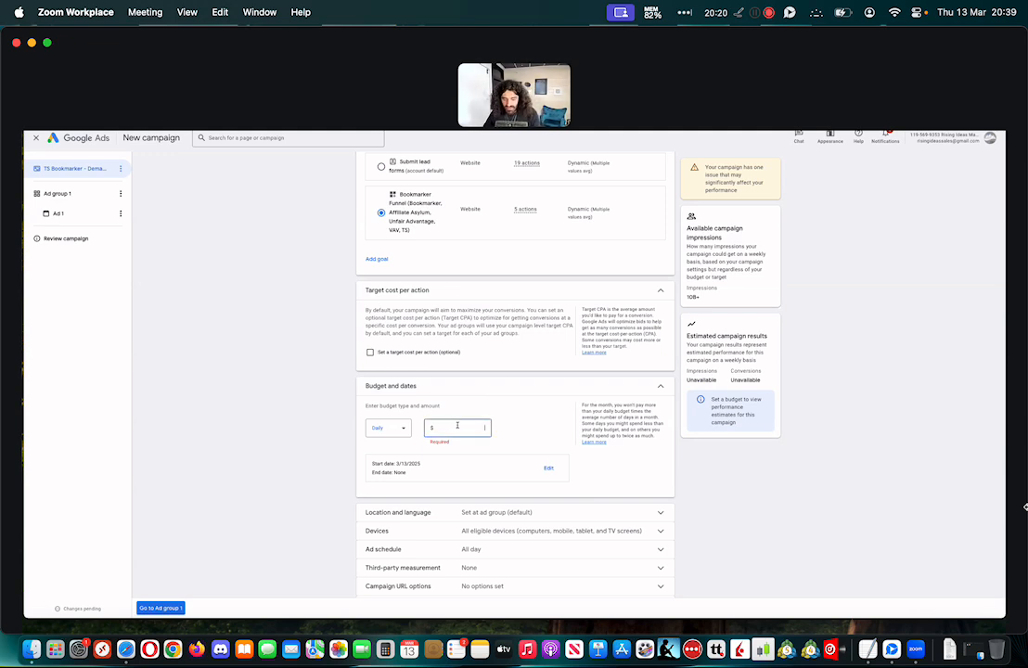
text(25)
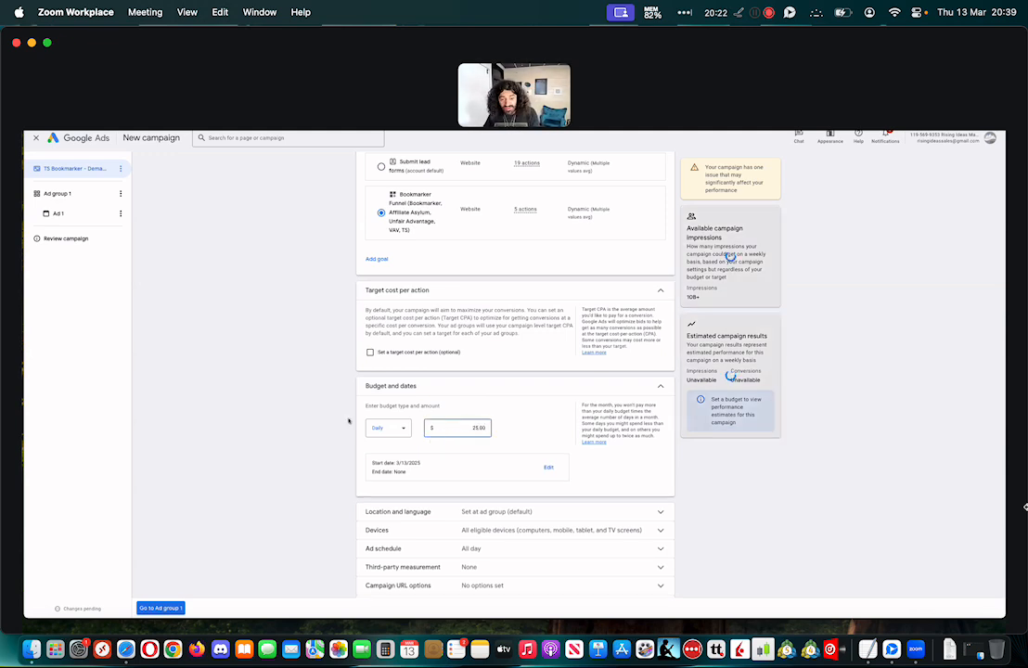
click(283, 413)
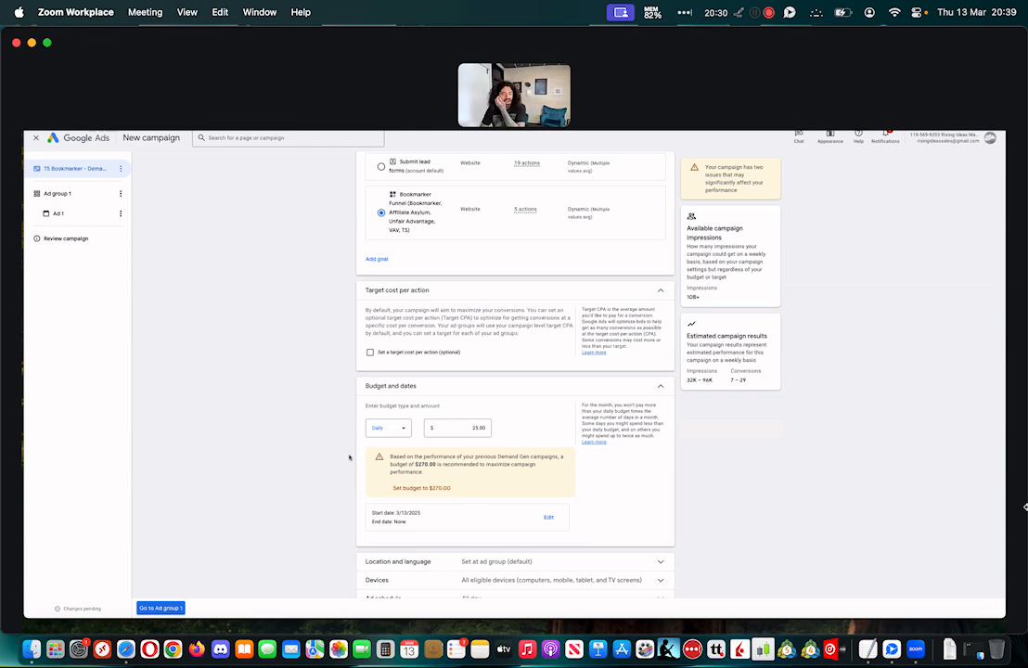
Enable campaign-level location and language targeting
scroll(350, 456, down, 1)
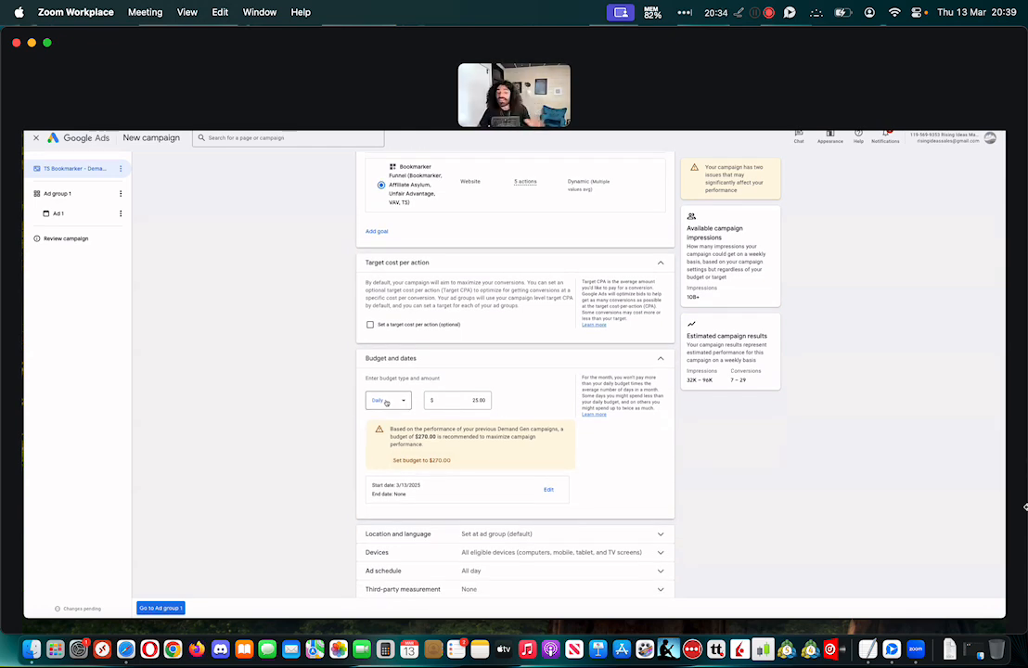
scroll(269, 394, down, 1)
scroll(269, 394, down, 1)
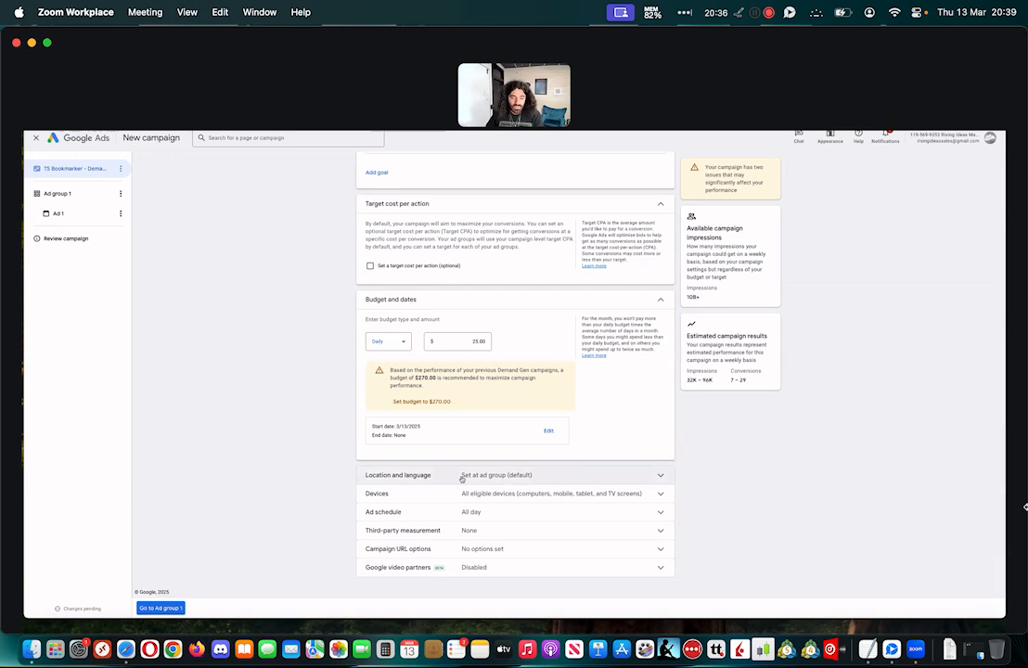
click(478, 474)
scroll(446, 474, down, 2)
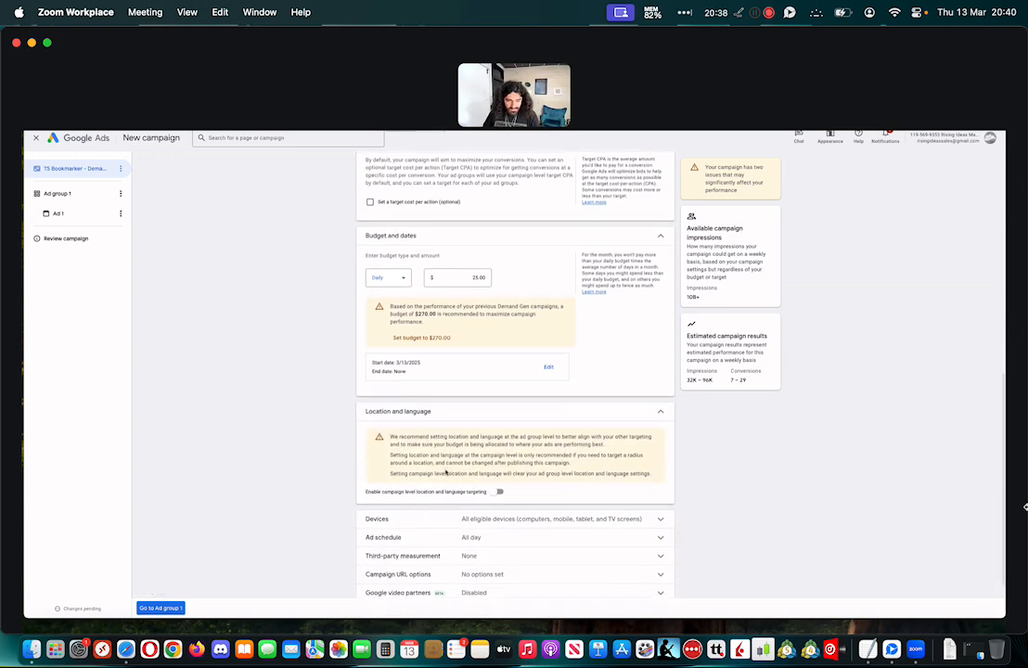
click(498, 472)
scroll(528, 482, down, 4)
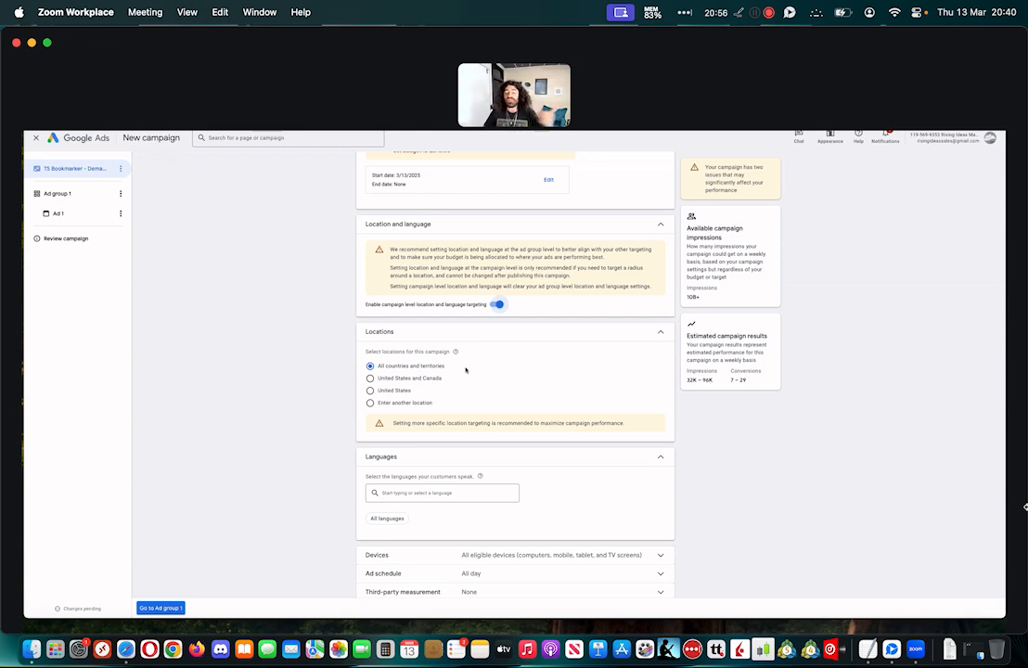
Try a 20-mile radius around a suggested street address as the location, and return to All countries and territories
click(391, 402)
click(524, 430)
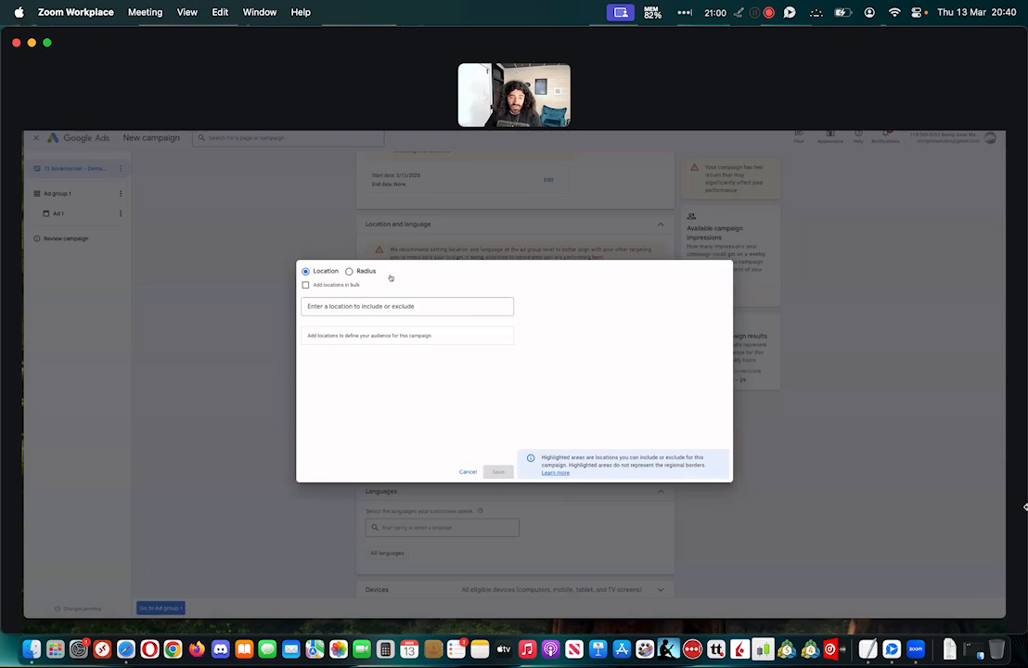
click(361, 271)
click(377, 306)
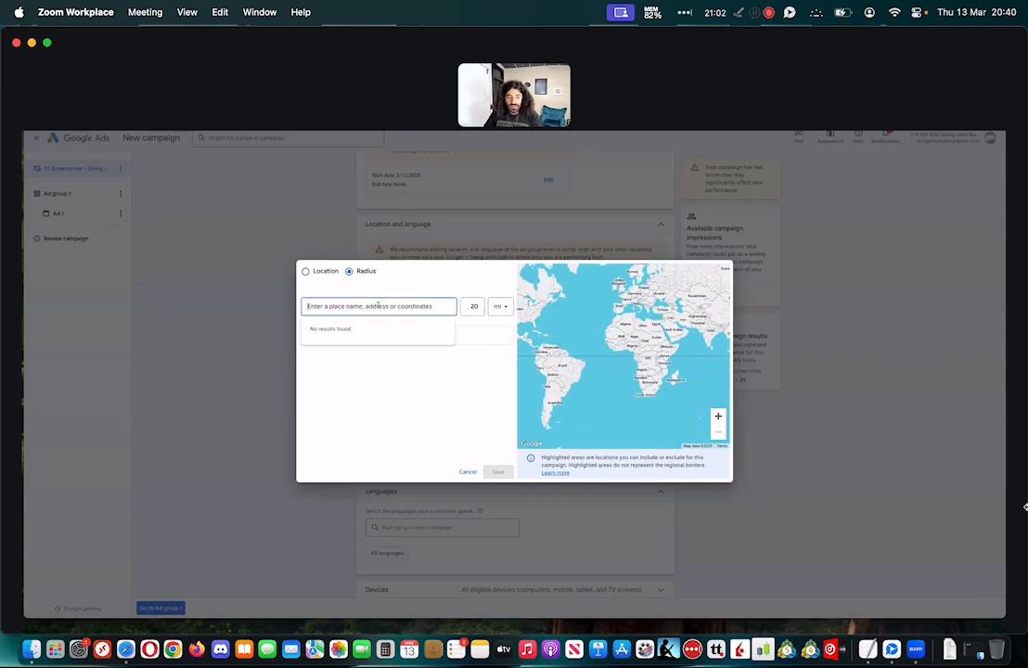
text(100 s)
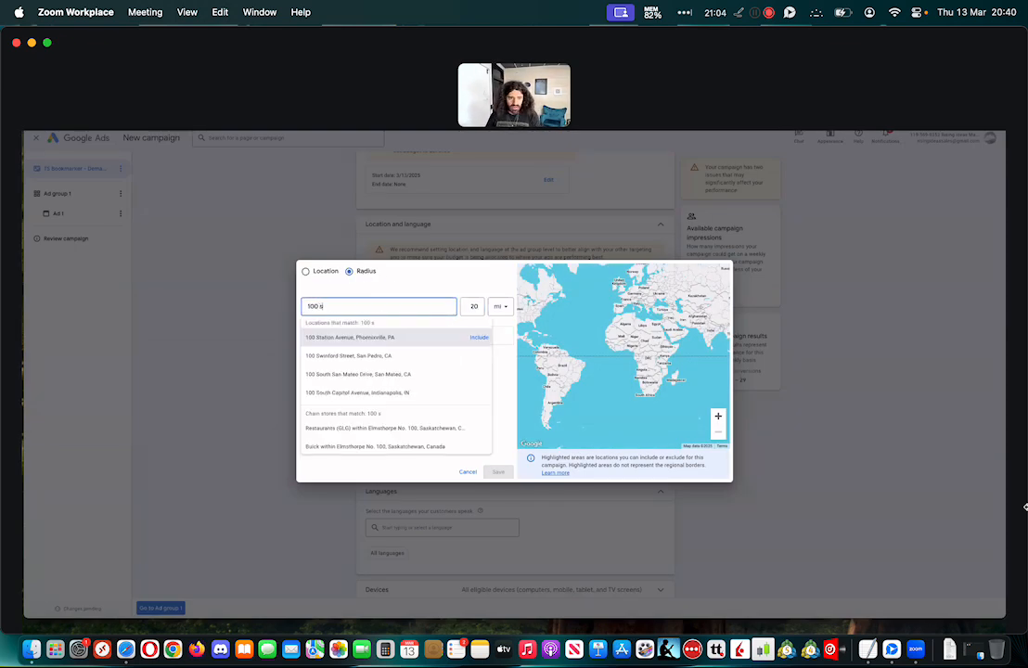
click(338, 338)
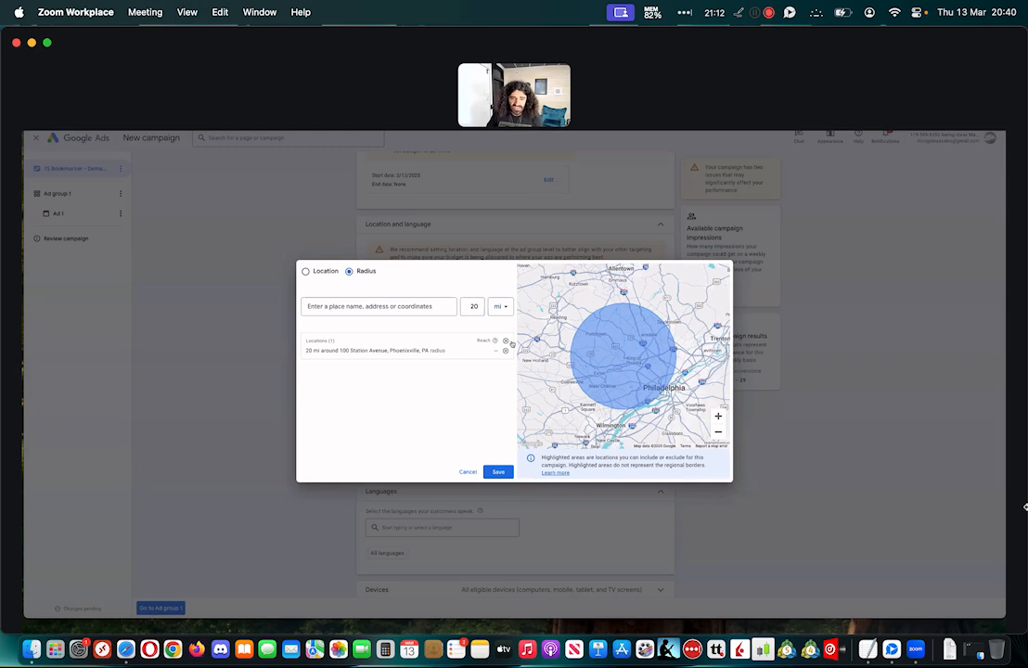
click(505, 342)
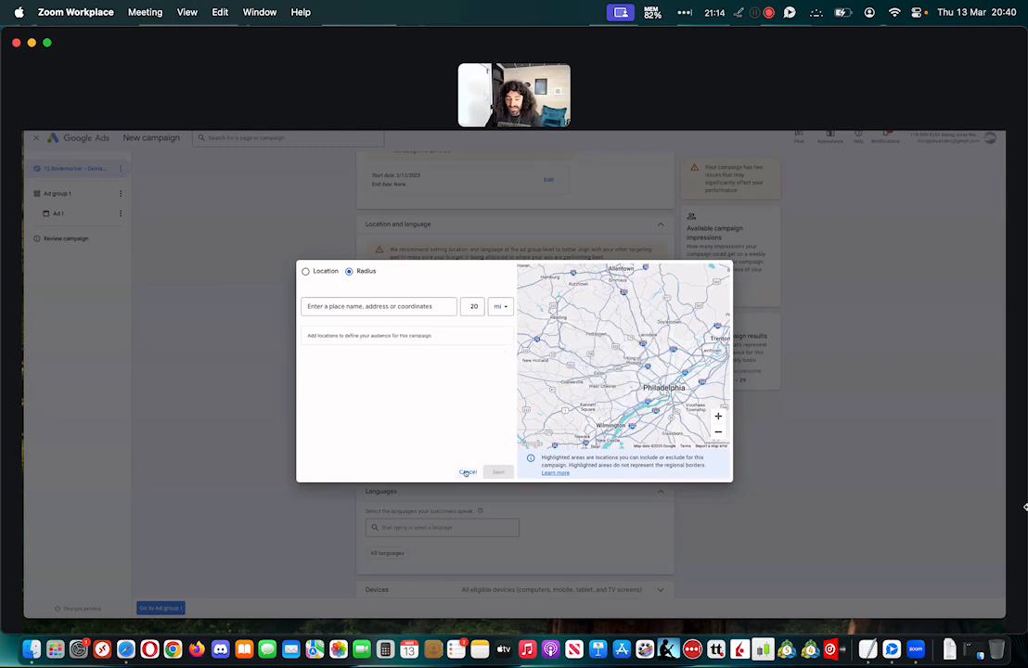
click(465, 472)
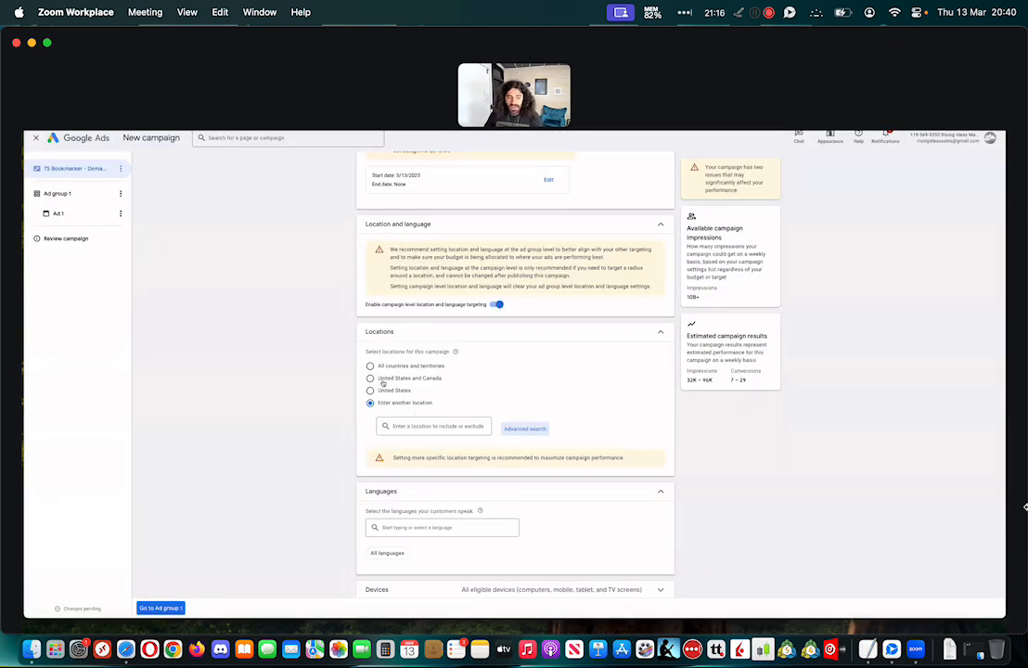
click(405, 427)
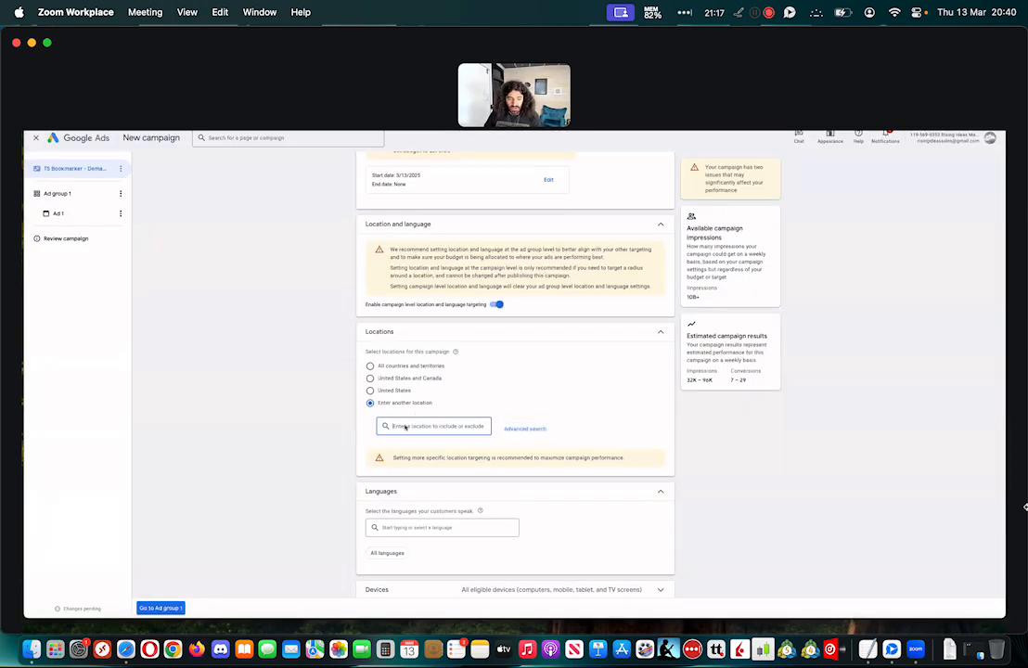
click(371, 366)
Set the campaign's customer language to English
scroll(345, 363, down, 2)
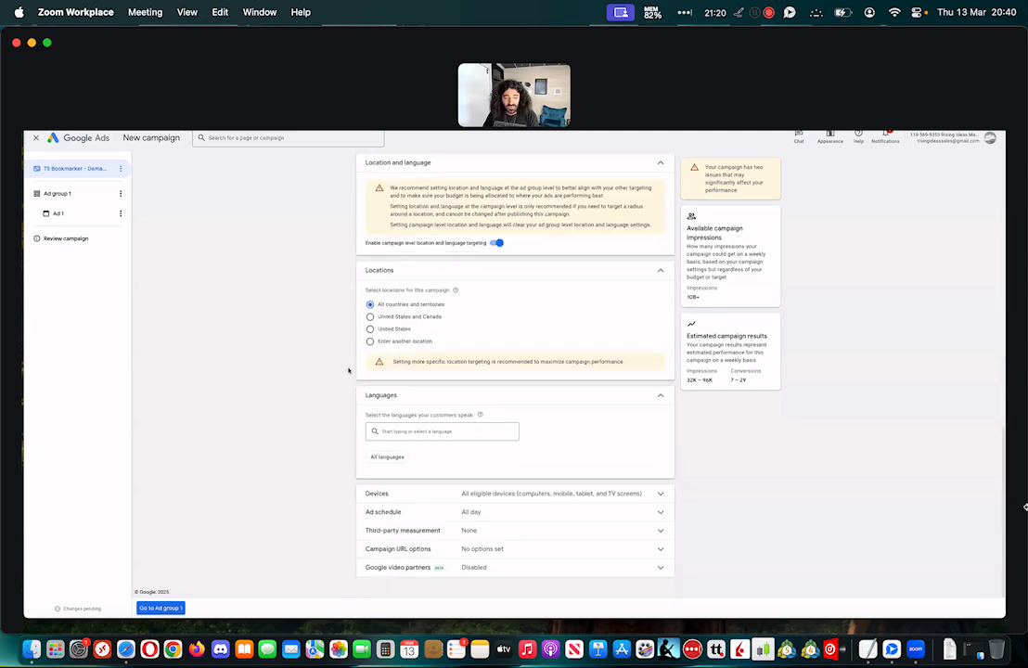
click(409, 431)
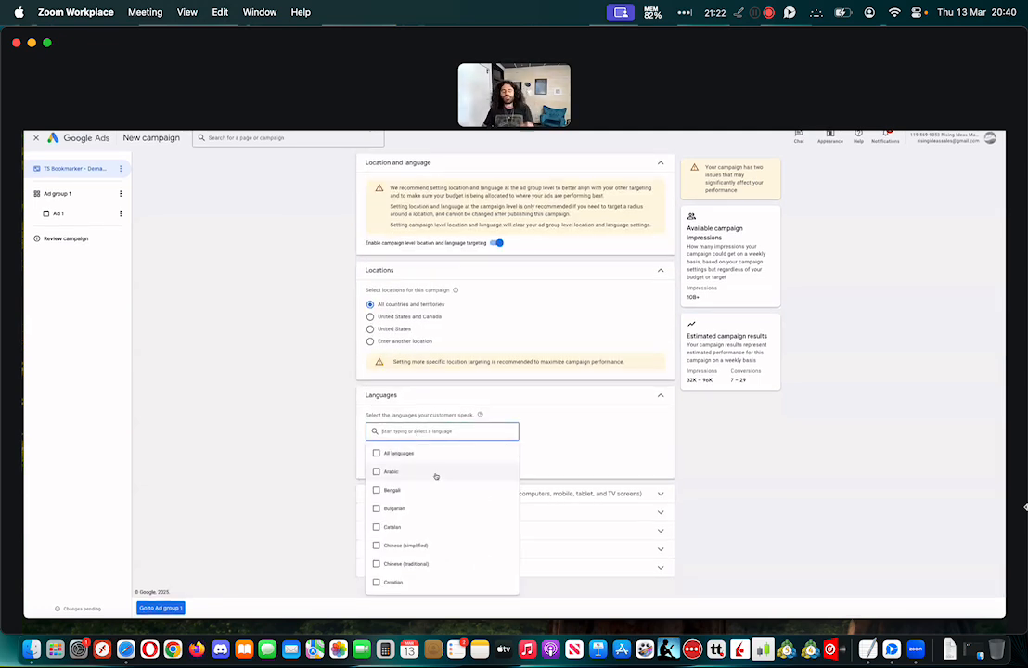
scroll(435, 483, down, 5)
scroll(432, 509, up, 3)
scroll(389, 474, up, 1)
click(376, 461)
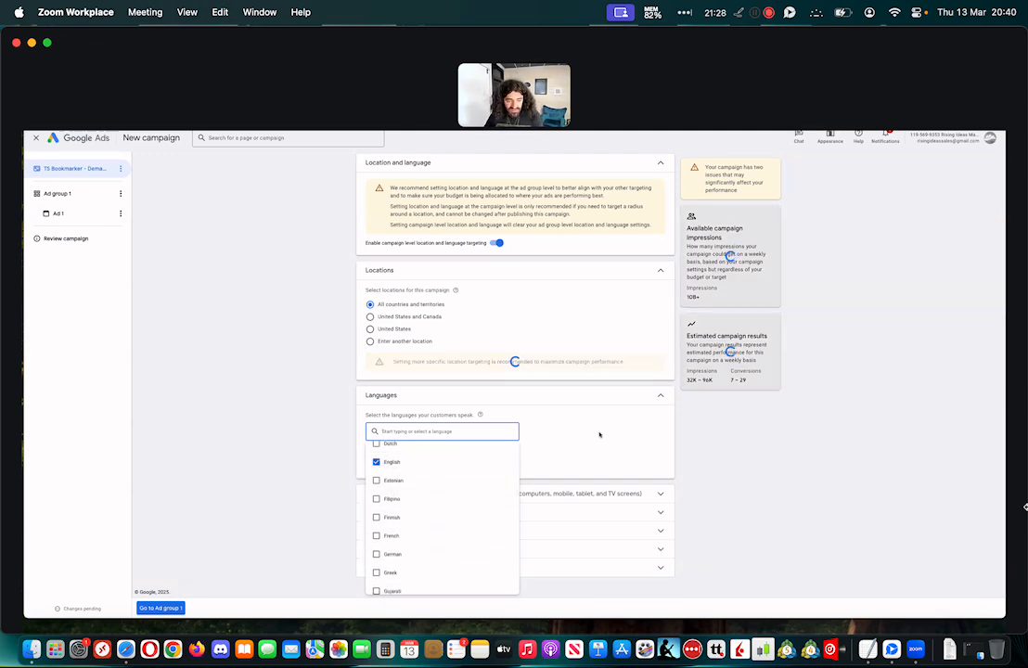
click(599, 434)
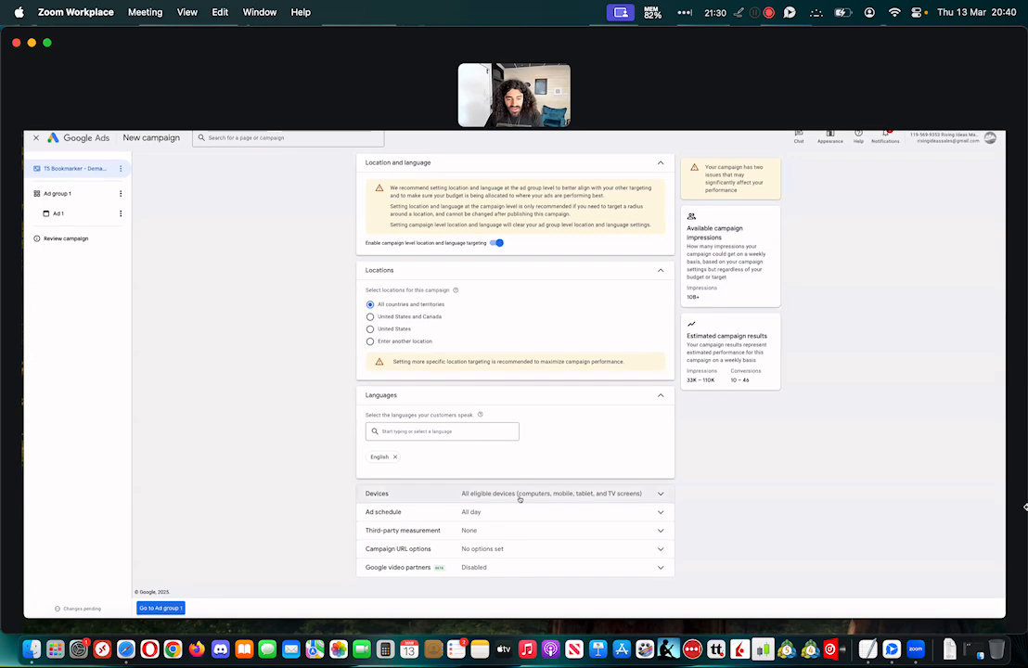
Set specific device targeting for computers, mobile phones and tablets, excluding TV screens
click(519, 499)
scroll(449, 477, down, 2)
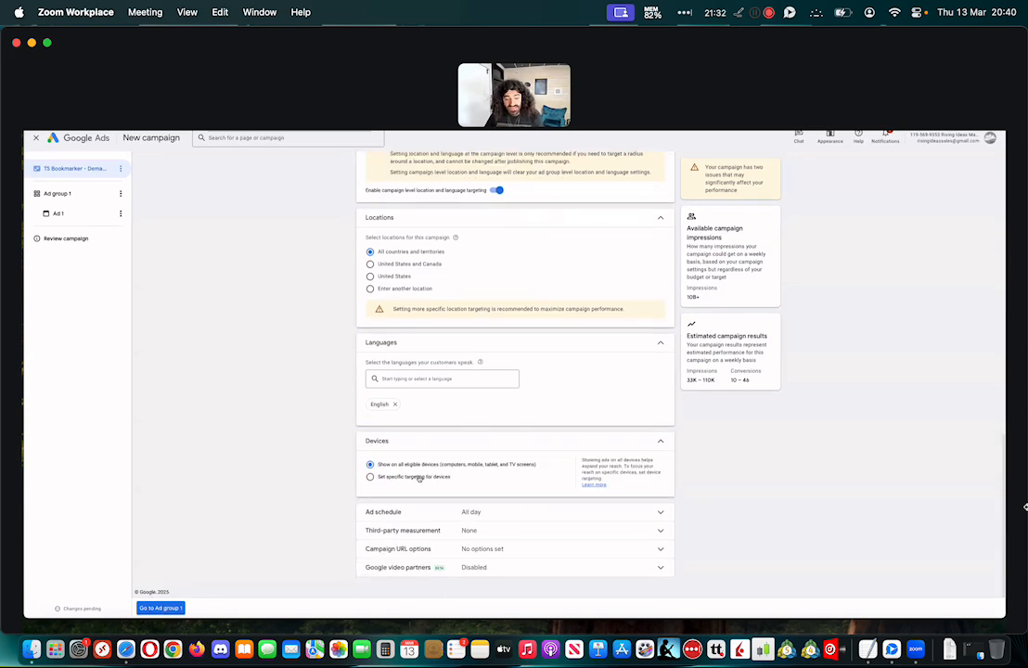
click(418, 478)
scroll(434, 473, down, 2)
click(405, 468)
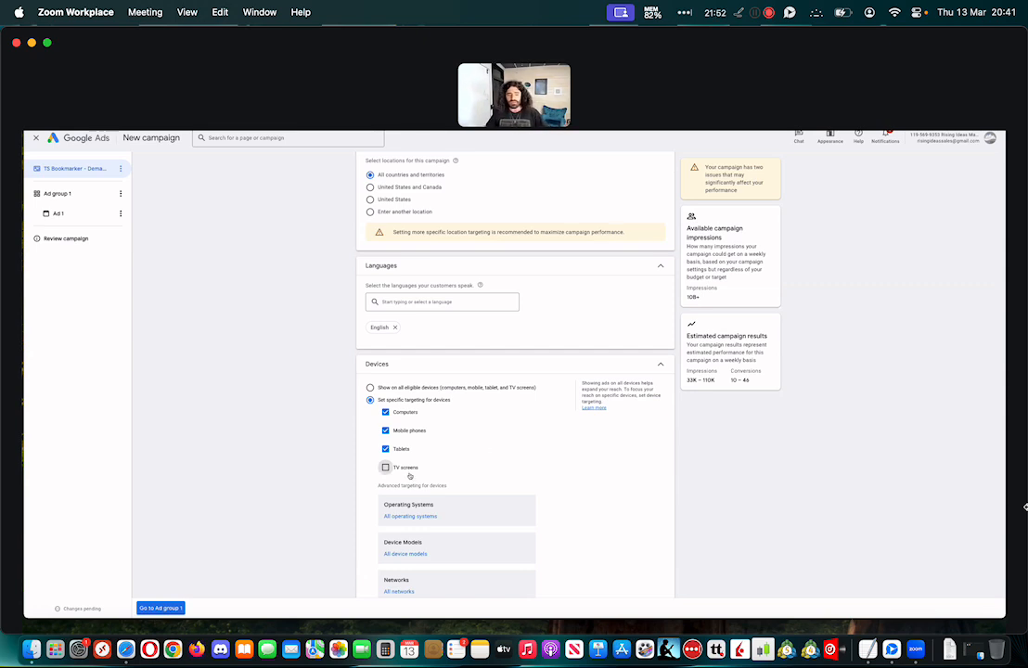
Review the campaign's ad schedule, third-party measurement, campaign URL options and Google video partners settings
scroll(587, 449, down, 3)
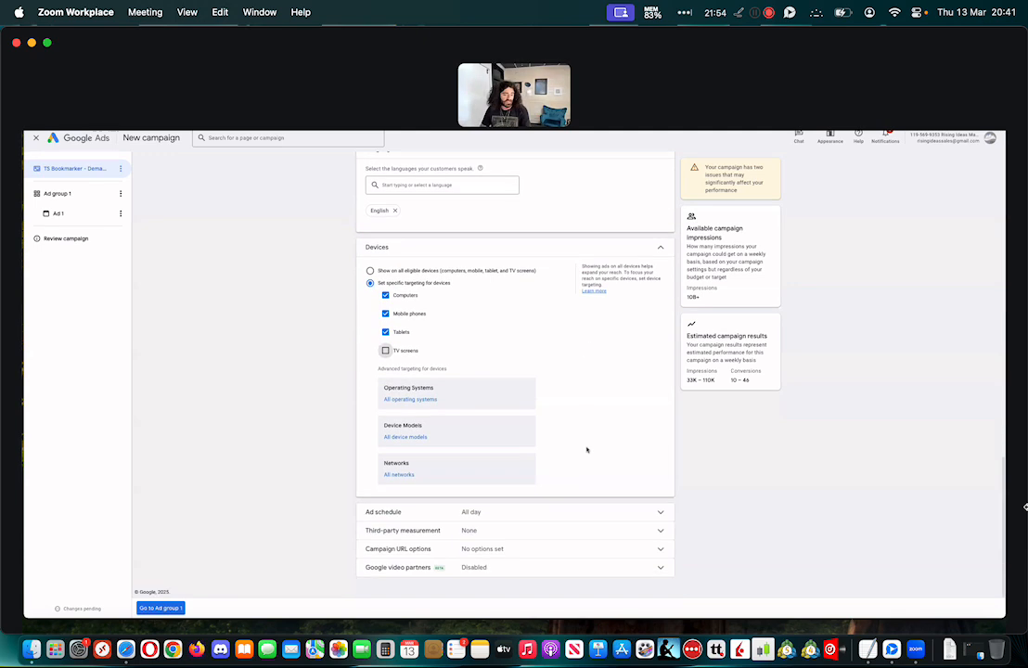
click(503, 518)
scroll(465, 486, down, 2)
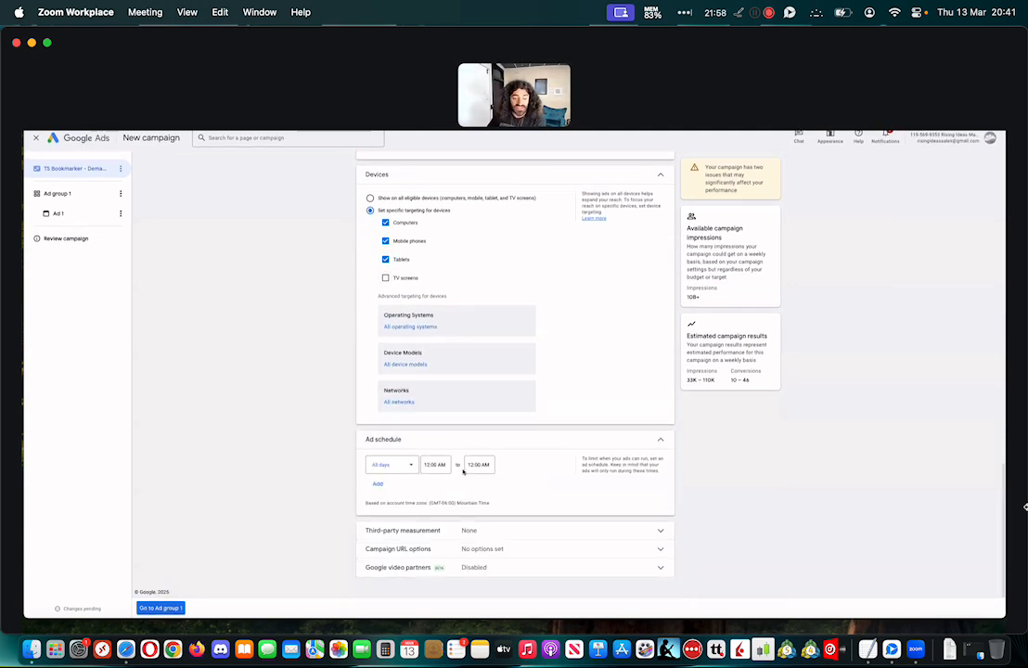
click(665, 444)
click(548, 595)
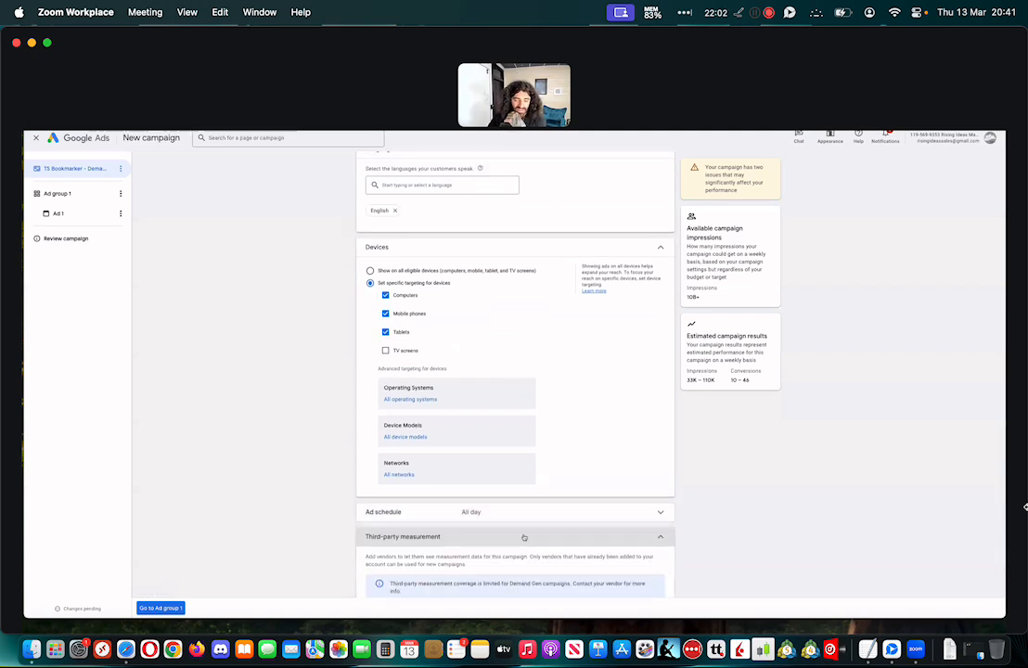
scroll(524, 538, down, 3)
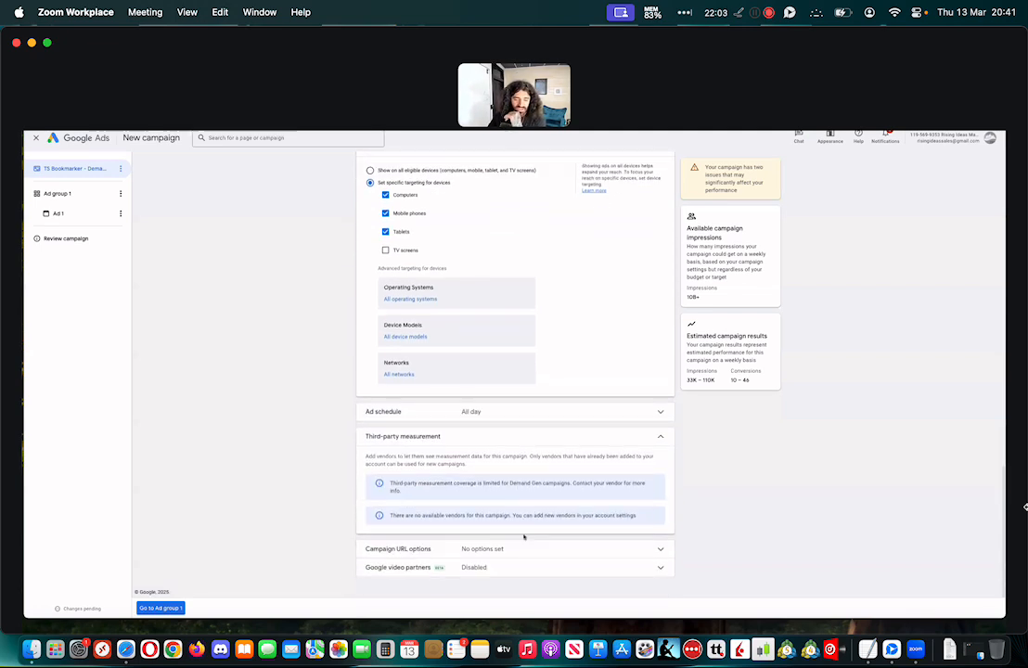
click(666, 441)
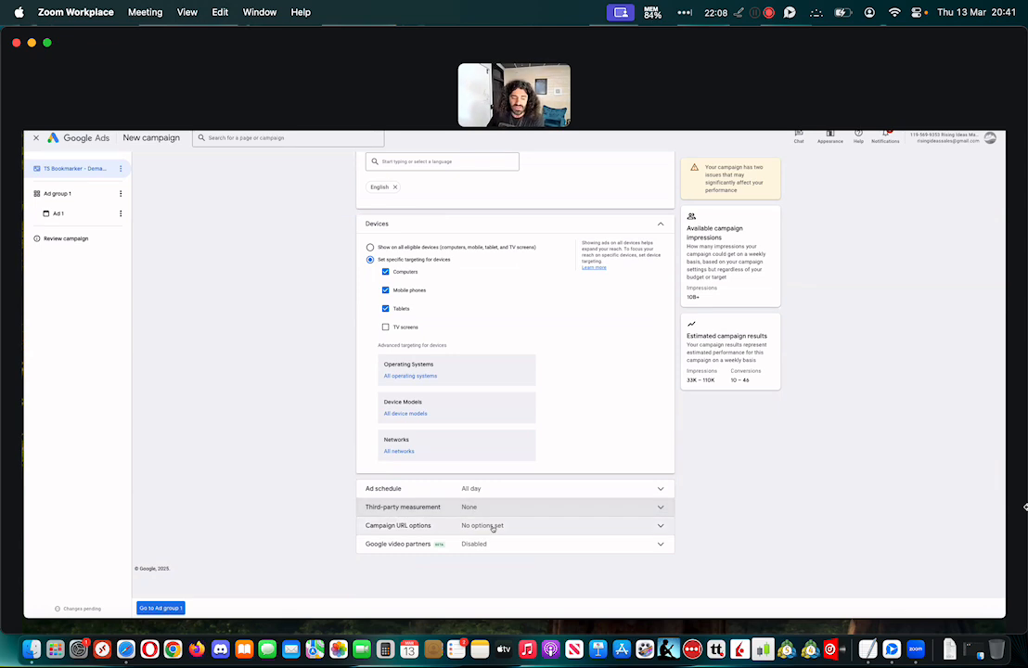
click(492, 528)
scroll(504, 527, down, 3)
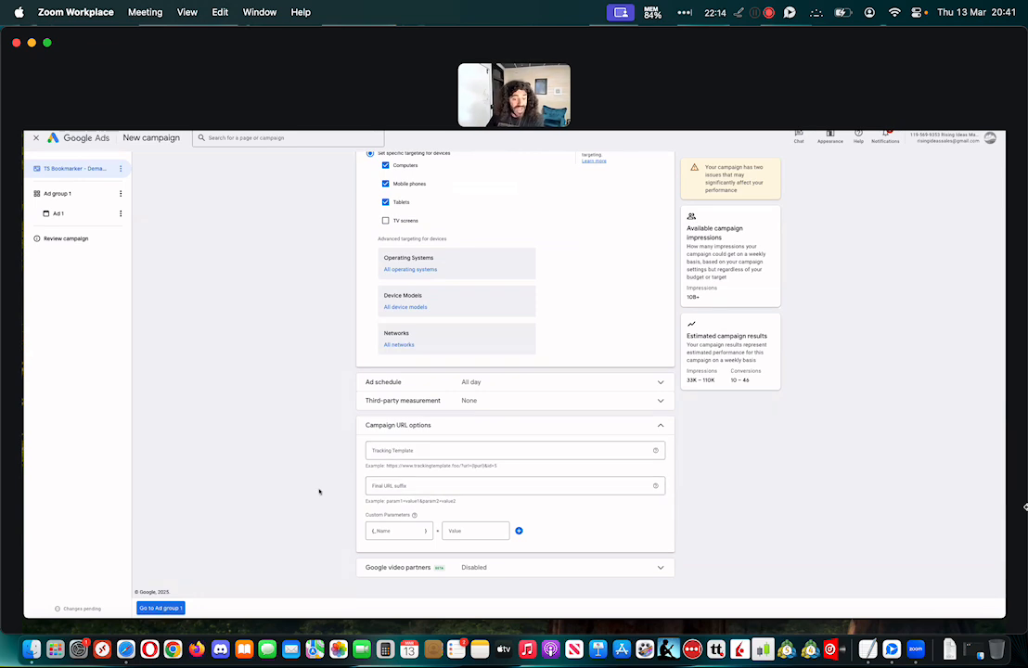
click(399, 566)
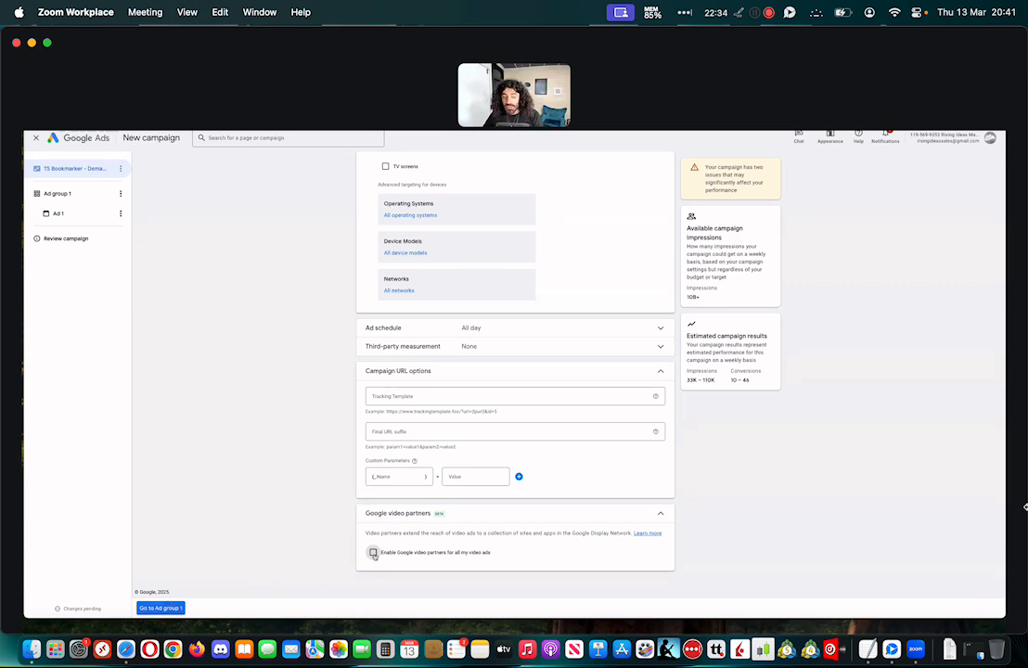
Continue to the campaign's first ad group and rename it Marketing Websites
click(161, 608)
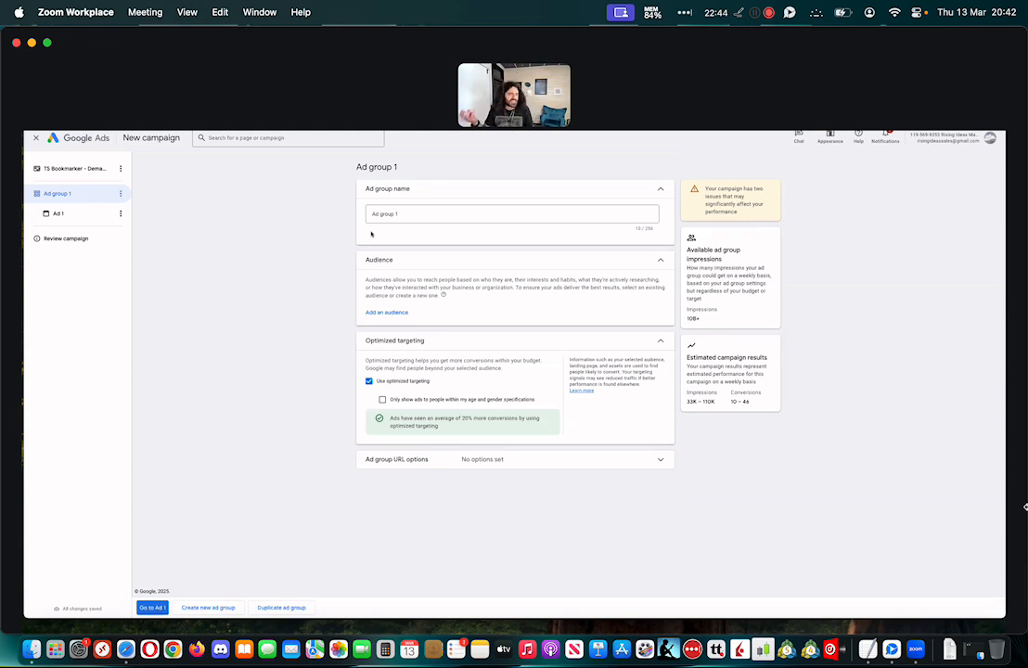
drag(407, 219, 371, 221)
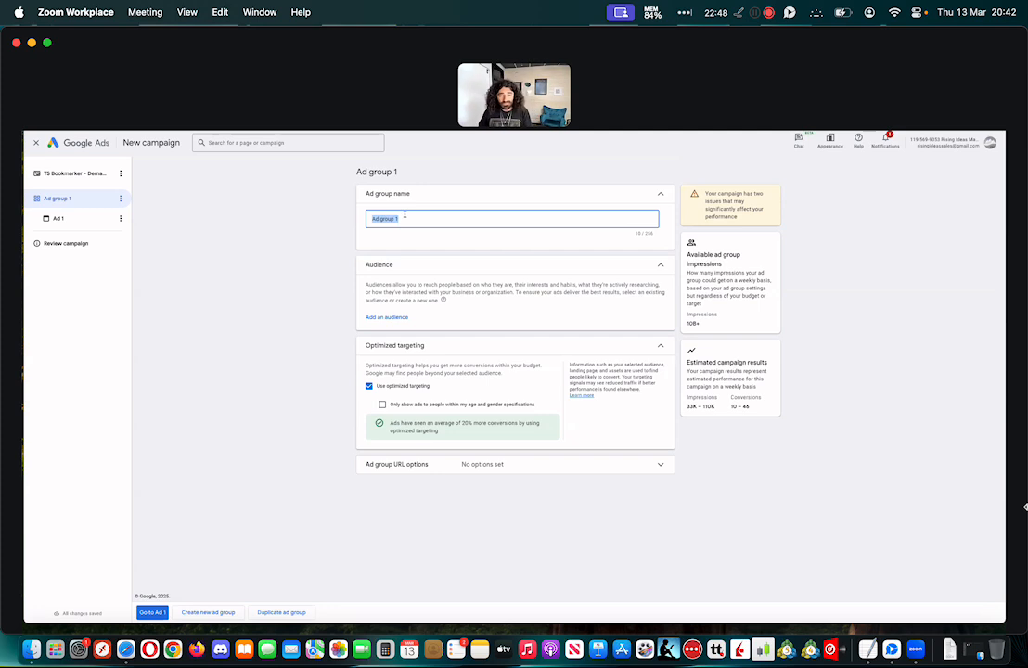
key(BackSpace)
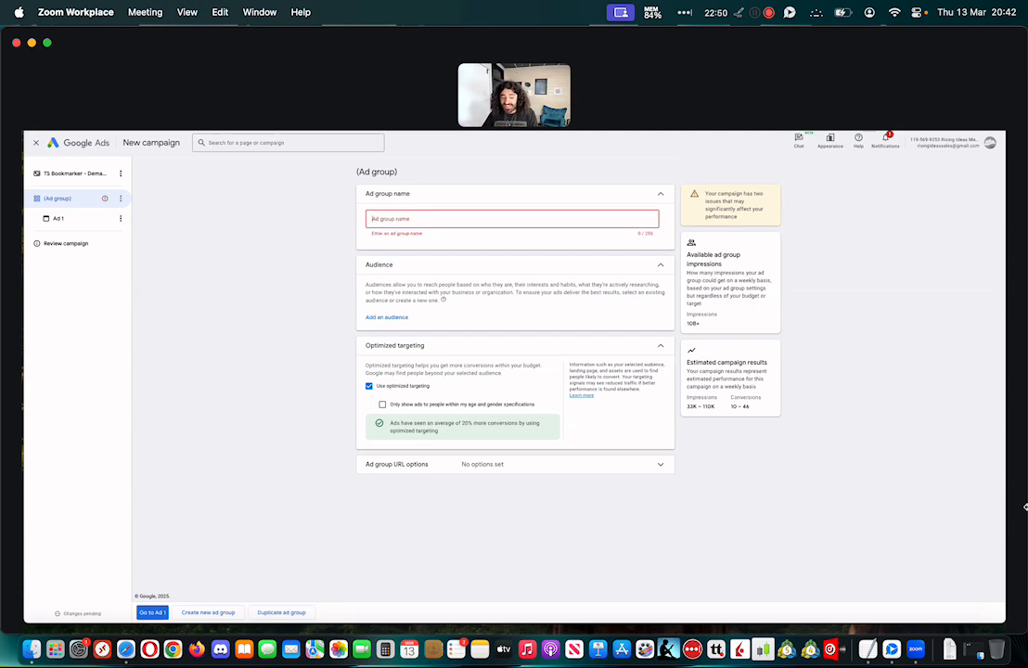
text(Websites Marke)
key(super+a)
text(Market)
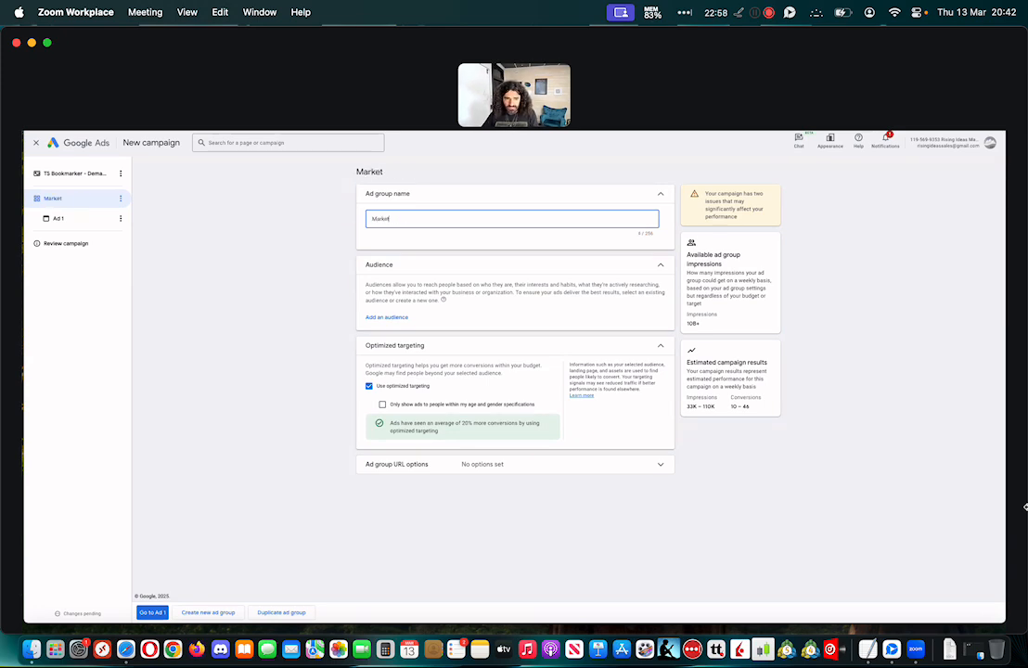
text(ing Websitee)
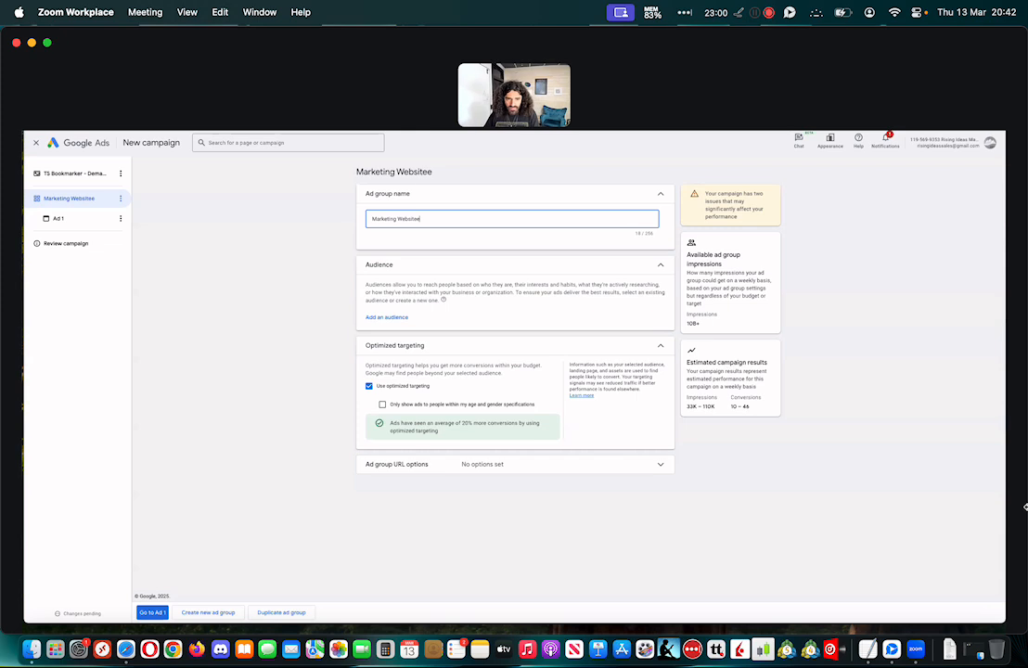
Look through the saved audiences available for the ad group, including the other audiences beyond the suggested ones
click(388, 318)
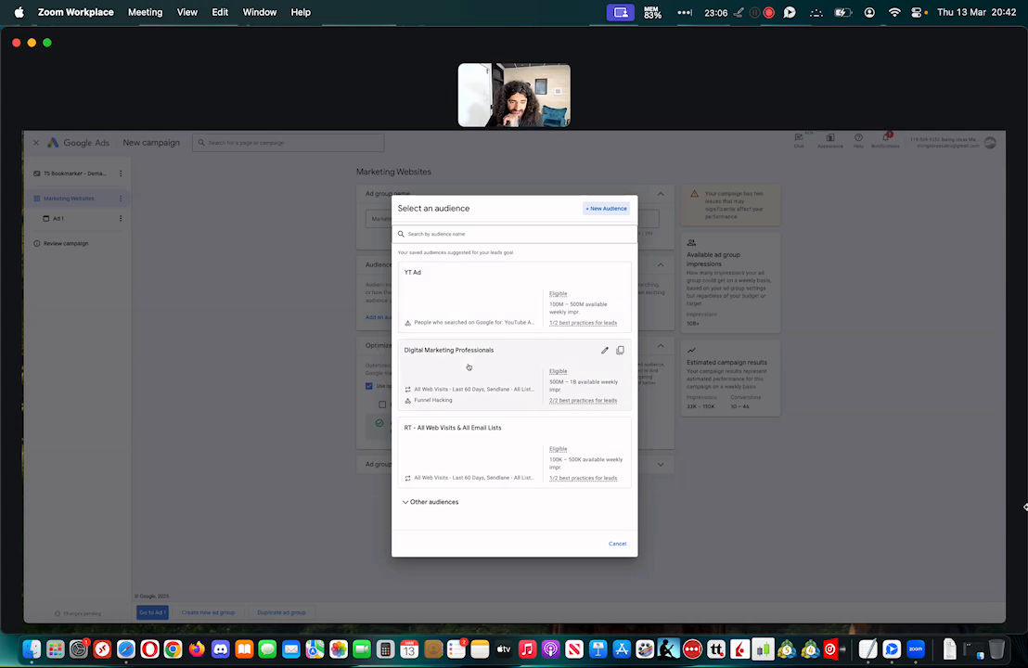
click(441, 501)
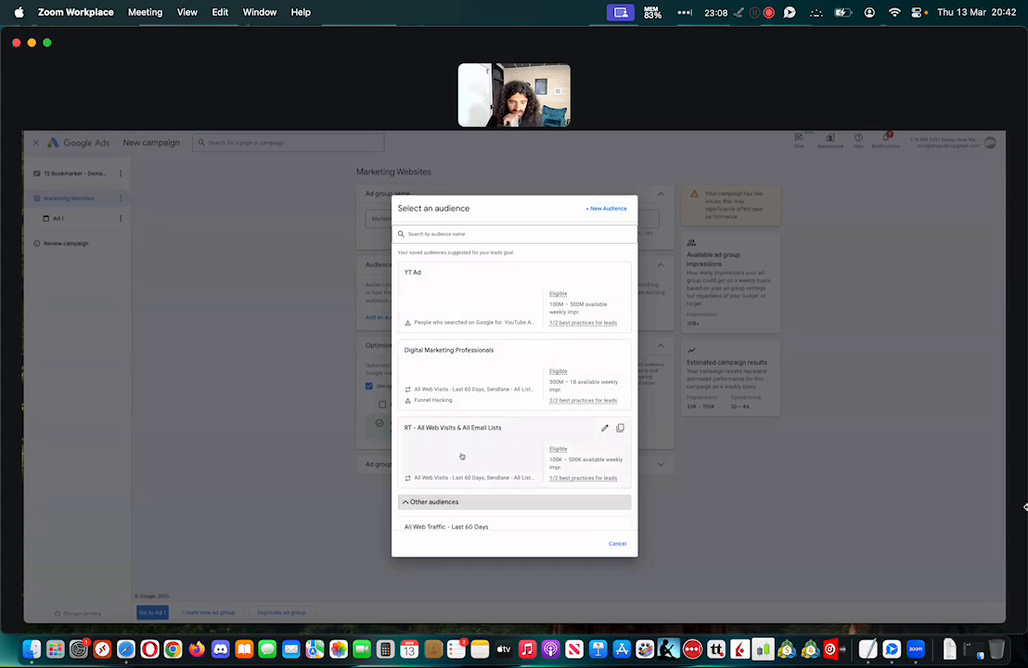
scroll(462, 453, down, 5)
scroll(458, 449, down, 5)
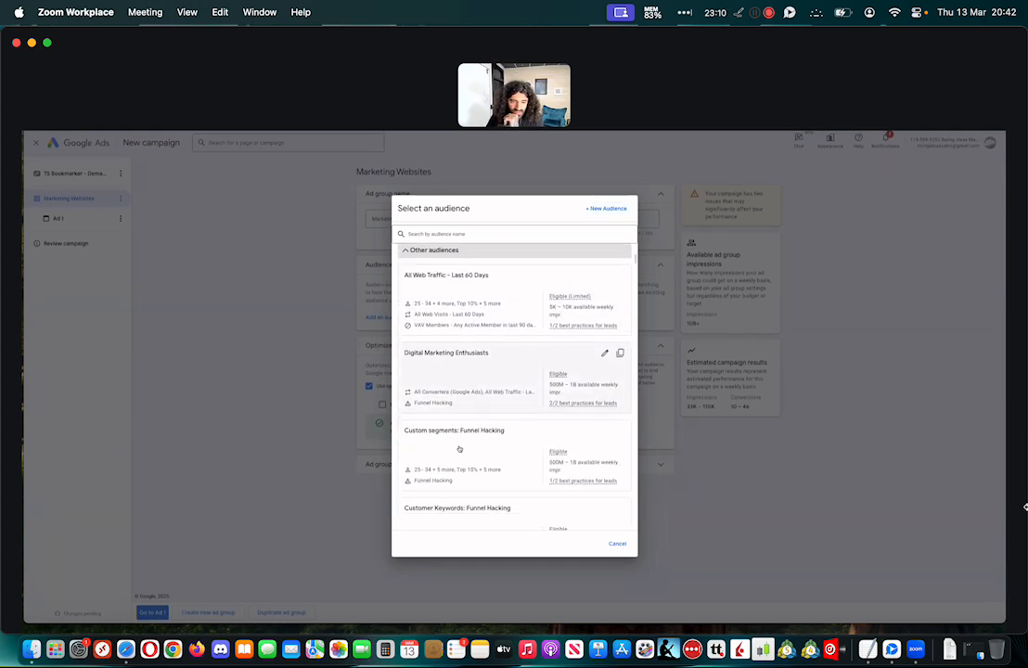
scroll(458, 449, down, 3)
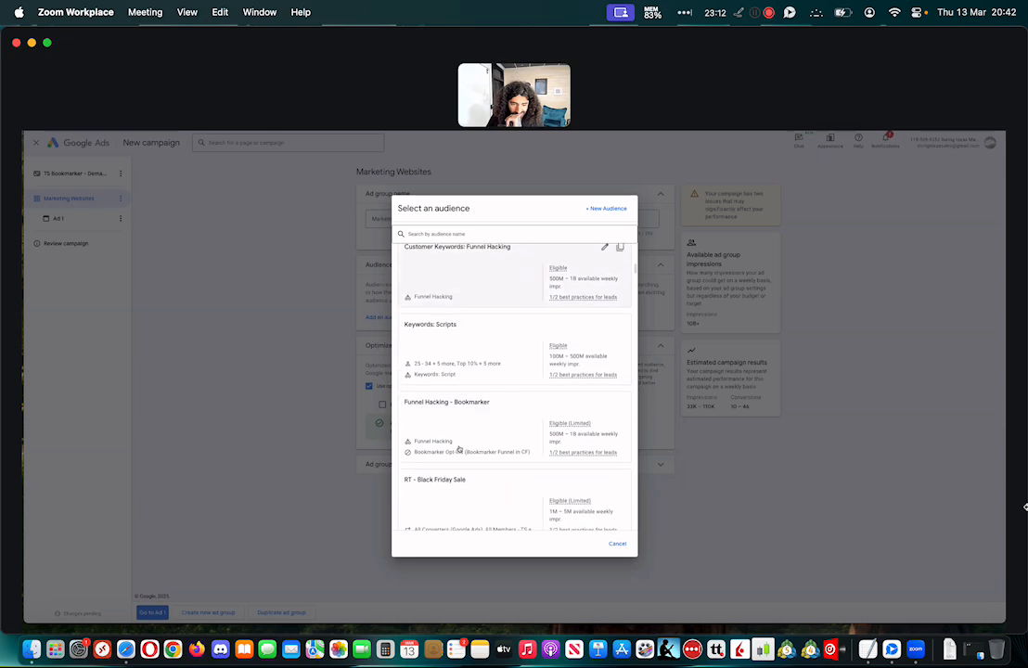
scroll(458, 449, down, 5)
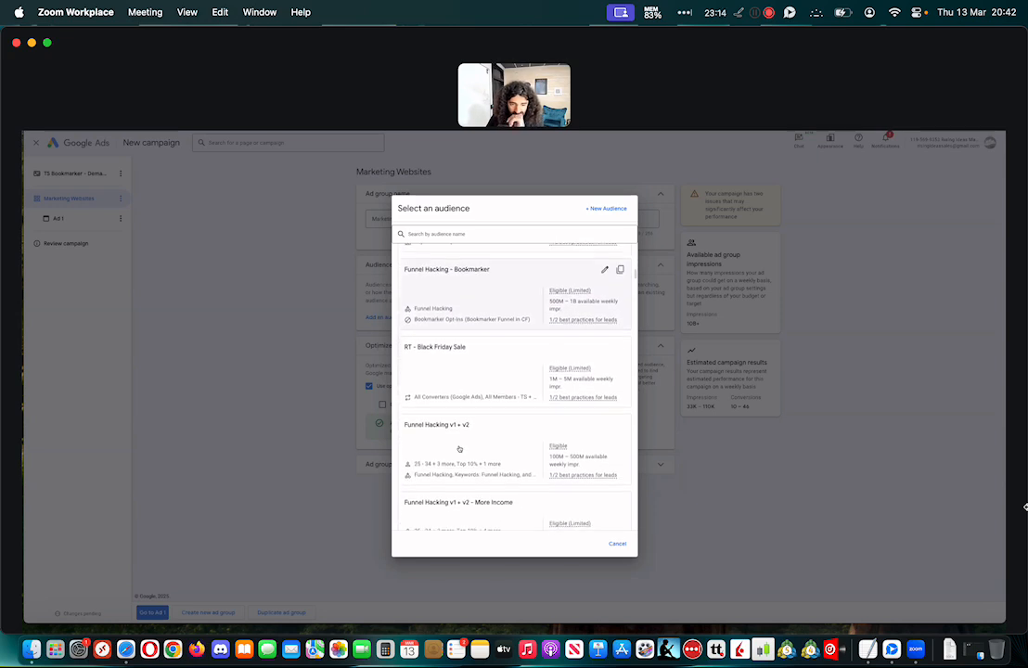
scroll(458, 449, down, 1)
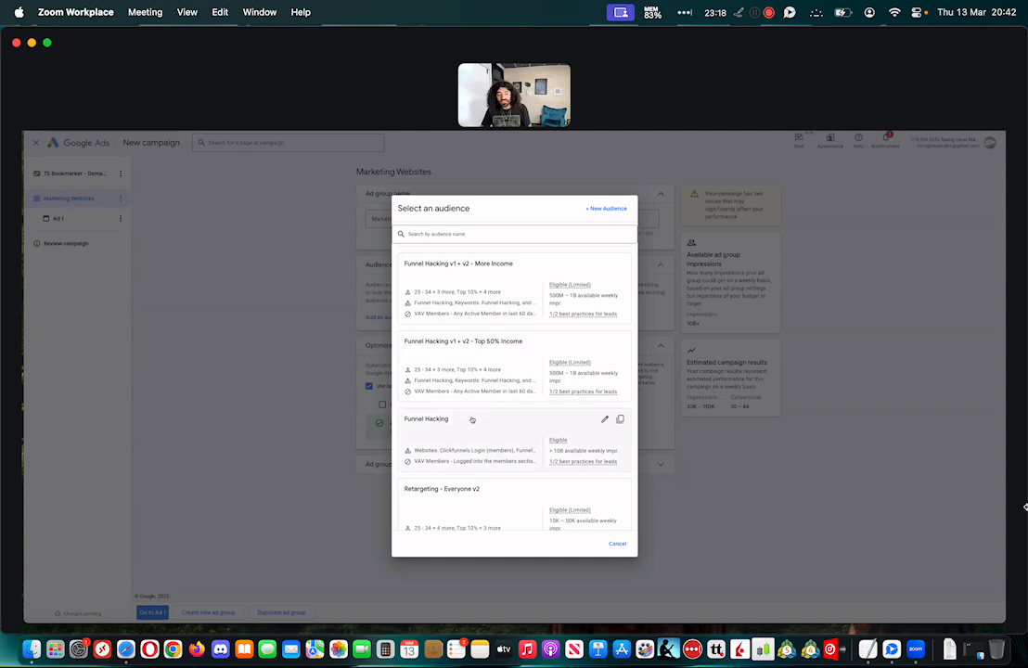
scroll(479, 394, down, 5)
scroll(480, 392, up, 1)
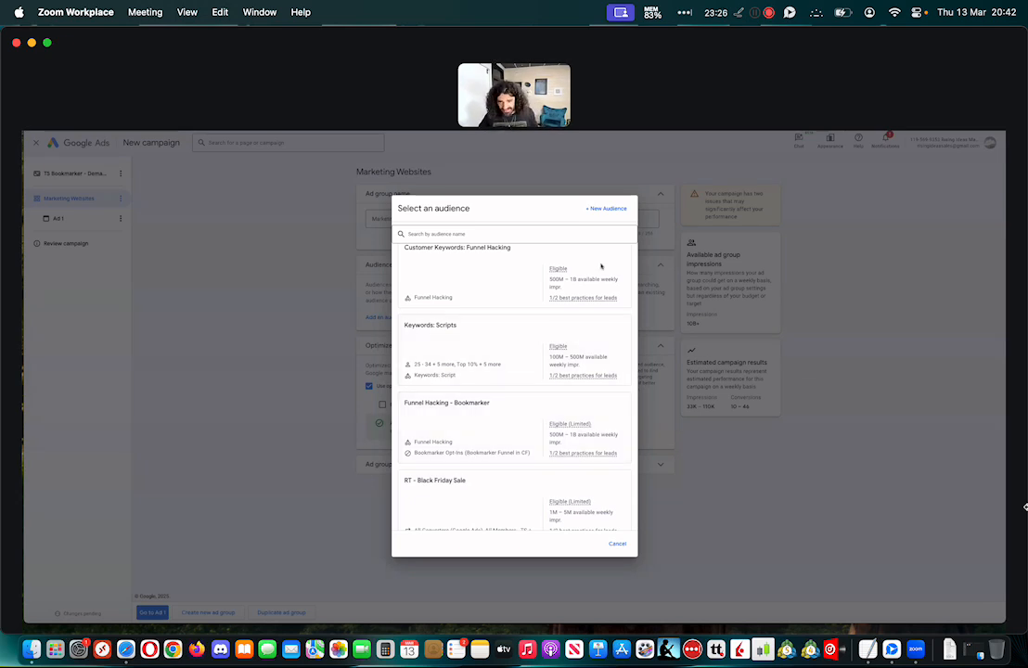
Start a new audience with a new lookalike segment seeded from the Sendlane - All Lists - June 2024 customer list
click(606, 208)
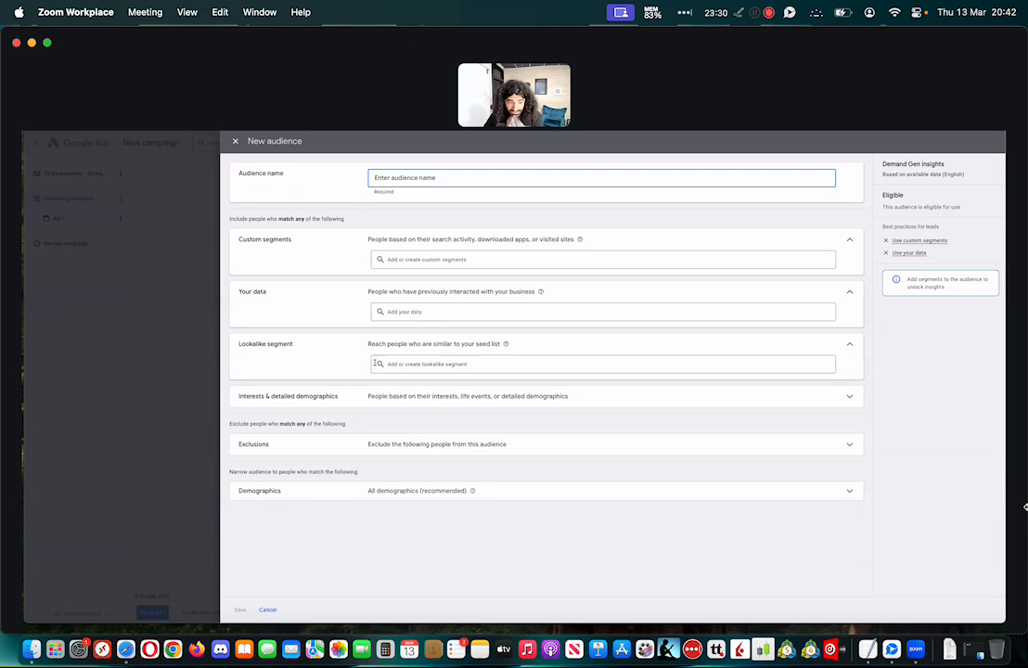
click(431, 364)
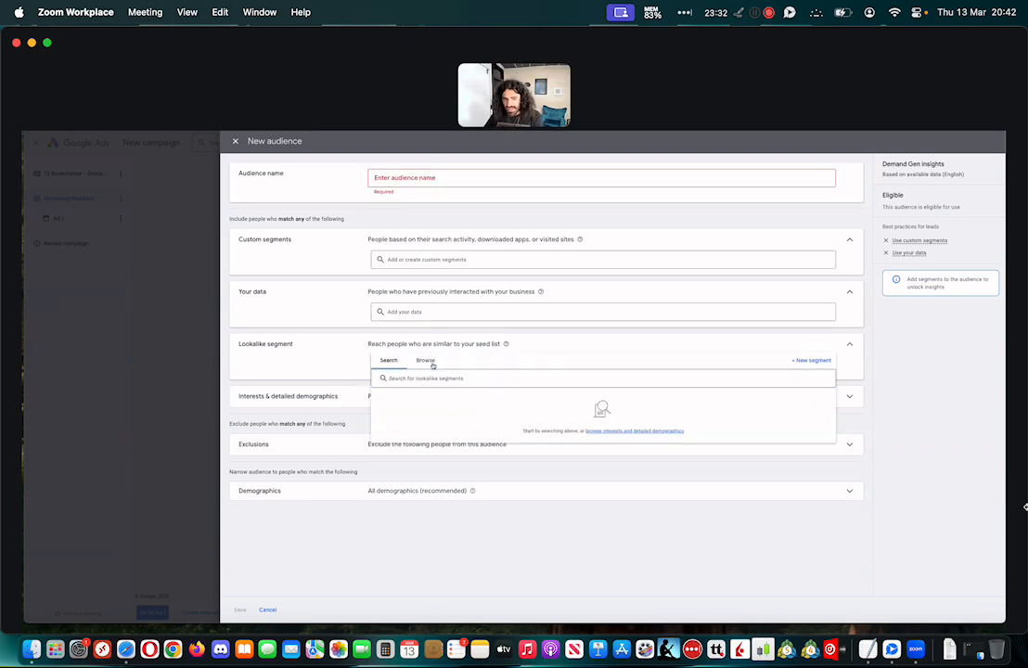
click(426, 362)
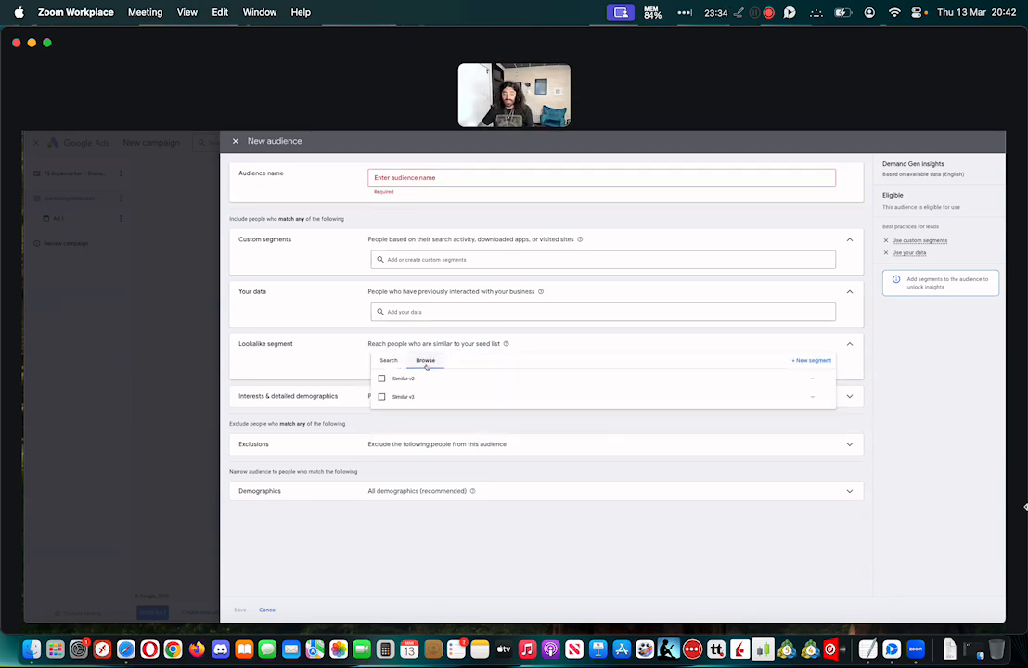
click(811, 361)
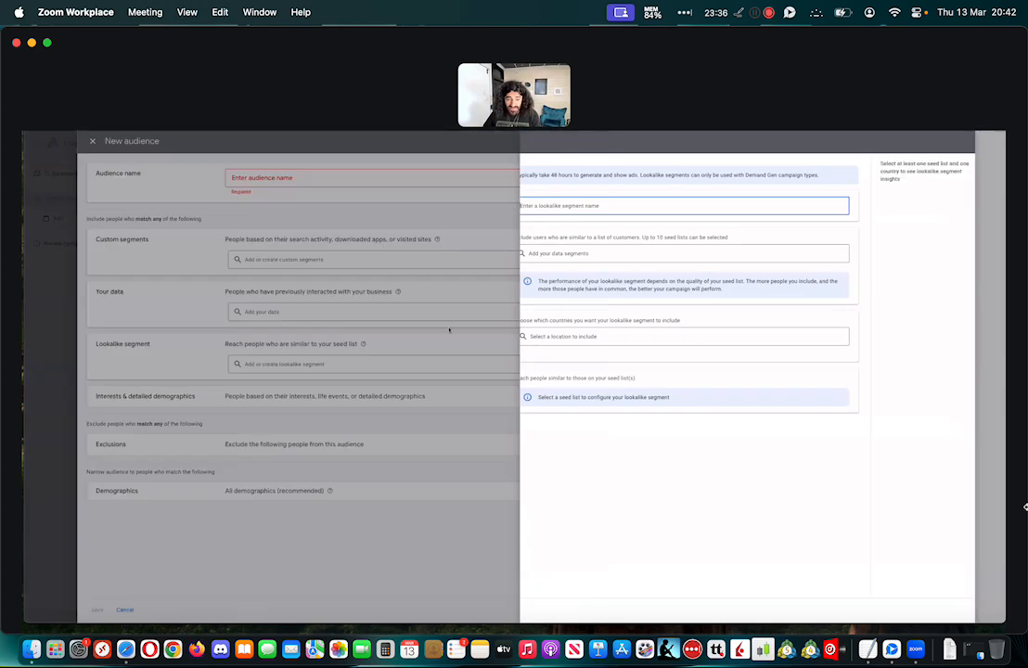
click(594, 255)
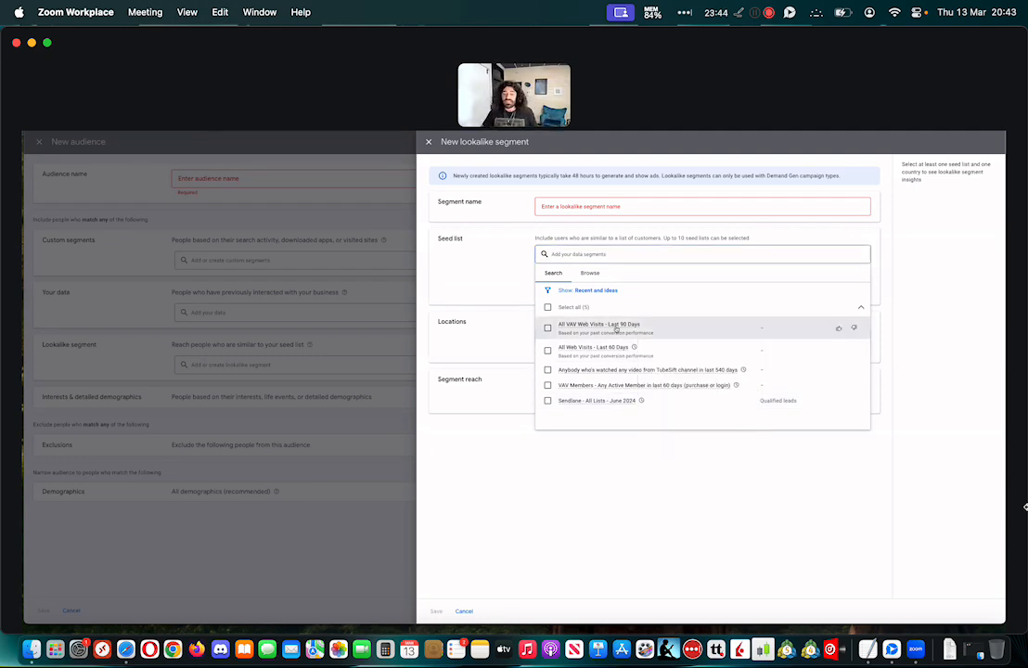
click(548, 400)
click(504, 339)
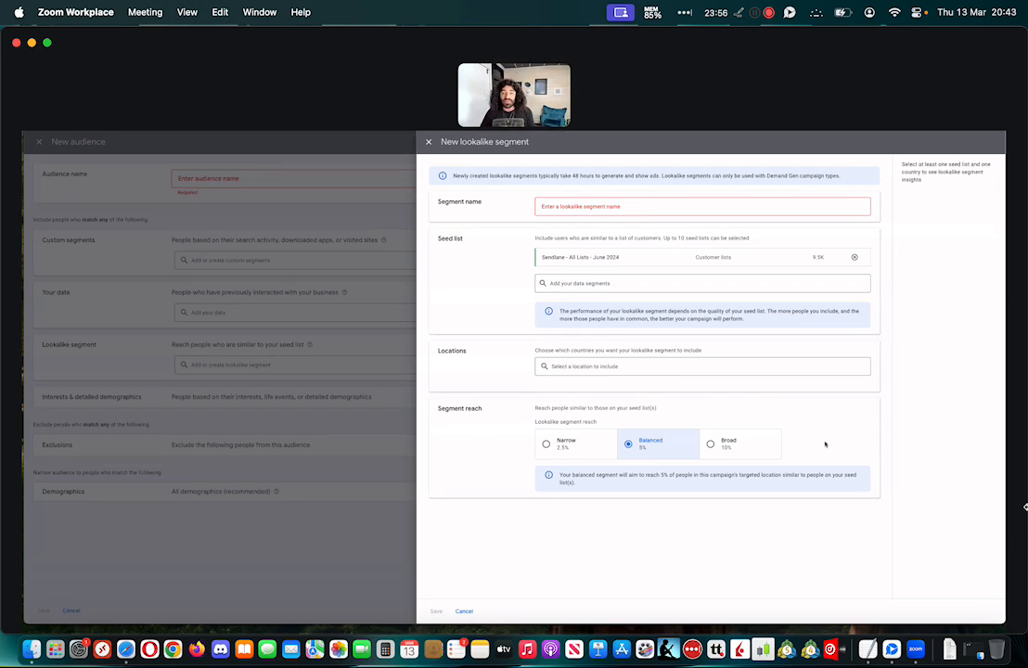
drag(557, 207, 666, 210)
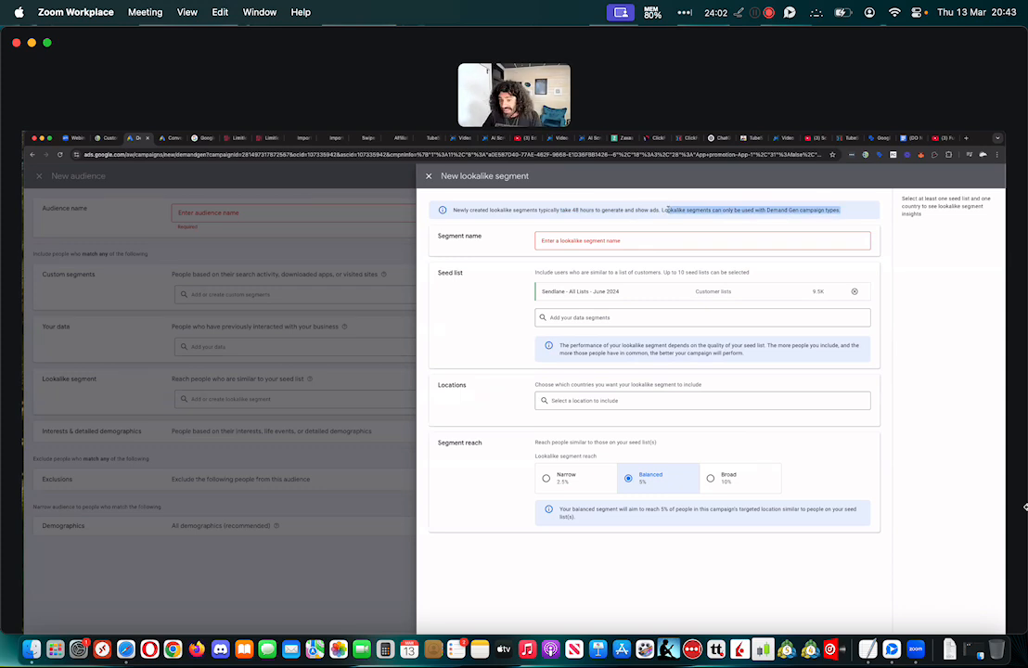
click(900, 265)
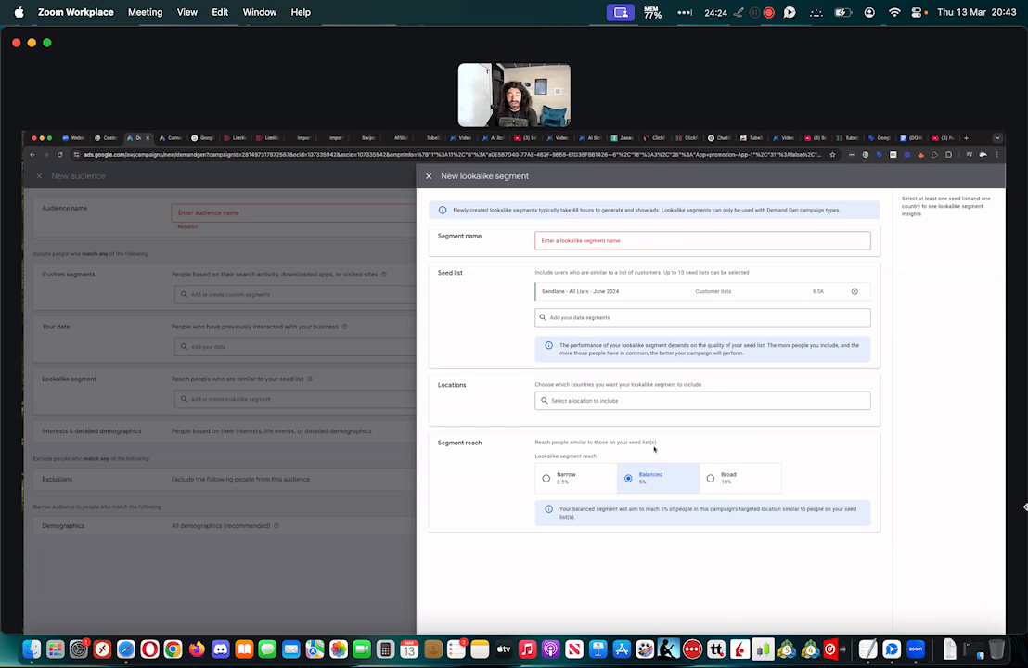
Try the Broad, Narrow and Balanced reach options for the lookalike segment, and discard both the segment and the new audience
click(731, 480)
click(649, 479)
click(573, 483)
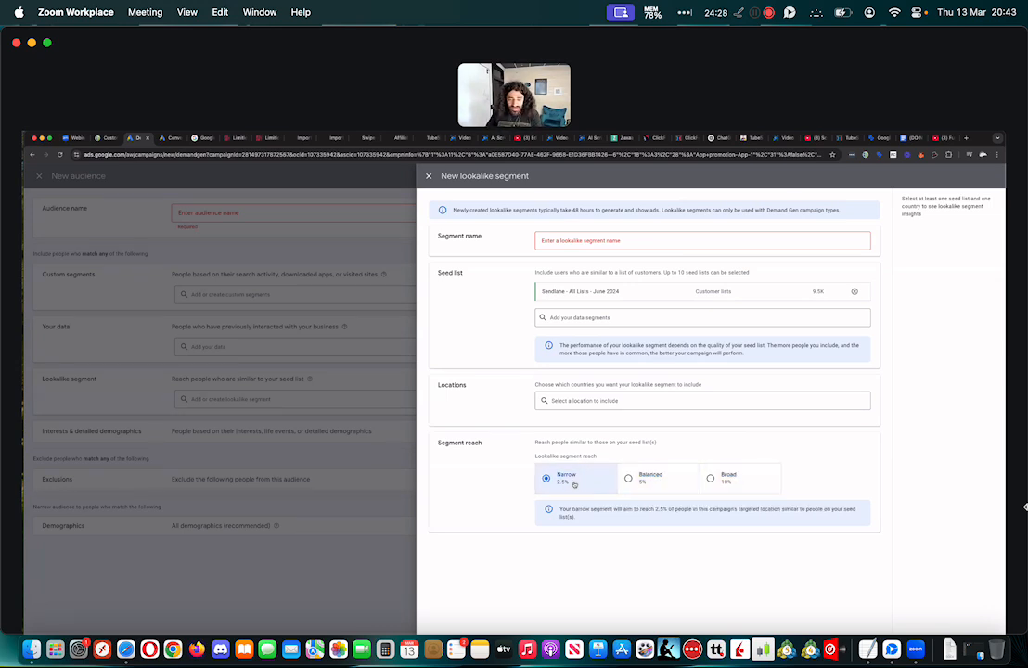
click(665, 482)
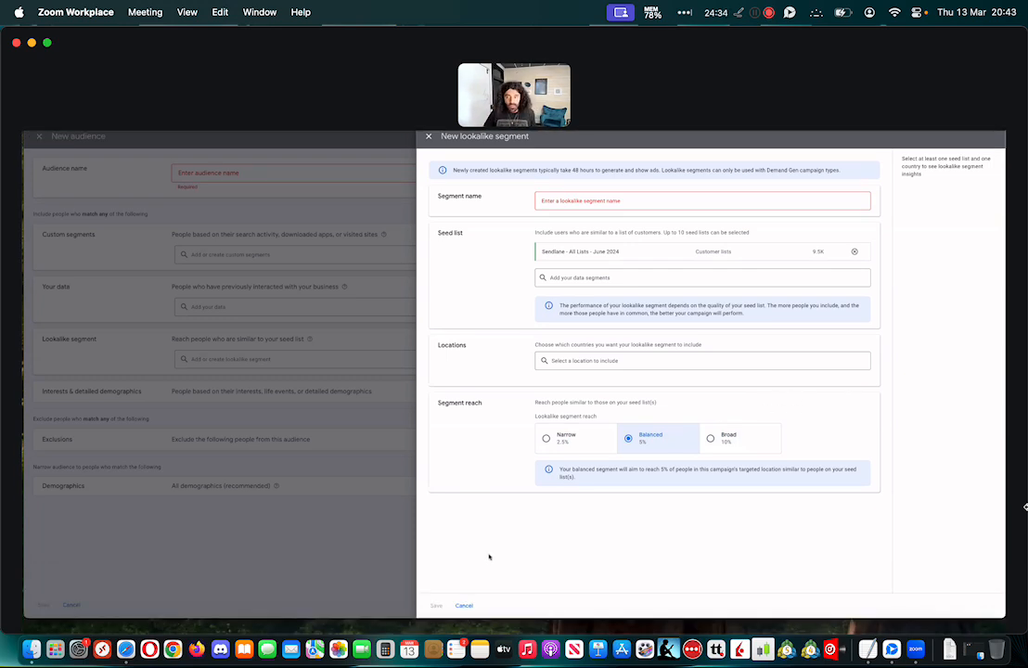
click(462, 605)
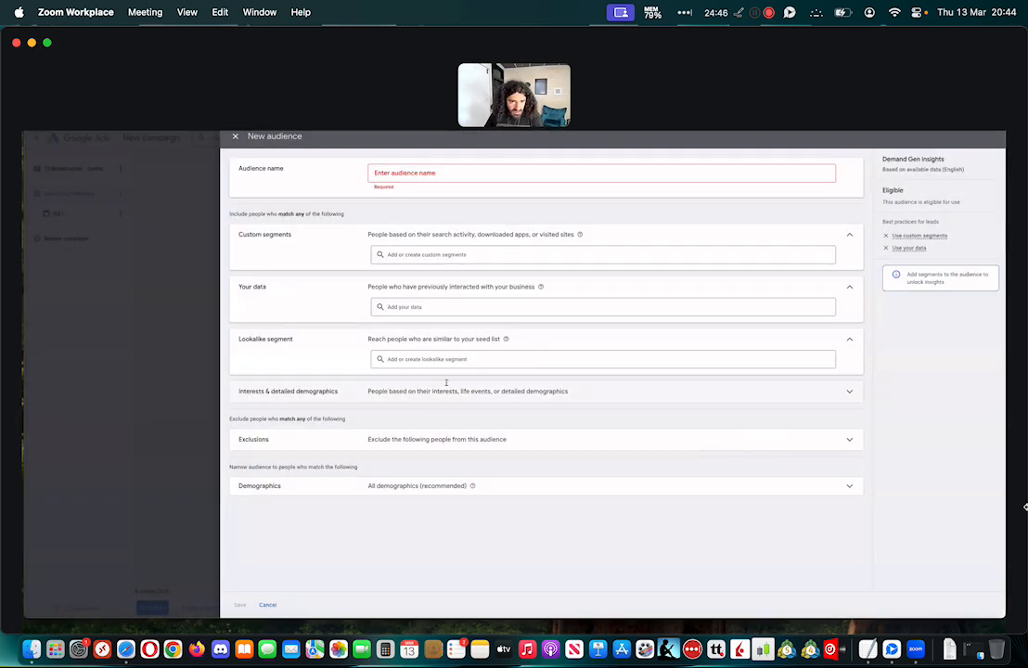
click(235, 185)
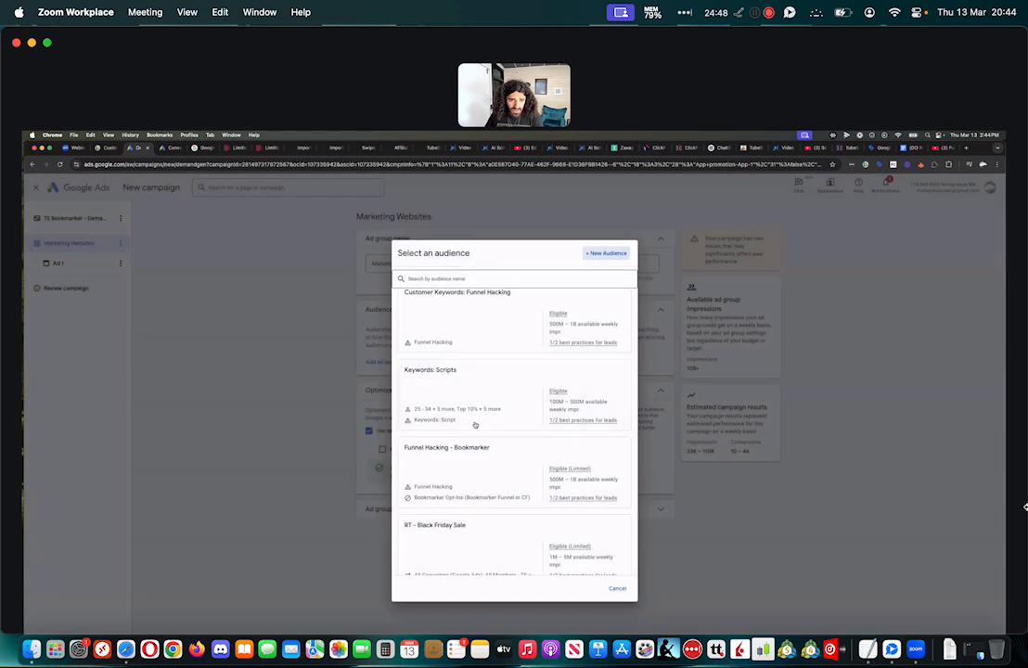
Search the saved audiences for "marketing" and assign Marketing Websites For Bookmarker to the ad group
click(476, 279)
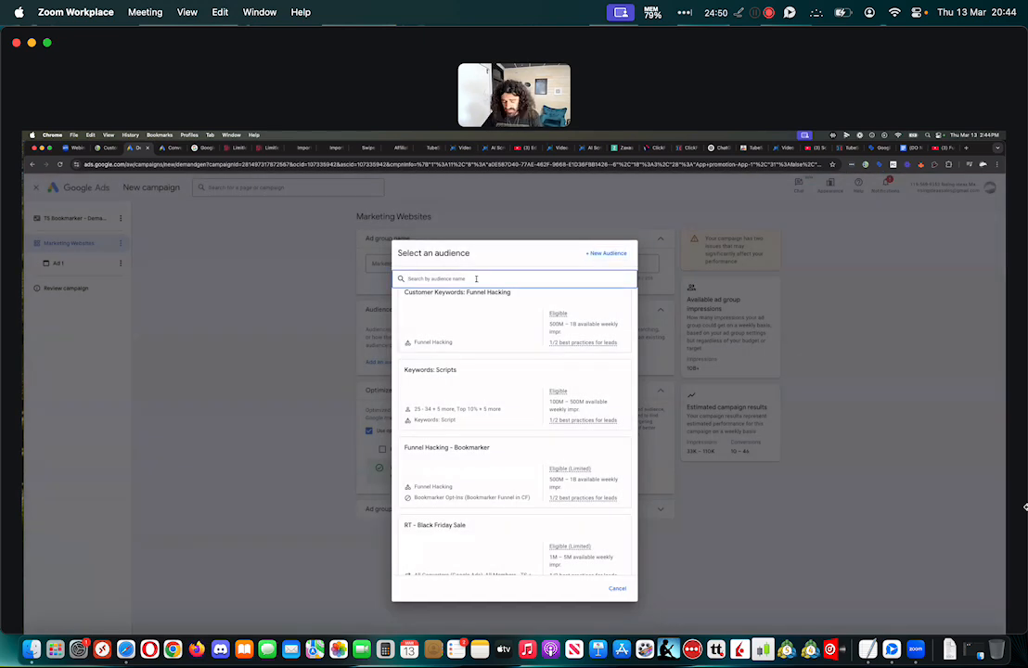
text(funn)
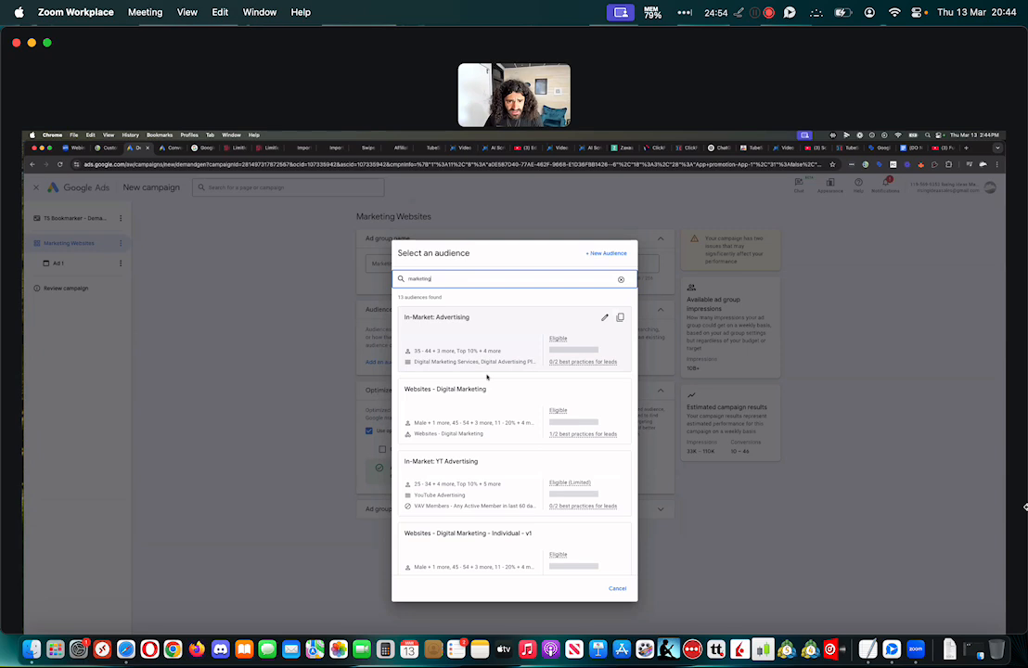
scroll(473, 381, down, 1)
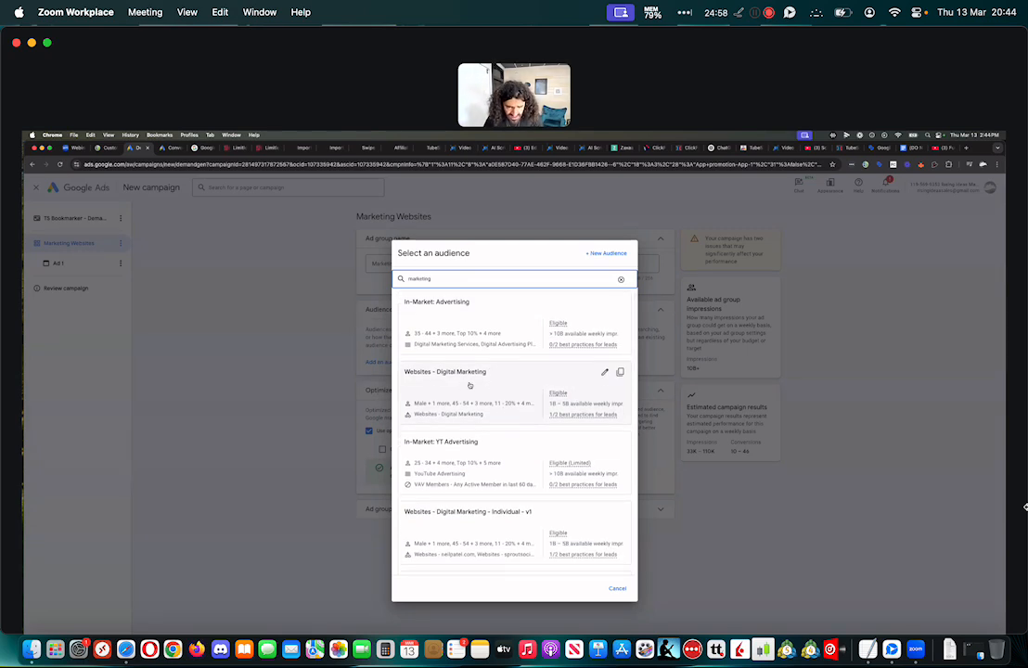
scroll(474, 387, down, 5)
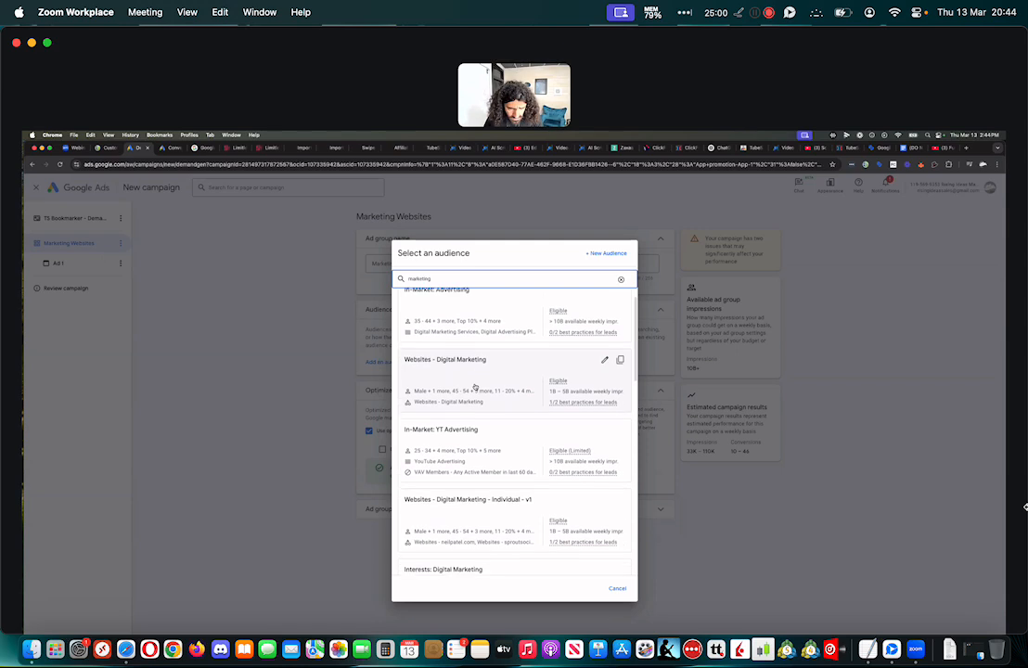
scroll(492, 454, down, 4)
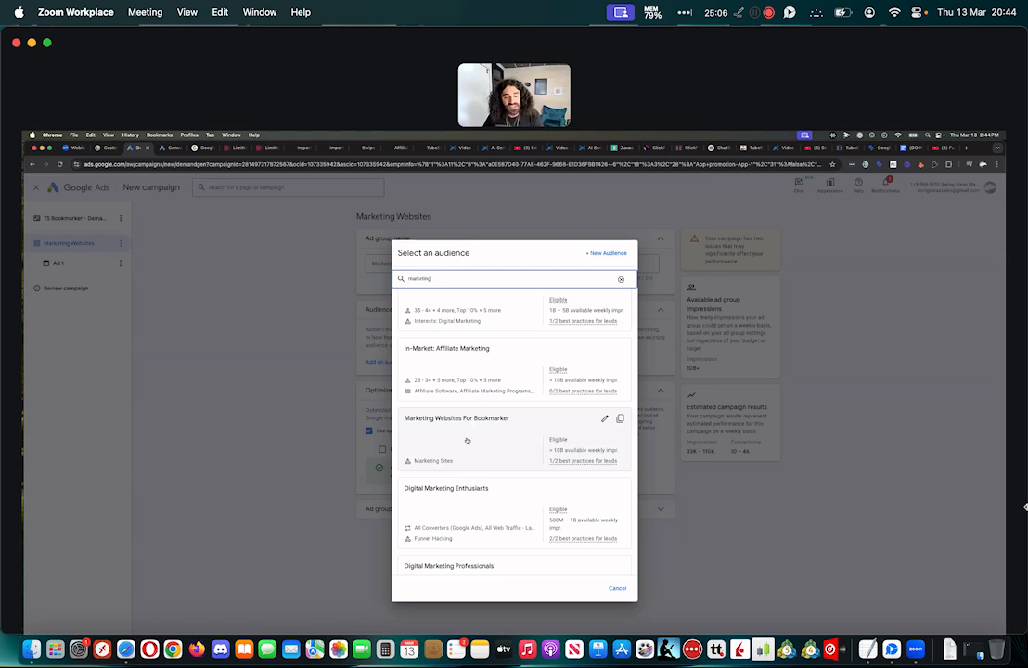
click(466, 441)
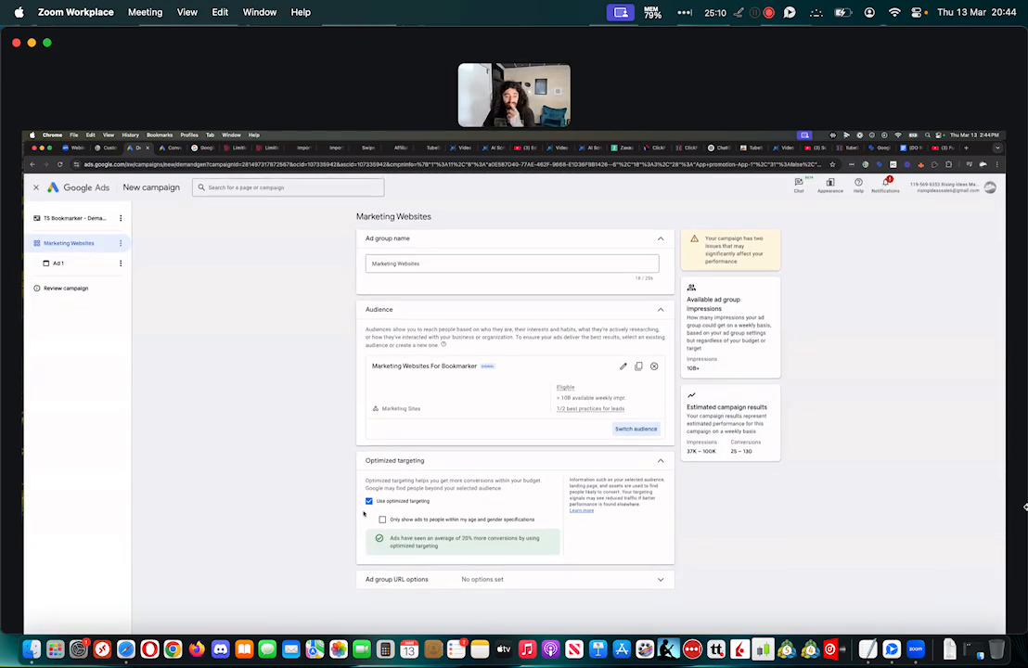
Turn off optimized targeting for the ad group and review its URL options
click(368, 502)
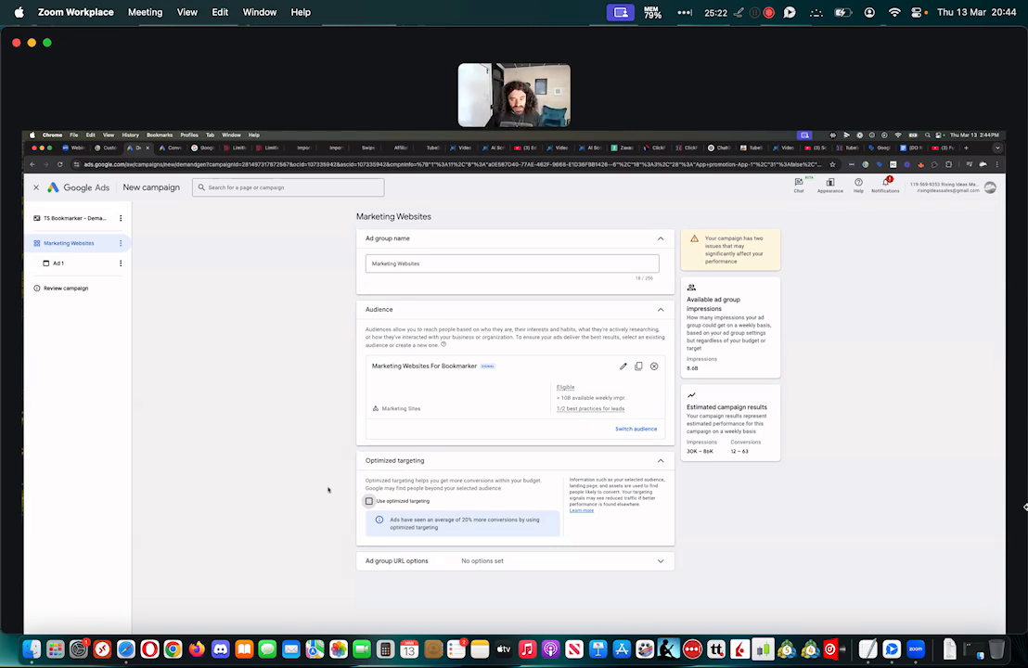
click(450, 561)
scroll(346, 501, down, 3)
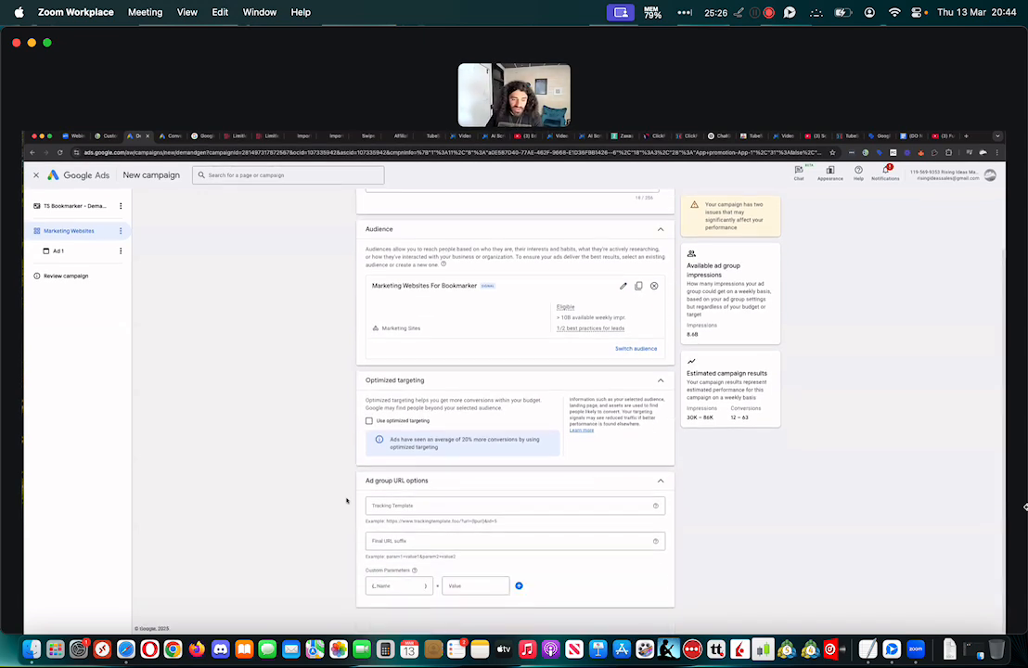
click(431, 504)
click(289, 513)
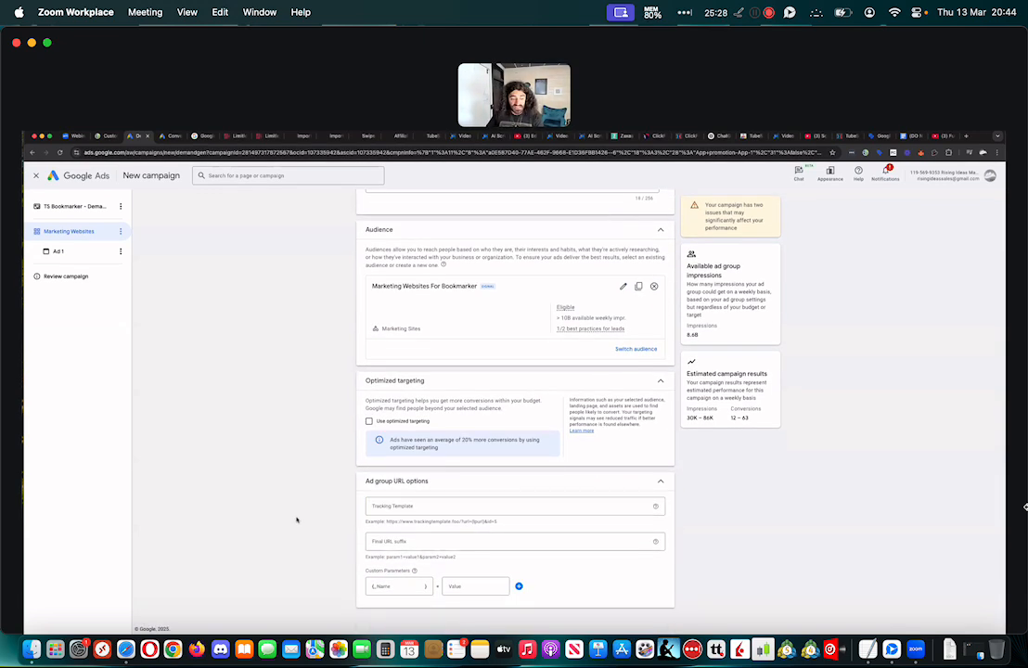
Continue to the ad group's first ad and set its type to Video ad
click(151, 607)
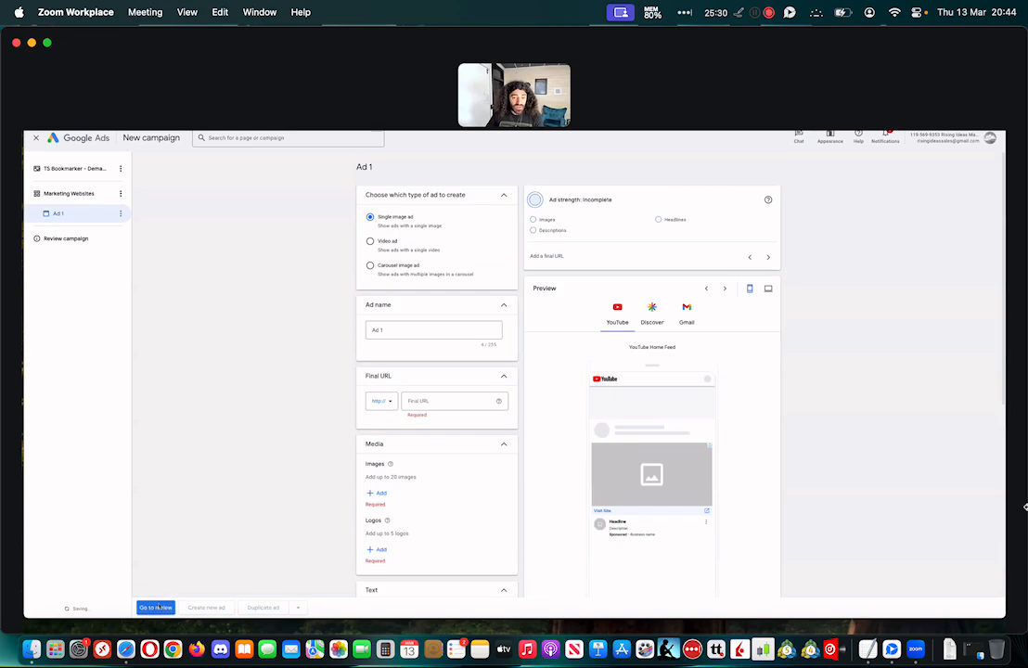
click(381, 249)
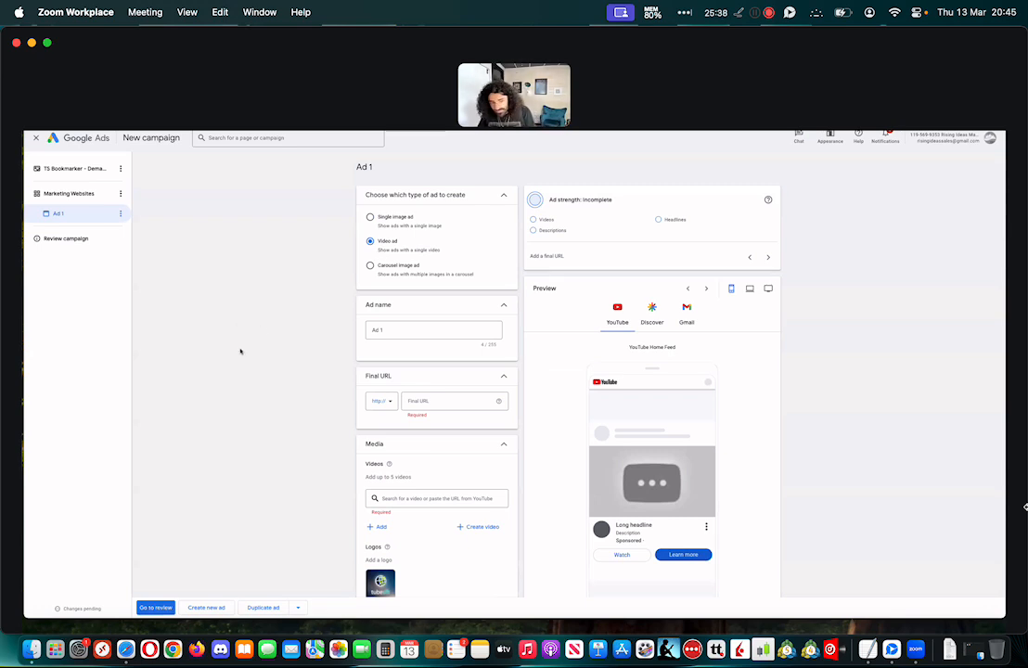
Name the ad Hook 1 and set its final URL to the Optin link copied from the Bookmarker funnel note
drag(403, 330, 359, 332)
text(Hook)
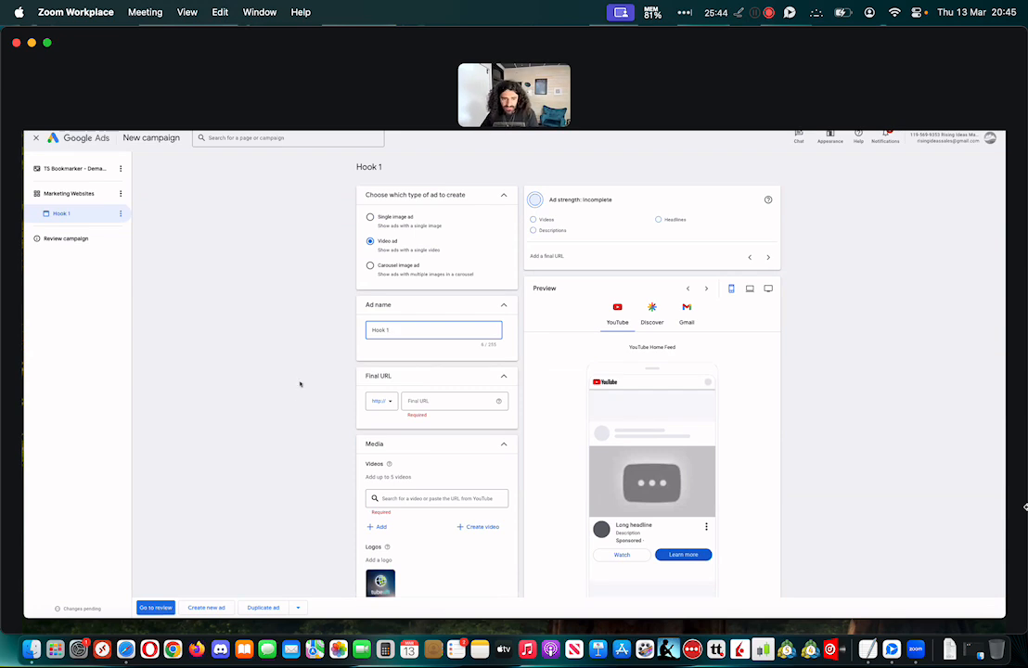
scroll(299, 384, down, 1)
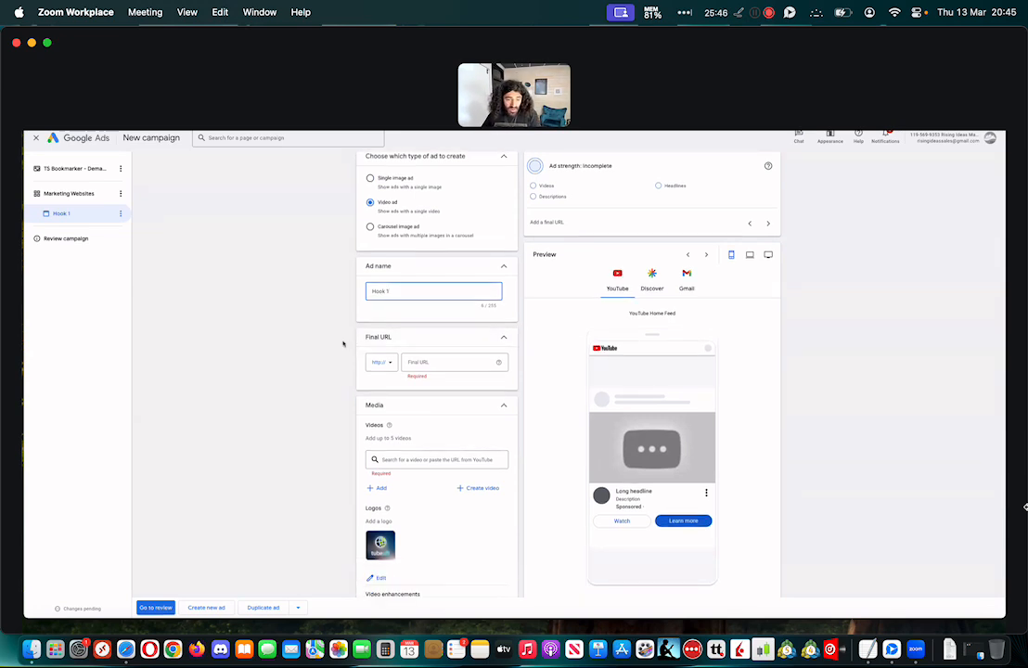
scroll(347, 345, down, 1)
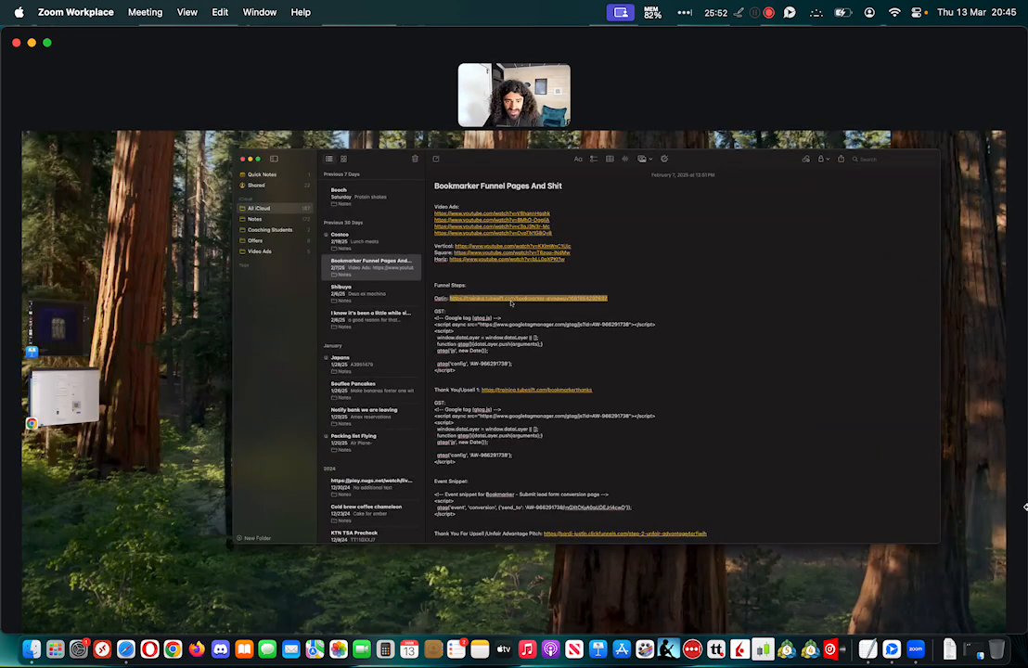
right_click(510, 300)
click(566, 386)
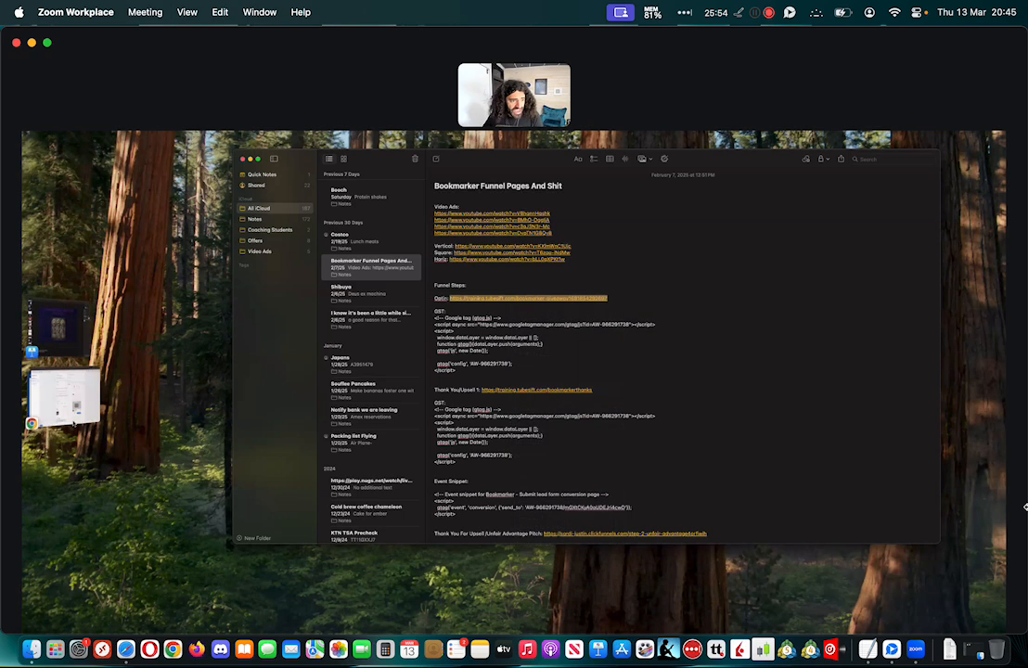
click(48, 416)
click(441, 326)
key(super+v)
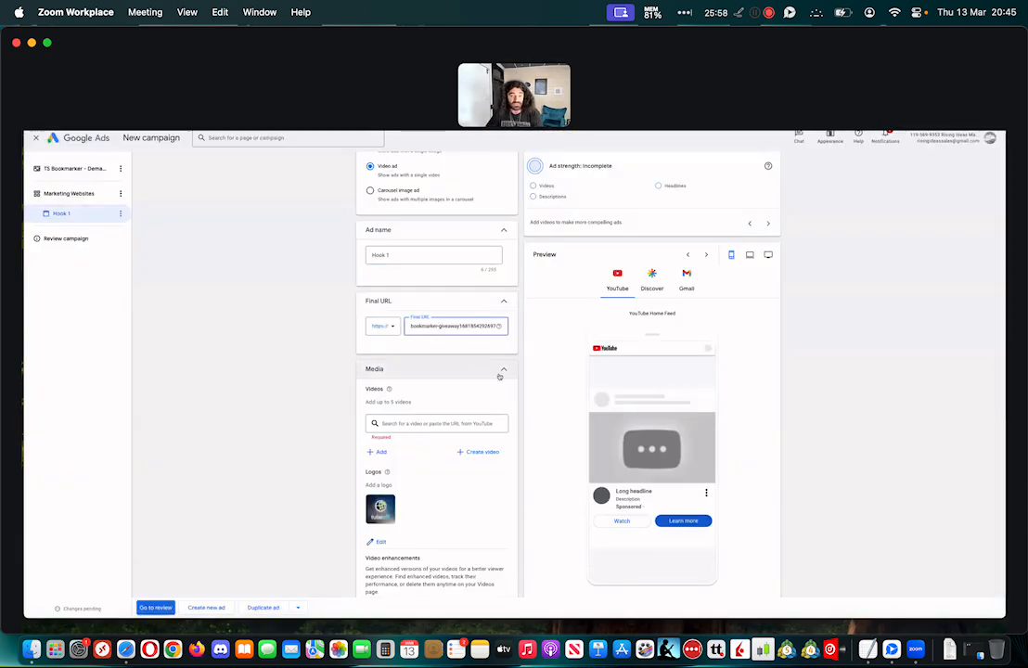
Switch to Notes and bring up the Bookmarker funnel note containing the video links
scroll(316, 376, down, 1)
scroll(316, 376, down, 1)
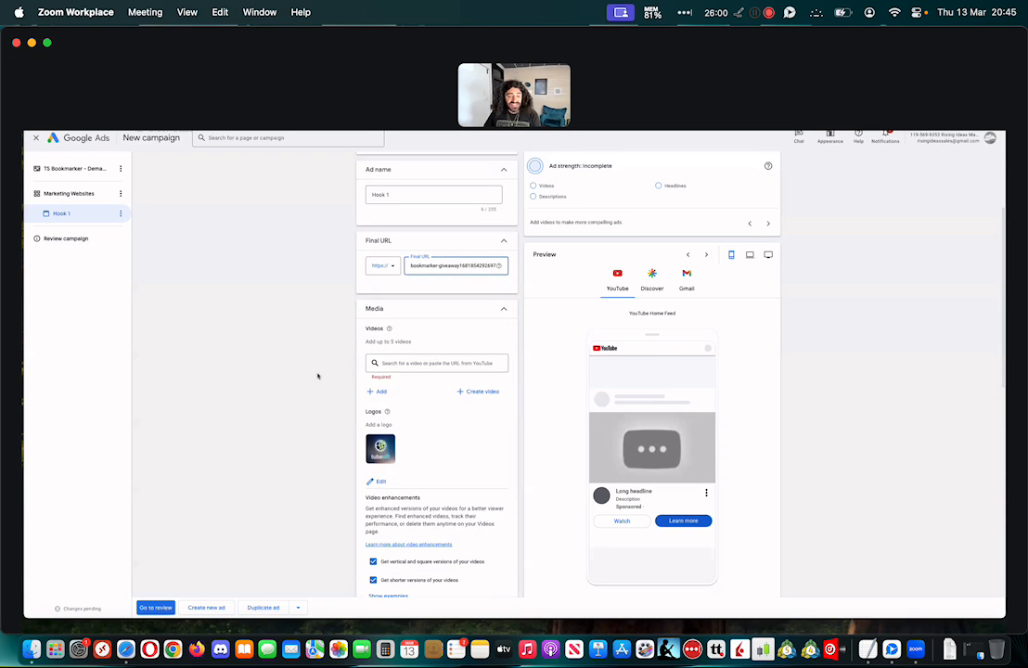
click(433, 615)
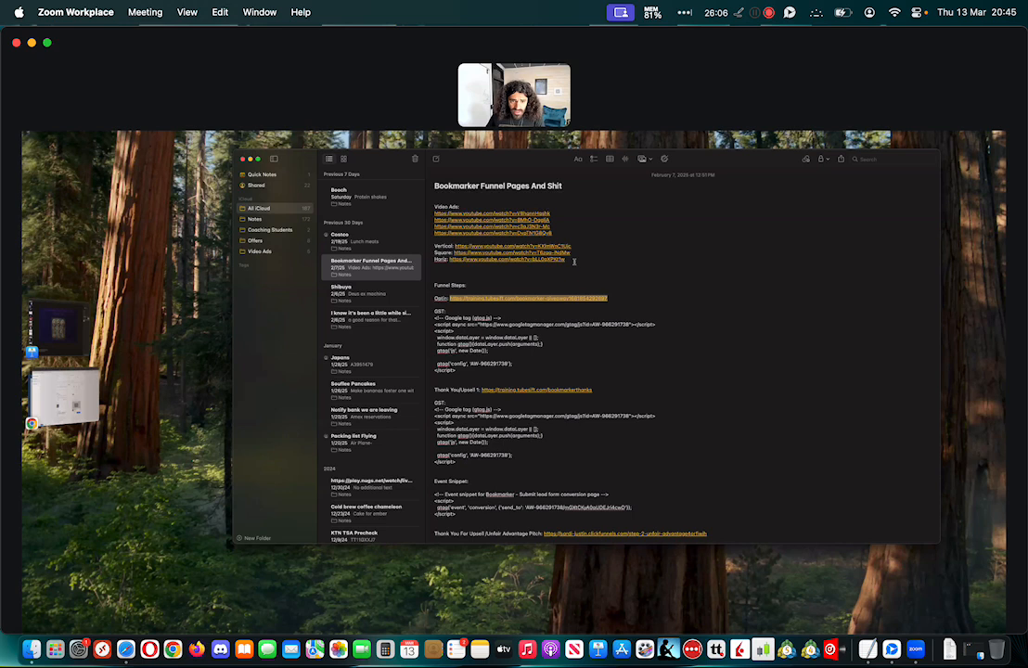
right_click(530, 234)
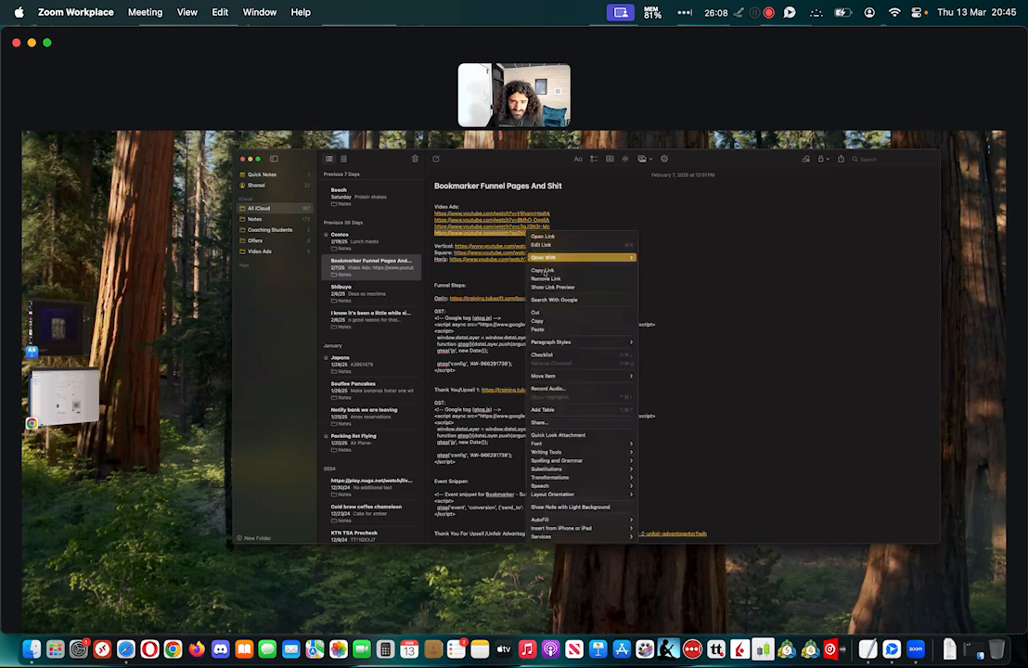
click(542, 270)
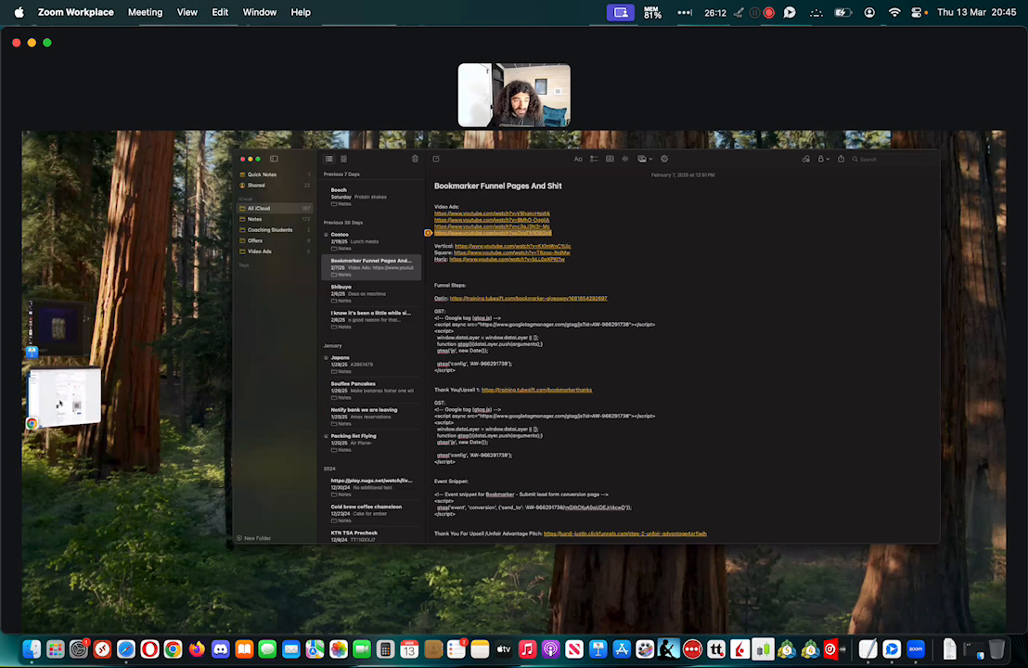
click(515, 238)
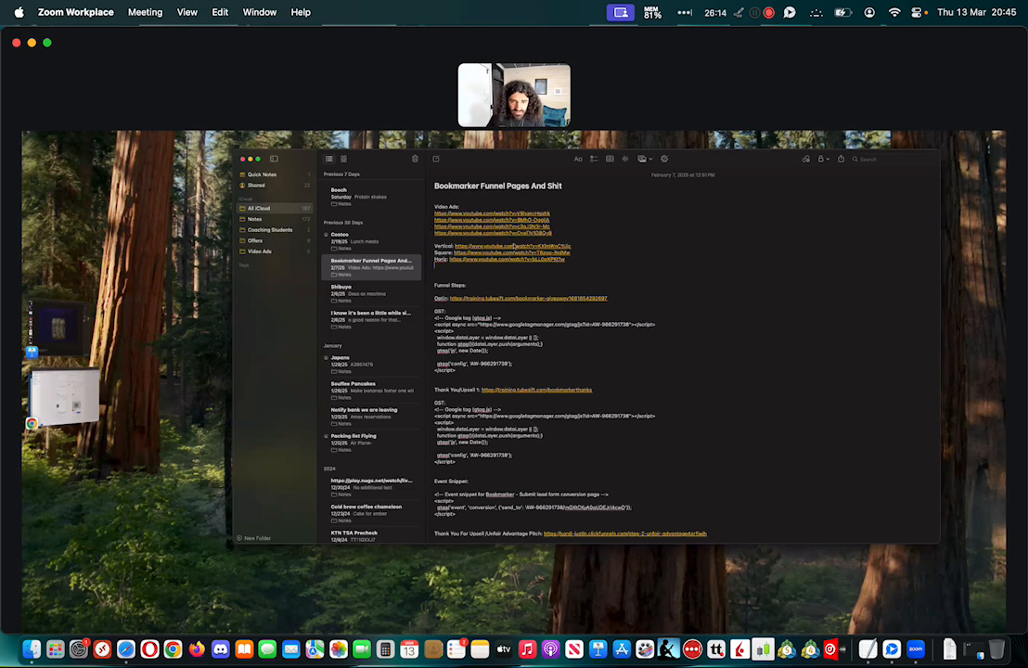
Copy the Vertical video link from the note and add Bookmarker vertical Feb 25 to the ad in Google Ads
right_click(516, 246)
click(541, 283)
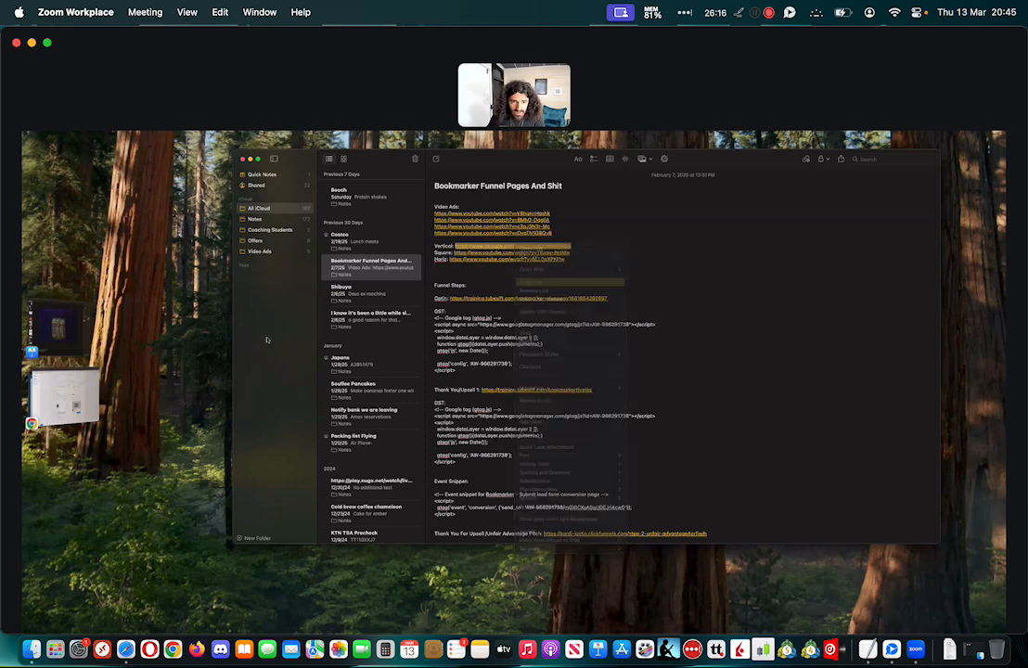
click(90, 407)
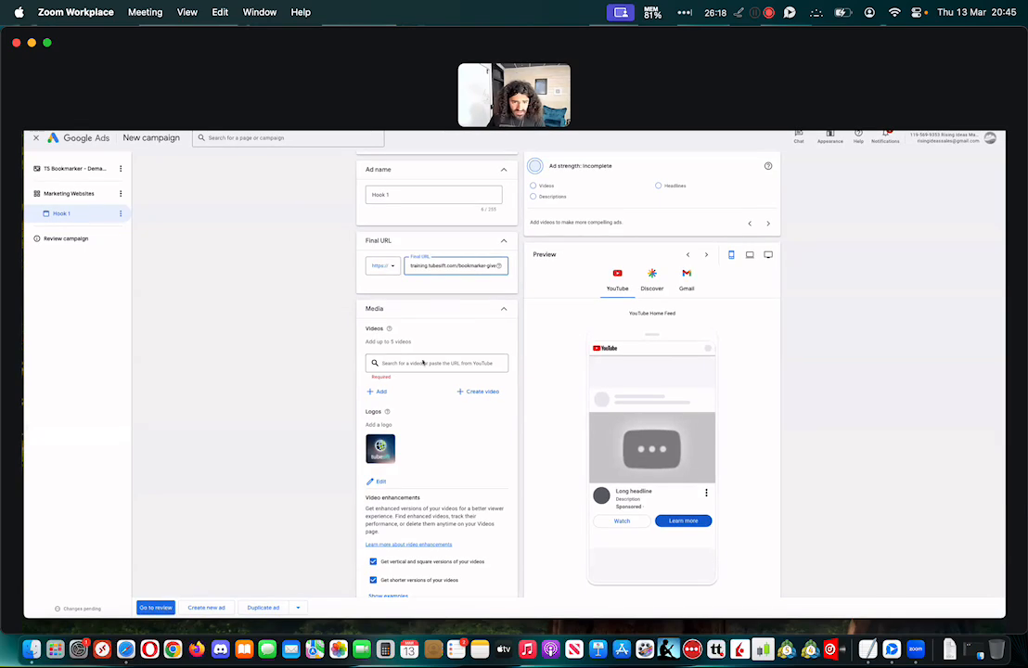
click(414, 363)
key(super+v)
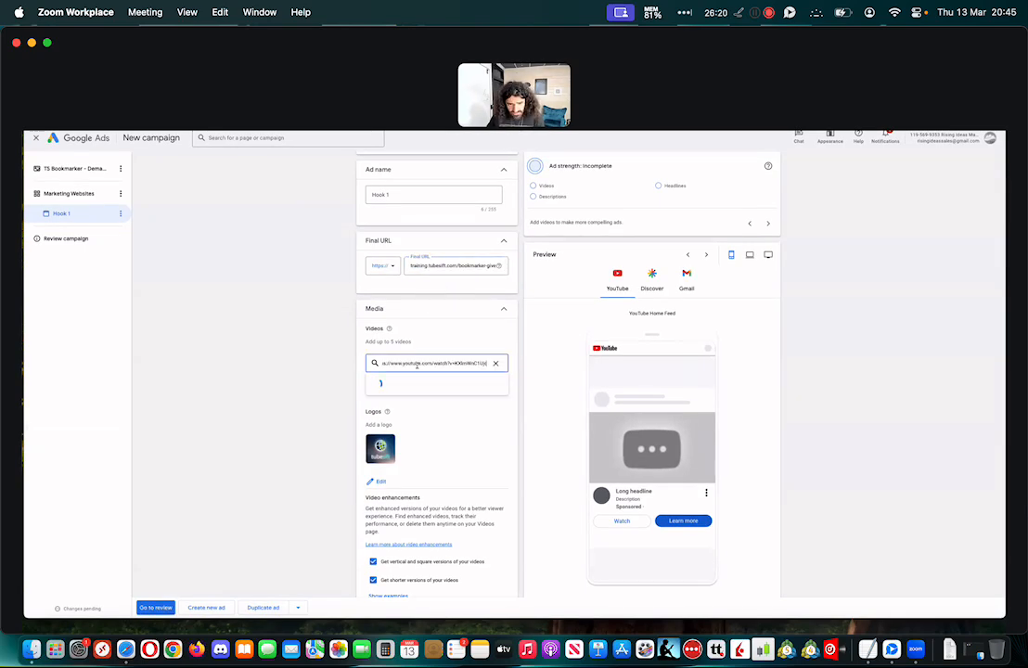
click(472, 389)
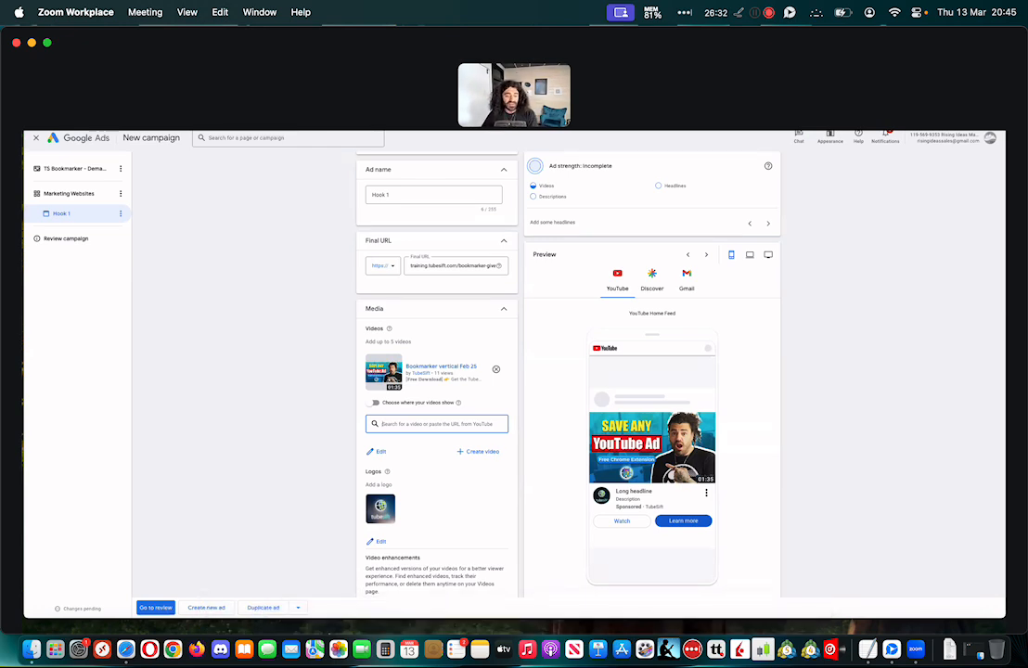
Copy the Square video link from the note and add Bookmarker Square Feb 25 to the ad's videos
mouse_move(349, 628)
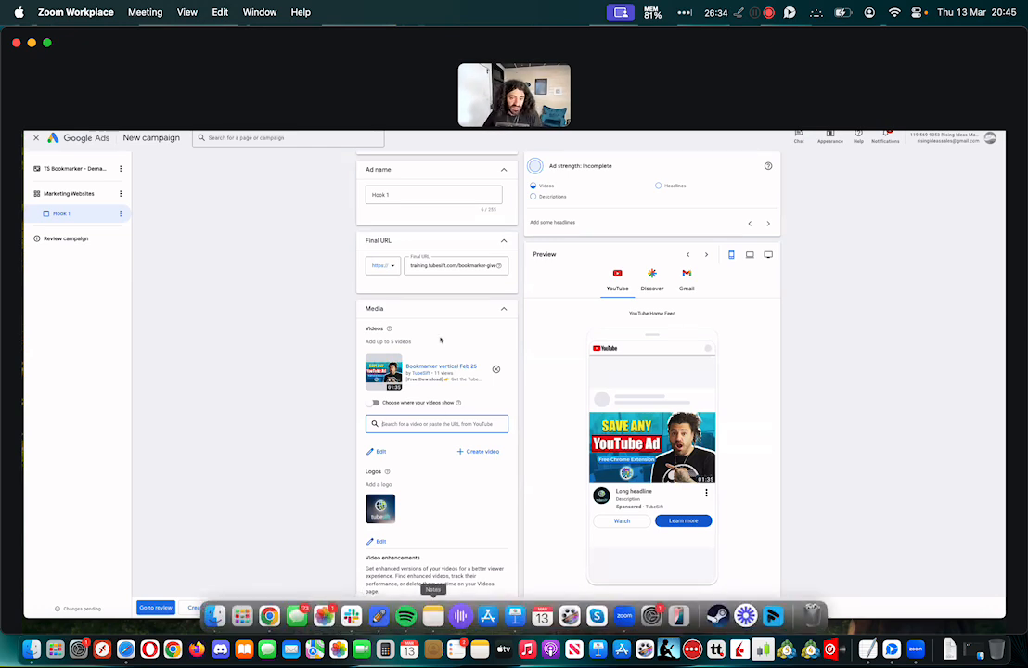
click(432, 615)
right_click(492, 251)
click(509, 293)
click(77, 390)
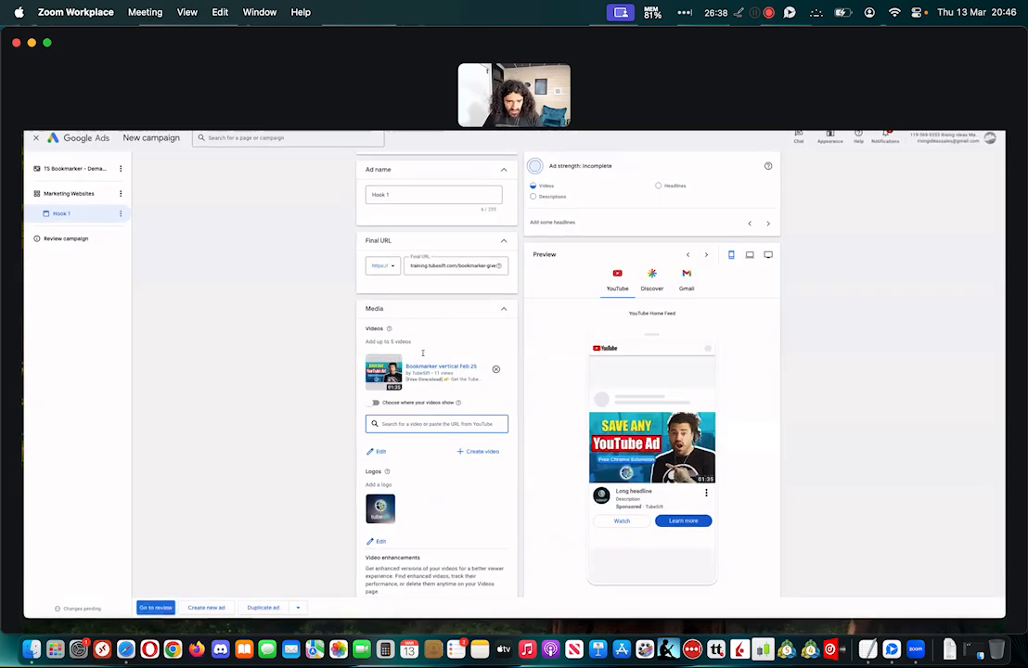
key(super+v)
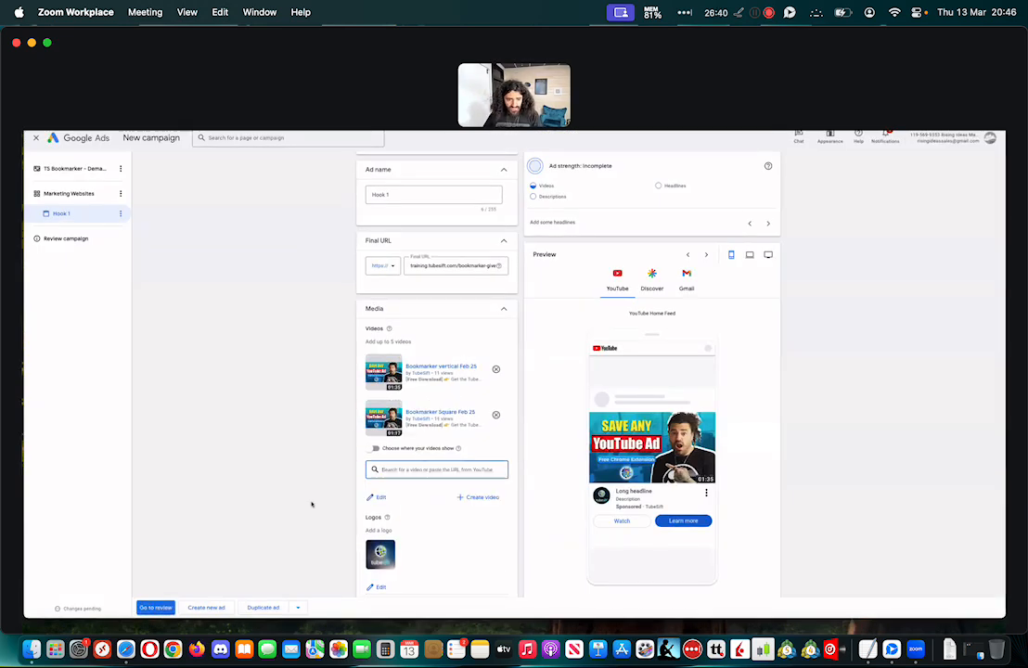
Copy the Horiz video link from the note and add the Bookmarker horizontal video to the ad's videos
mouse_move(344, 615)
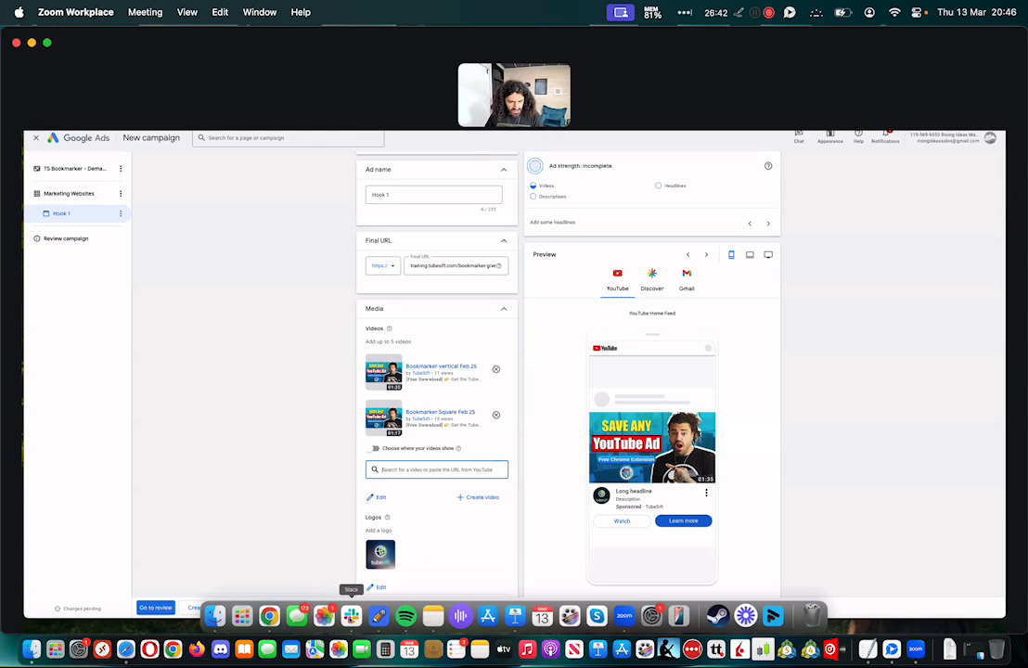
click(433, 615)
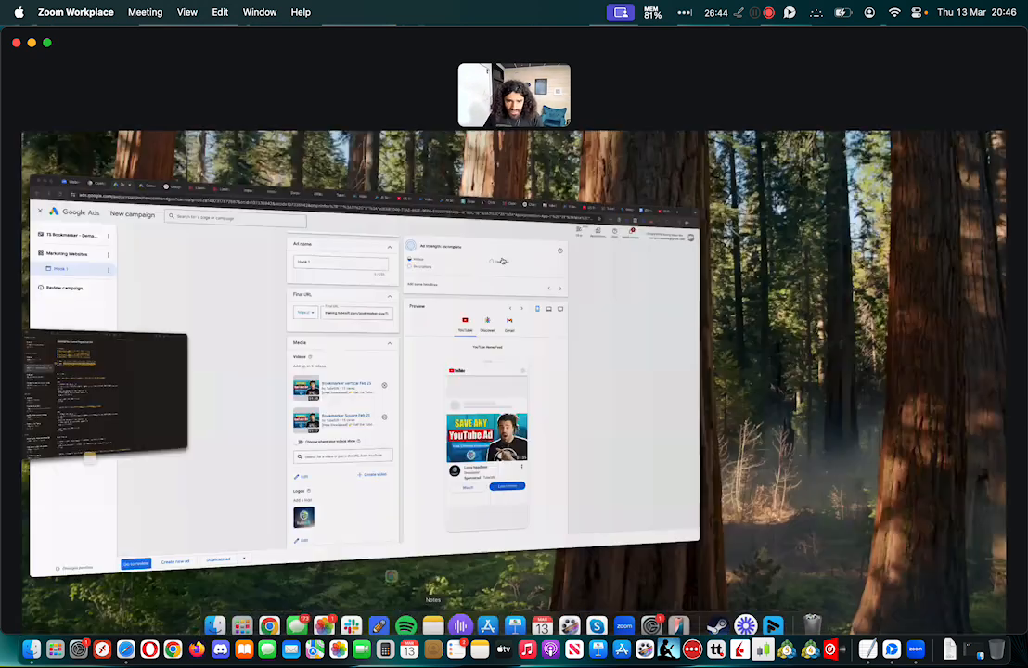
right_click(507, 269)
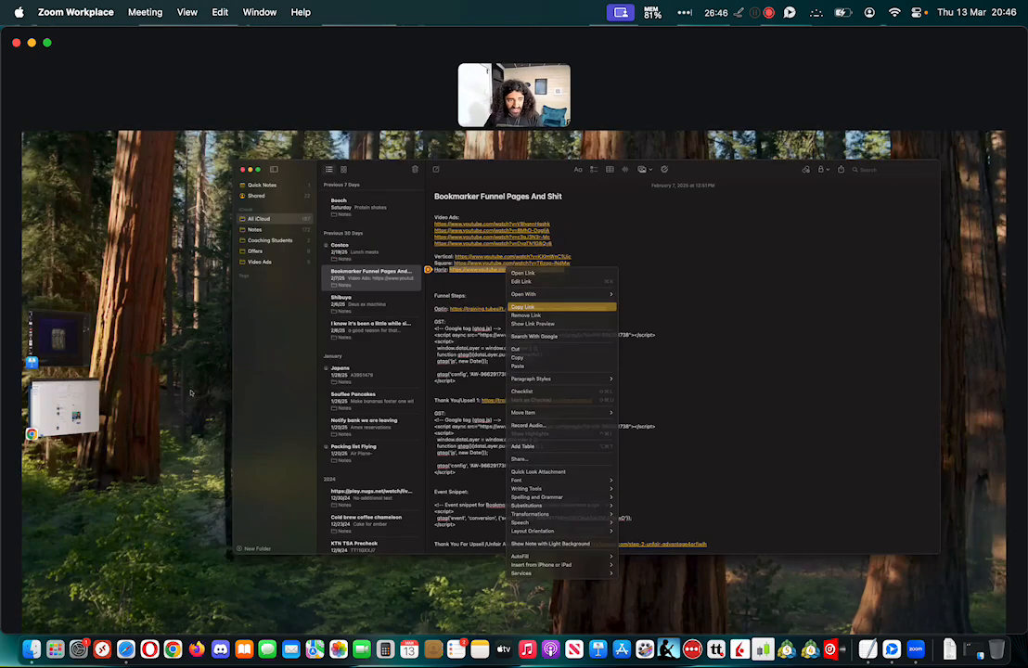
click(532, 306)
click(65, 401)
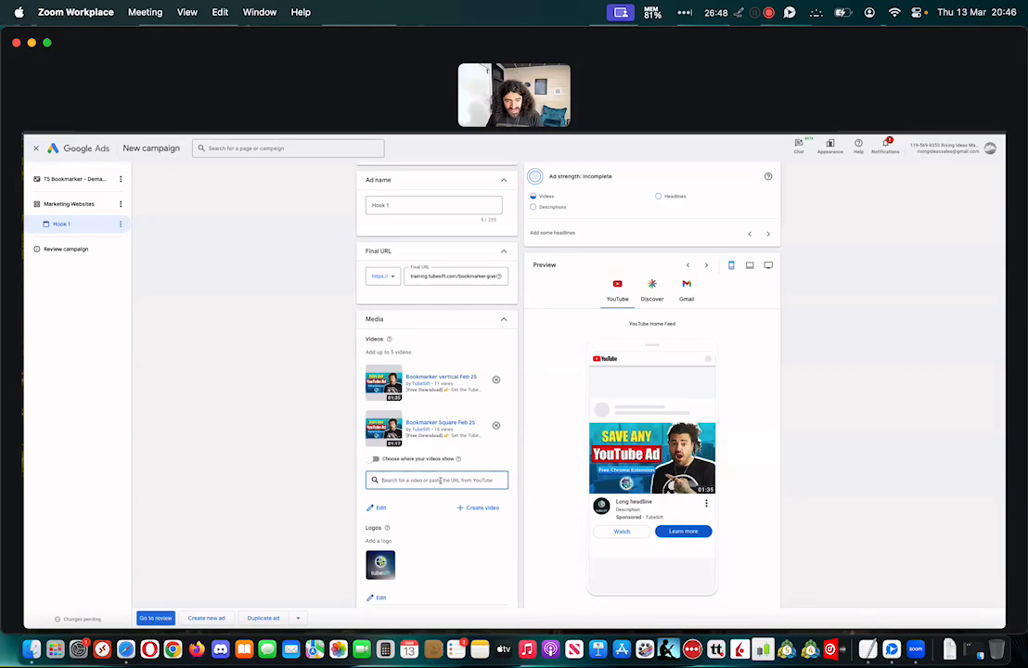
key(super+v)
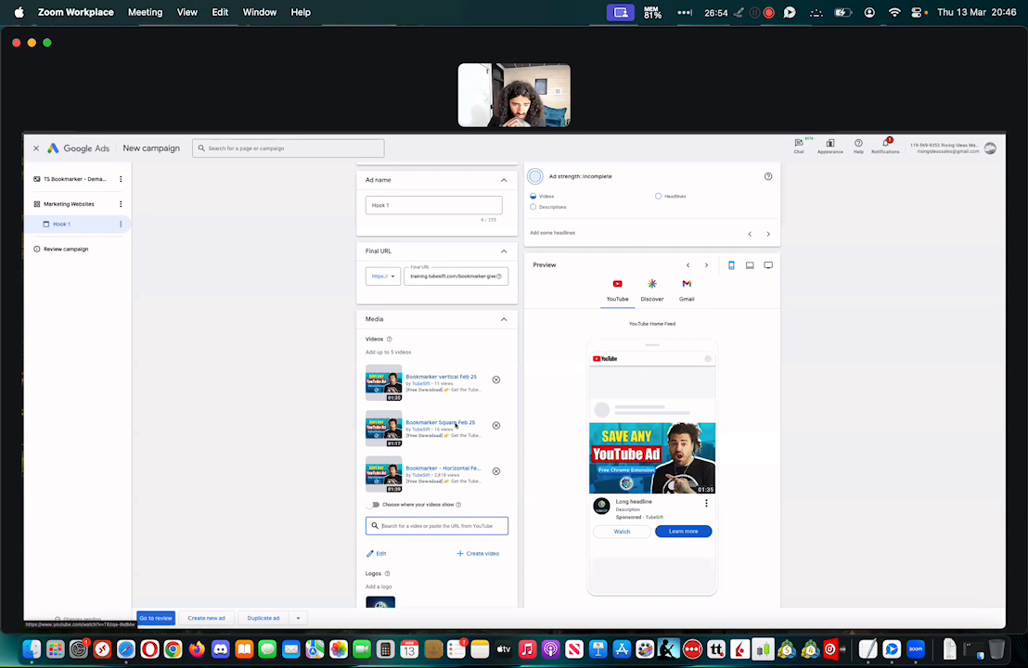
Try choosing where the ad's videos show, limiting the vertical video to Shorts by excluding In-stream and In-feed
scroll(322, 372, down, 1)
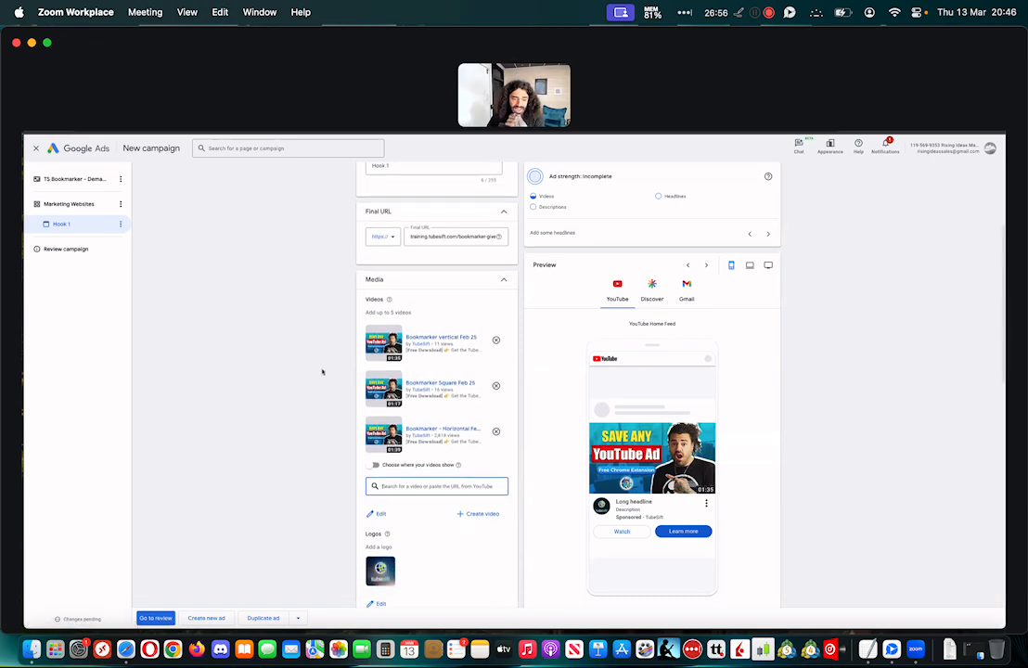
scroll(322, 371, down, 1)
click(375, 439)
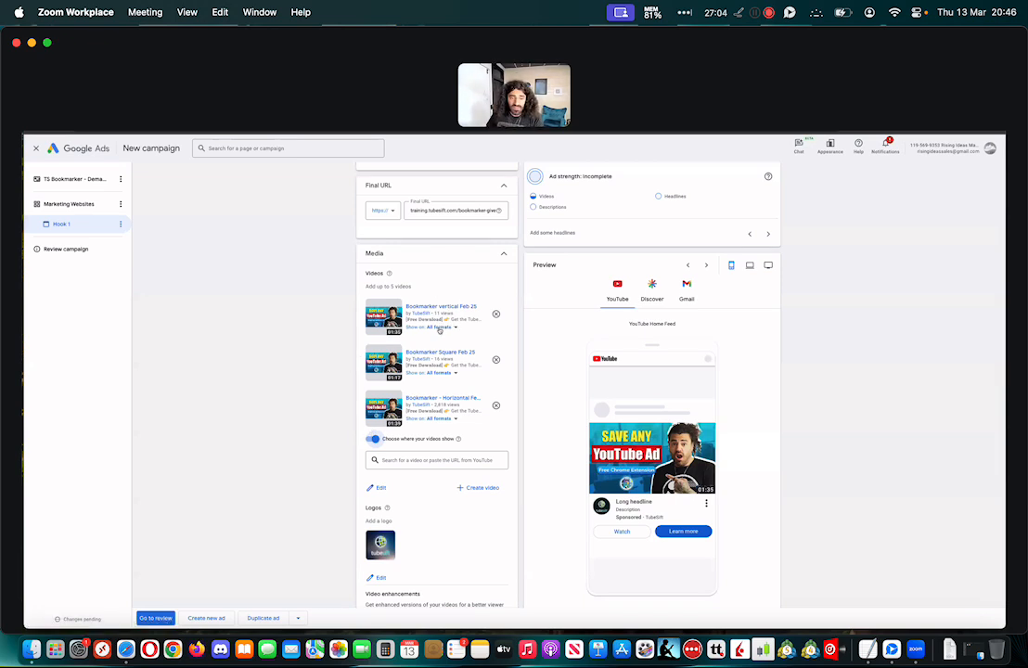
click(440, 328)
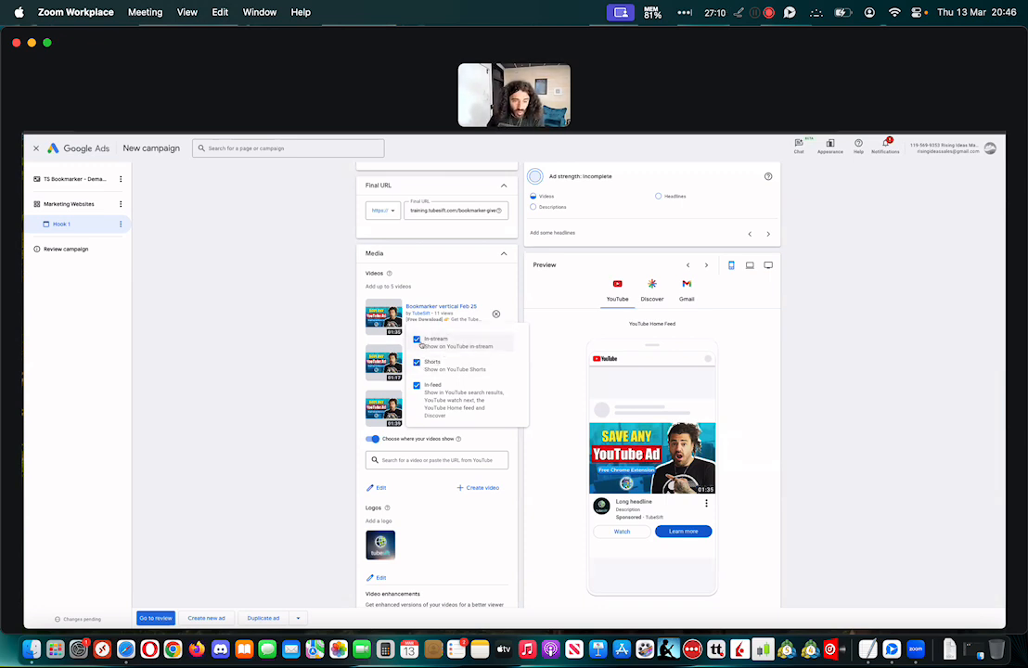
click(436, 342)
click(417, 387)
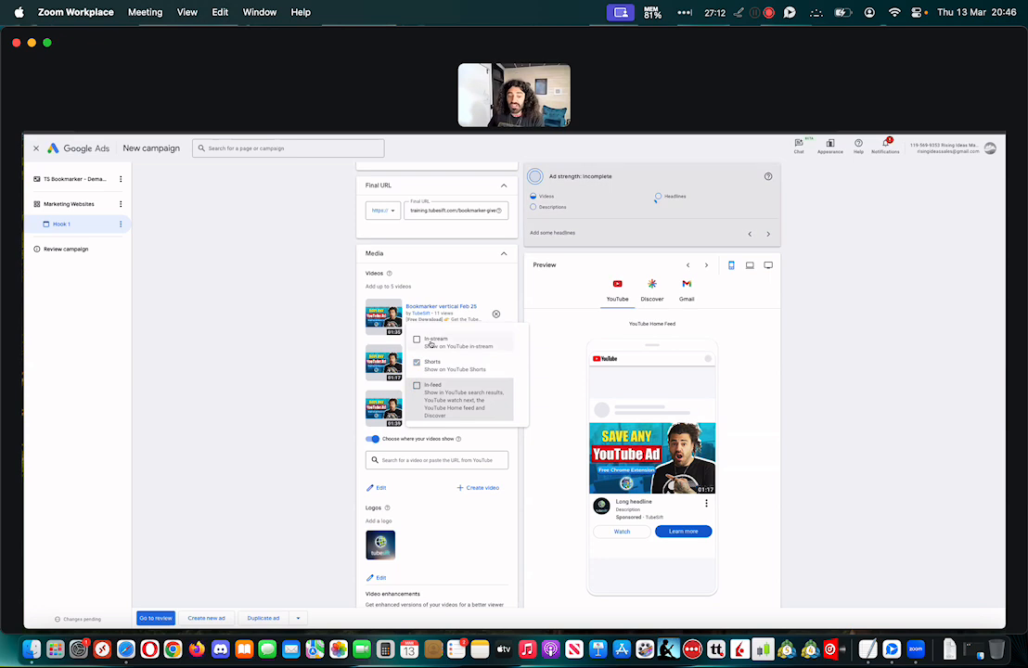
click(334, 328)
Restore In-stream and In-feed for the vertical video and turn off choosing where videos show
click(444, 373)
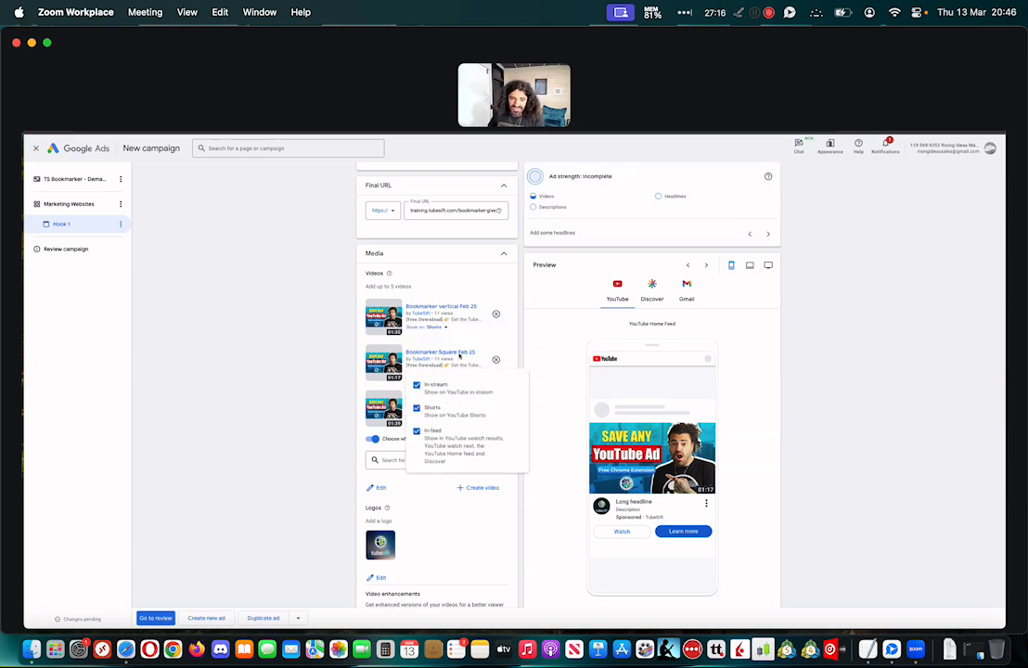
click(440, 332)
click(417, 340)
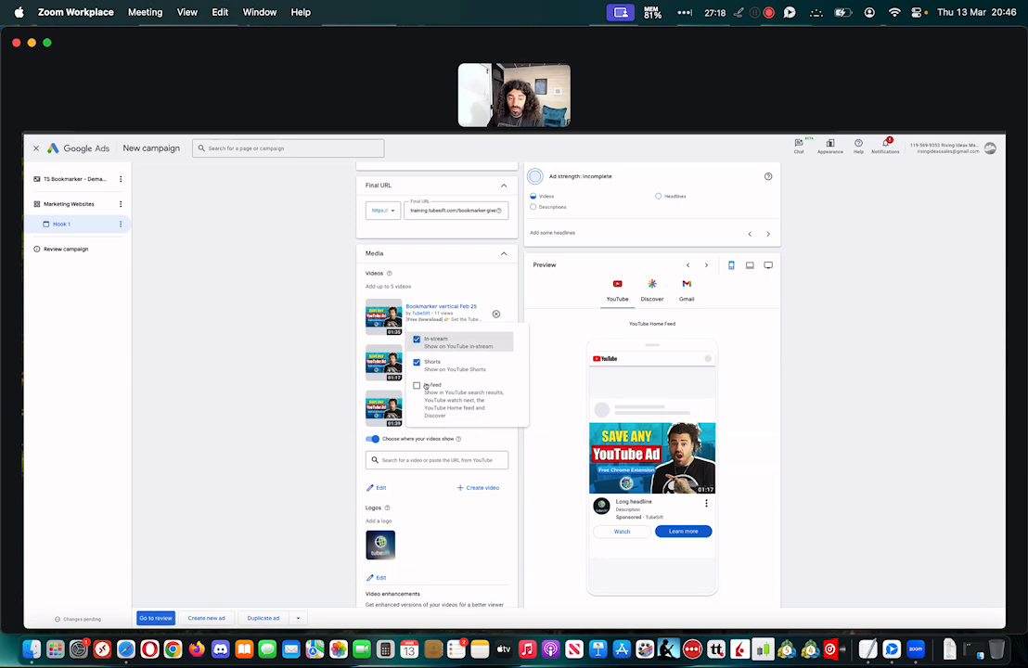
click(416, 386)
click(316, 399)
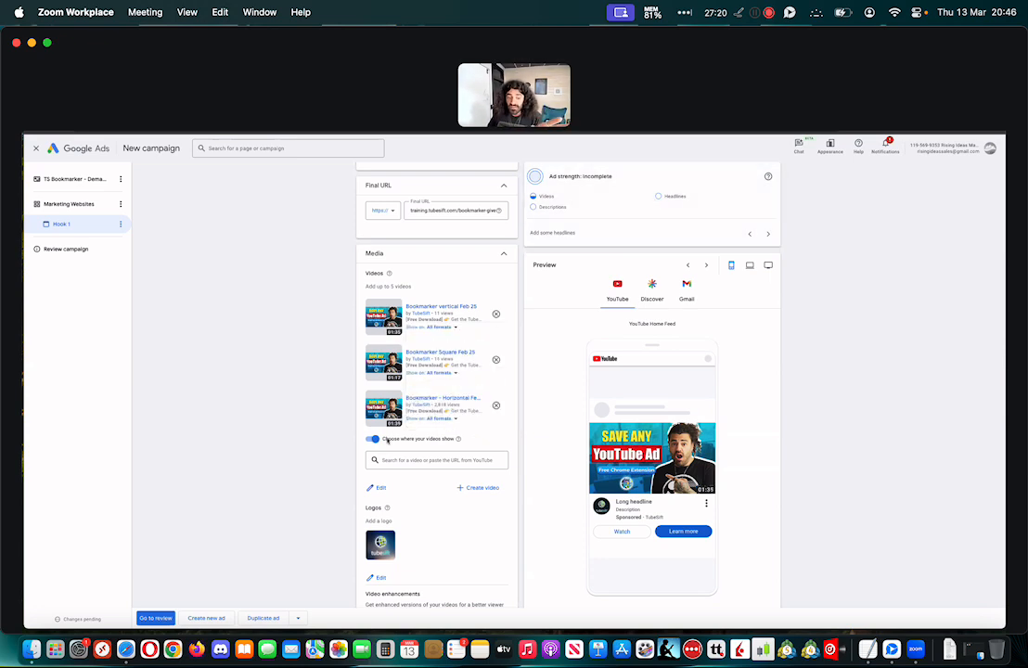
Review the logo choices in the asset library without saving, and remove the TubeSift logo from the ad
scroll(297, 428, down, 2)
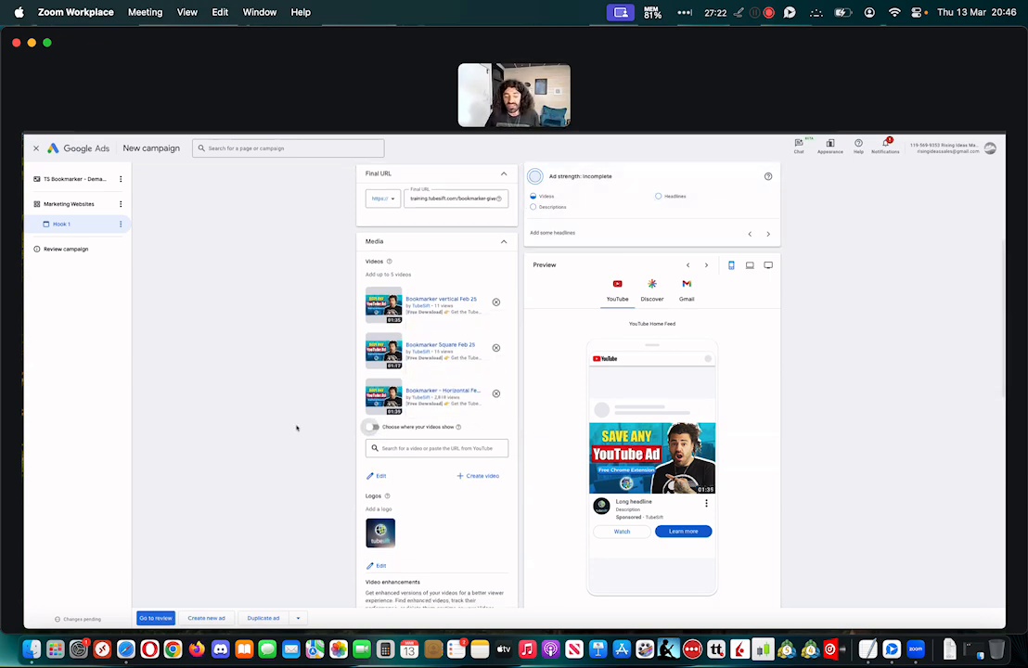
scroll(297, 428, down, 2)
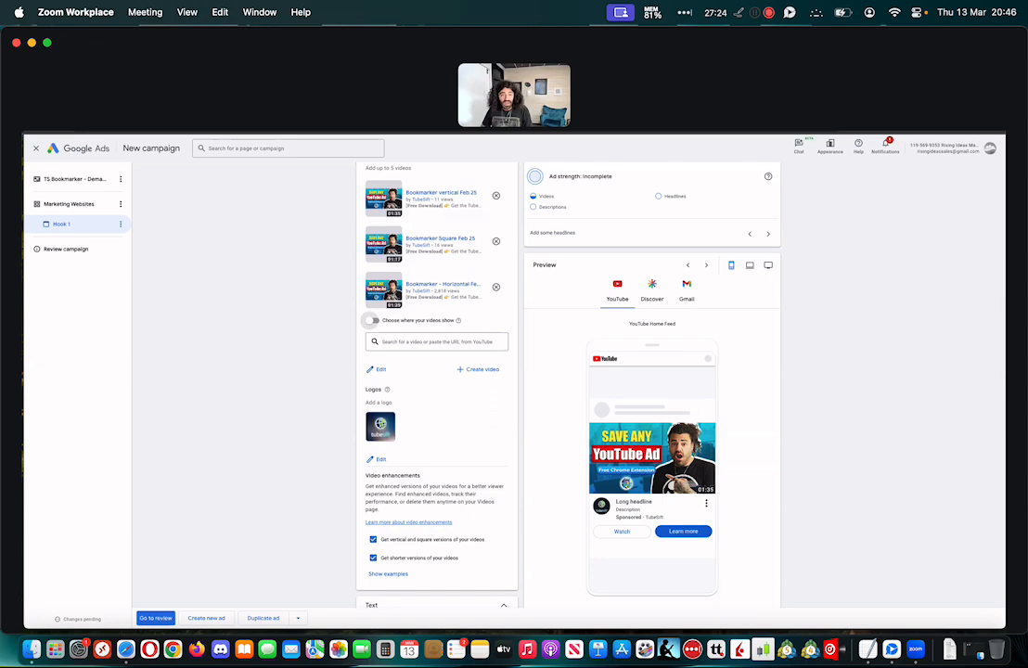
mouse_move(390, 420)
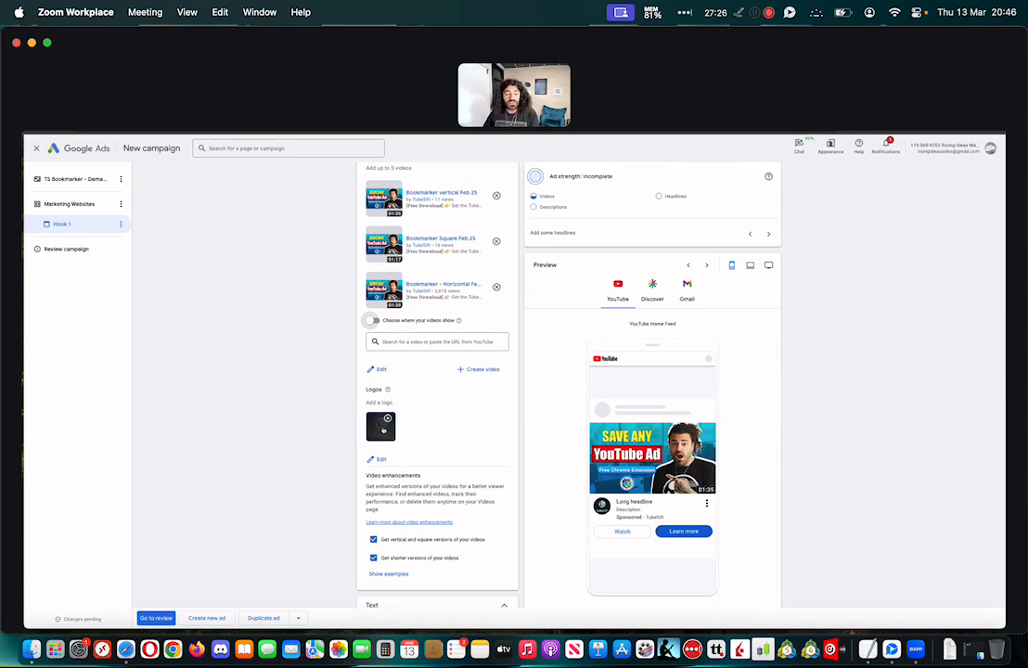
scroll(385, 424, down, 1)
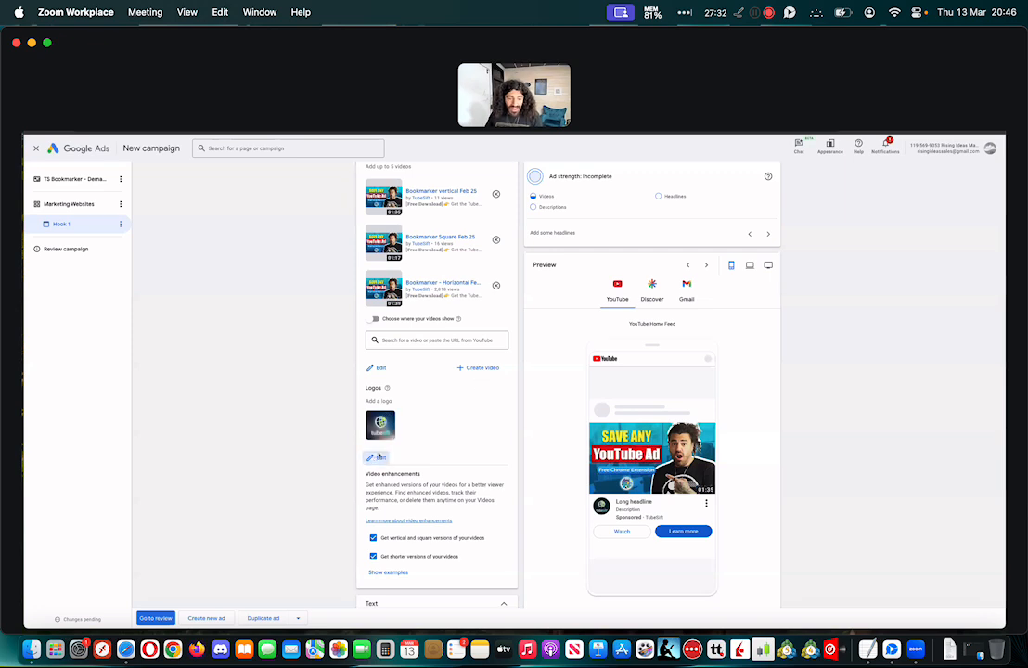
click(375, 457)
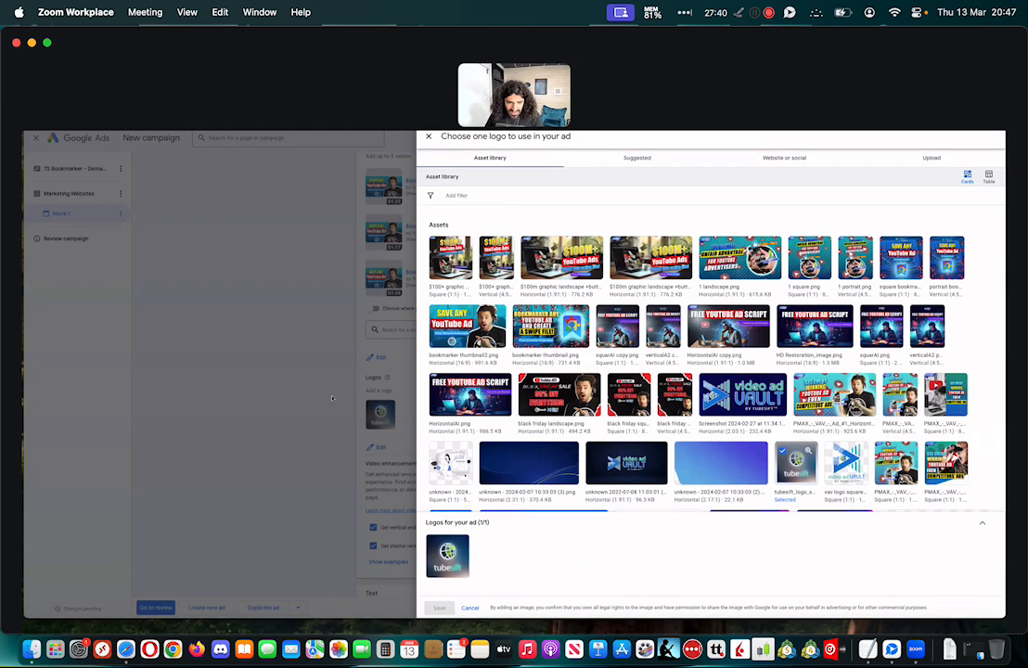
click(471, 608)
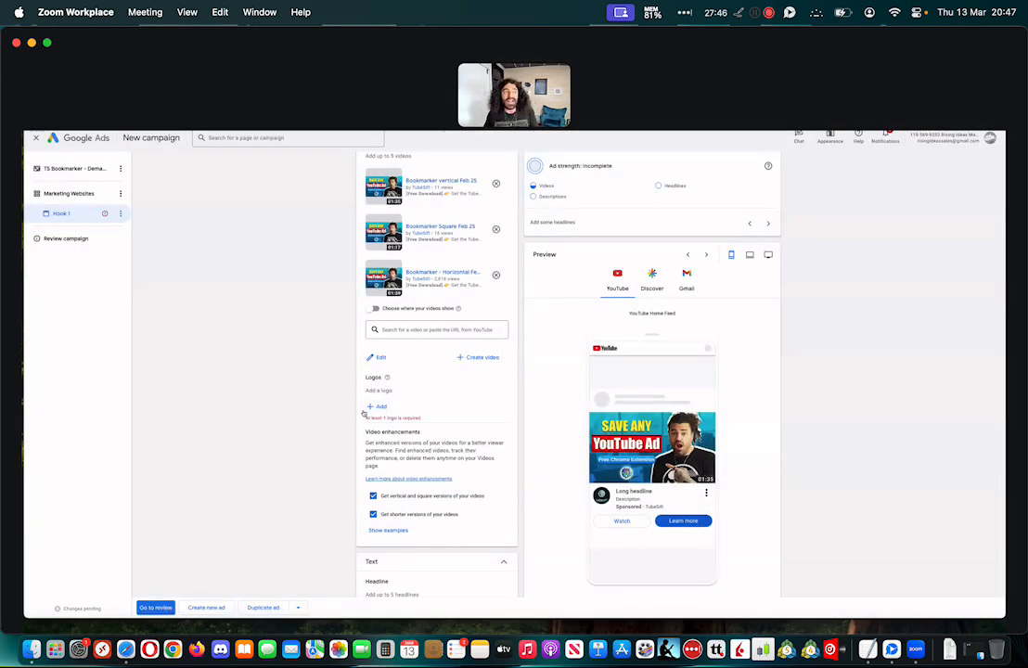
Switch to ChatGPT and ask in a new chat: "Can you make a square logo for a health channel on YouTube"
mouse_move(970, 150)
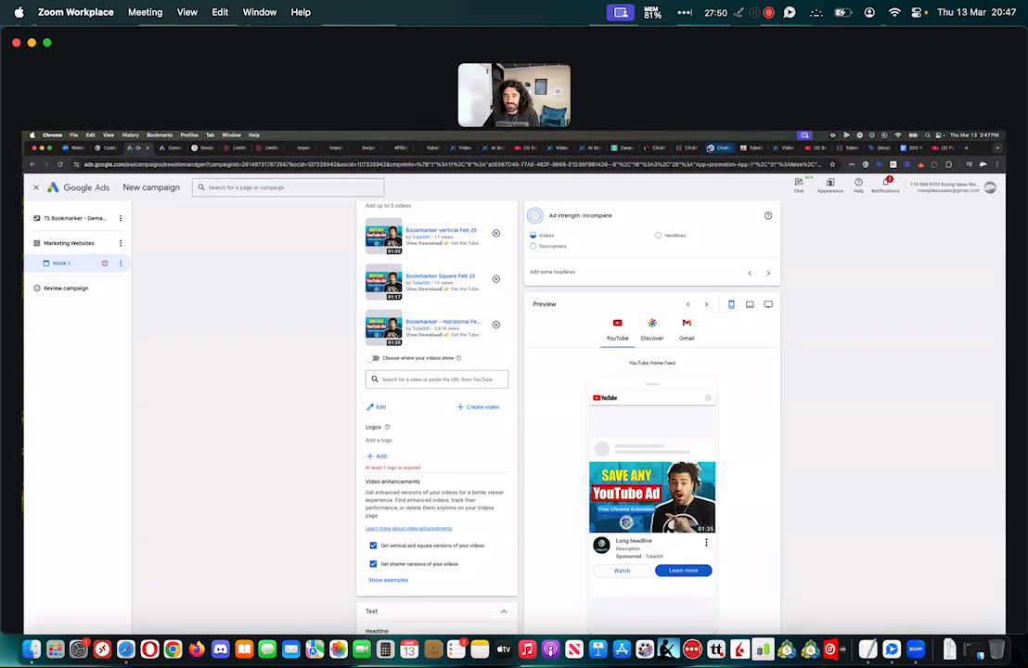
click(719, 148)
scroll(445, 492, down, 4)
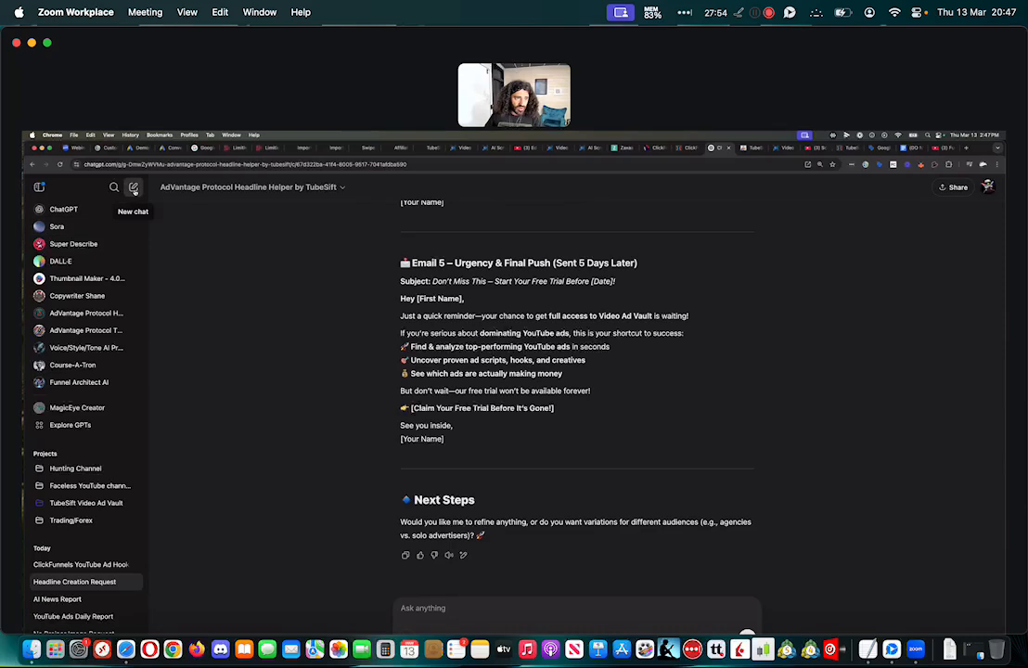
click(133, 188)
text(Can you)
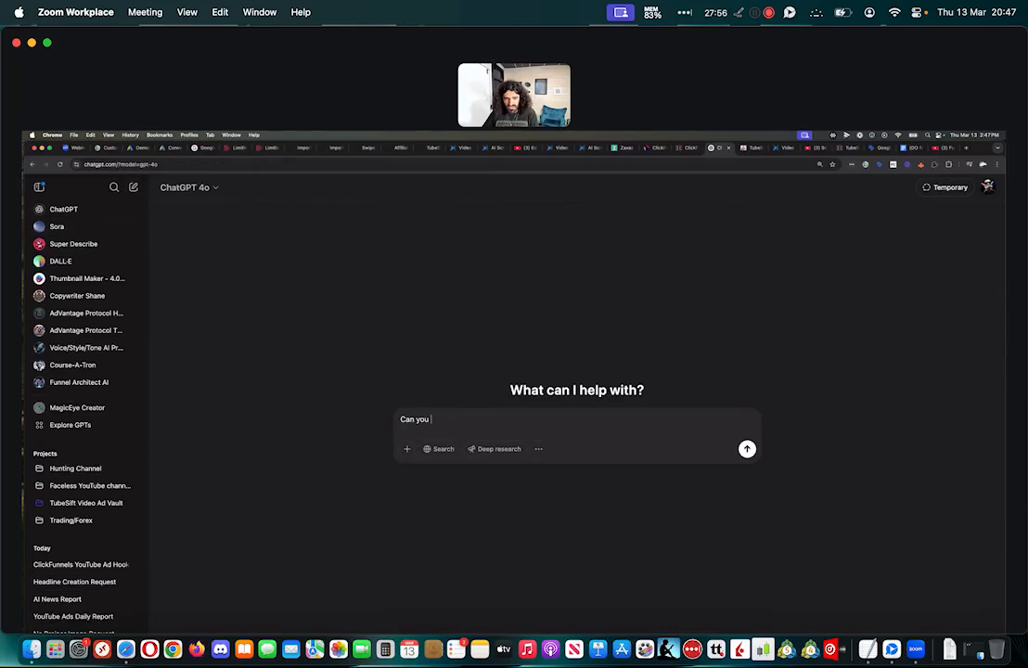
text( make a s)
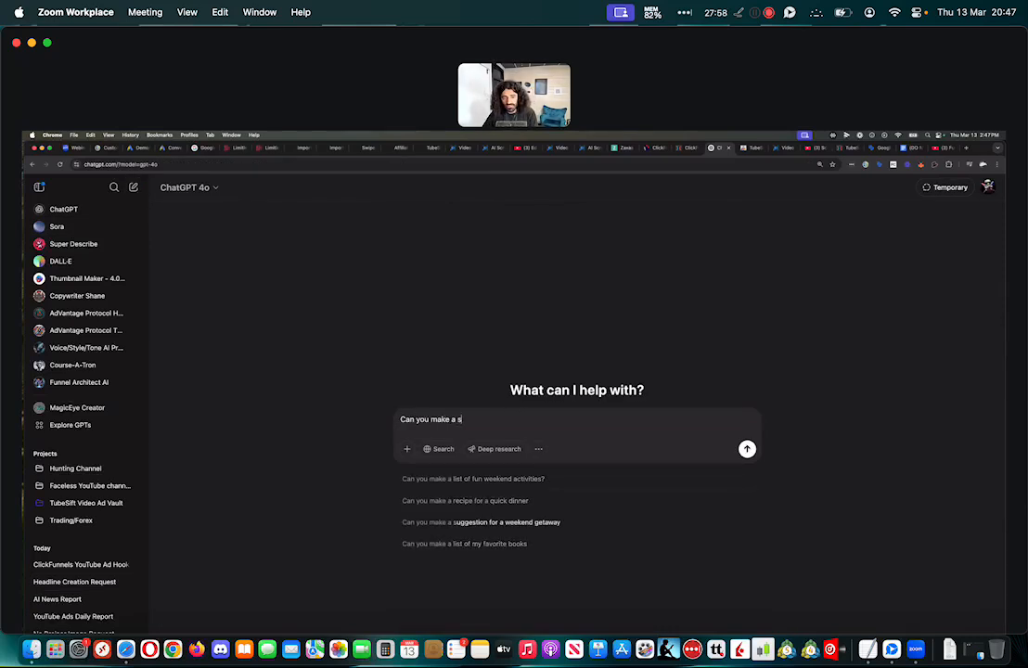
text(quare logo for a health channel)
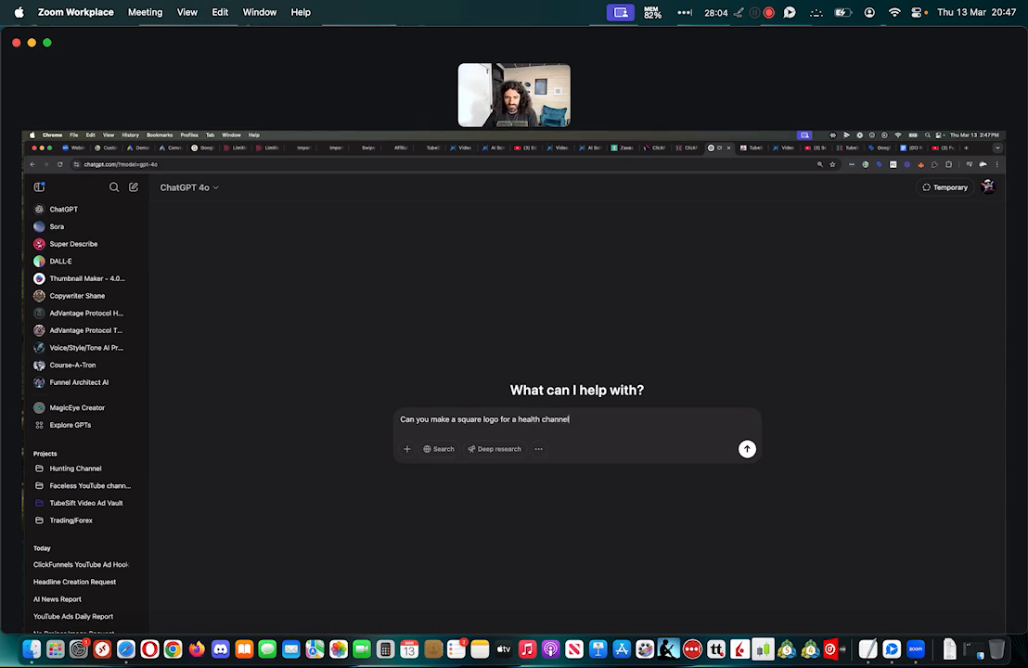
text(on YouTube)
key(Return)
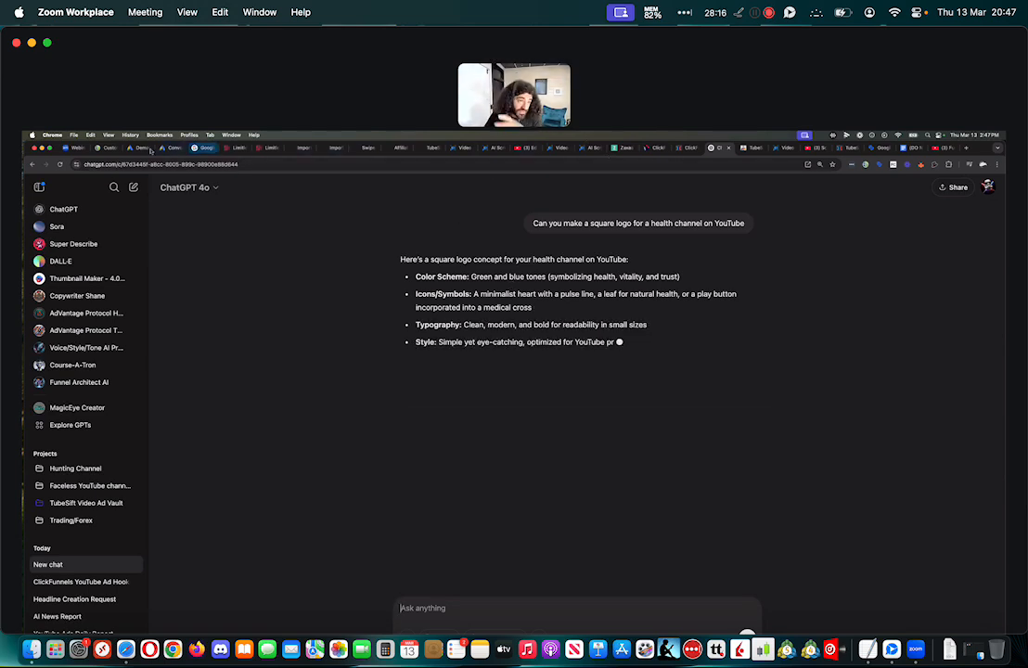
Close the five open landing page tabs, including the Step 2 page, ads swipe, affiliate thank-you and Bookmarker opt-in pages
click(100, 147)
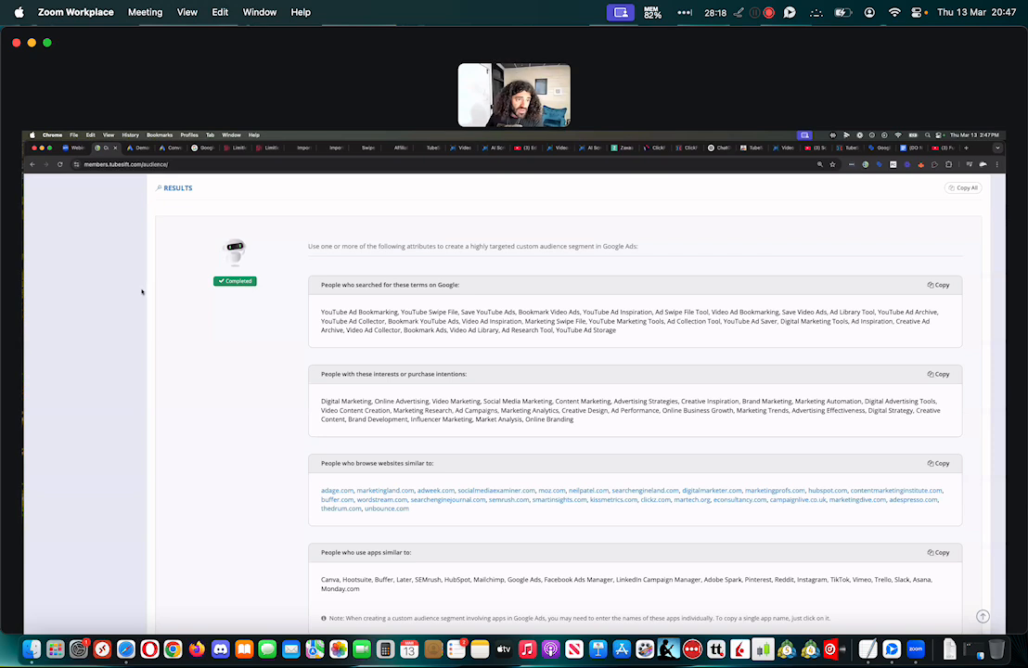
click(427, 148)
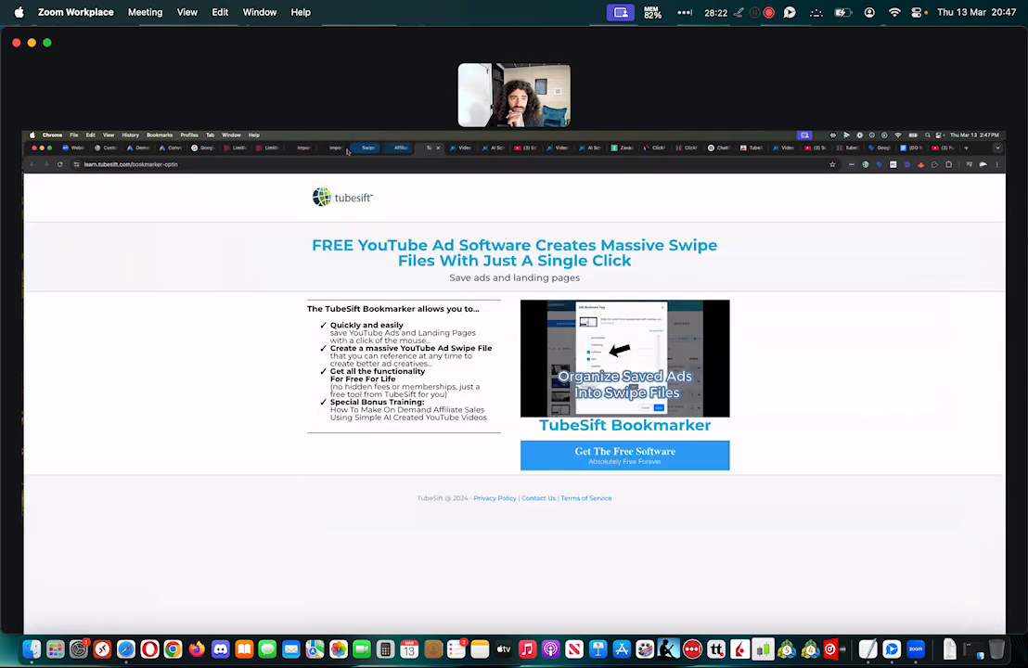
click(303, 149)
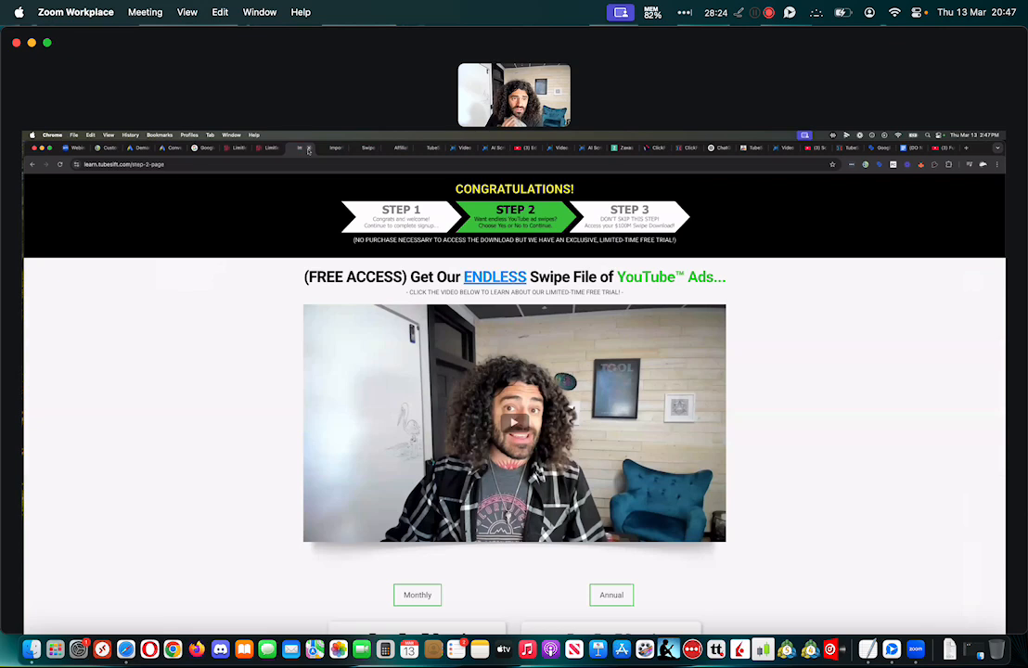
click(308, 149)
click(308, 148)
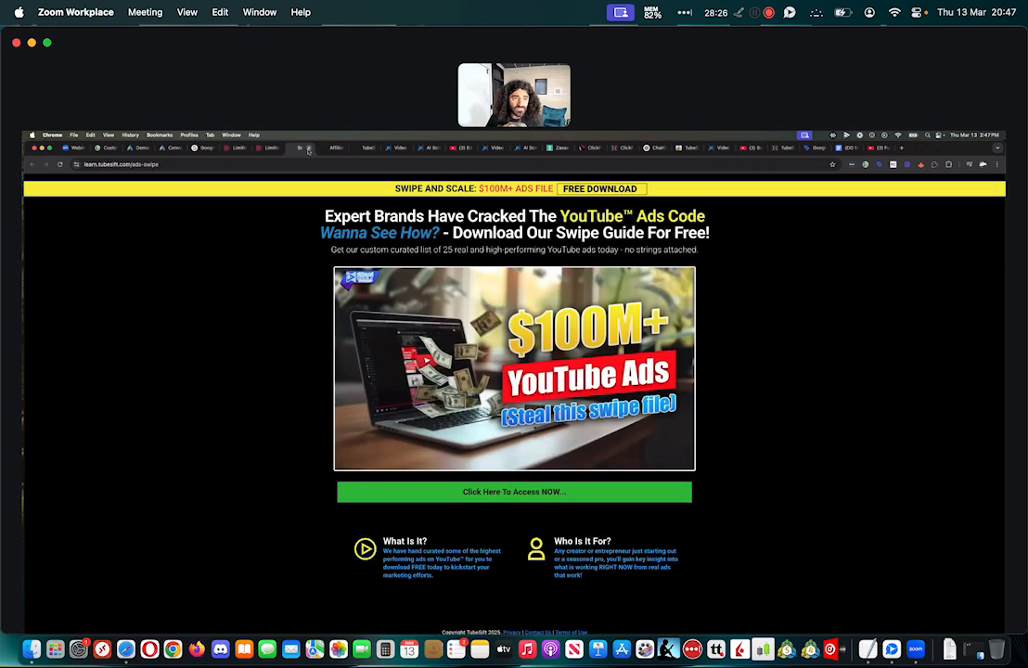
click(308, 148)
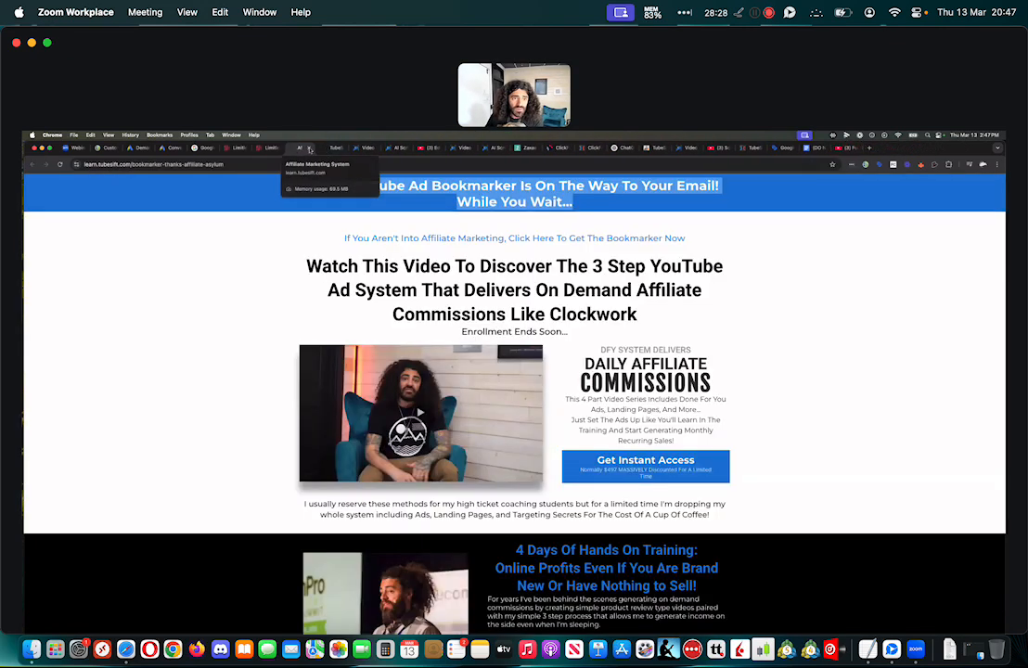
click(308, 149)
click(308, 148)
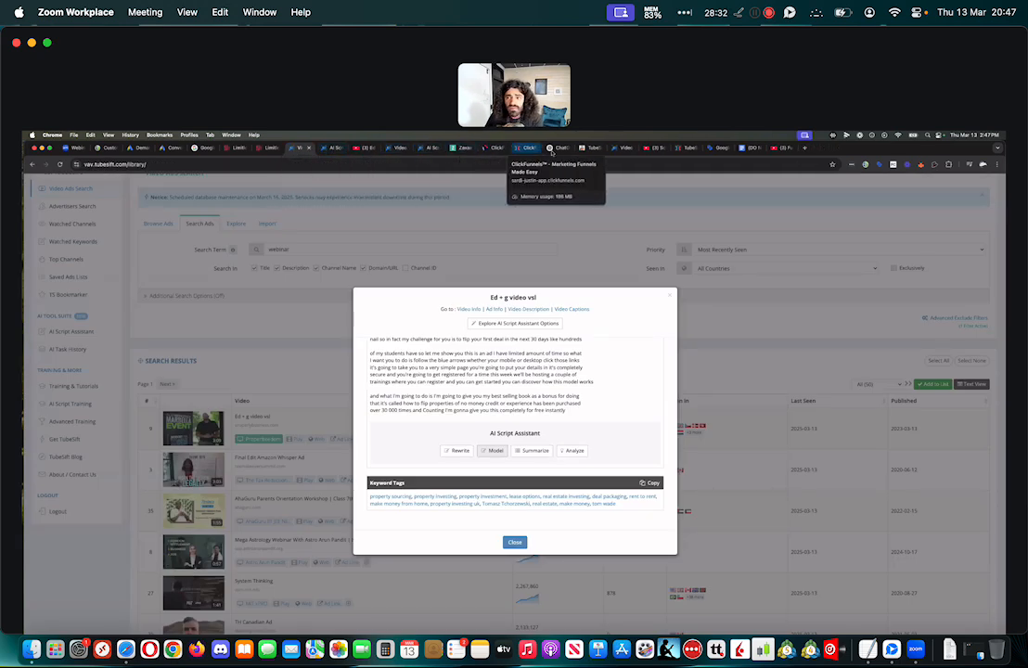
Go to the TubeSift members area and launch the Banner Design Studio
click(104, 148)
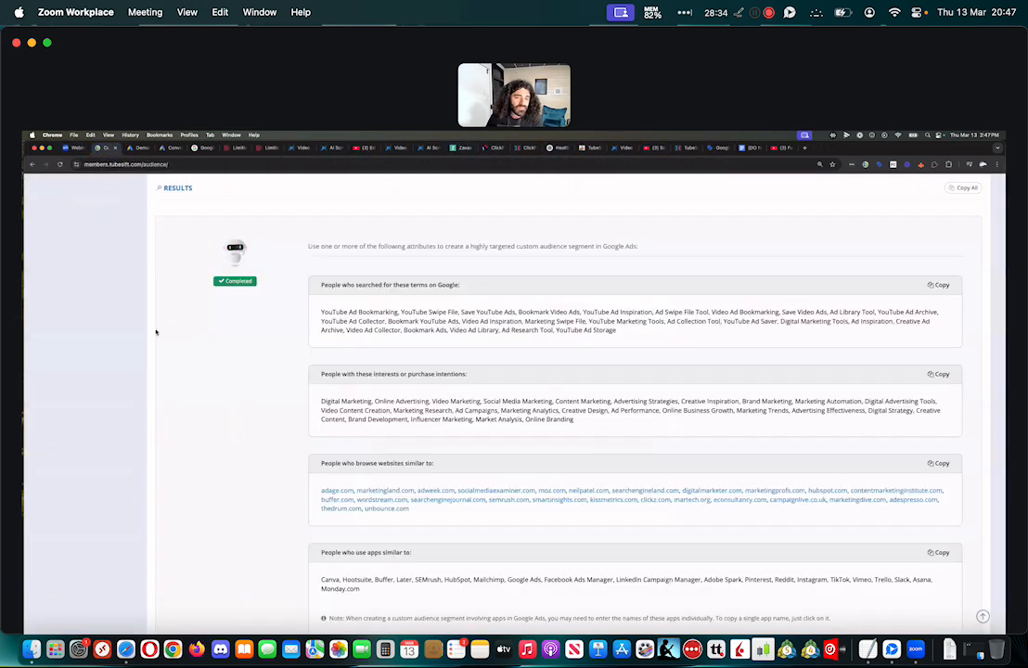
scroll(153, 316, up, 4)
scroll(152, 317, up, 2)
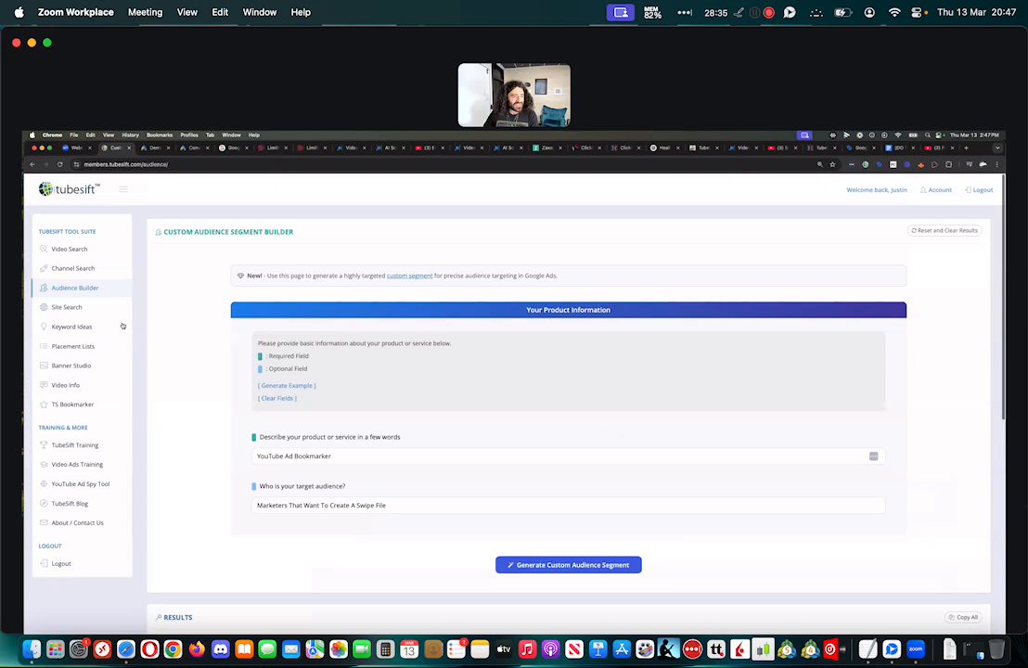
click(82, 366)
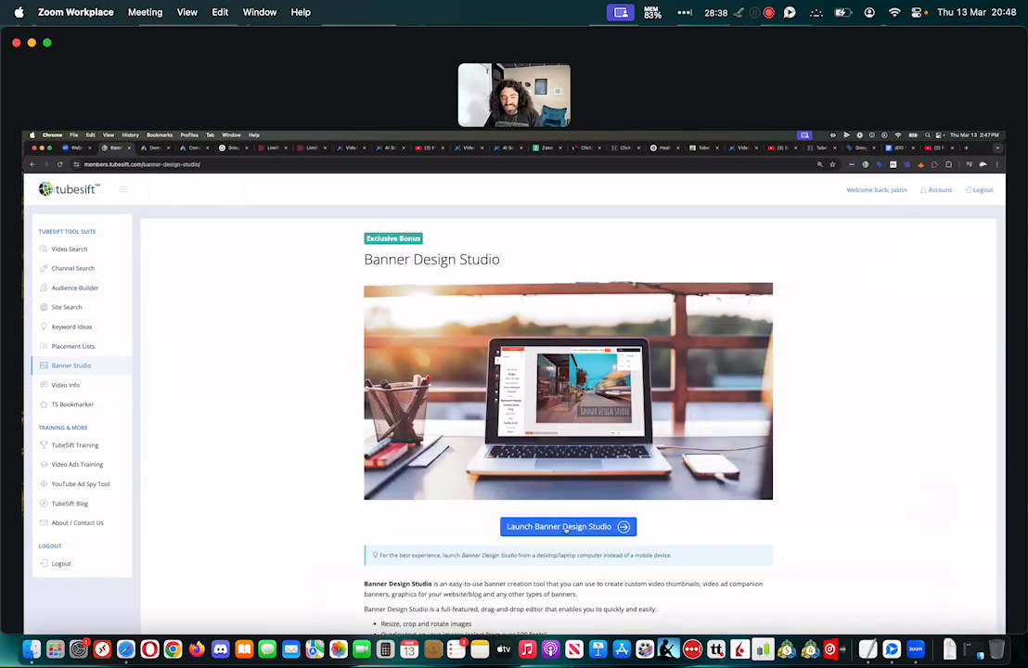
click(576, 526)
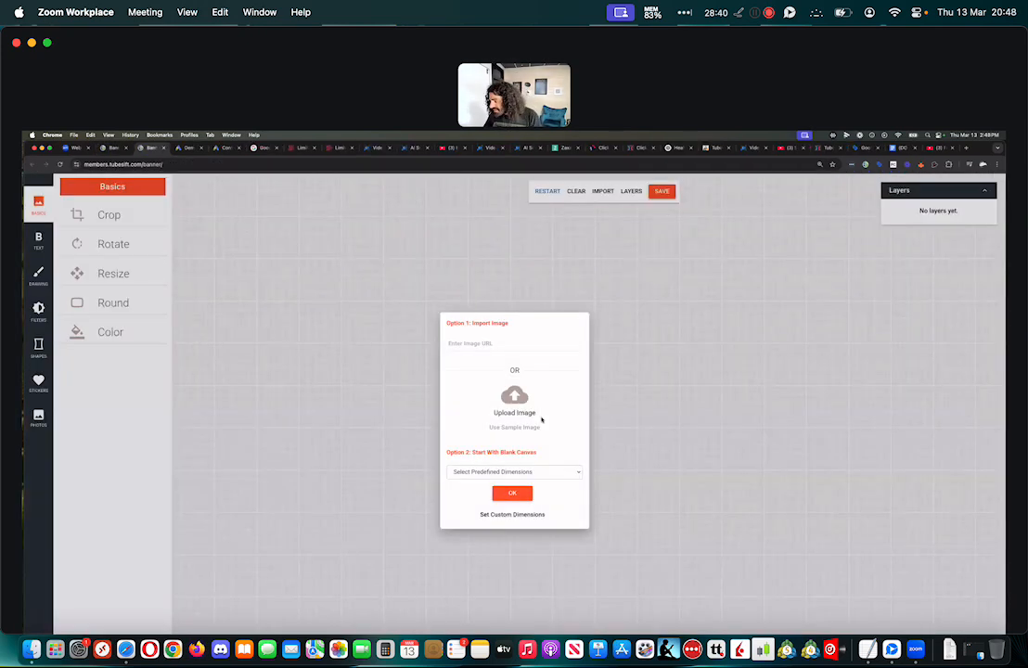
Start a blank canvas with the predefined 250 x 250 (Square) dimensions
click(521, 472)
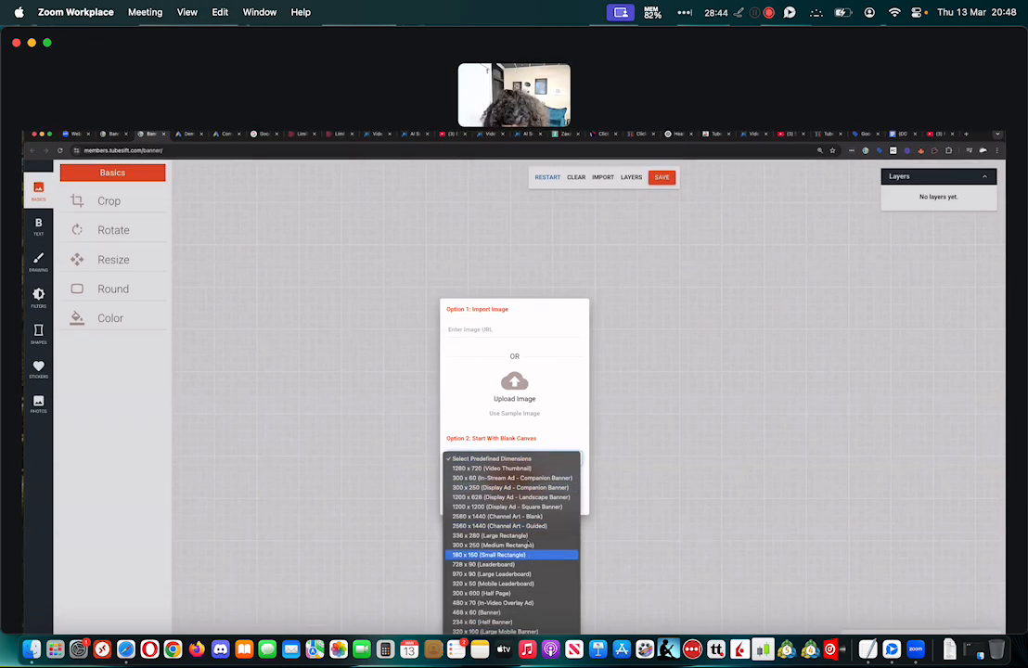
scroll(525, 561, down, 4)
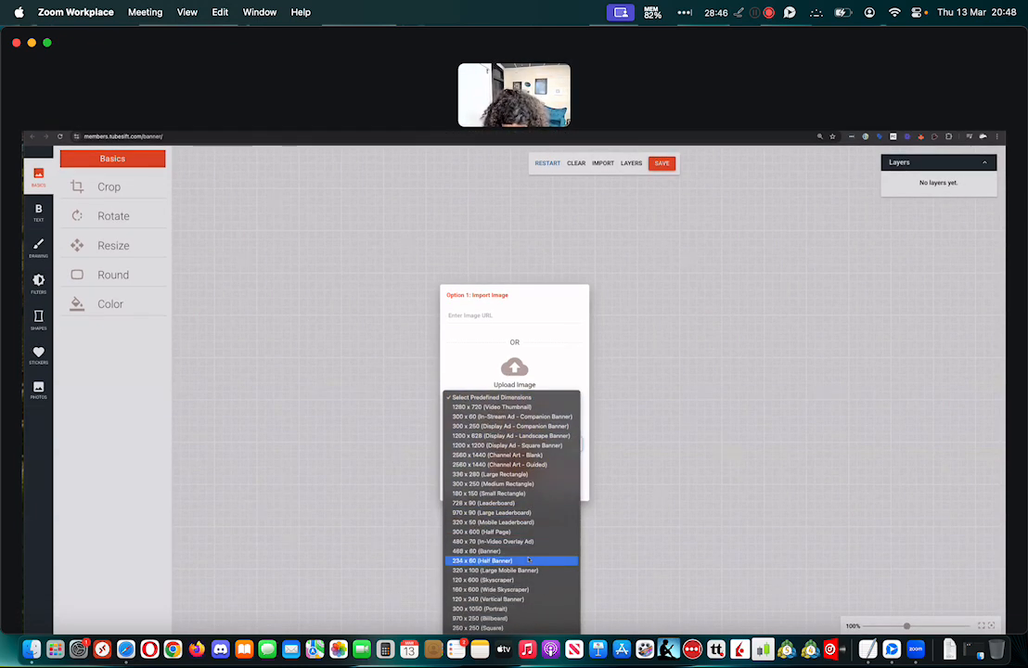
click(492, 606)
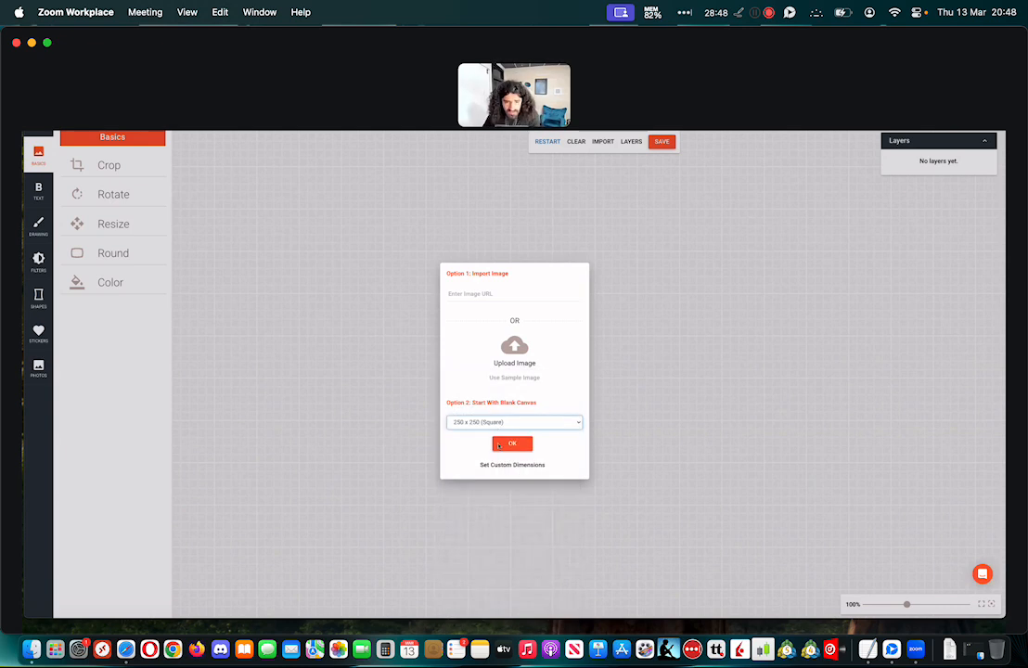
click(512, 444)
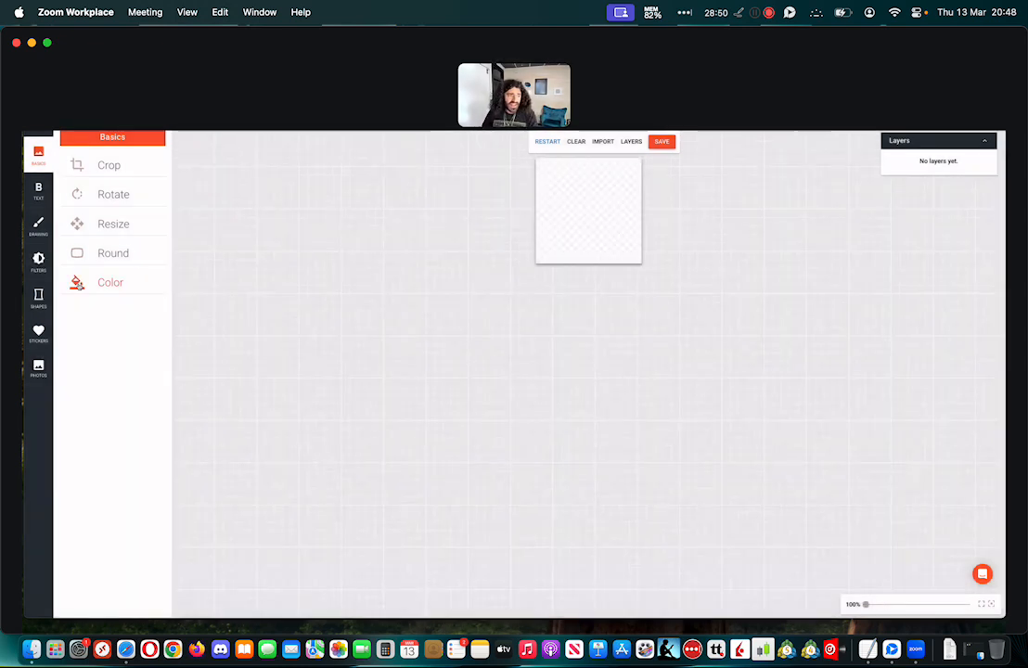
Add the People stock photo of the smiling blonde woman in a black hat and position it to fill the square canvas
click(39, 368)
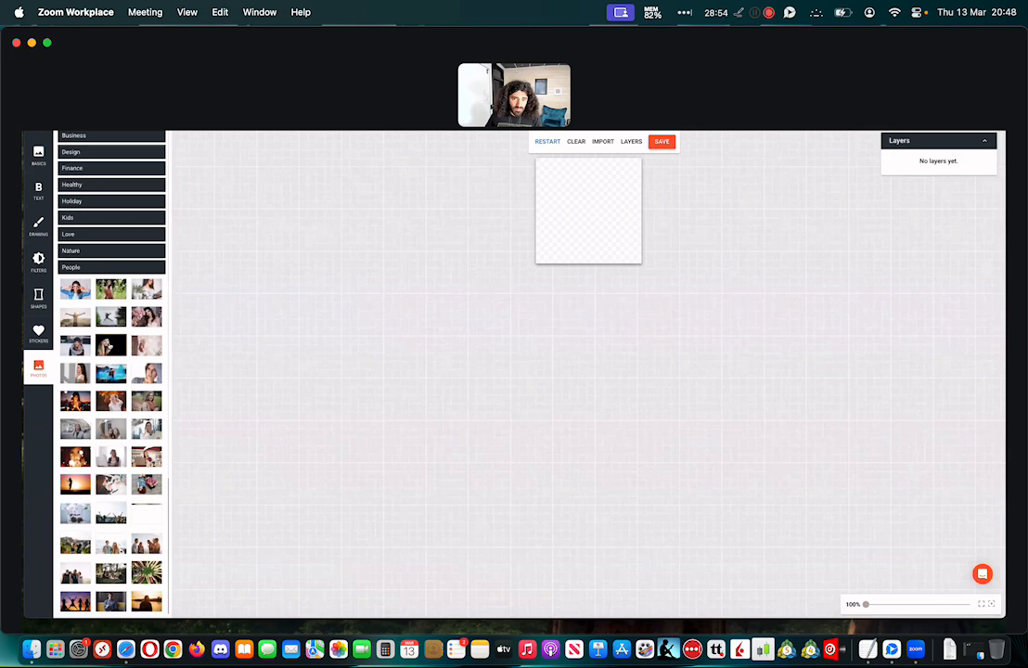
click(111, 346)
drag(558, 235, 427, 313)
drag(586, 209, 677, 208)
click(668, 262)
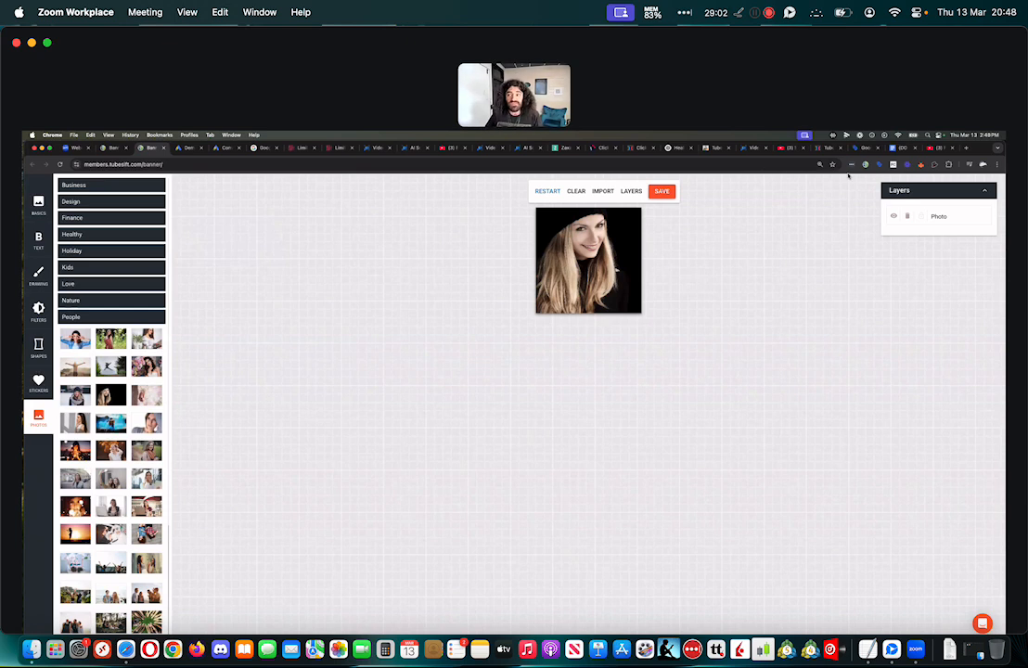
Return to the Google Ads campaign and save the square TubeSift logo with the unavailable name from the asset library as the ad's logo
click(190, 151)
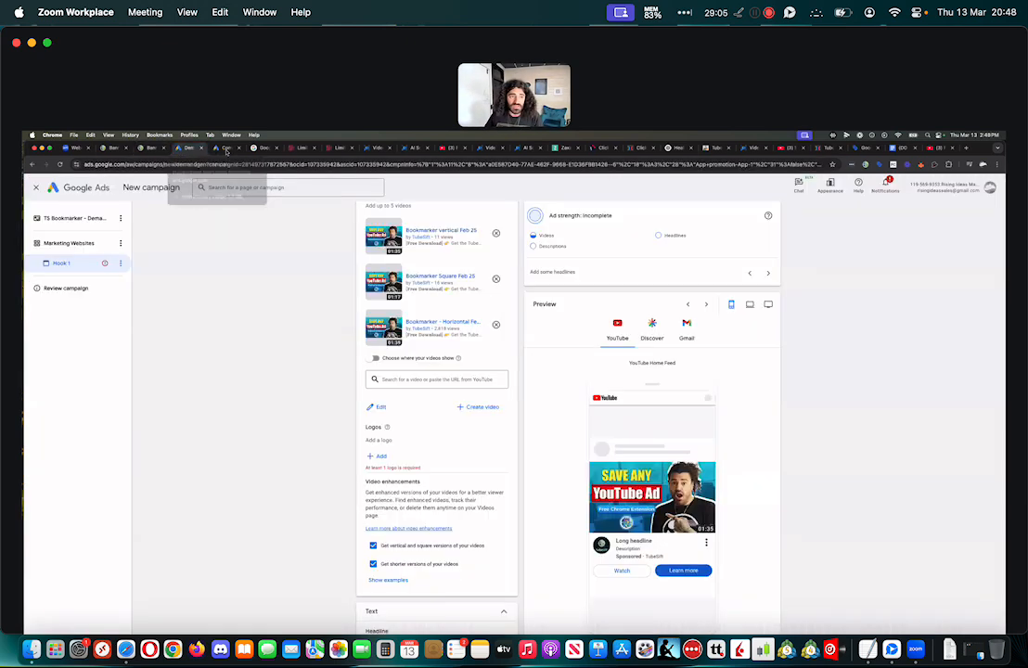
click(376, 457)
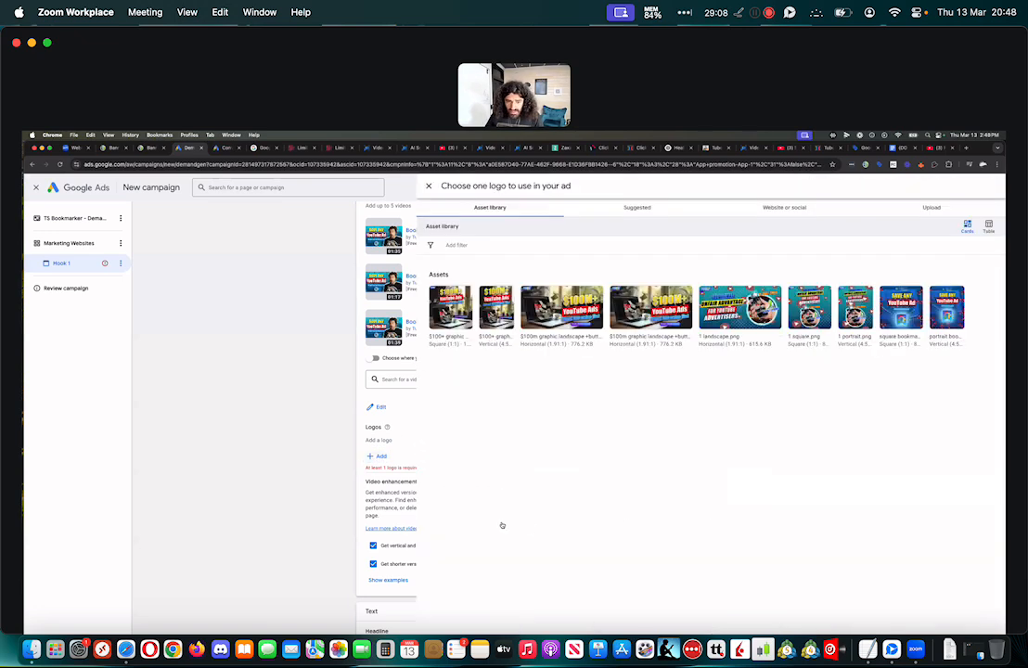
scroll(502, 526, down, 5)
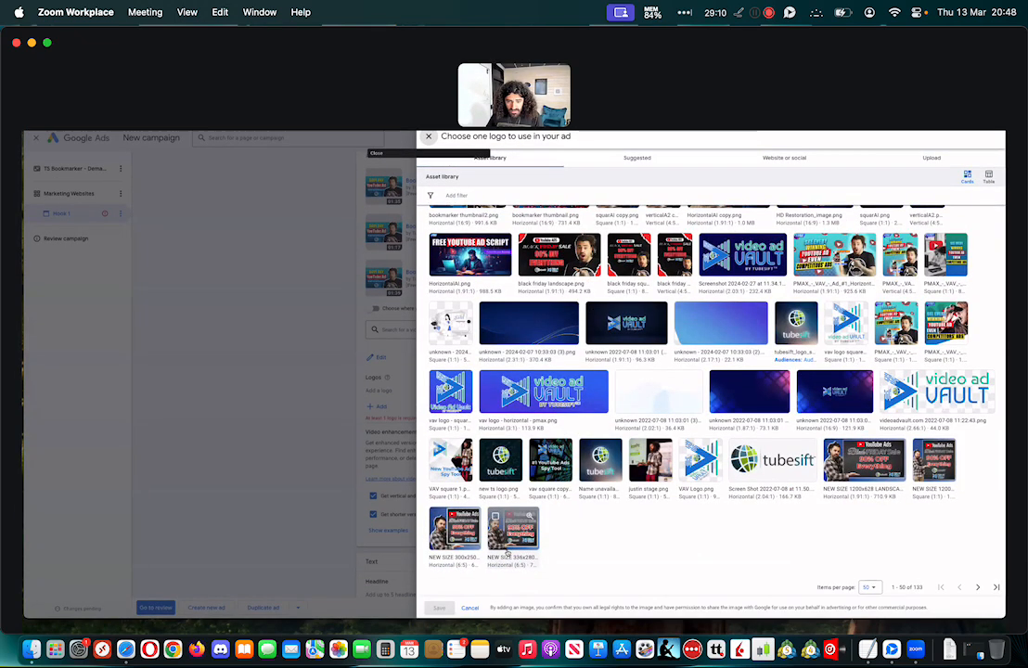
click(599, 461)
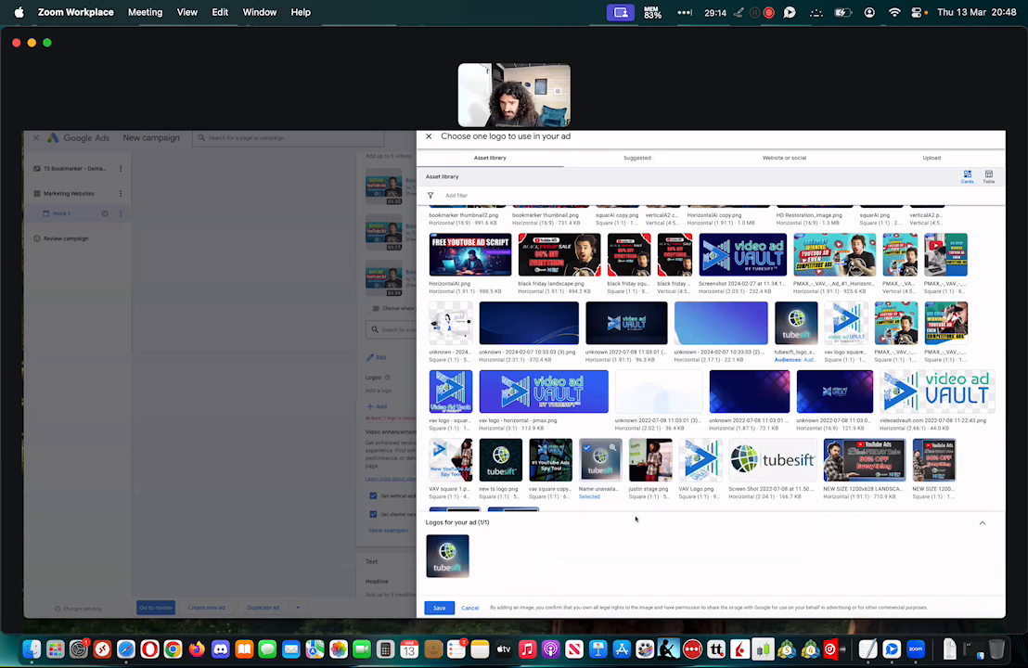
scroll(566, 492, up, 5)
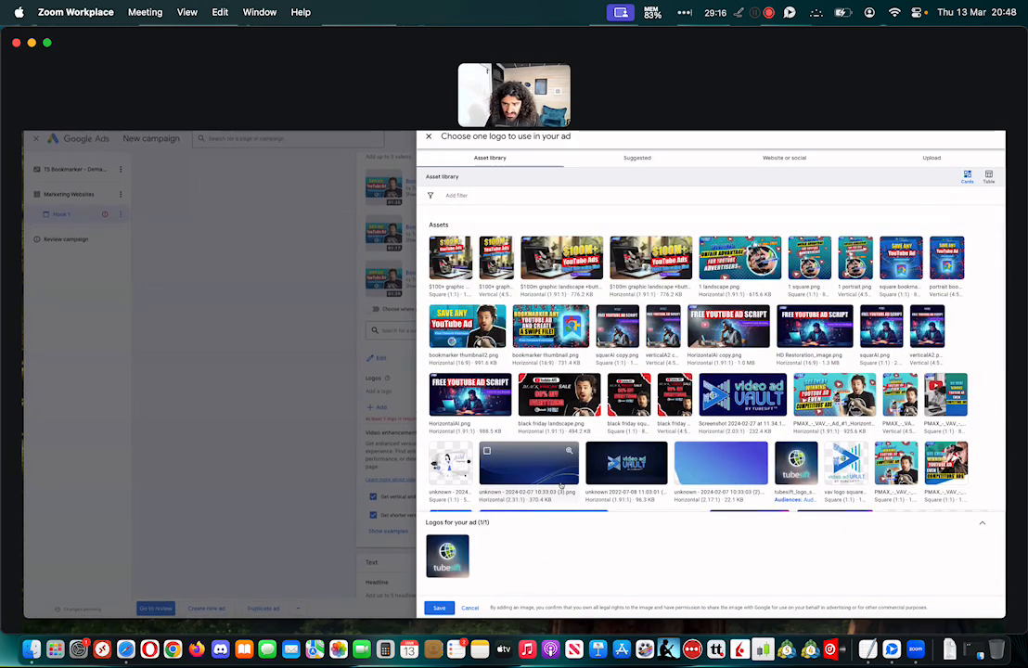
scroll(560, 486, down, 5)
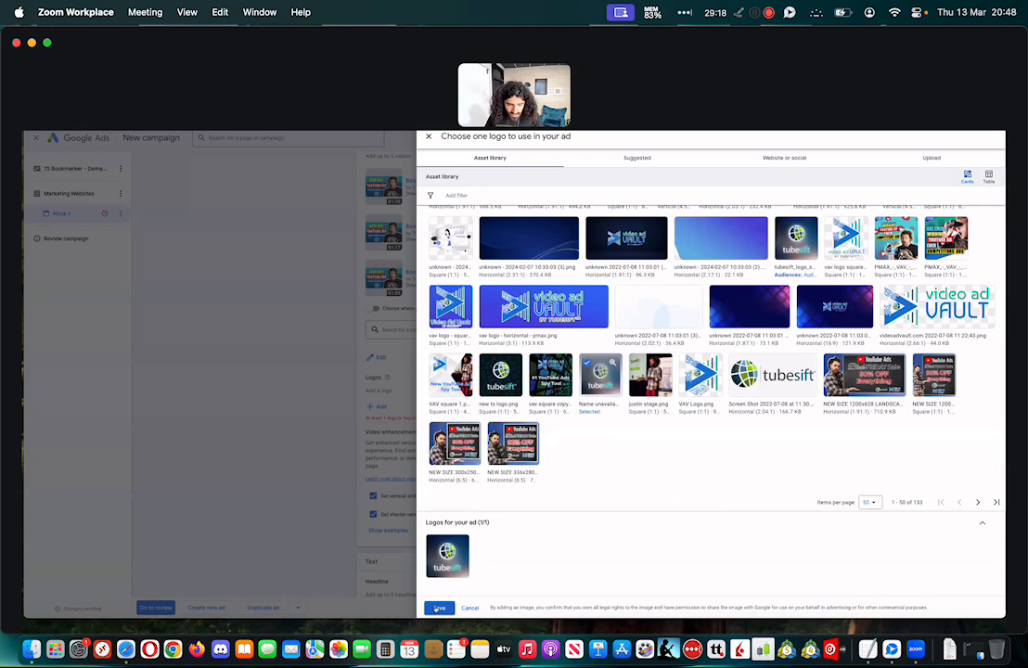
click(439, 608)
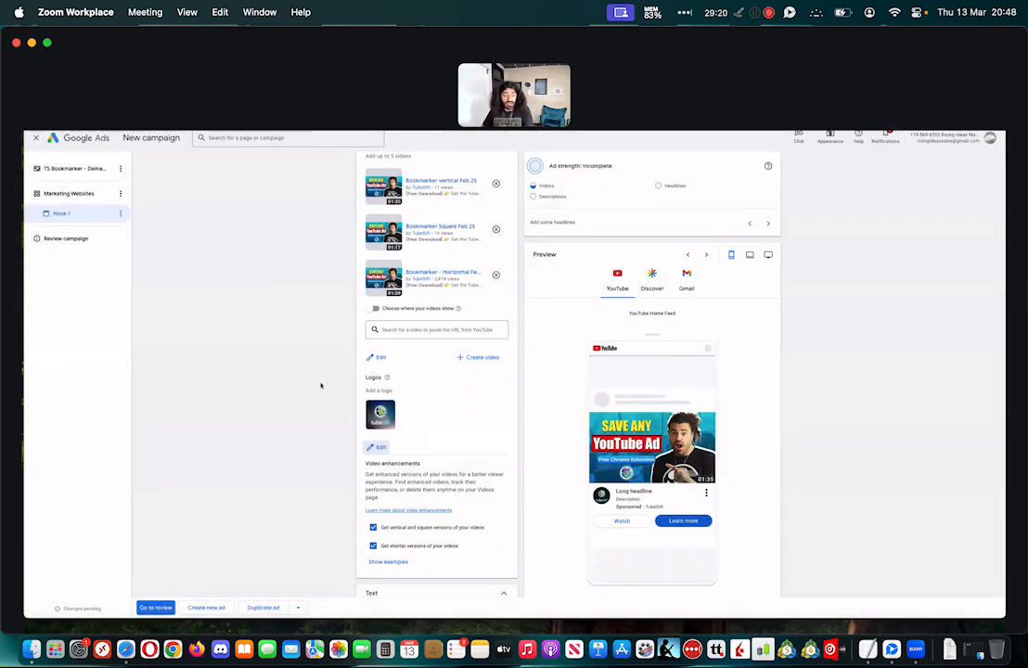
Turn off both video enhancements, the vertical and square versions and the shorter versions of the videos
scroll(312, 389, down, 5)
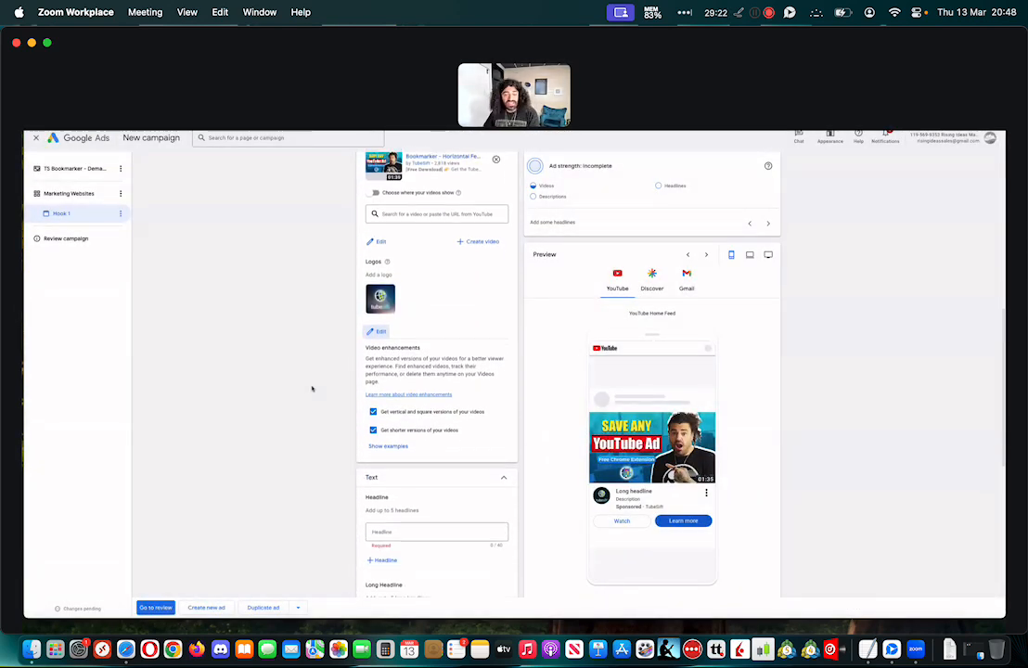
click(373, 402)
click(373, 421)
scroll(379, 442, up, 1)
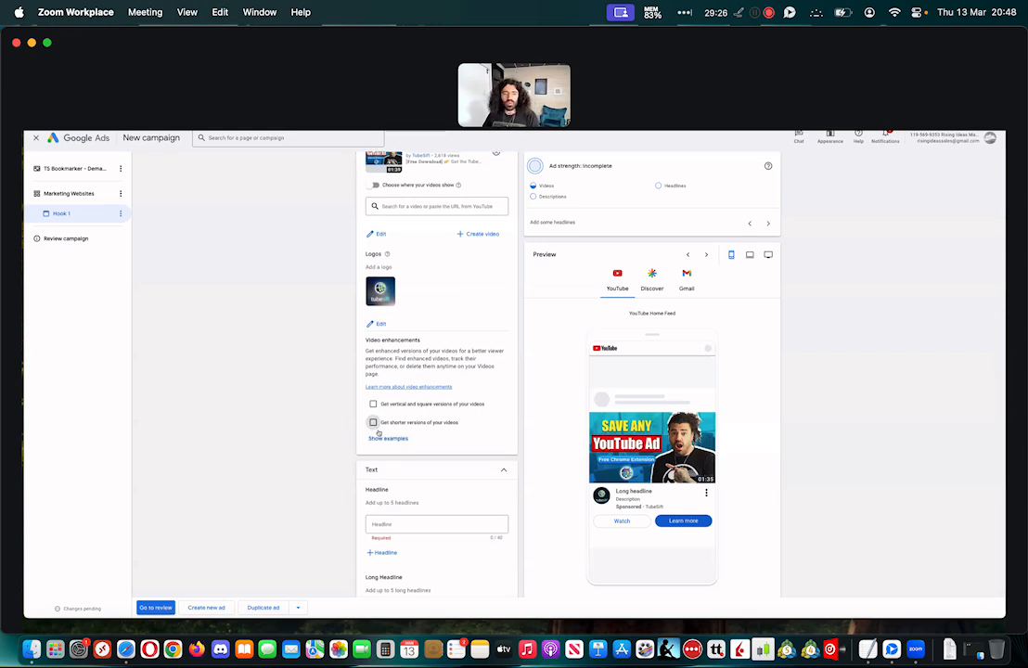
scroll(332, 307, up, 8)
Enter "Free YT Ad Bookmarker" as the ad's first headline
scroll(332, 307, down, 11)
scroll(332, 307, down, 4)
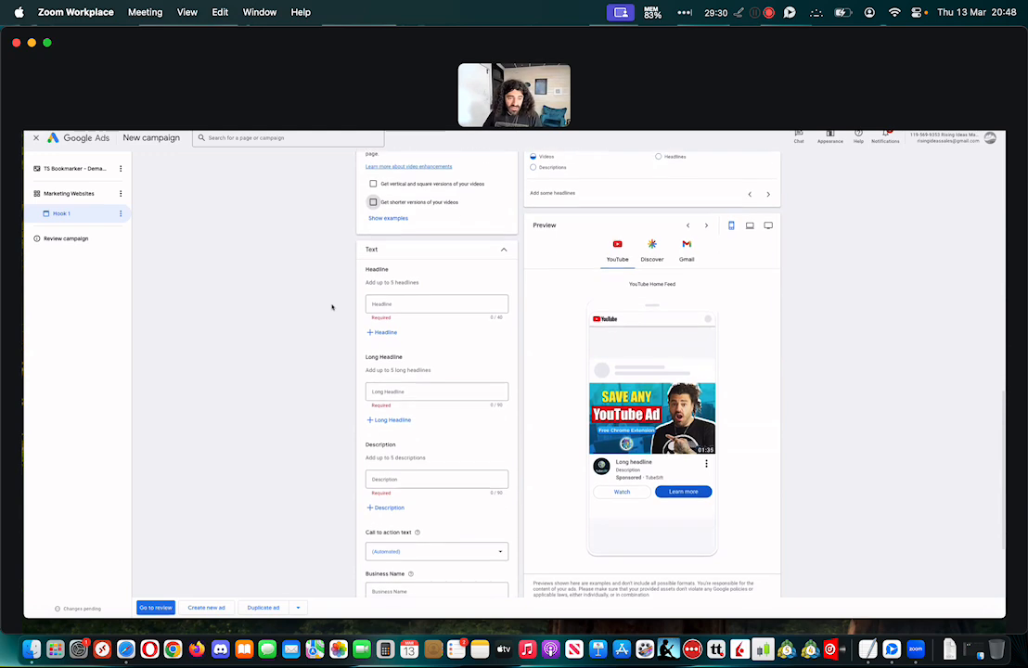
click(413, 294)
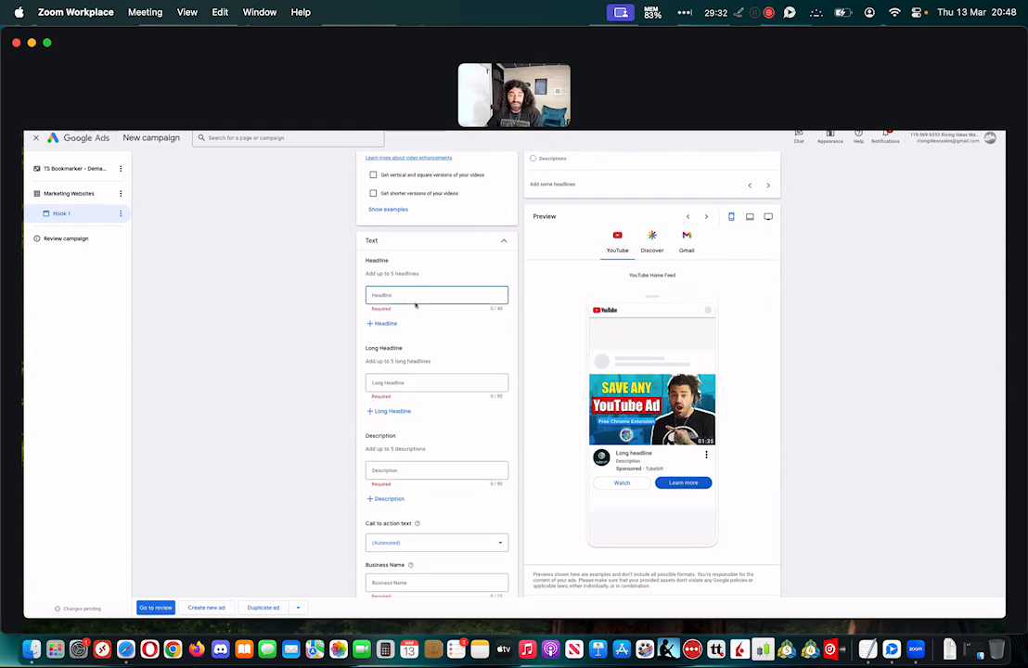
text(Free YT Ad)
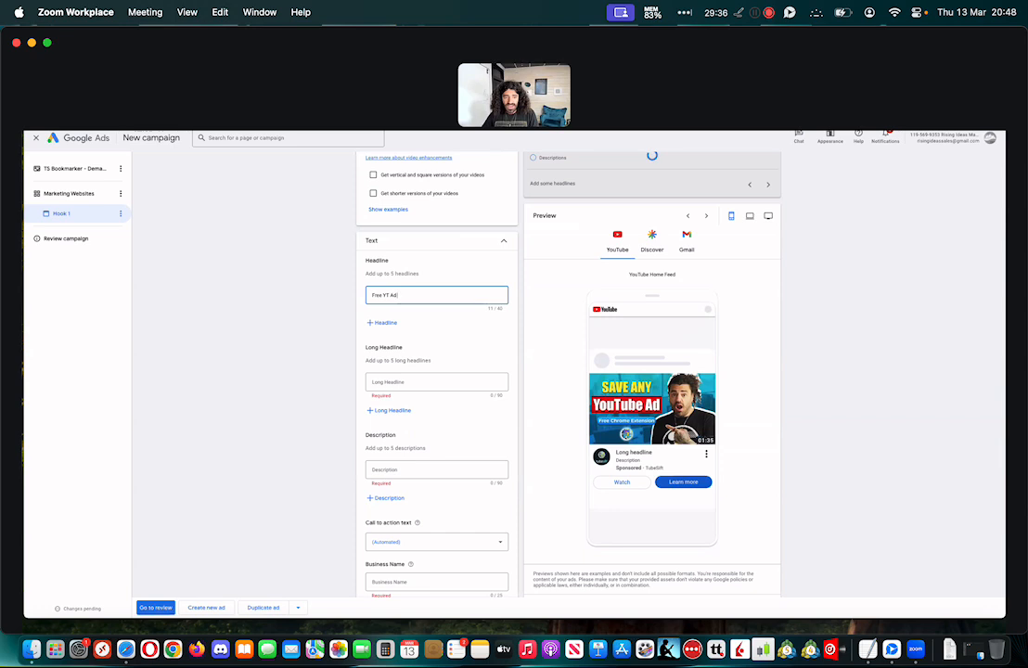
key(Tab)
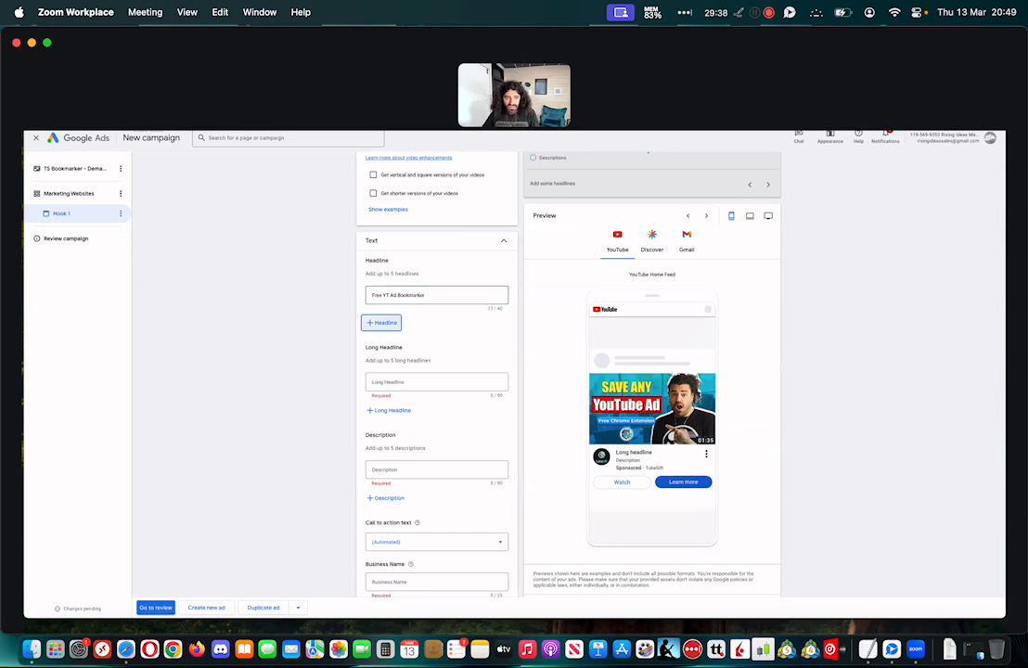
Enter "Free software saves YT Ads With A Click" as the ad's first long headline
click(432, 379)
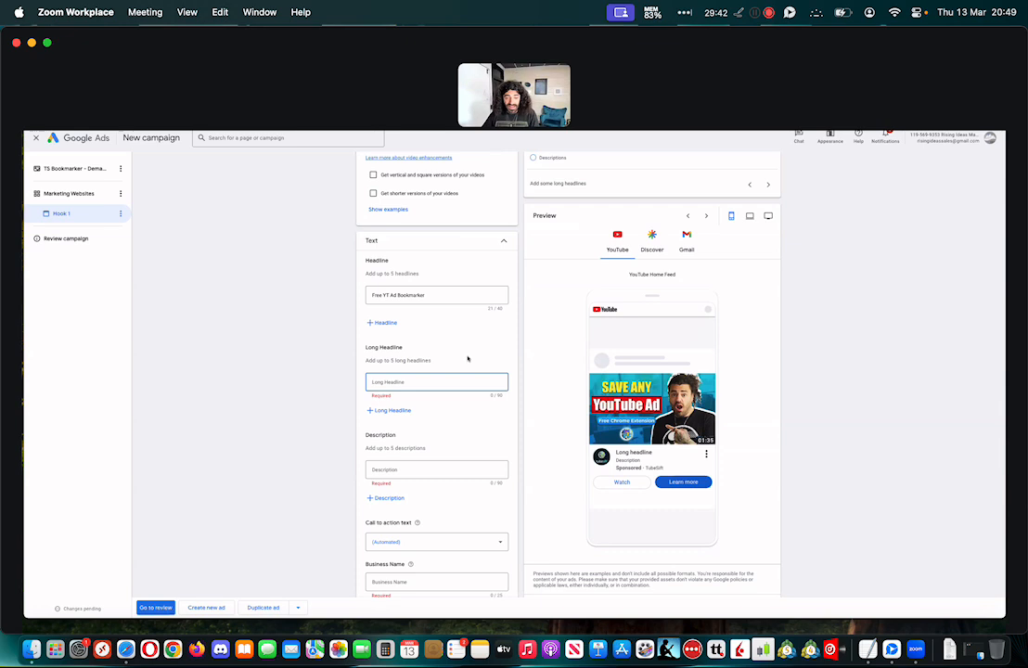
text(Ge)
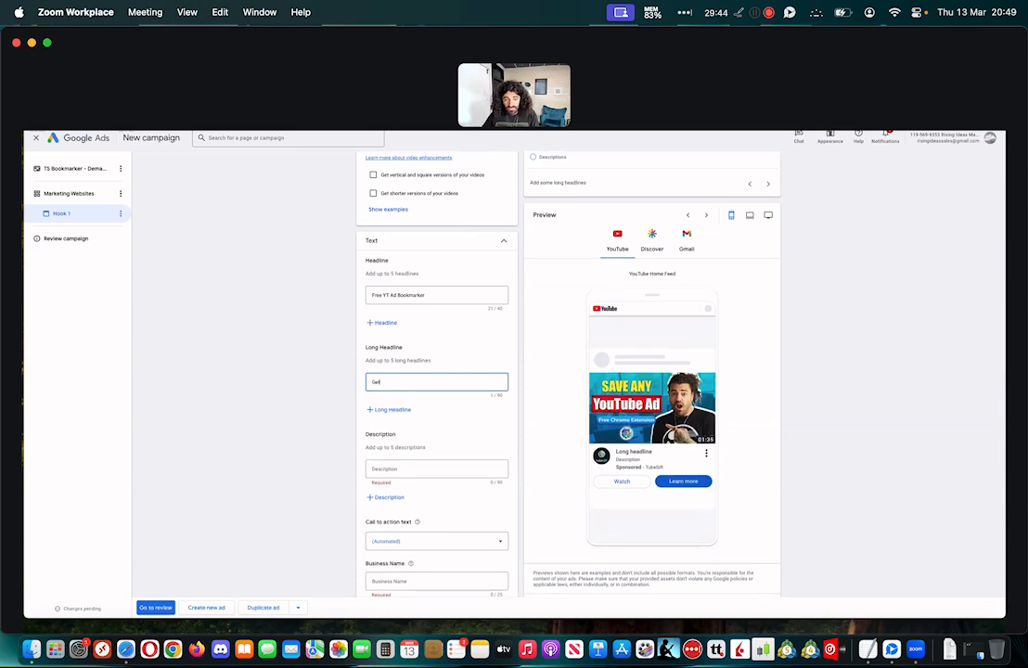
text(t a)
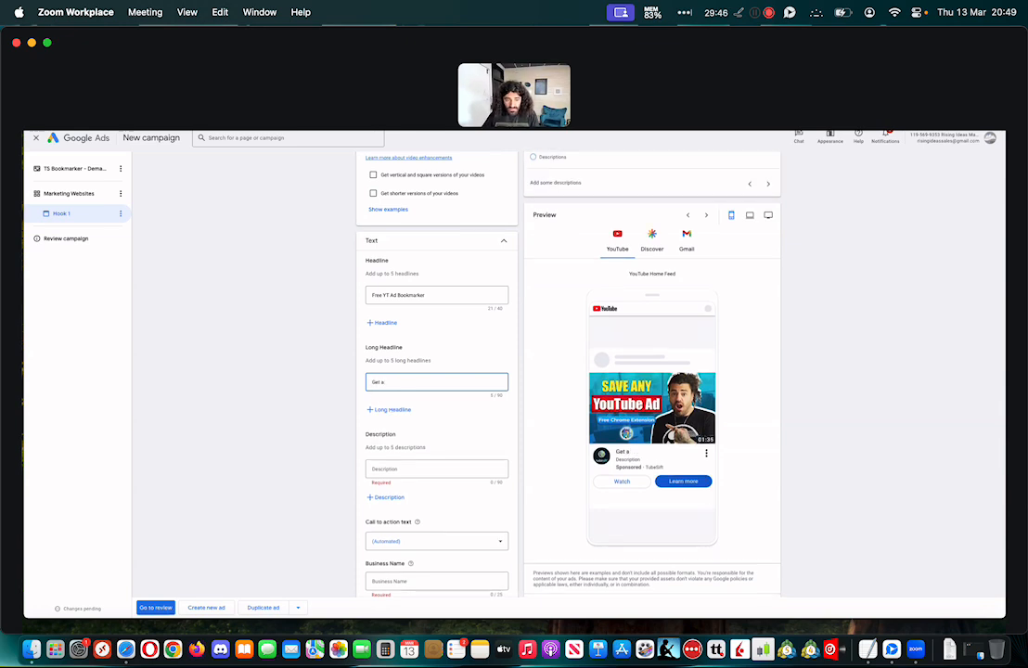
key(BackSpace)
key(BackSpace)
text(Free software)
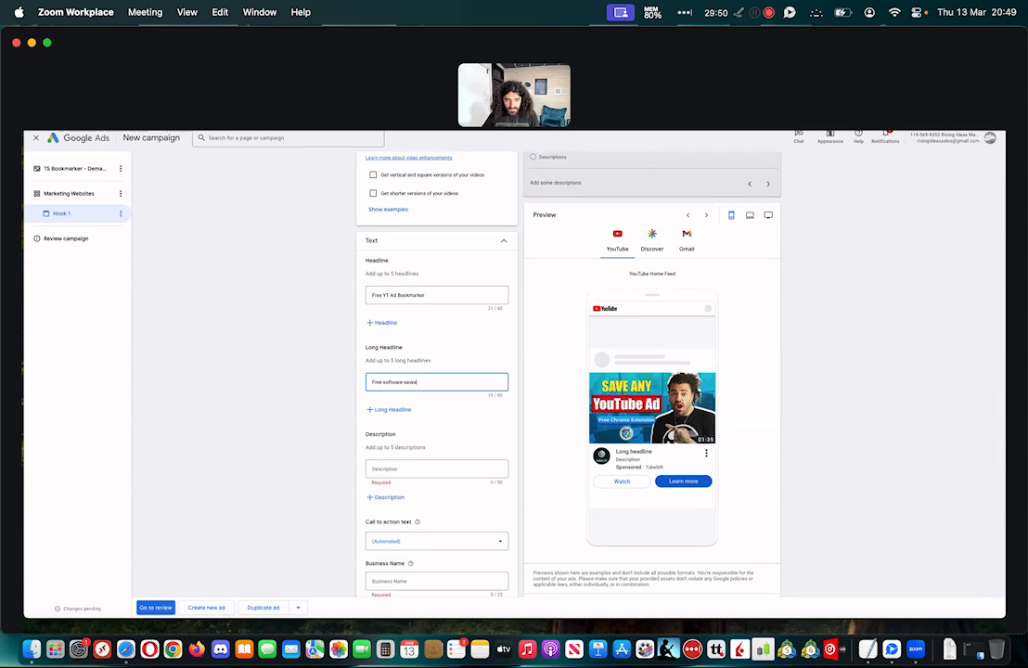
text( saves YT Ads W)
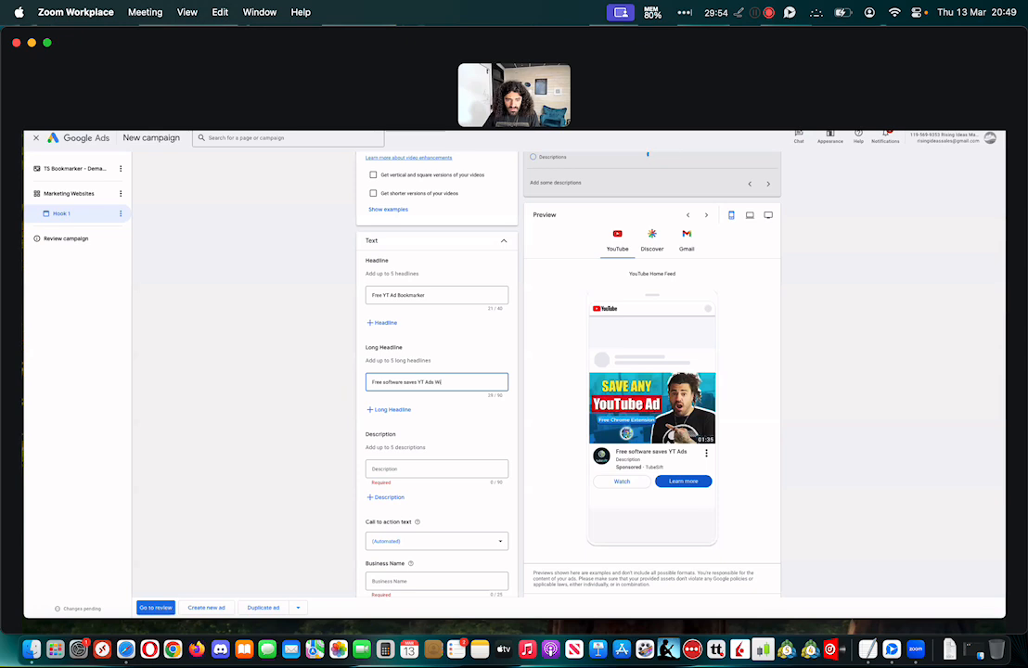
text(ith A Click)
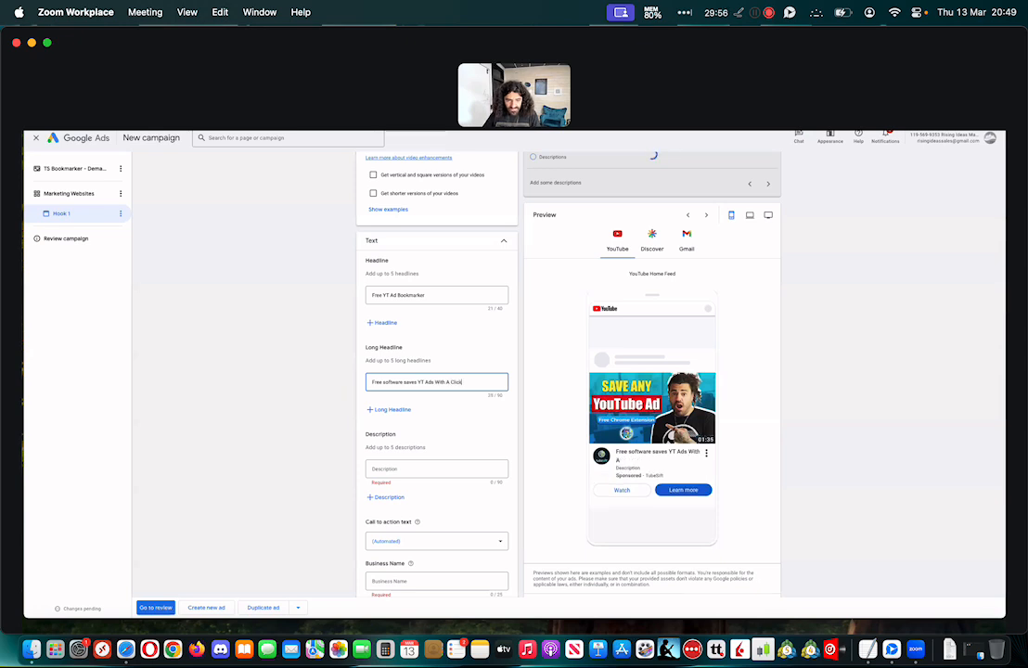
key(Tab)
key(Tab)
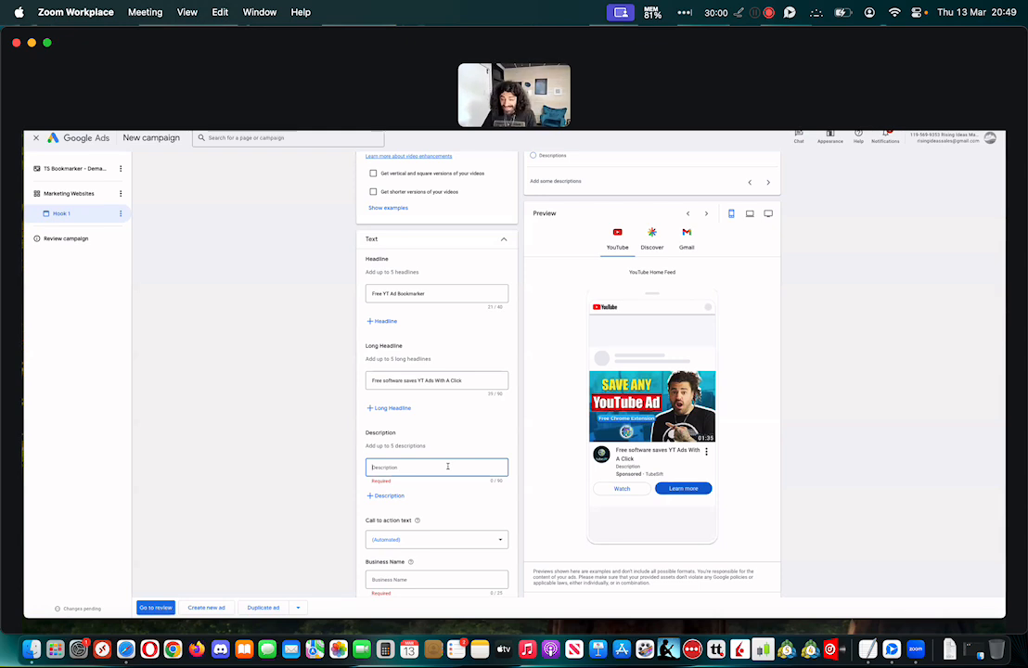
Copy the long headline's text into the ad's first description
triple_click(444, 380)
key(super+c)
click(450, 467)
key(super+v)
Set the ad's call to action text to Download and enter "TubeSift" as the business name
scroll(377, 526, down, 3)
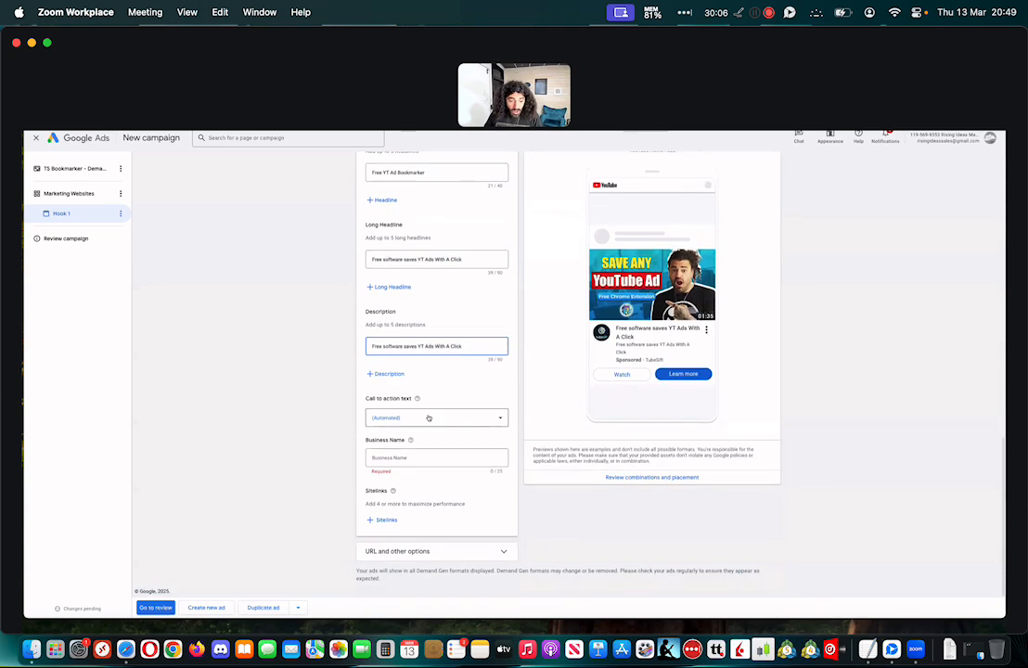
click(429, 419)
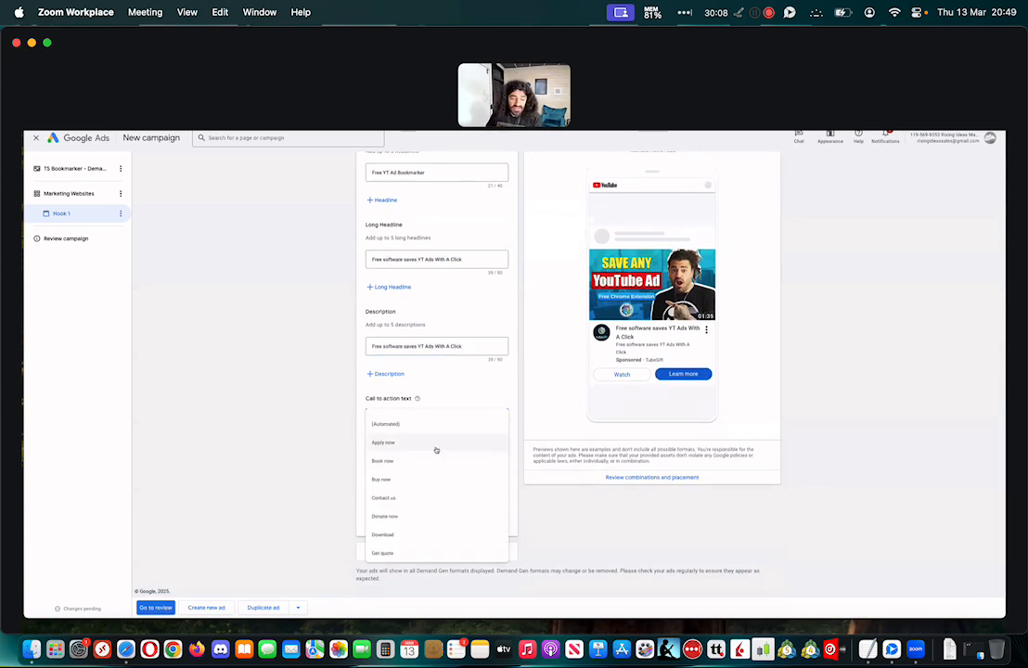
scroll(397, 535, down, 1)
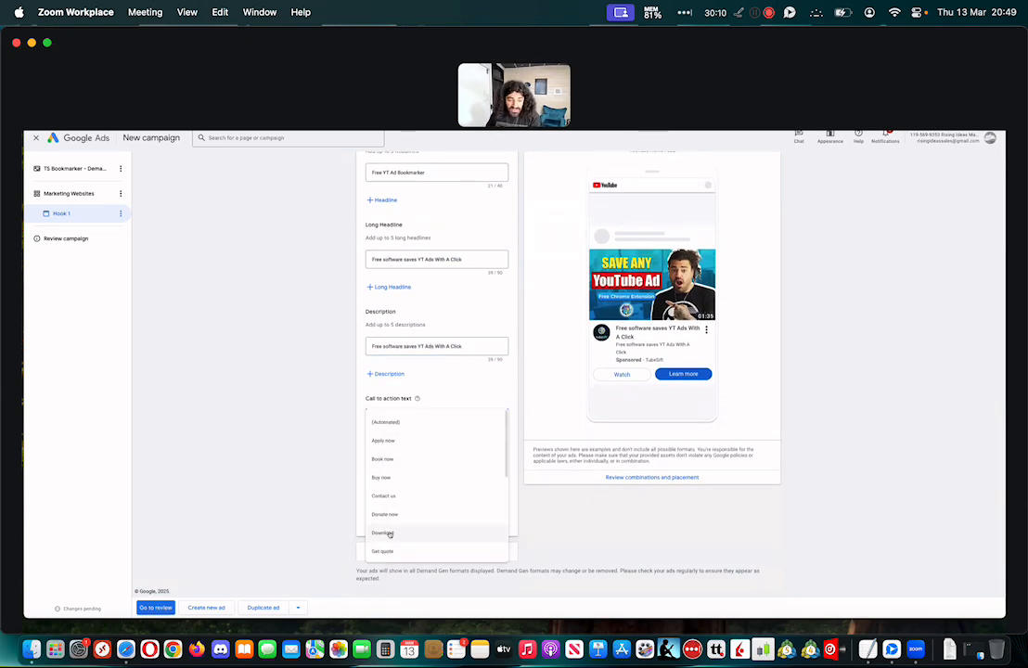
click(383, 532)
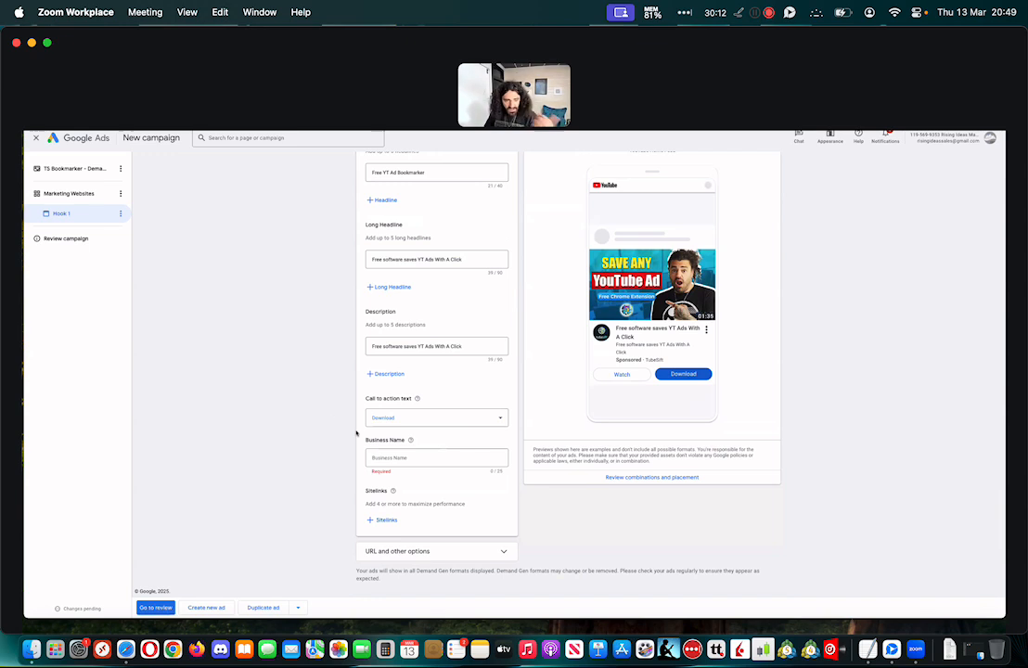
click(409, 456)
text(TubeSift)
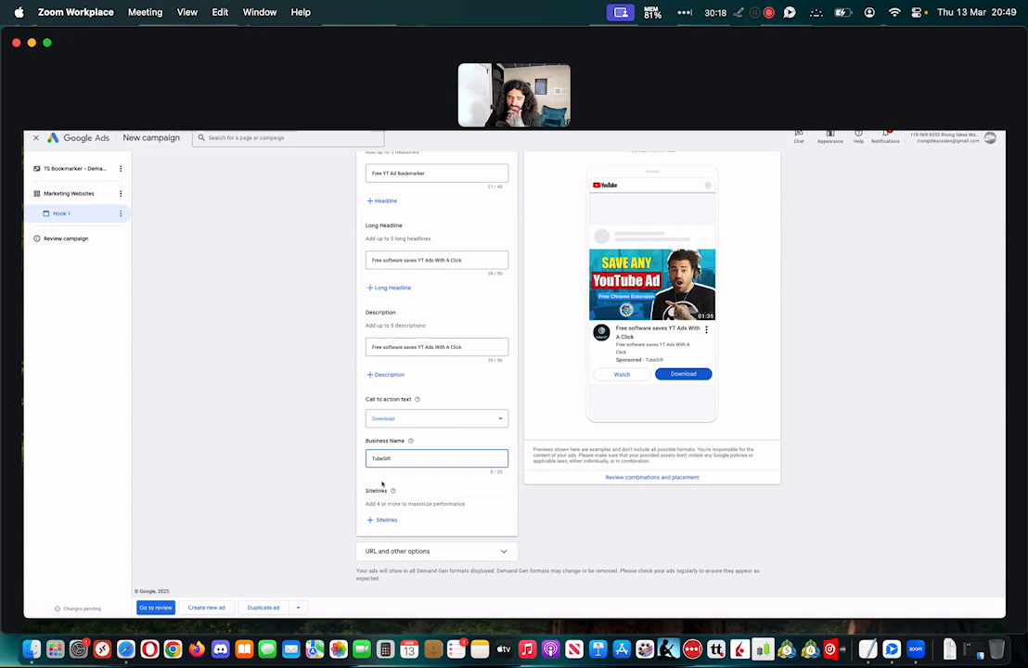
Expand the ad's URL and other options and review the settings from the display URL to the companion banner
click(422, 552)
scroll(436, 520, down, 2)
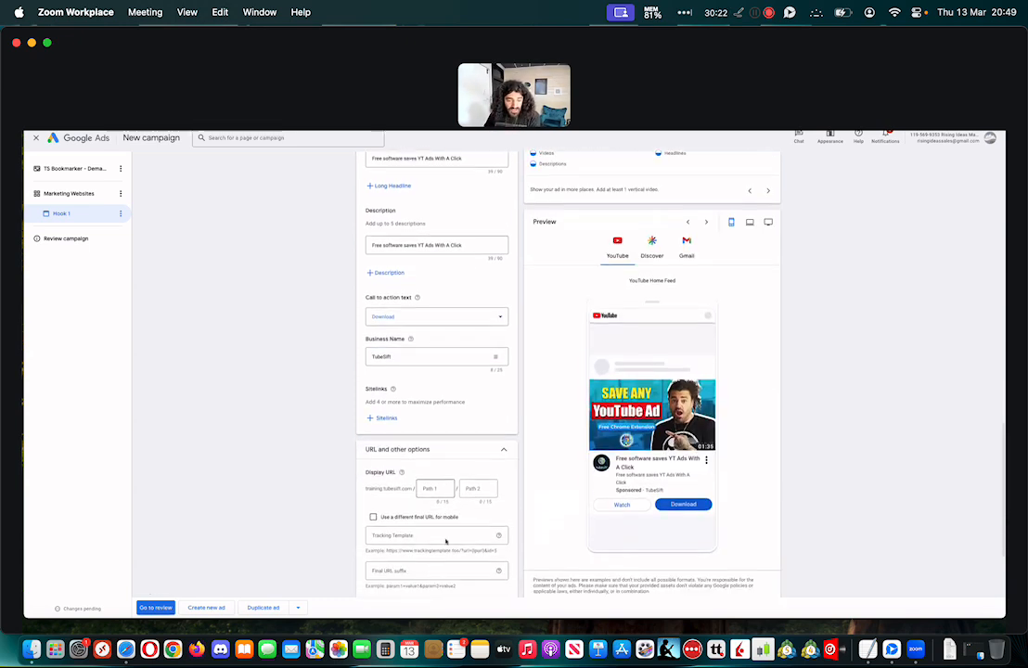
scroll(303, 469, down, 3)
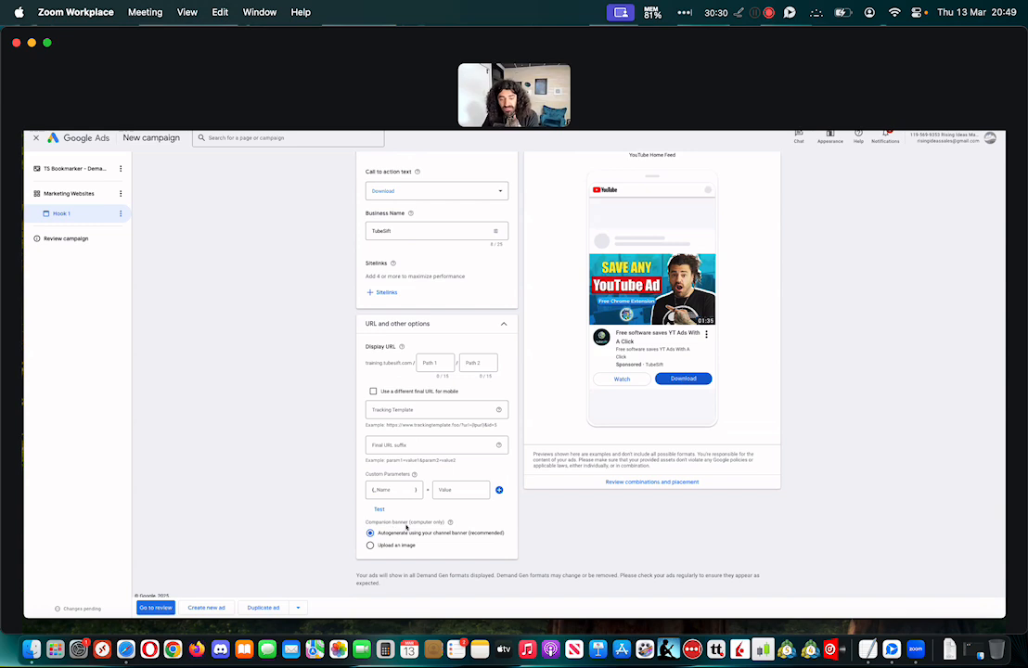
Switch to YouTube, open suggested videos up to The King of Elk Hunting episode to find an in-stream ad, and pause that ad
mouse_move(788, 147)
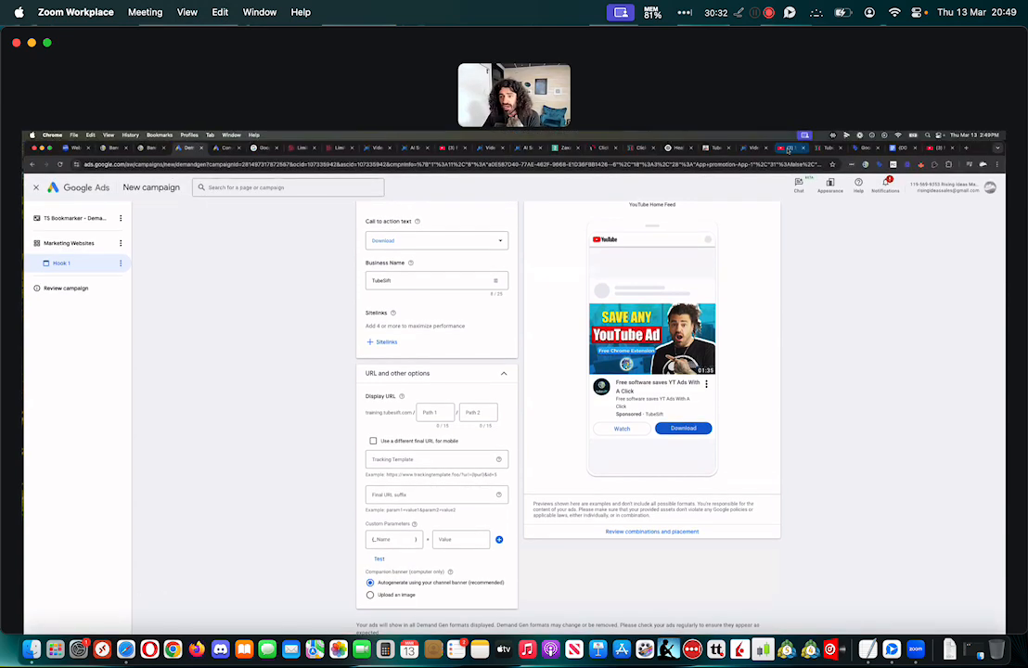
click(787, 148)
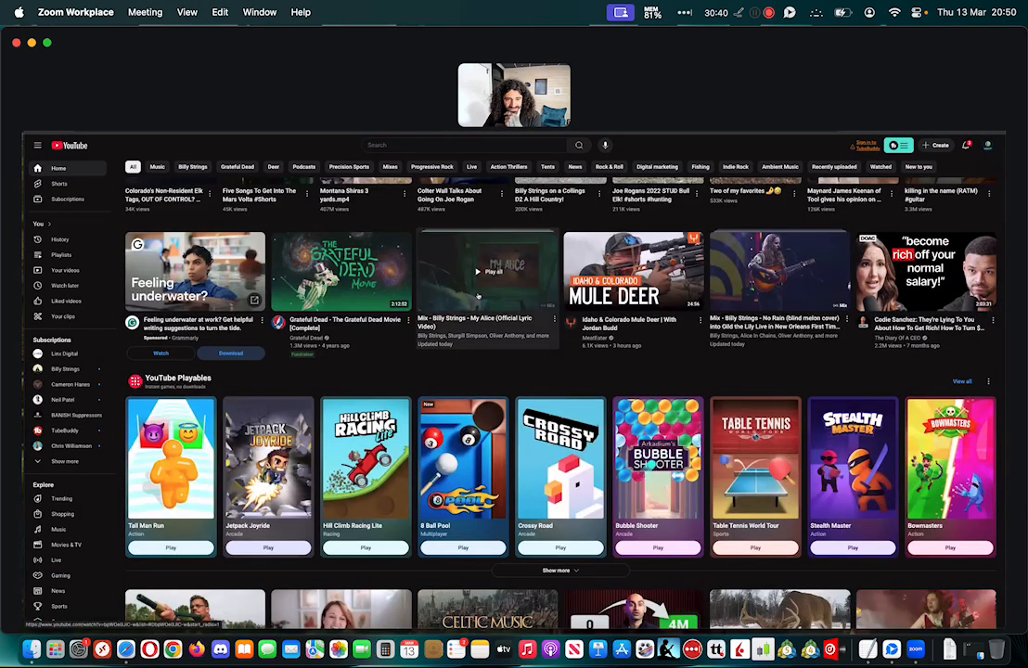
click(511, 295)
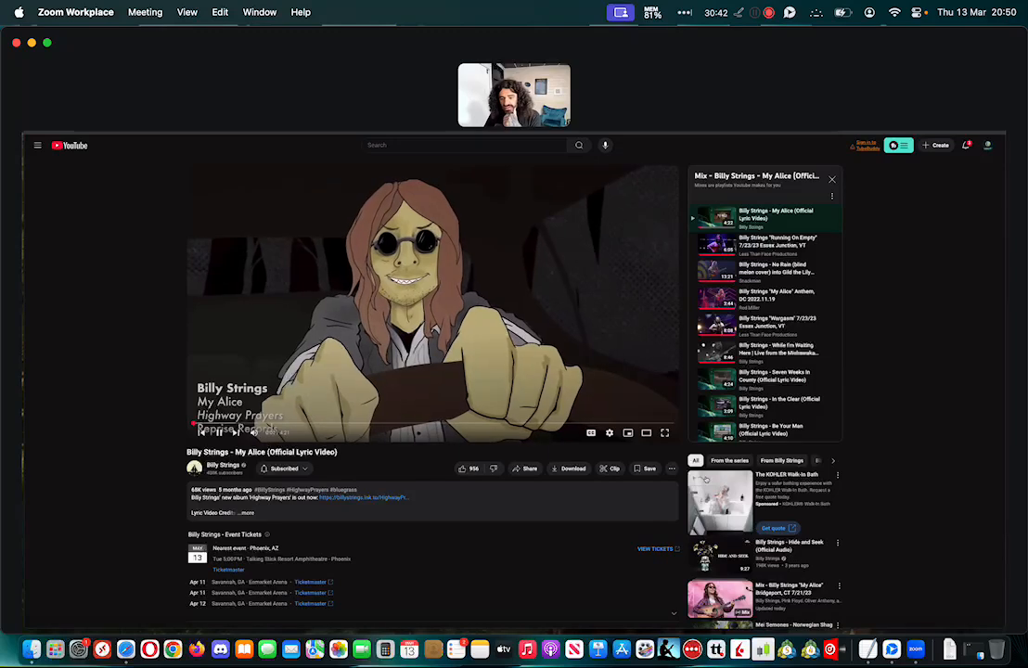
scroll(529, 381, down, 2)
scroll(553, 212, down, 4)
click(726, 348)
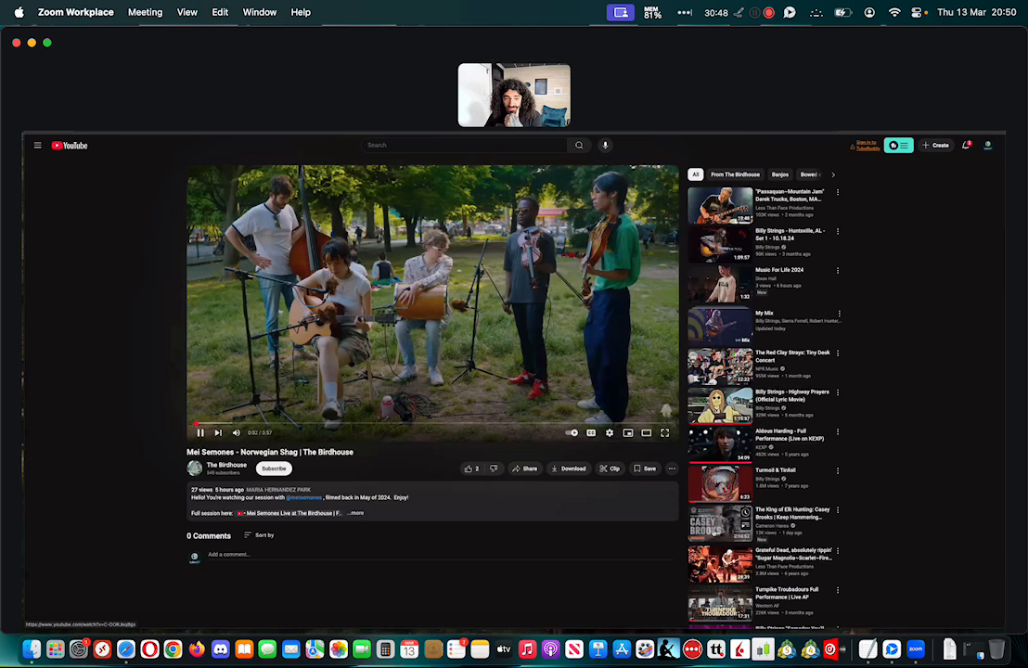
click(714, 533)
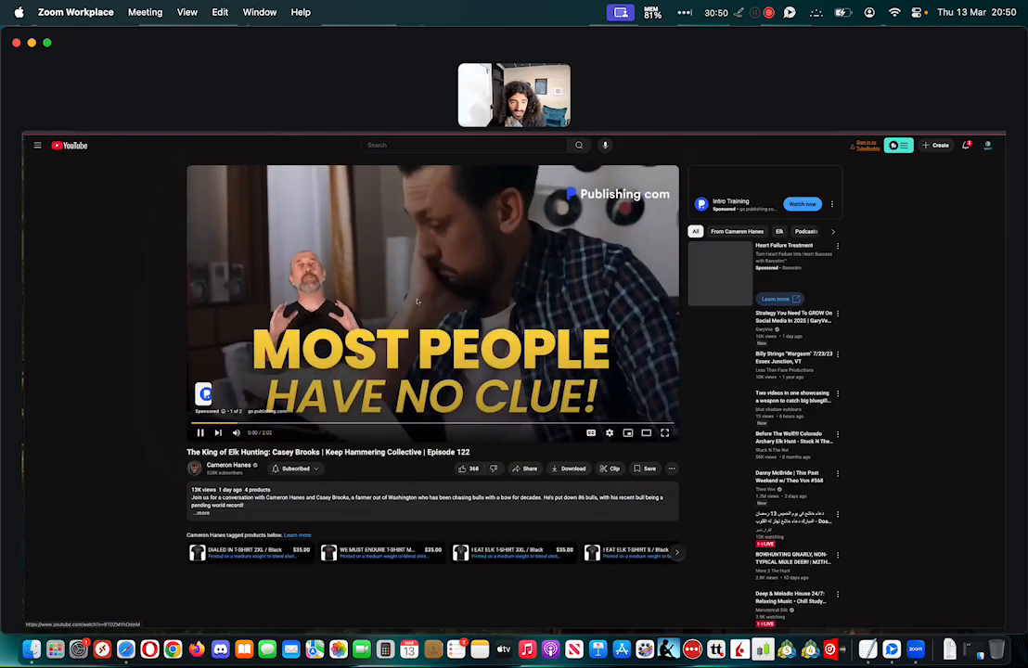
click(416, 301)
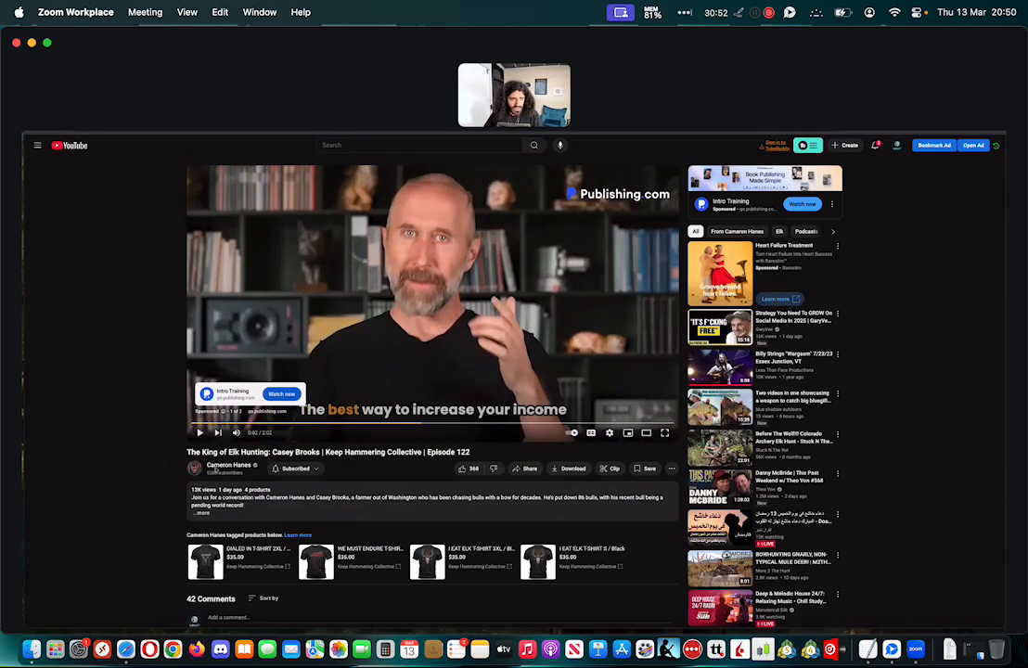
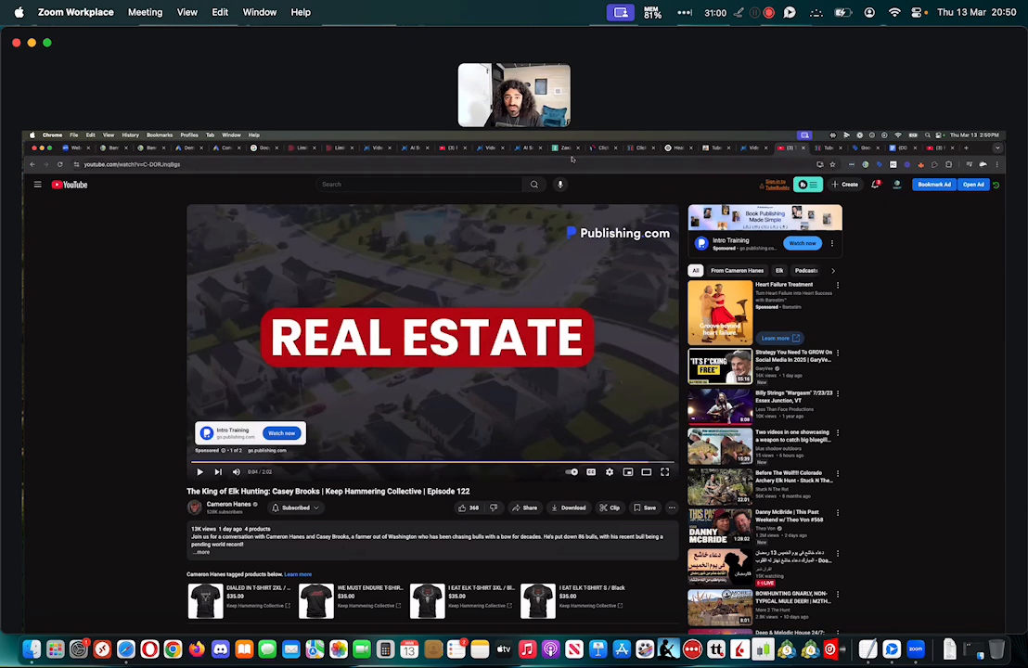
Switch back to Google Ads and set the ad's companion banner to use an uploaded image
click(189, 151)
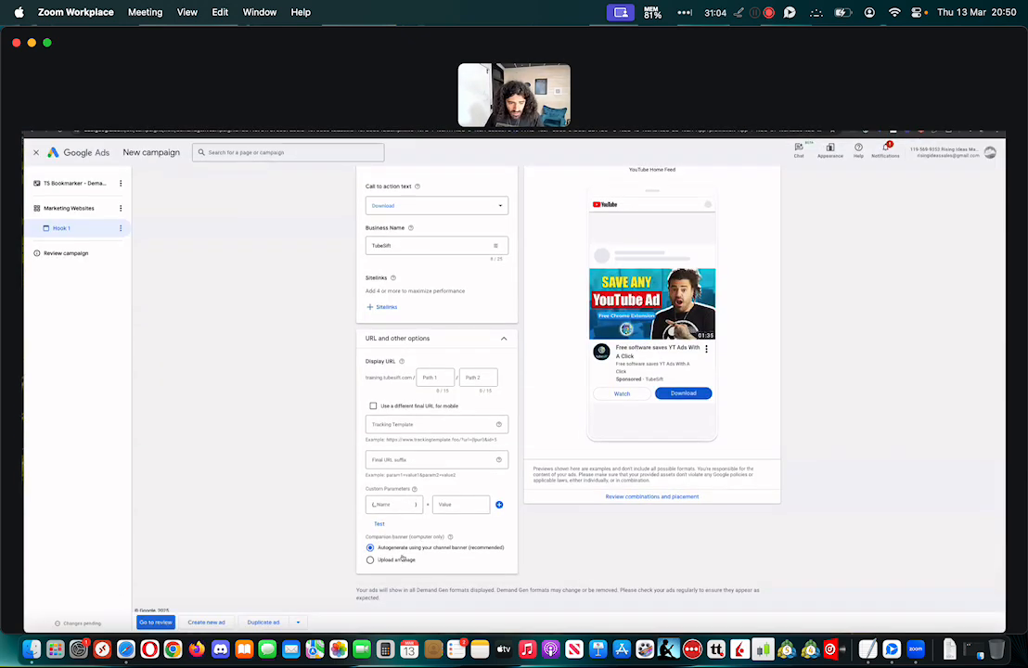
click(399, 559)
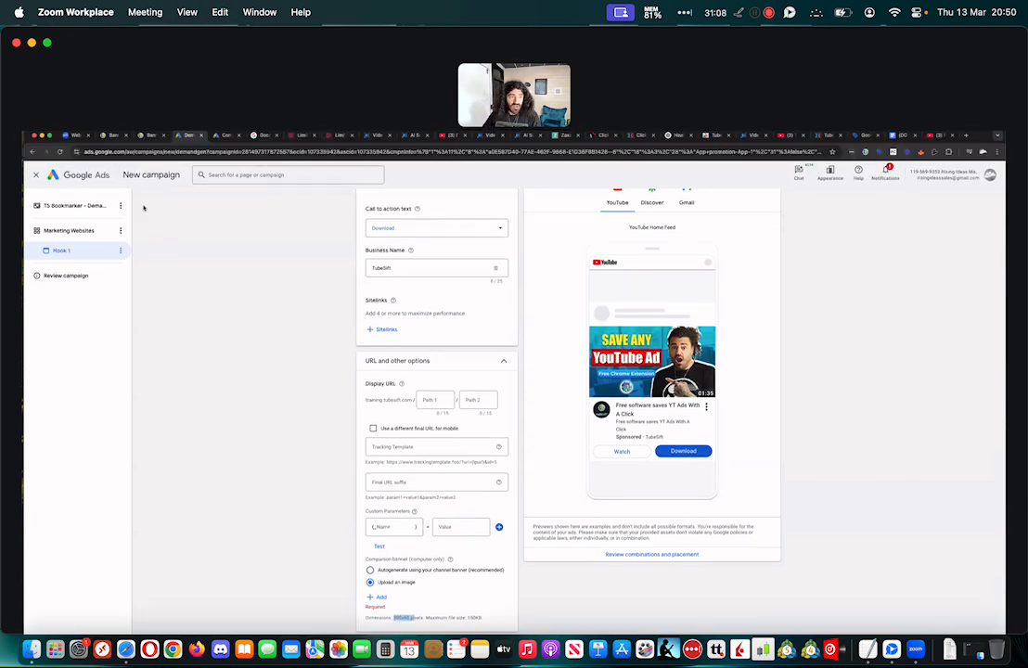
Switch to the TubeSift banner editor, restart it, and create a blank 300 x 60 (In-Stream Ad - Companion Banner) canvas enlarged to 451%
click(146, 149)
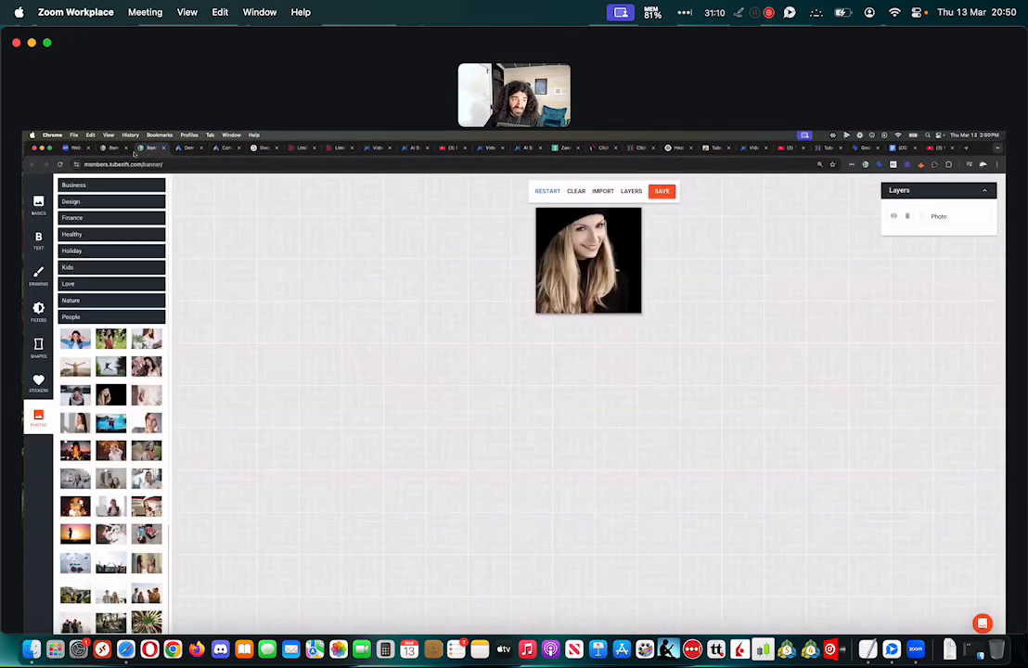
click(548, 191)
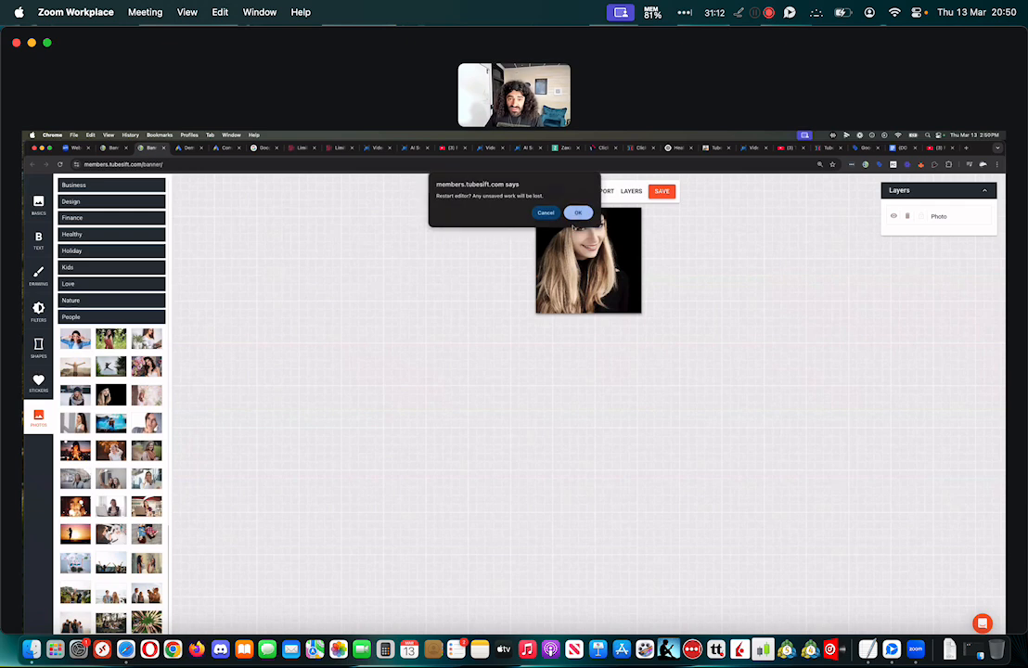
click(576, 214)
click(536, 474)
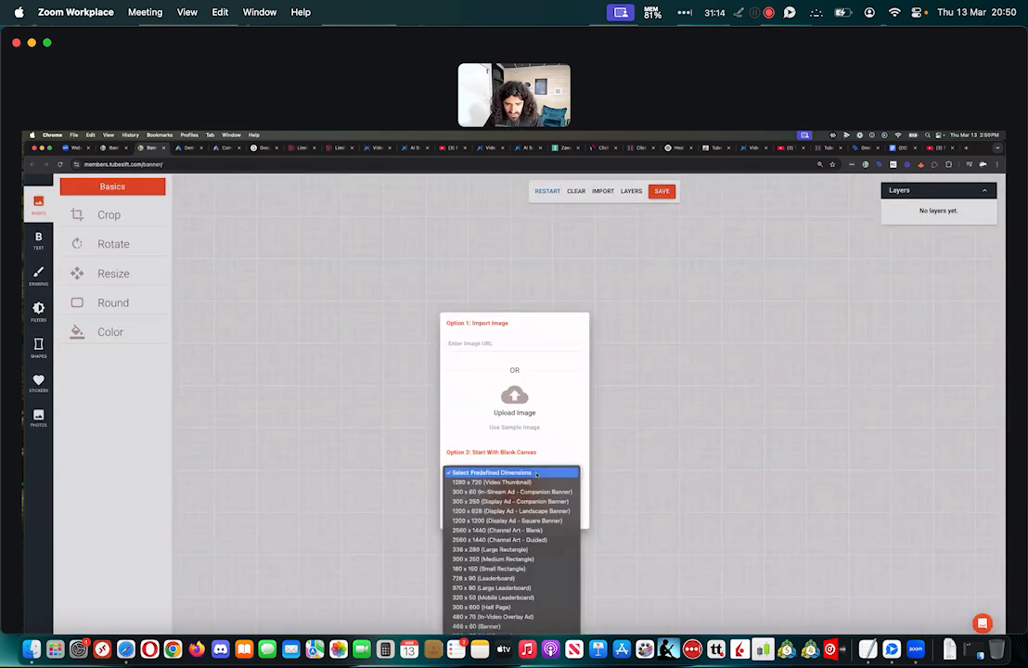
click(512, 492)
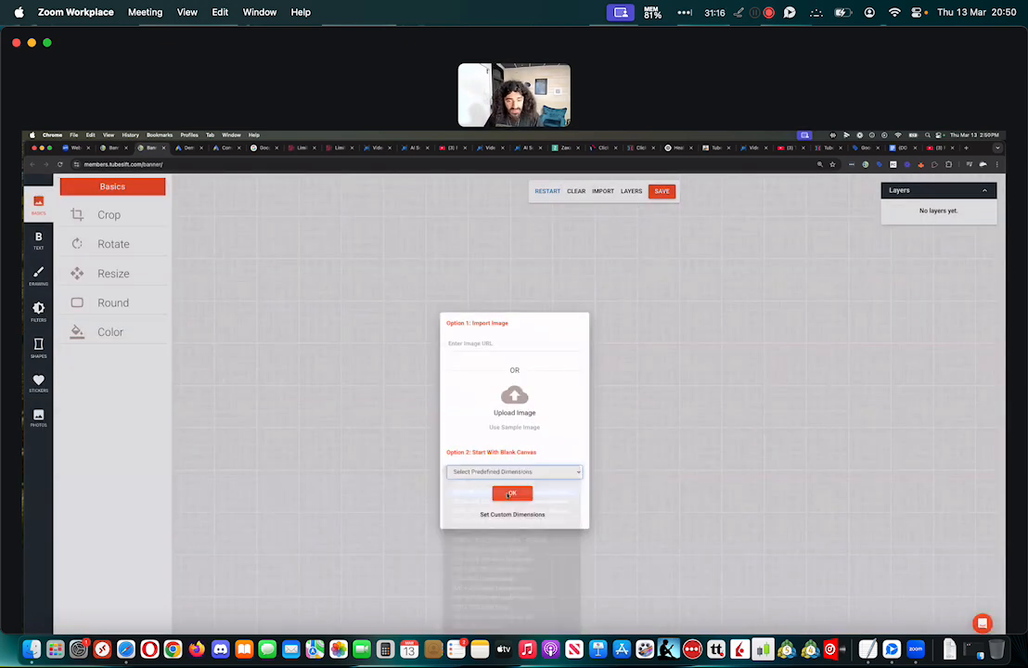
click(527, 490)
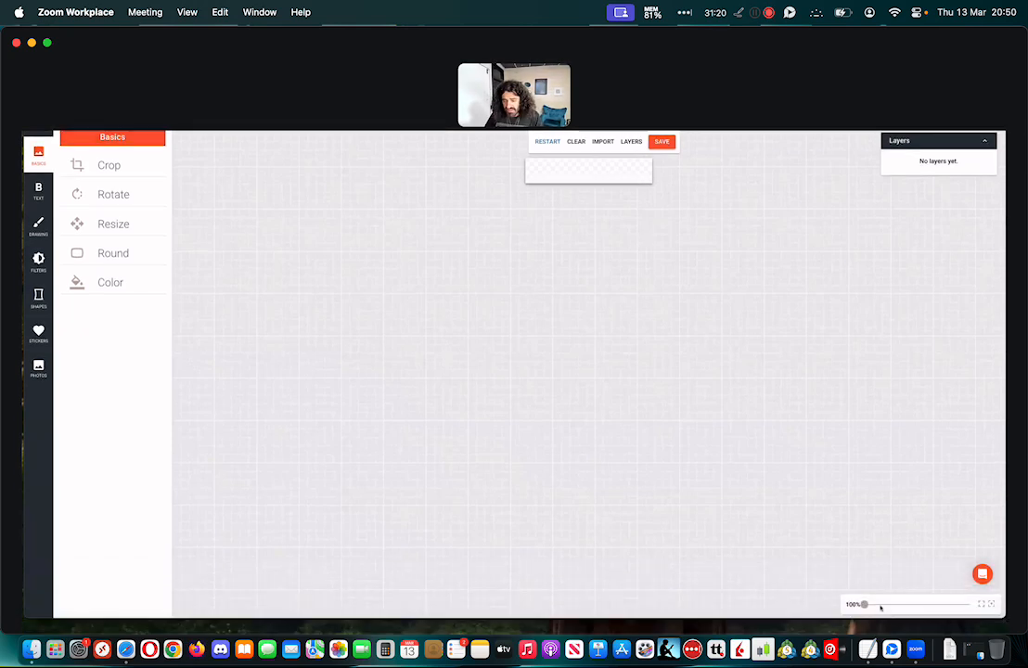
click(884, 605)
drag(885, 605, 884, 605)
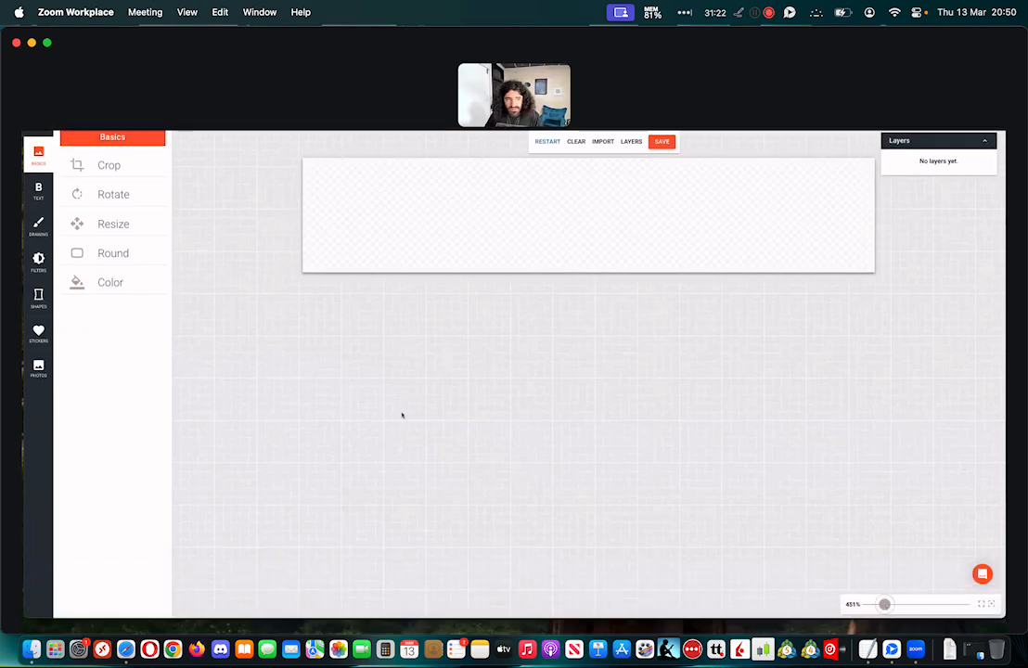
Add a rectangle with the dark red colour #7b2339 and a triangle to the blank companion banner
click(38, 299)
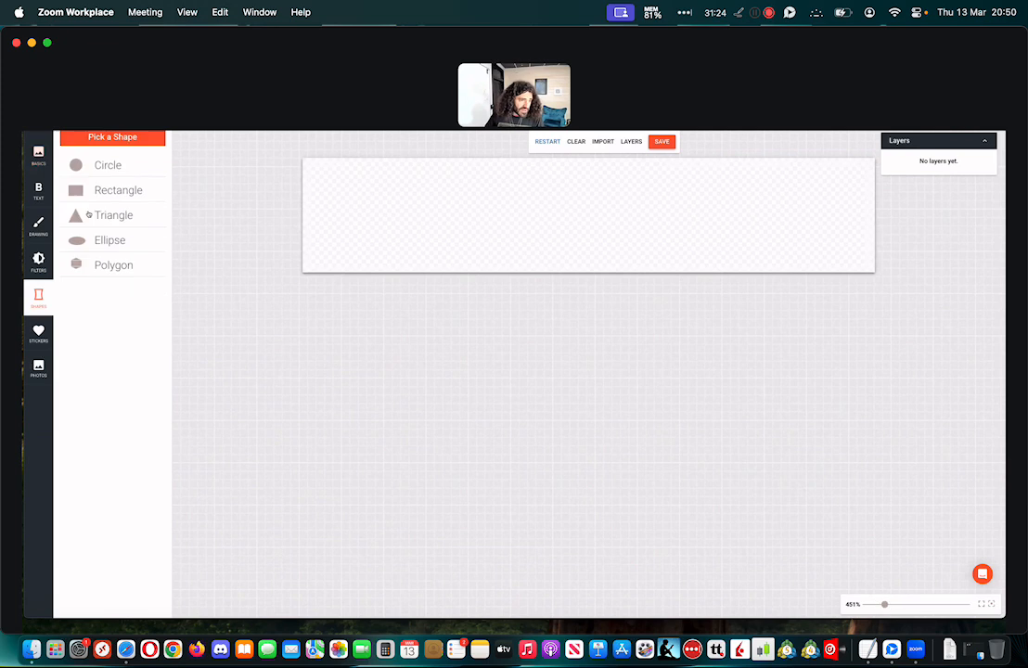
click(98, 213)
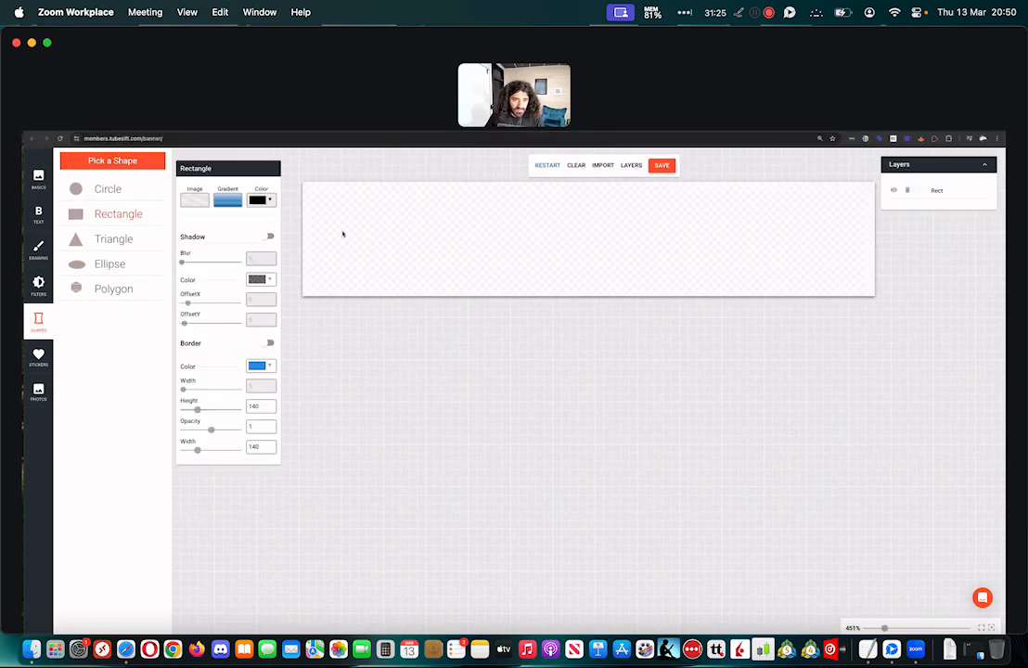
click(259, 205)
click(283, 230)
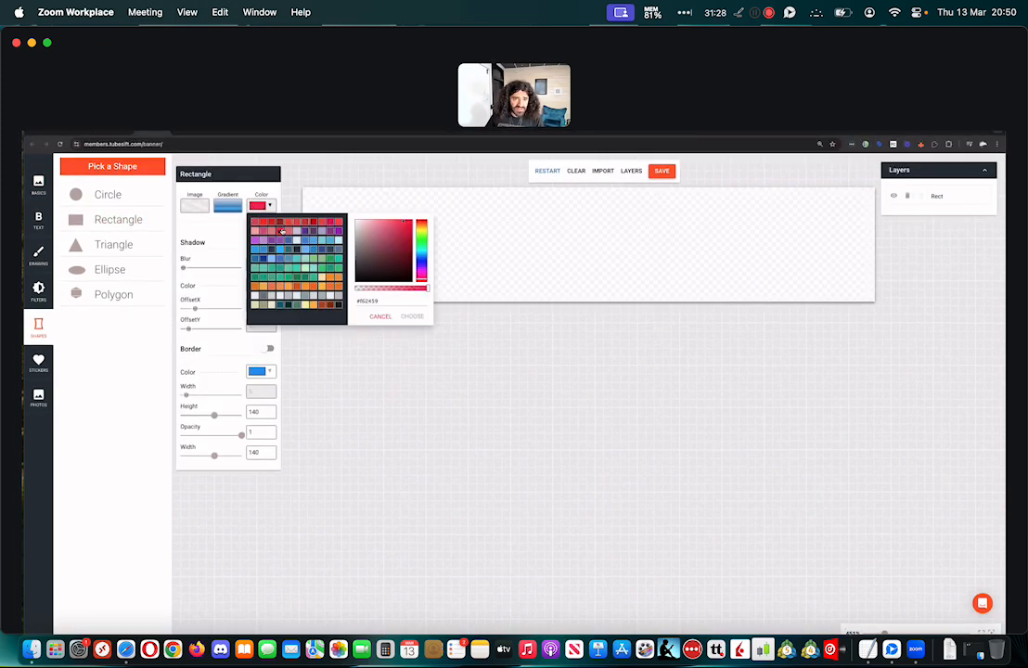
click(395, 253)
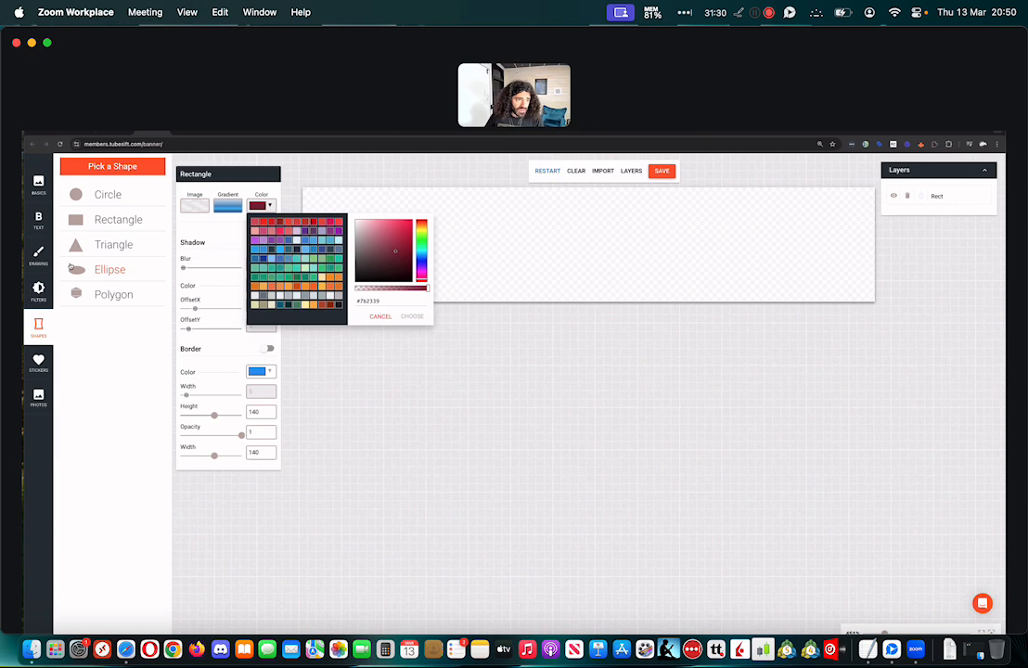
click(110, 244)
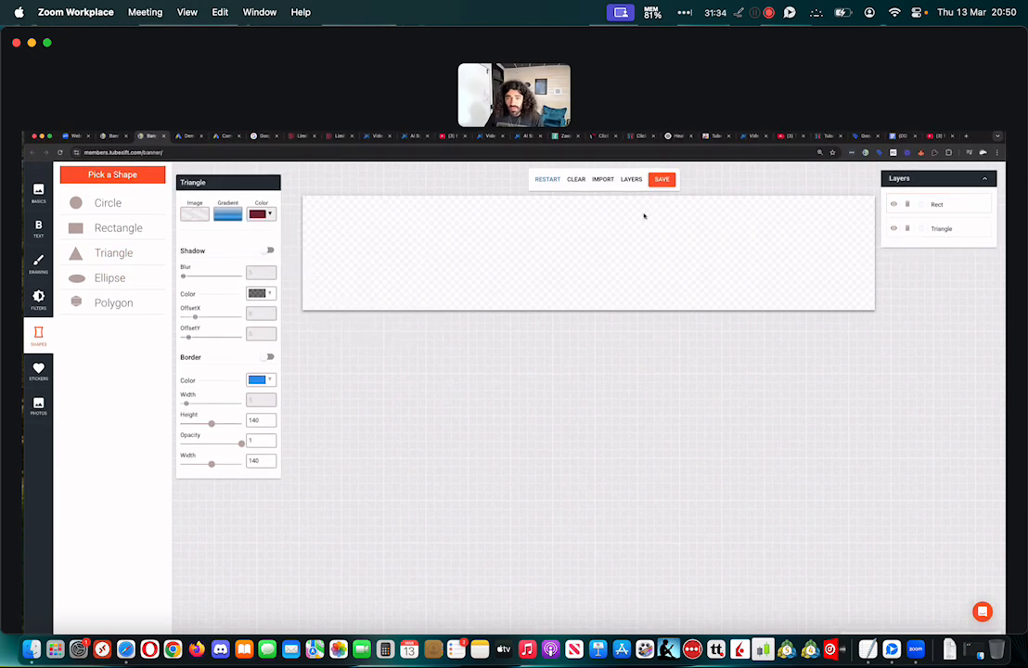
click(578, 433)
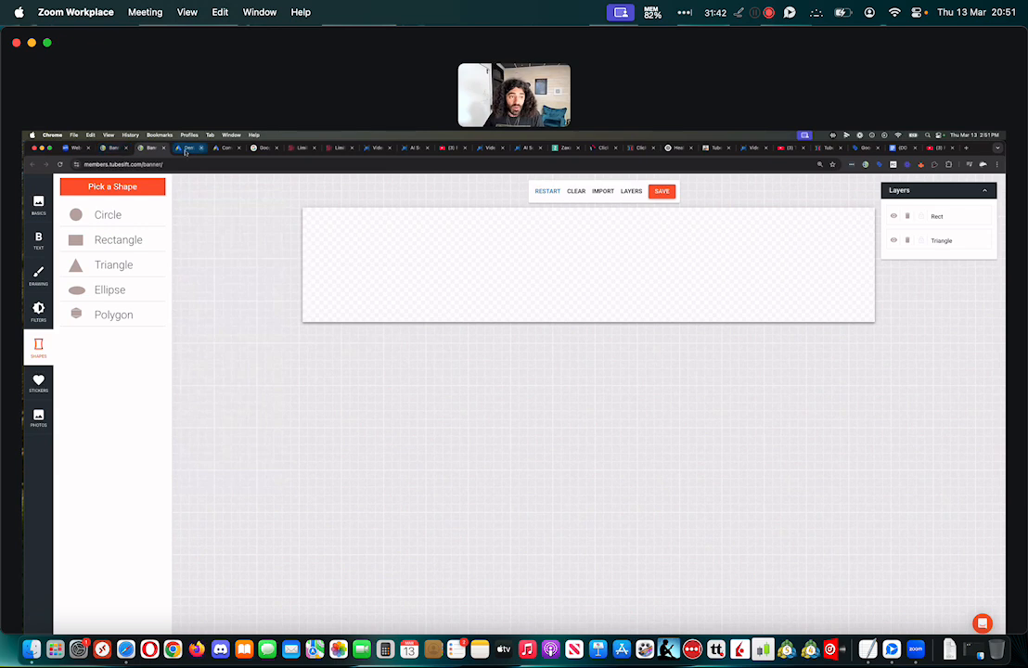
Return to Google Ads and add "TS bookmarker companion banner2.png" from the asset library as the ad's companion banner
click(186, 150)
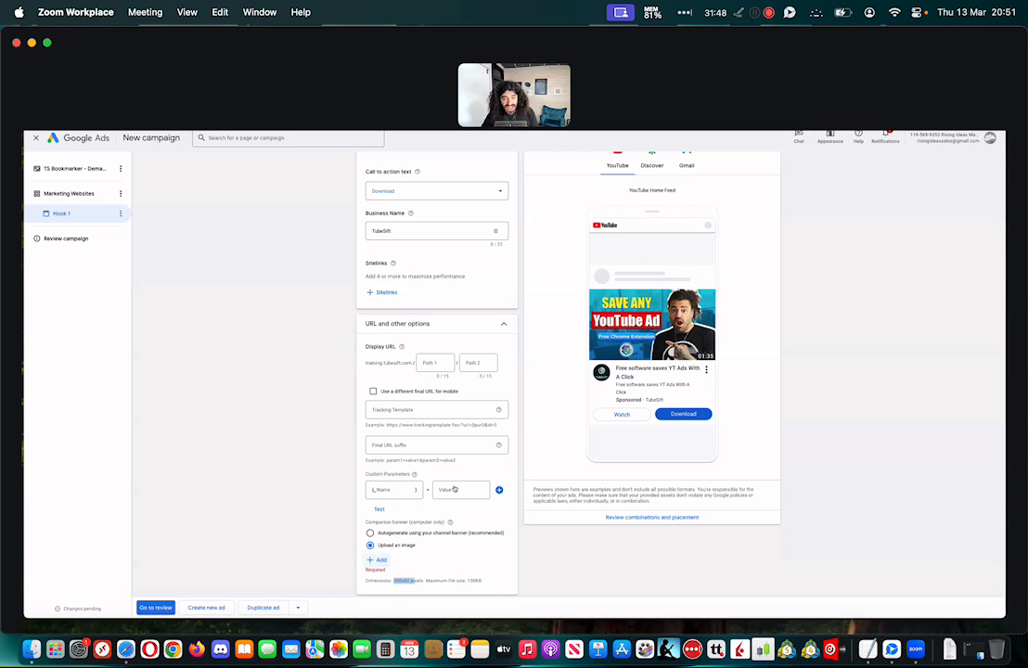
click(376, 559)
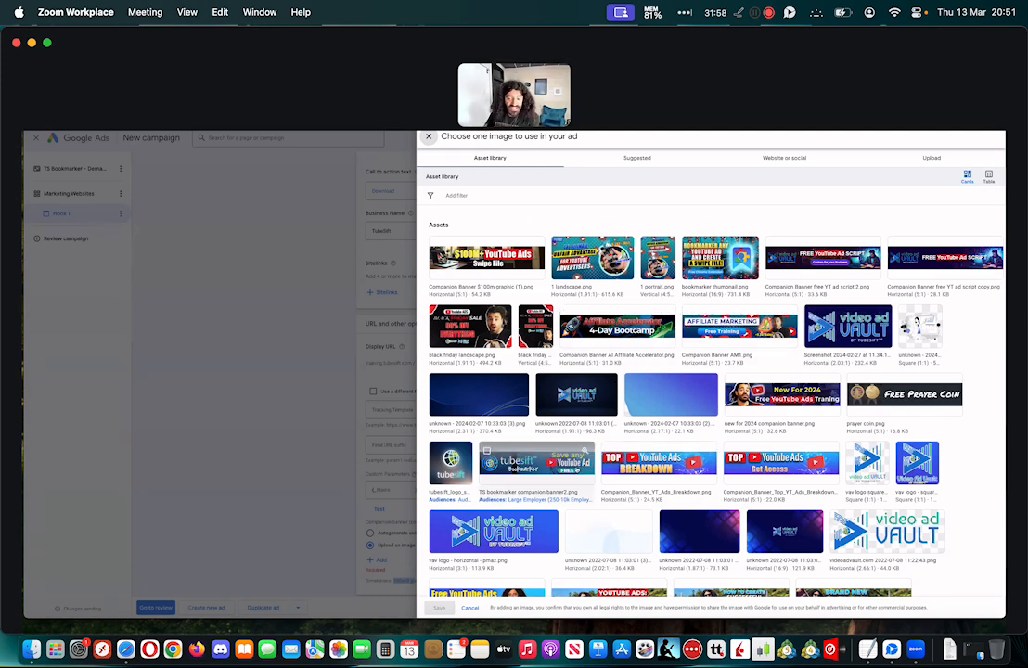
click(536, 462)
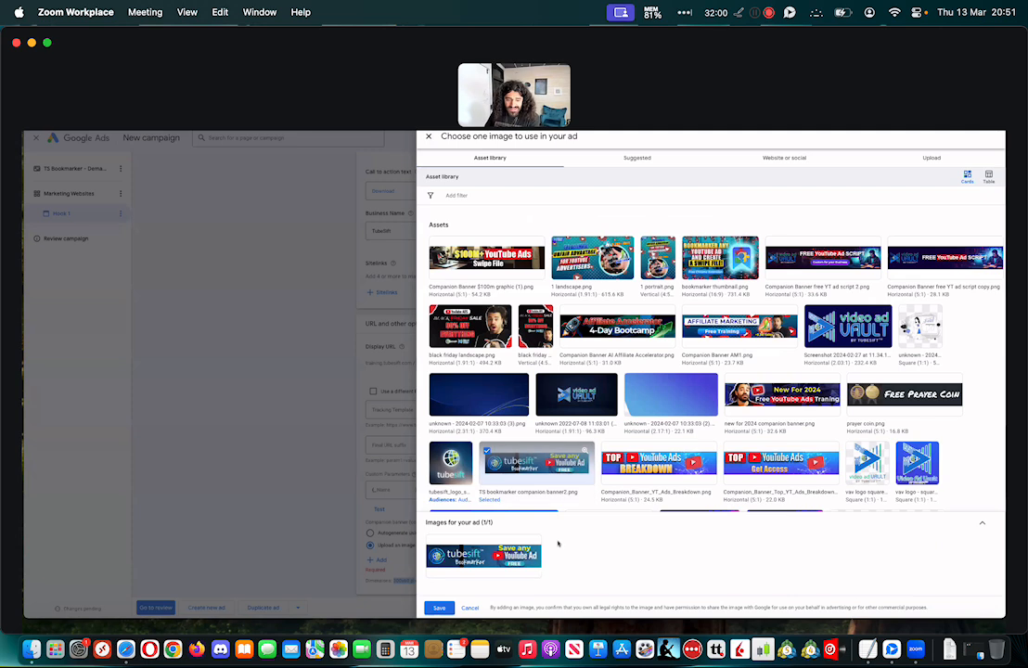
click(439, 608)
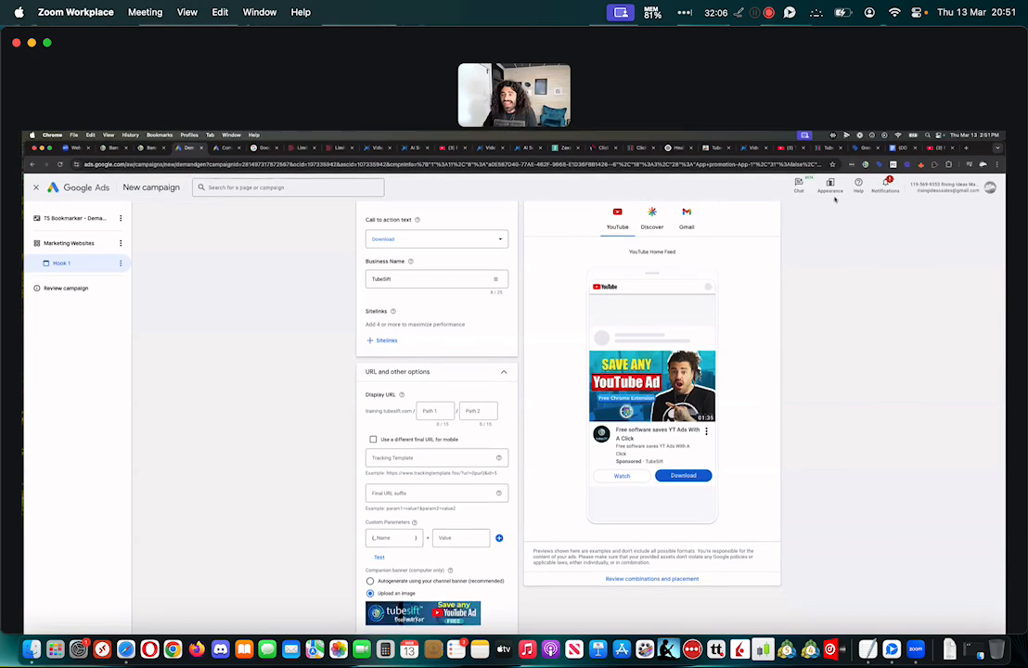
Look at the companion banner beside the paused ad on YouTube, and review the Hook 1 ad's media, text and companion banner in Google Ads
click(934, 149)
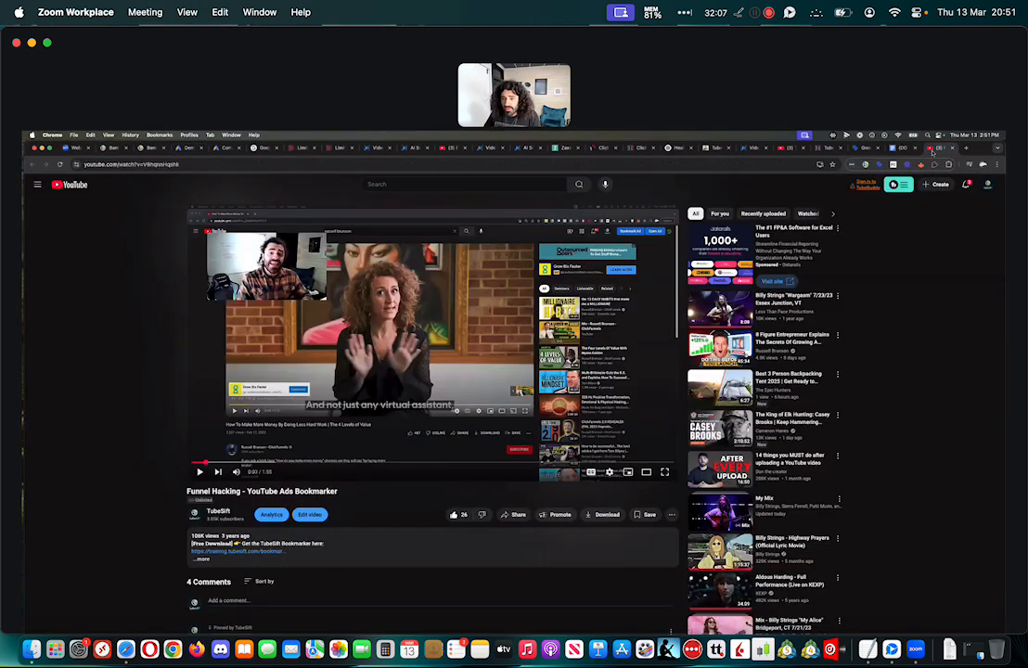
click(786, 150)
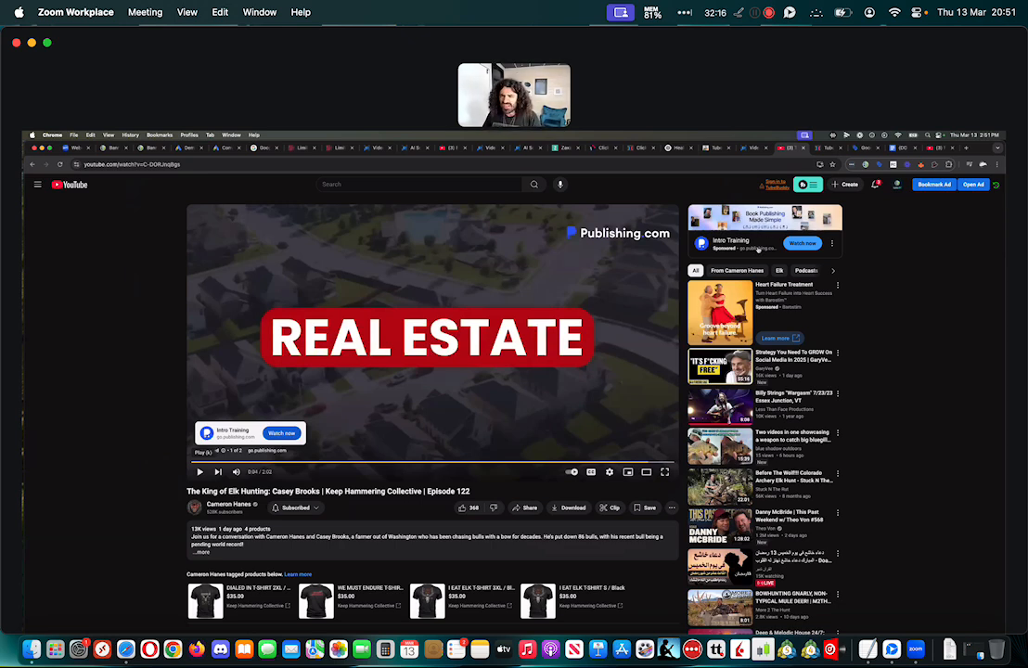
click(189, 148)
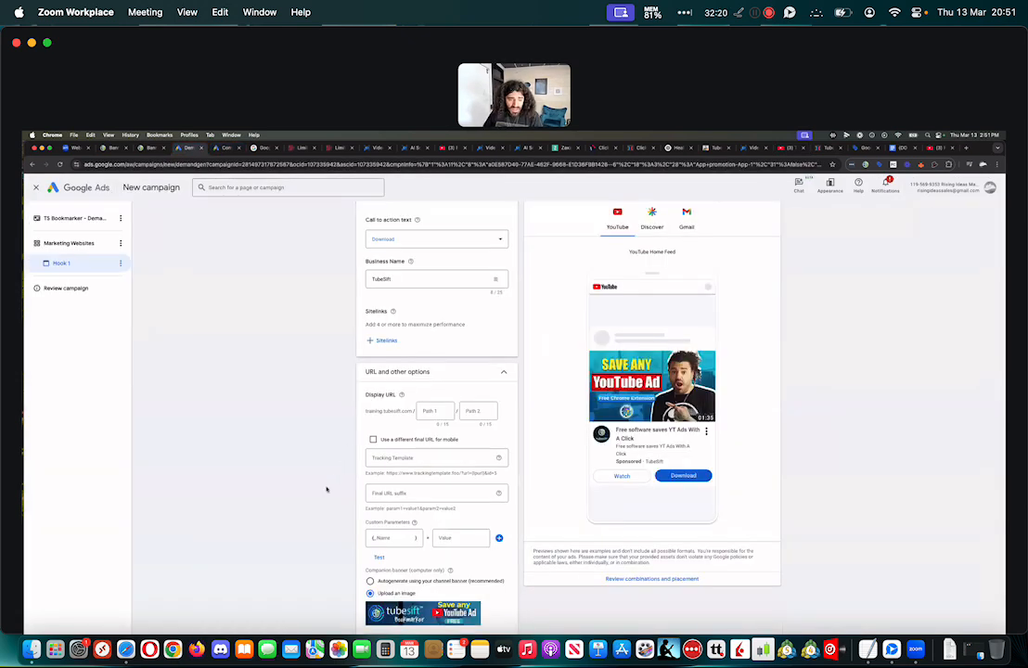
scroll(327, 489, down, 3)
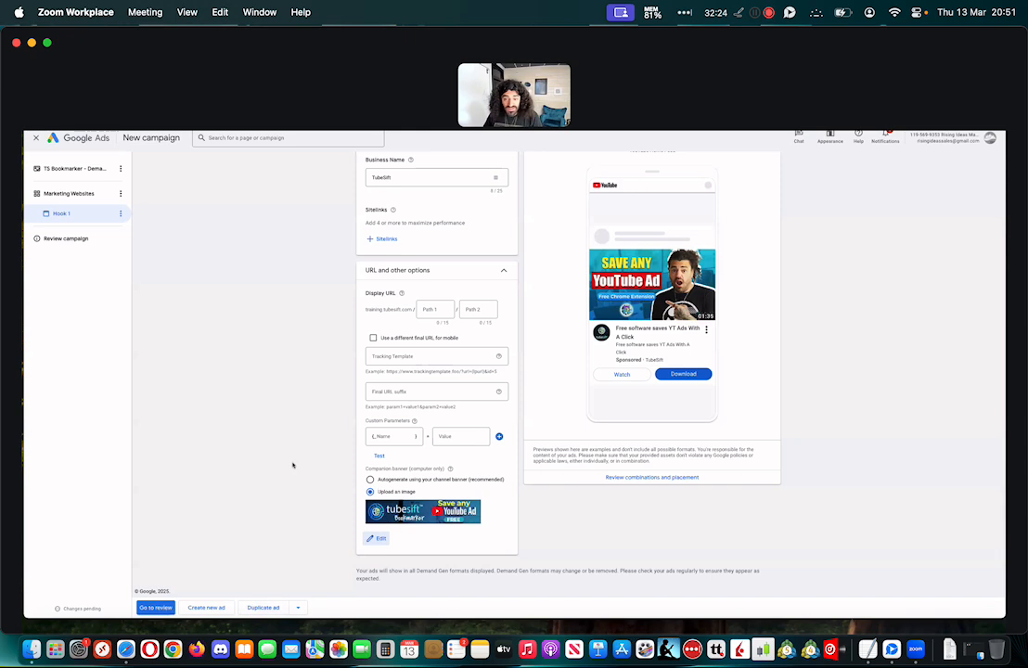
scroll(267, 461, up, 15)
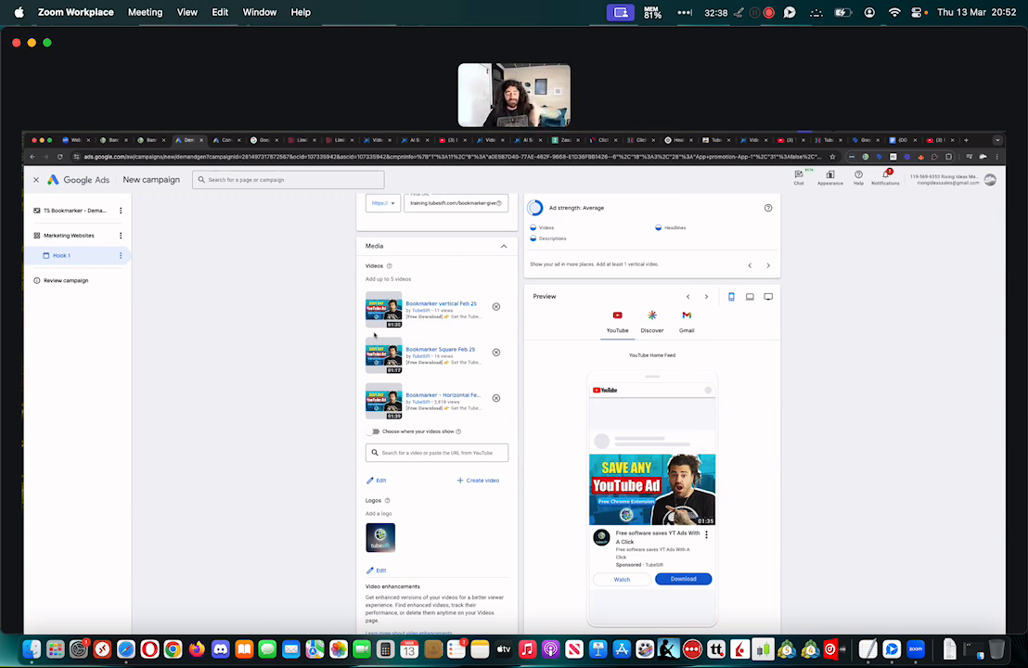
scroll(376, 336, down, 3)
scroll(375, 334, down, 15)
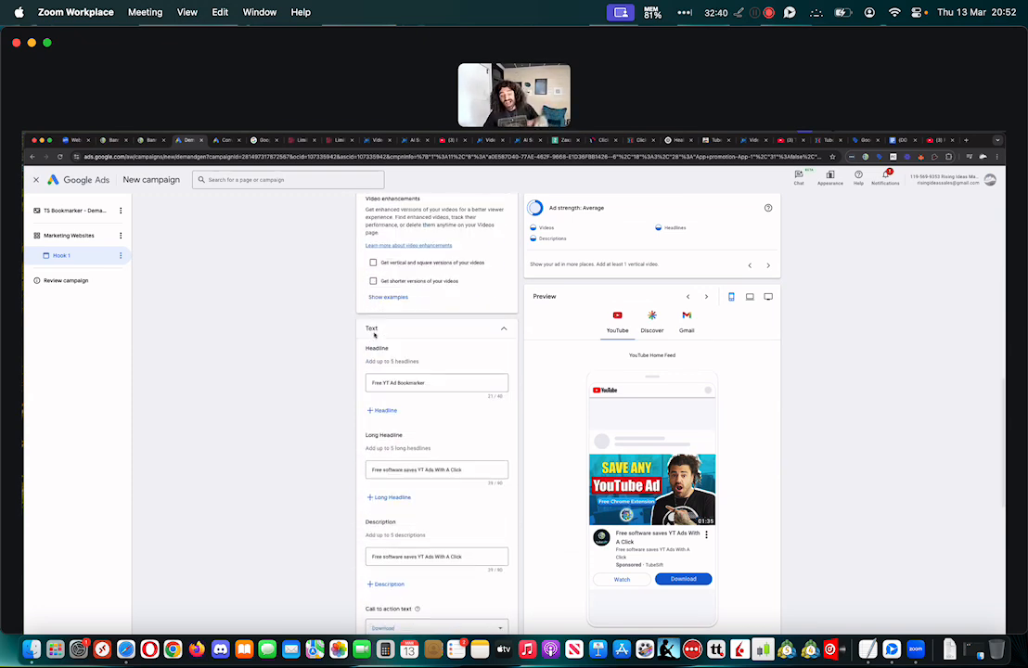
scroll(375, 336, down, 5)
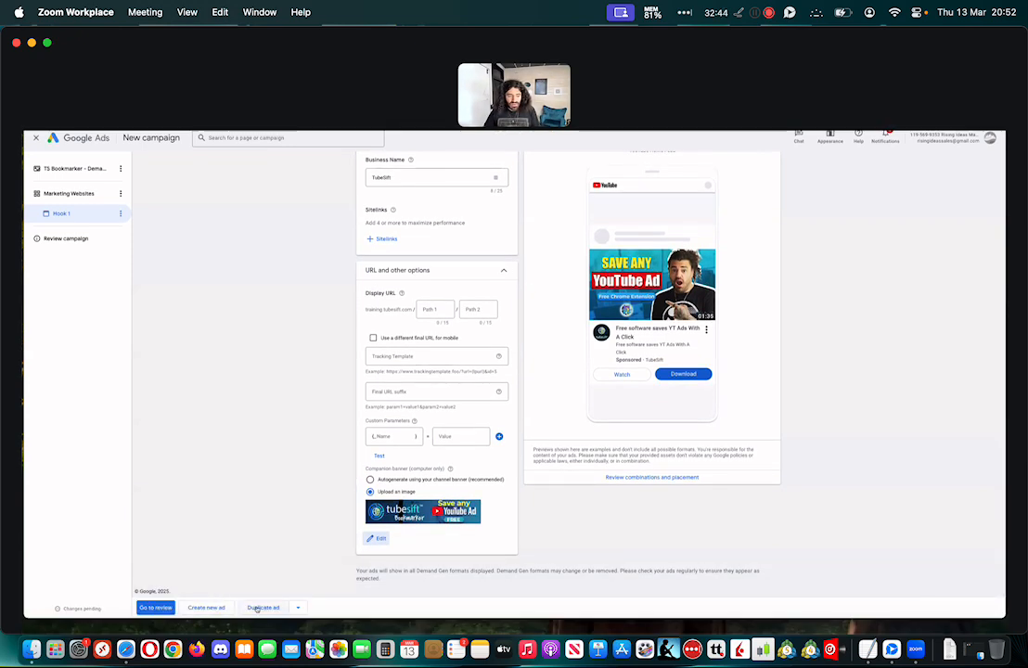
Duplicate the Hook 1 ad twice within the Marketing Websites ad group
click(260, 608)
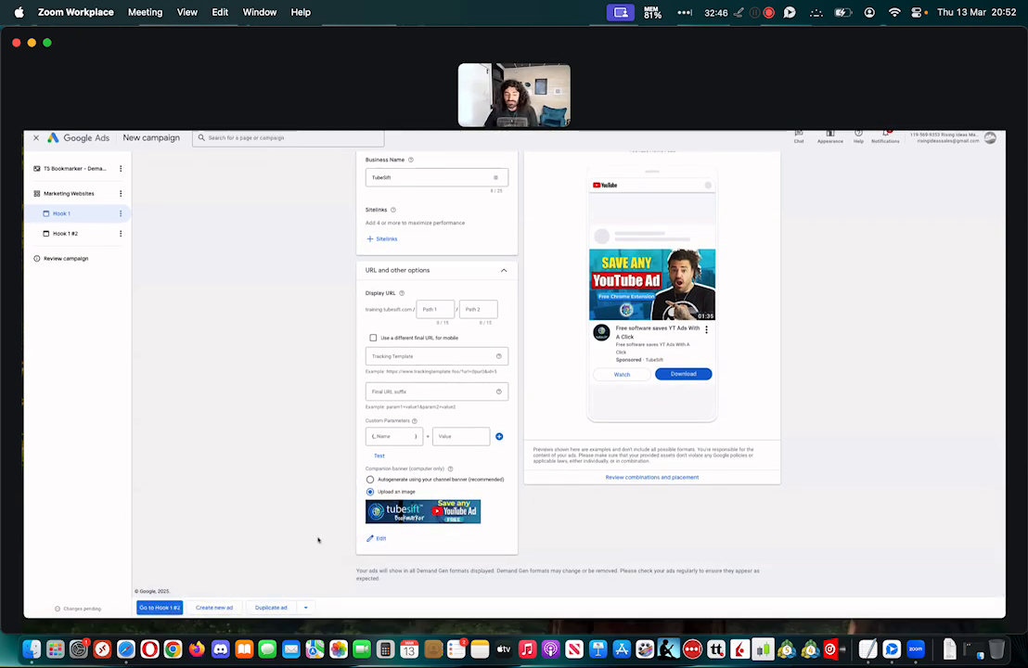
scroll(310, 518, up, 10)
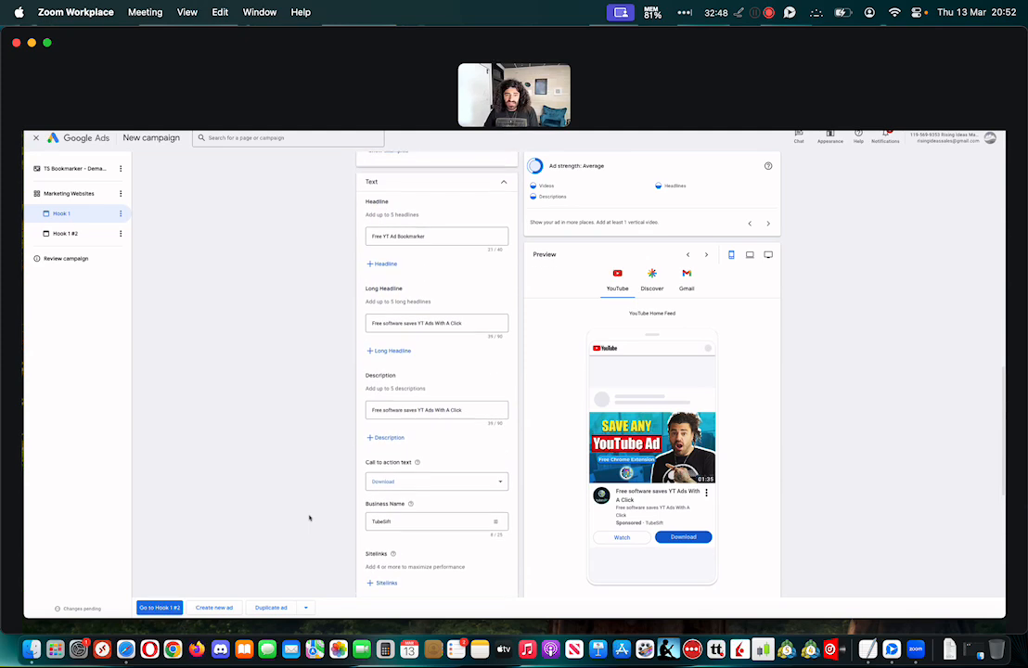
scroll(310, 518, down, 10)
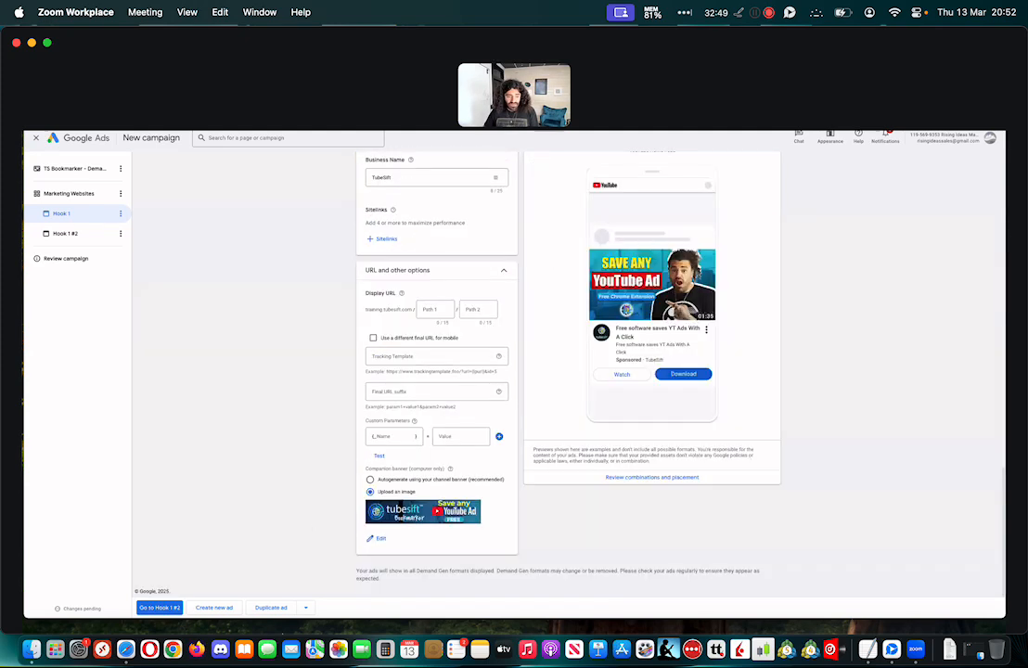
click(275, 608)
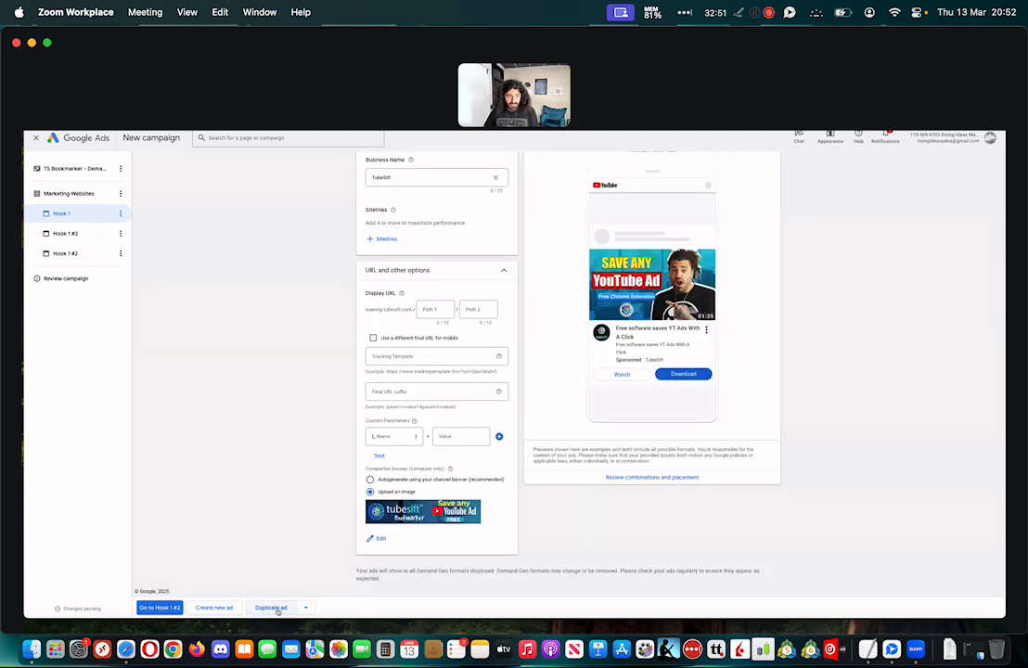
Open the duplicate ad listed directly below Hook 1 and rename it "Hook 2"
click(79, 236)
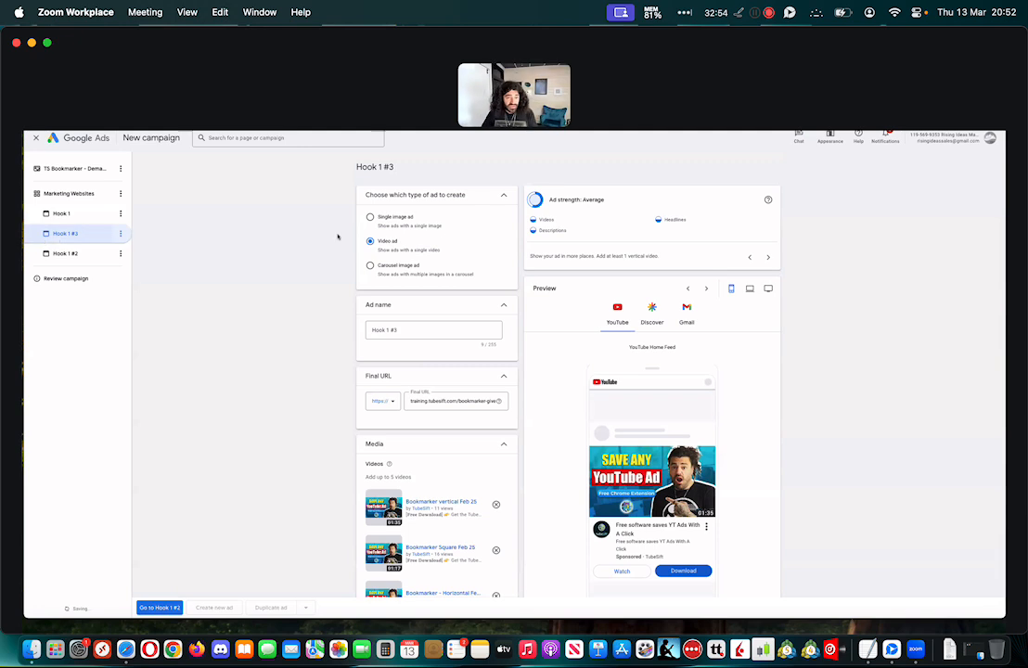
click(388, 329)
text(2)
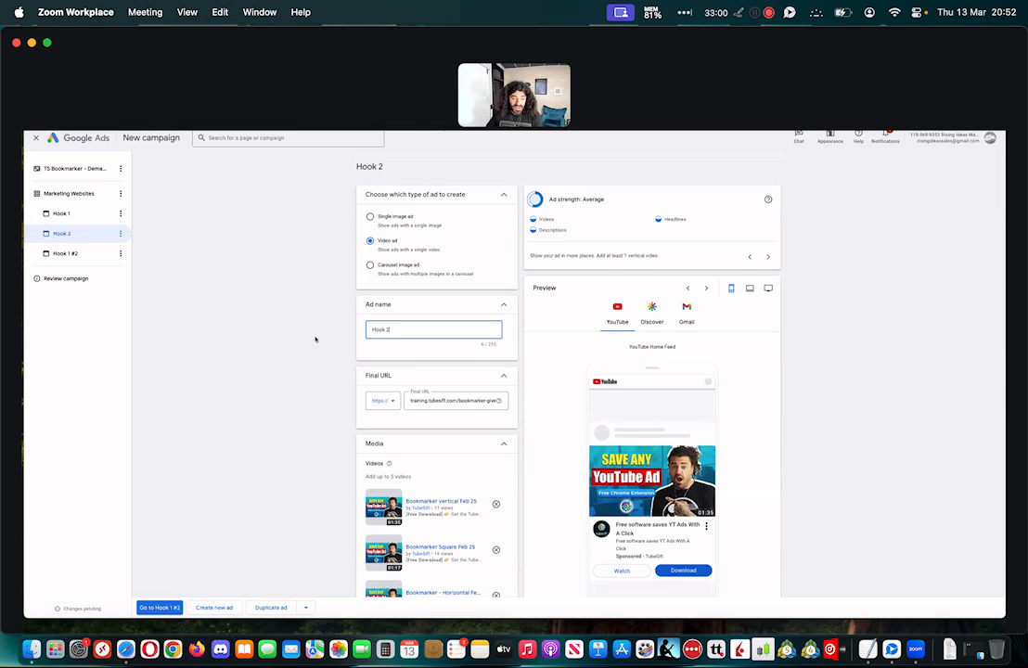
Remove the vertical, square and horizontal Bookmarker videos from the Hook 2 ad
scroll(496, 429, down, 3)
click(496, 425)
click(496, 426)
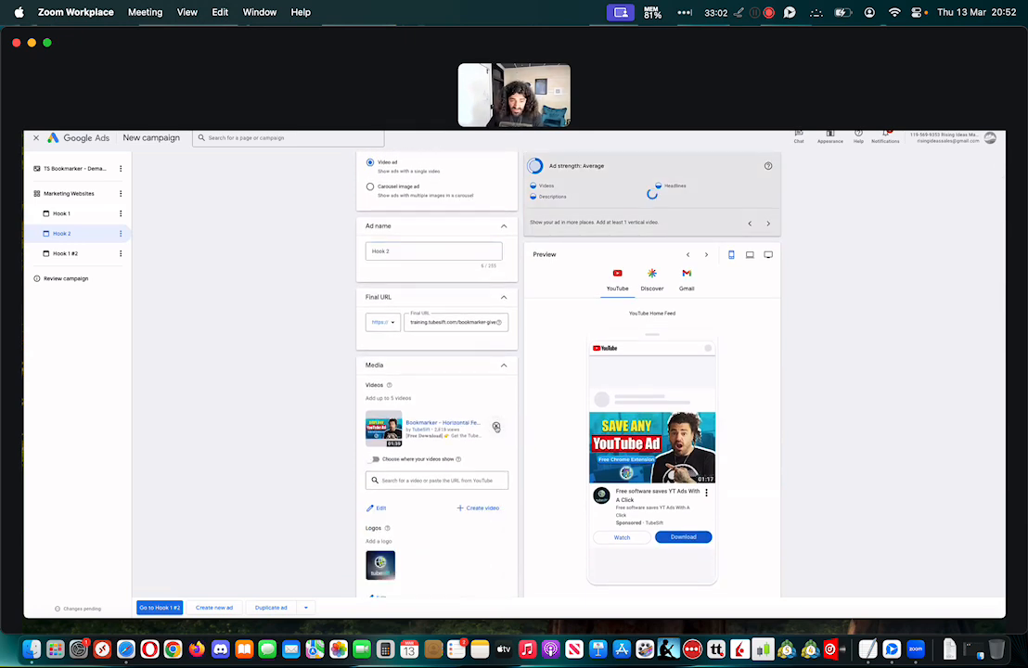
click(496, 426)
Switch to Notes and copy the first YouTube link under Video Ads in the bookmarker funnel note
click(432, 616)
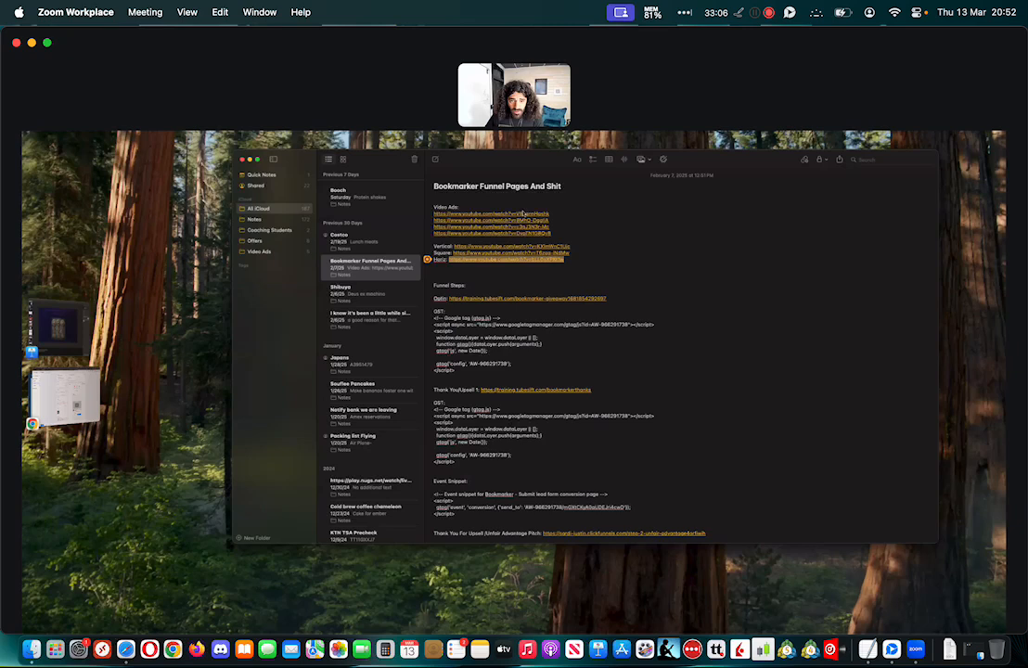
right_click(522, 213)
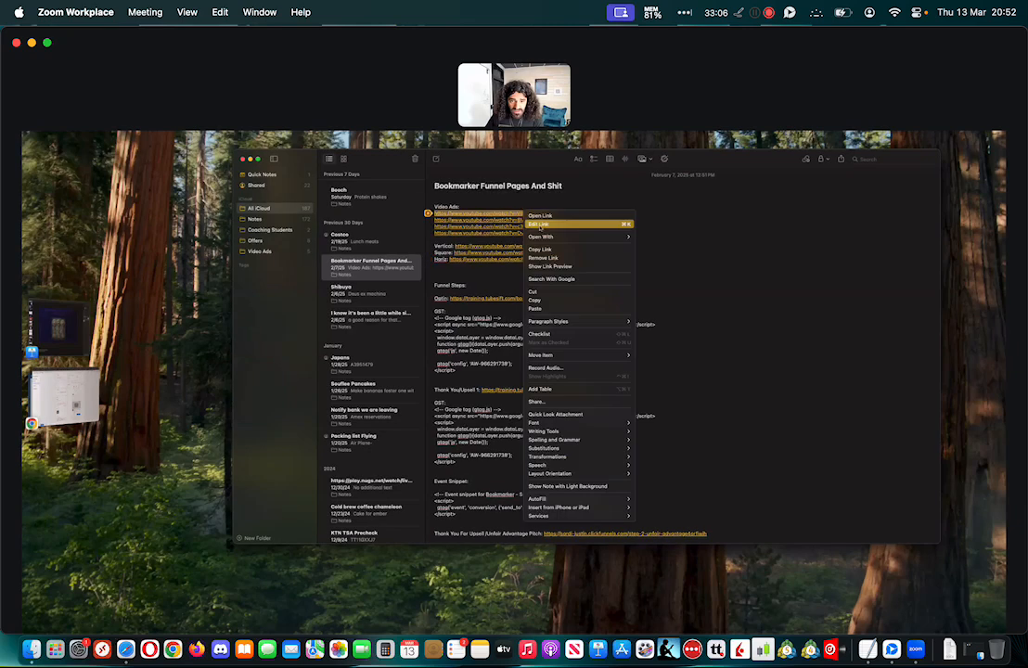
click(553, 302)
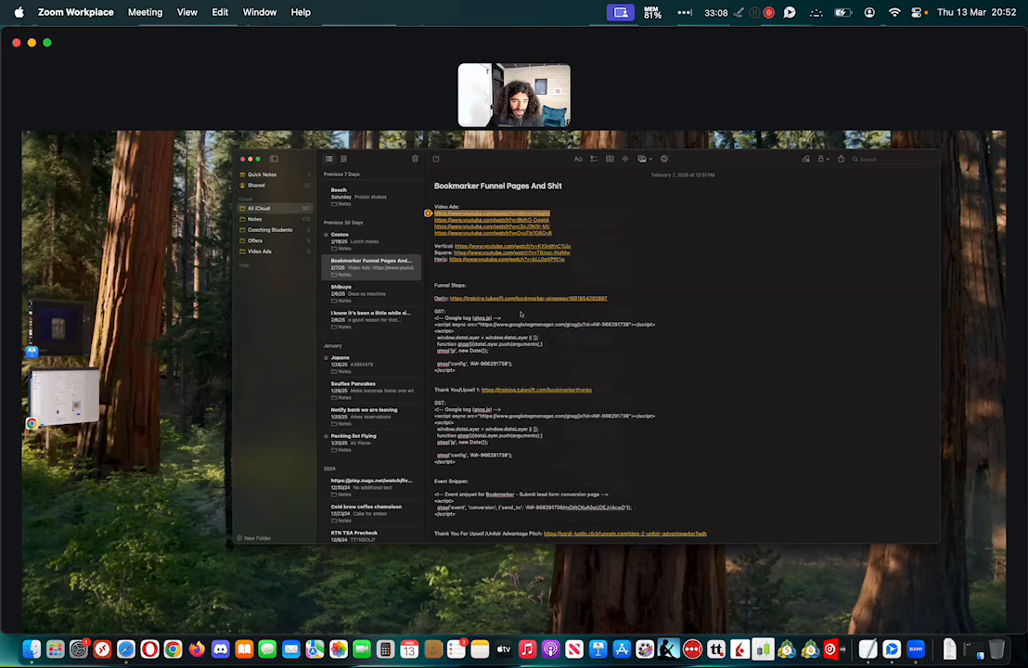
Switch back to Google Ads and add the copied YouTube video to the Hook 2 ad's media
click(62, 403)
click(408, 418)
key(super+v)
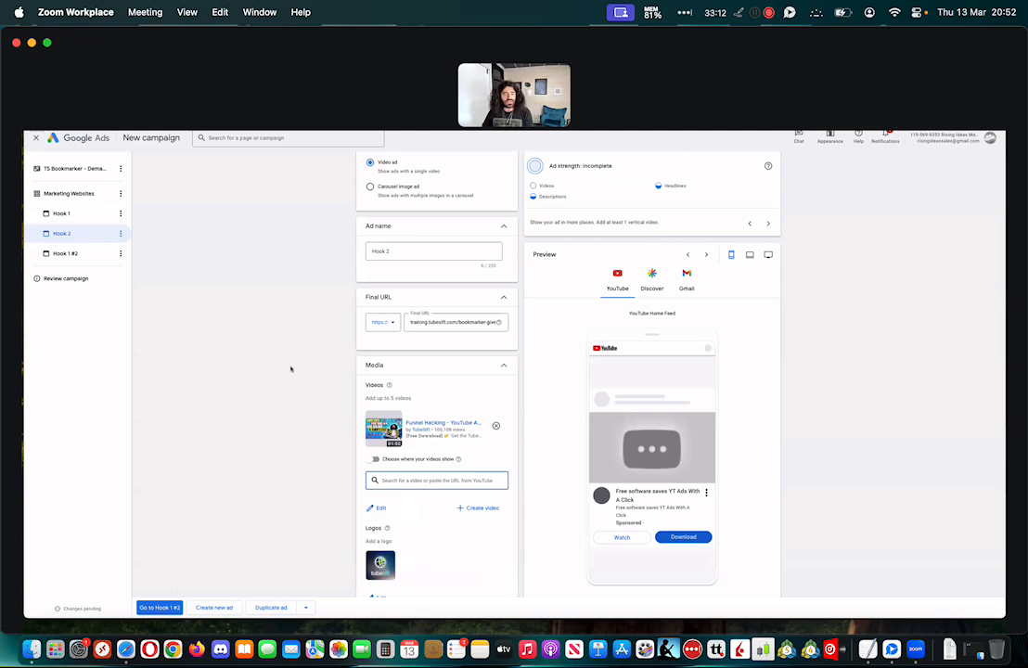
scroll(308, 378, down, 10)
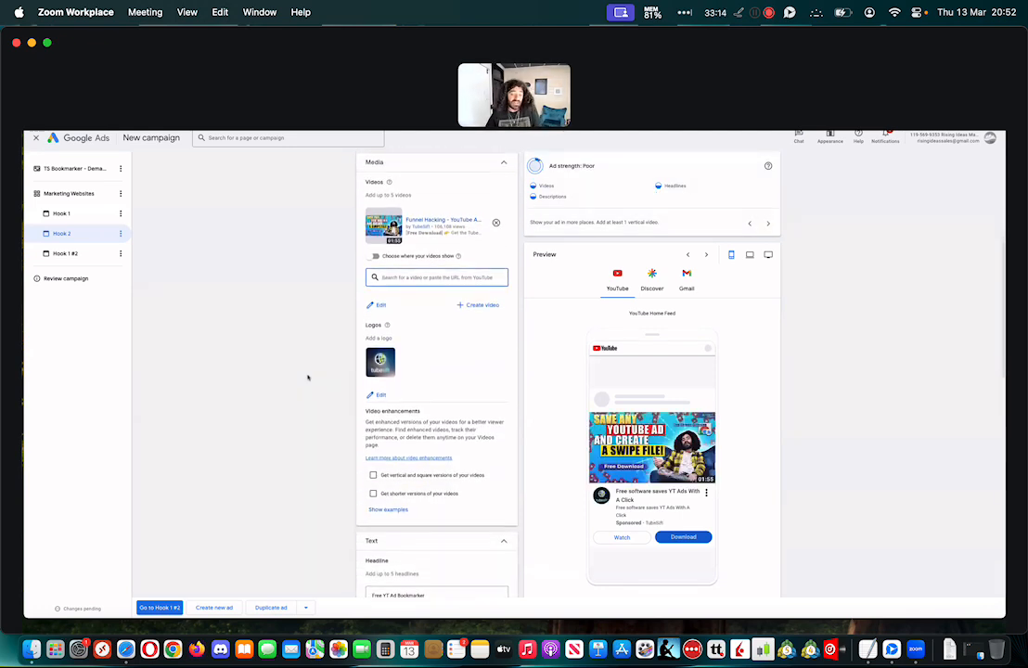
scroll(308, 378, down, 5)
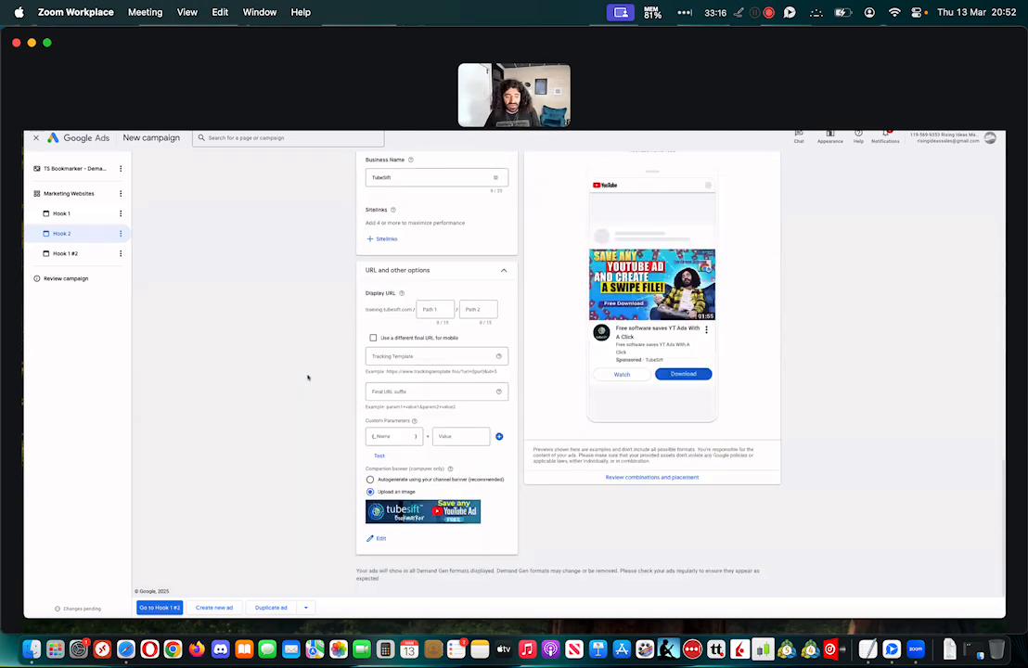
scroll(308, 378, up, 4)
scroll(308, 378, up, 2)
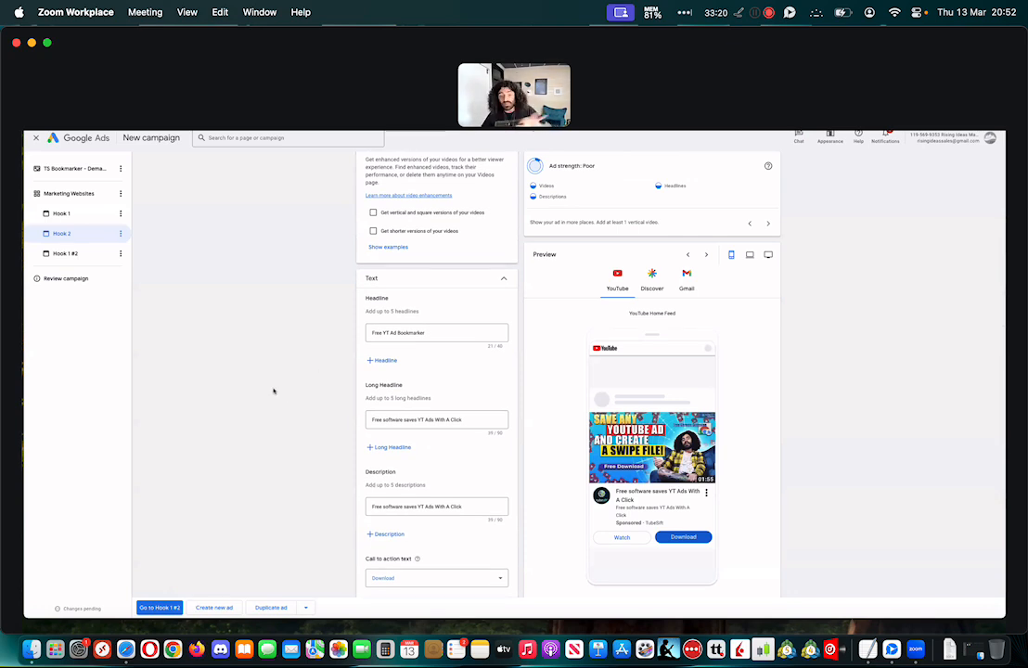
Delete the Hook 2 and Hook 1 #2 ads from the Marketing Websites ad group
click(122, 234)
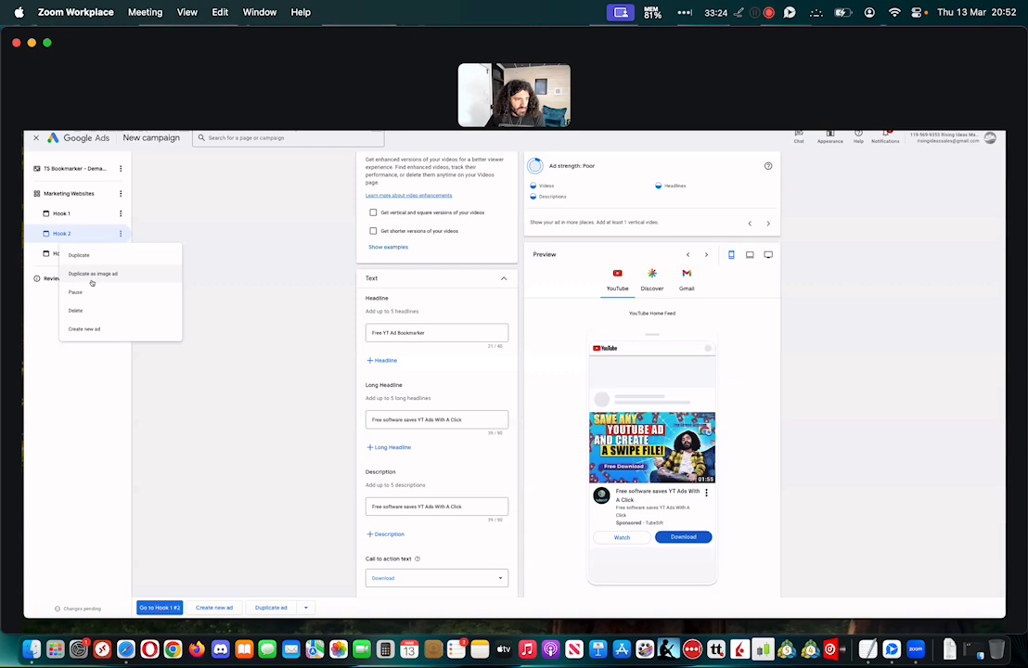
click(83, 313)
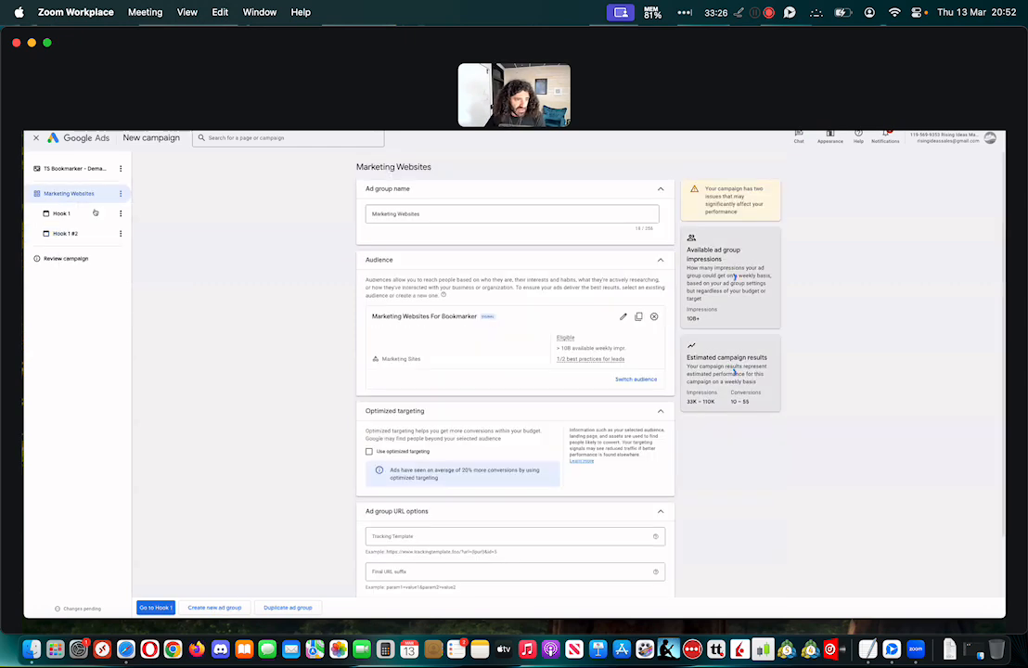
click(120, 235)
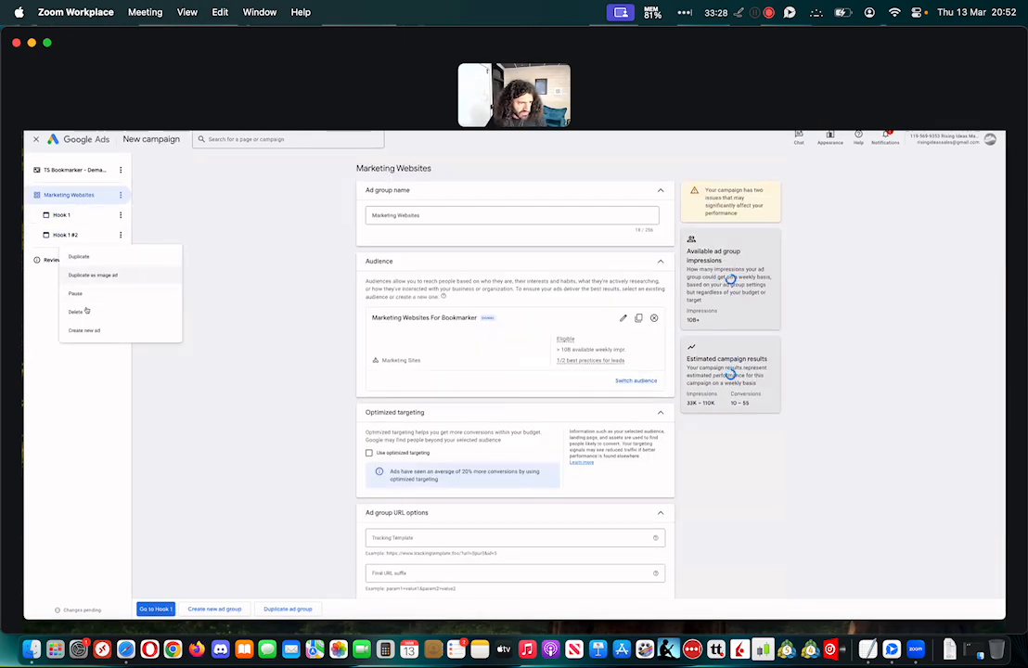
click(82, 314)
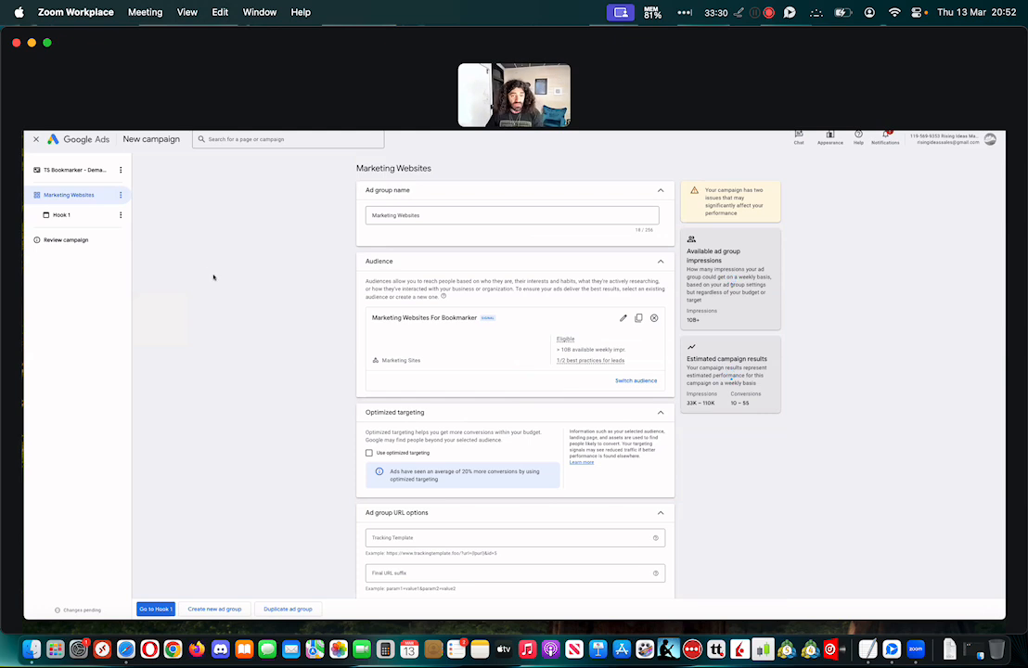
Go through the Hook 1 ad to the campaign review, expand the campaign details, and publish the campaign
scroll(223, 285, down, 3)
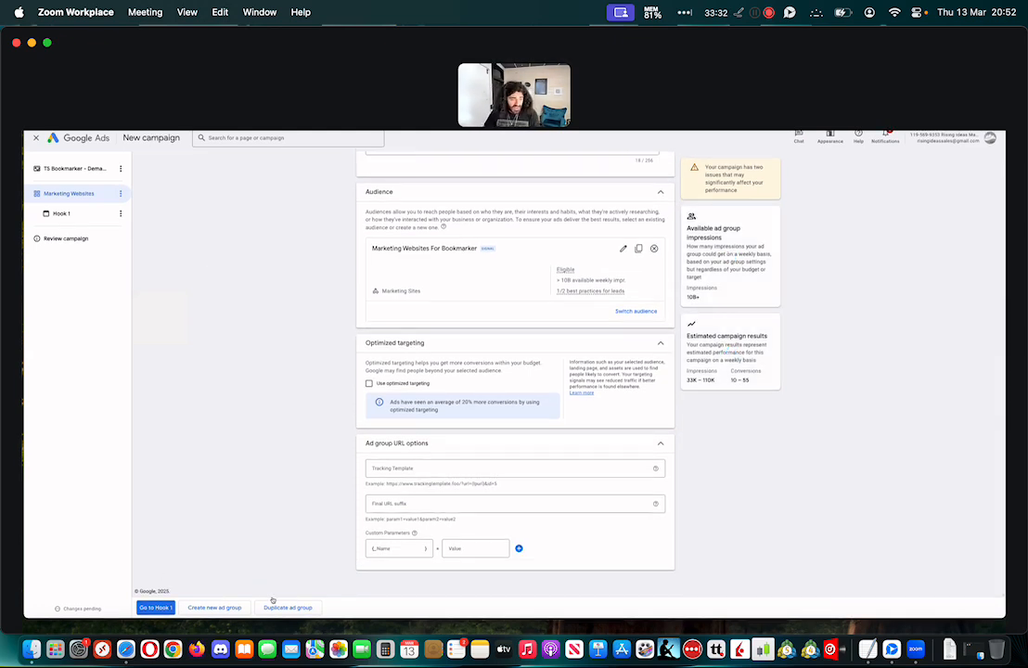
click(157, 608)
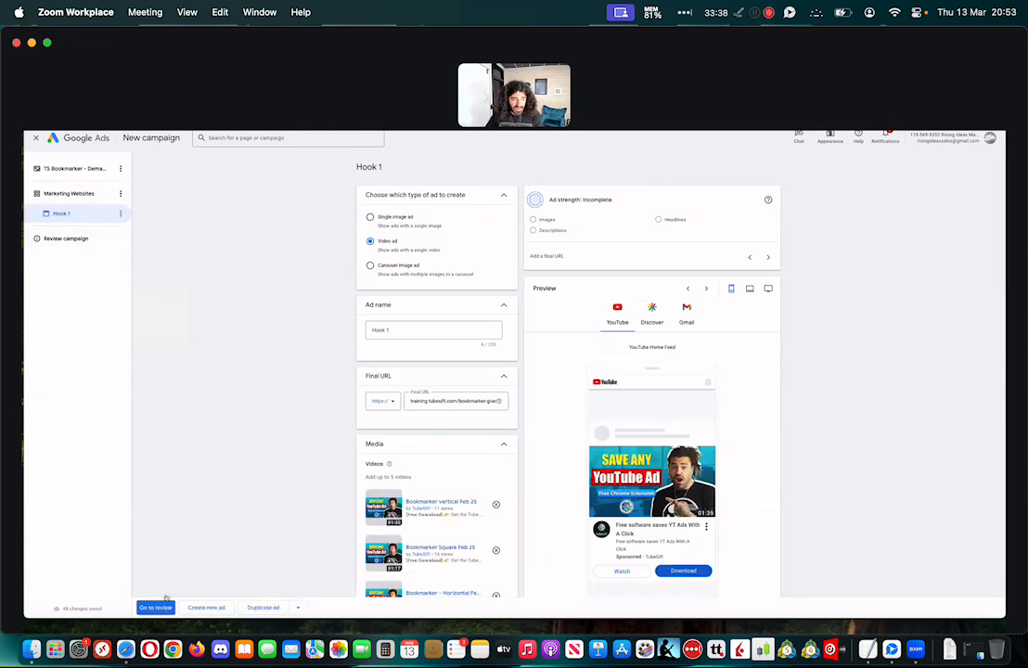
click(155, 607)
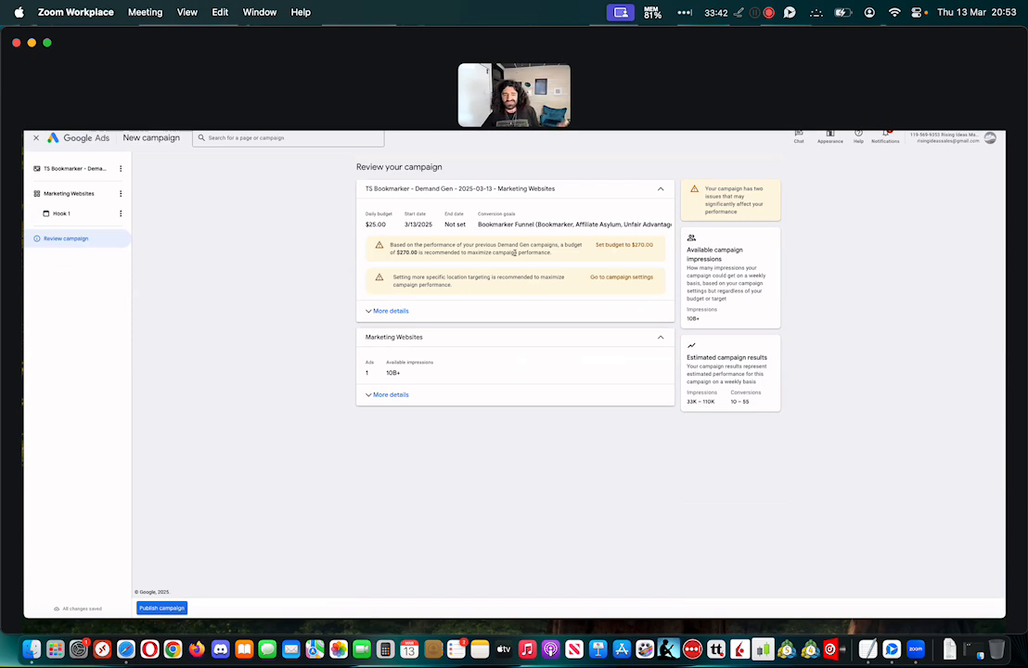
click(373, 317)
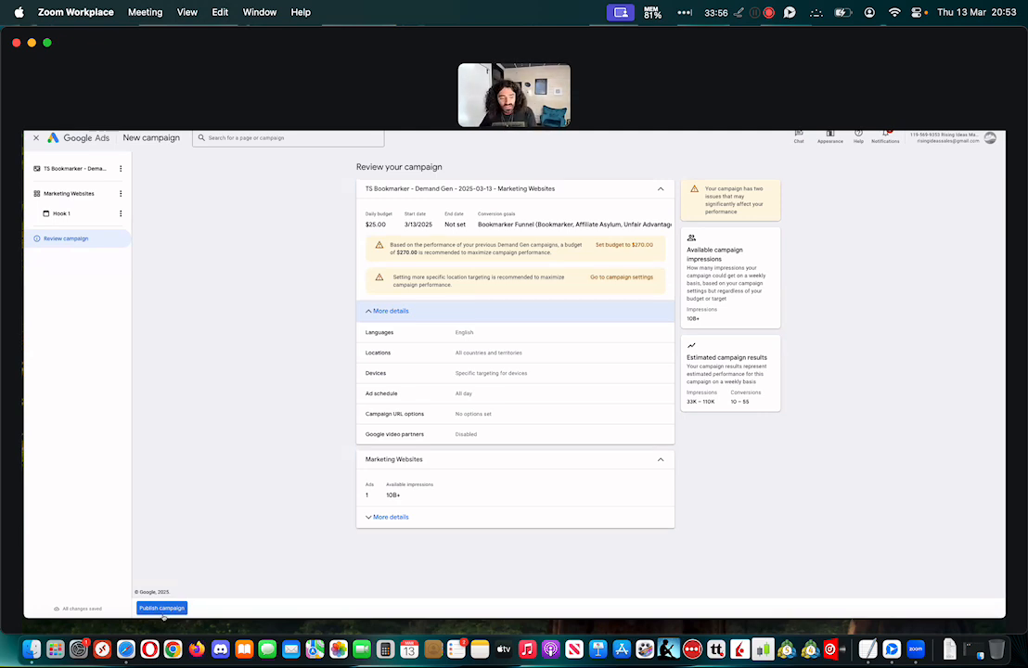
click(162, 608)
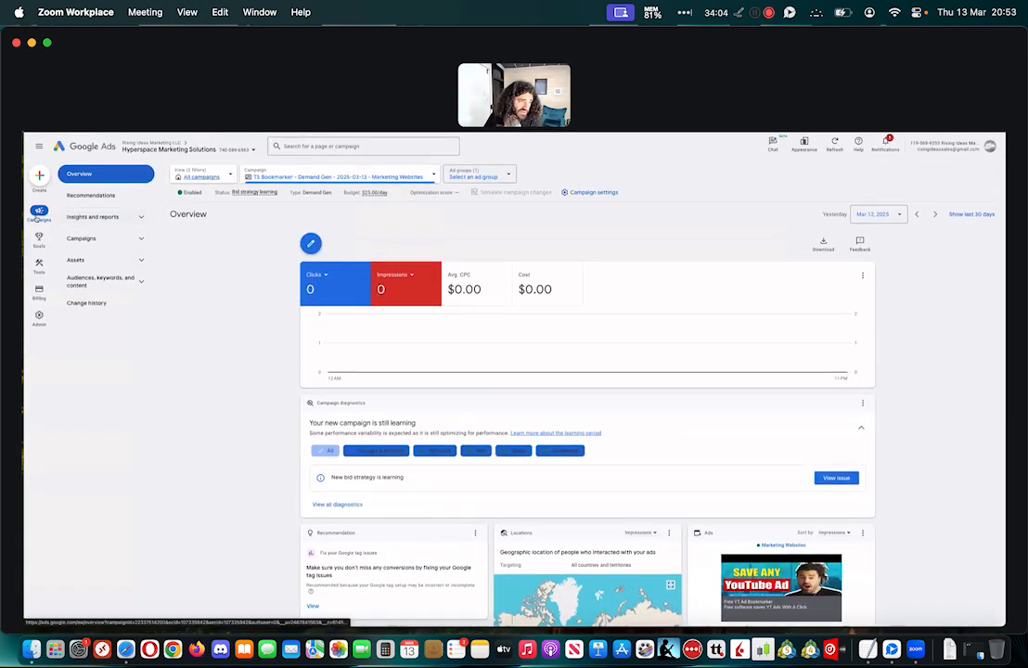
Open the campaigns table and widen it from the new campaign to all campaigns in the view
click(81, 238)
click(91, 262)
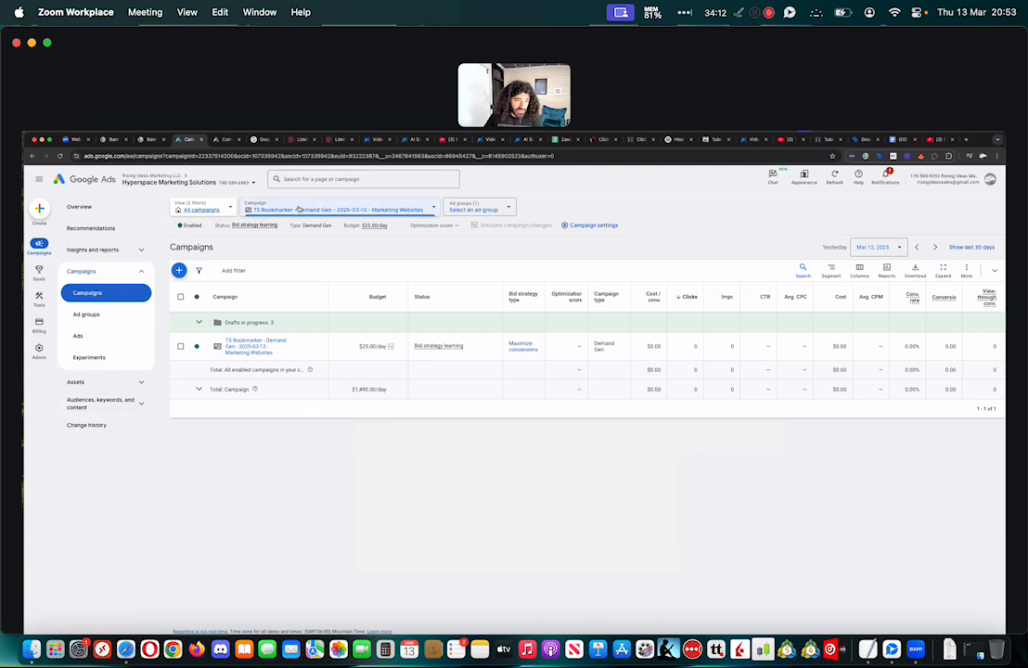
click(294, 211)
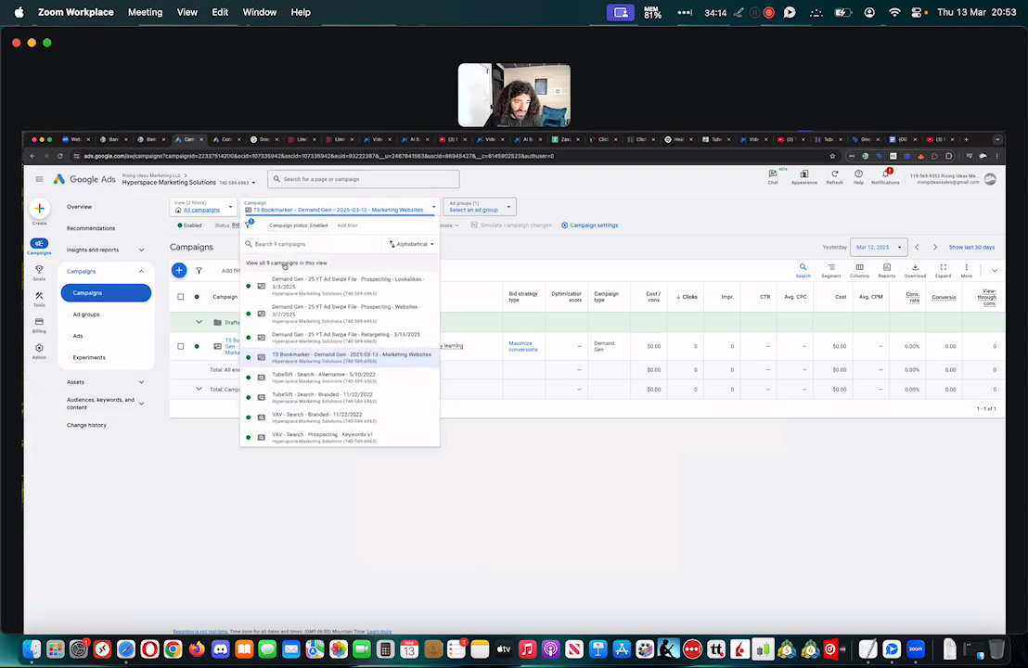
click(285, 263)
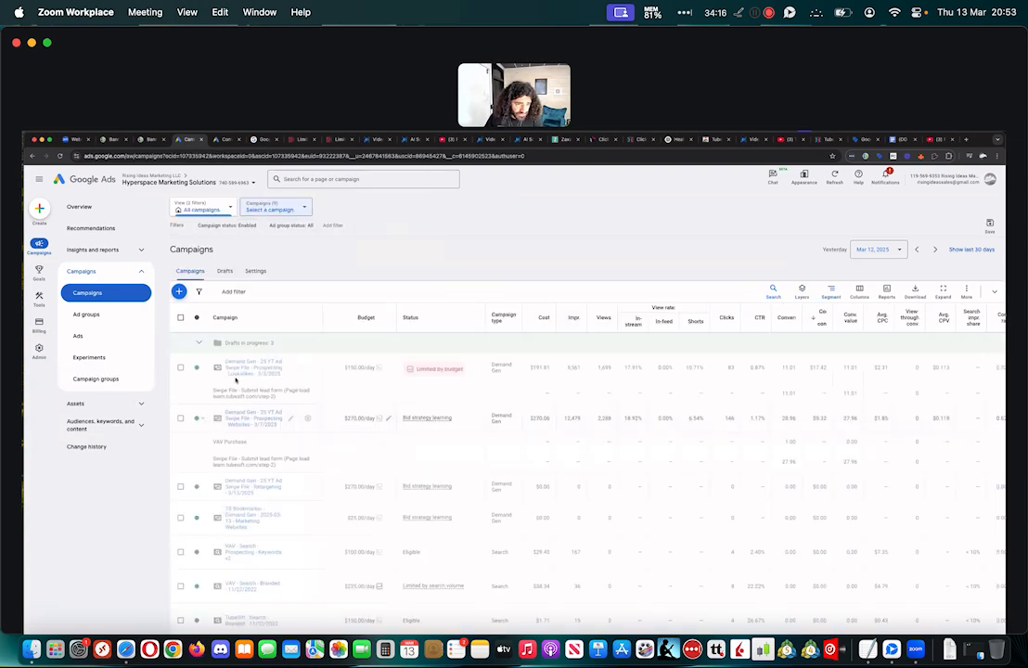
Copy the TS Bookmarker - Demand Gen - 2025-03-13 - Marketing Websites campaign and clear the row selection
scroll(243, 393, down, 3)
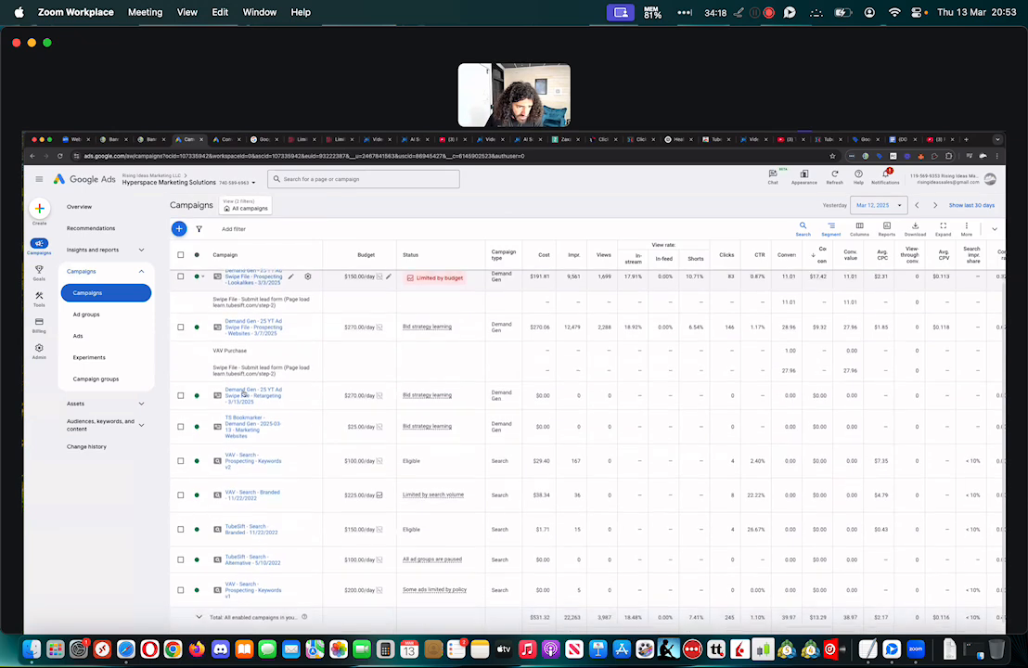
scroll(260, 388, down, 2)
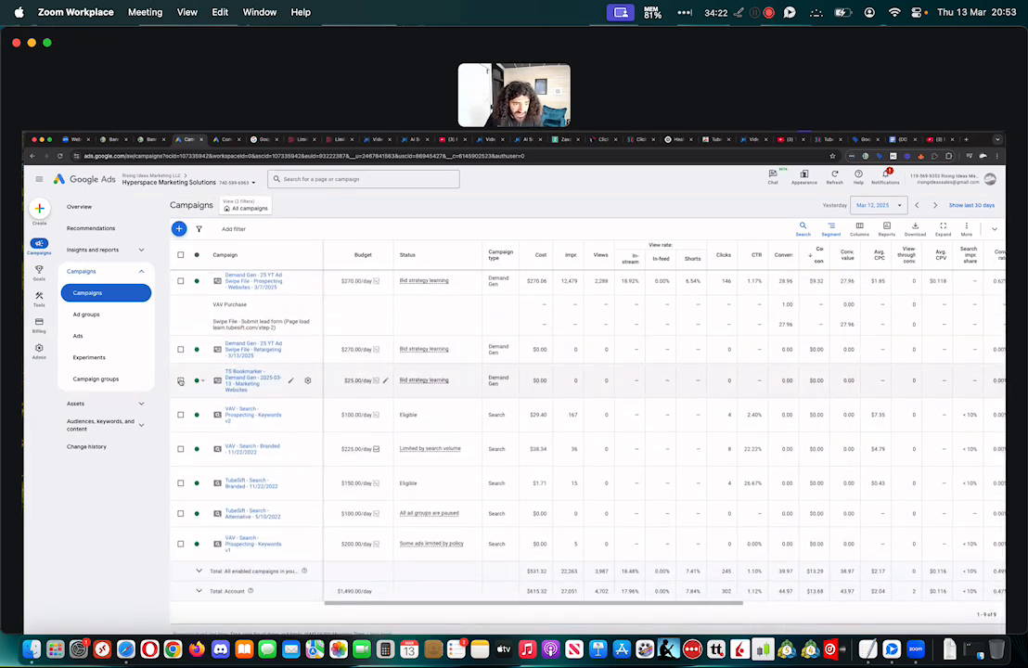
click(181, 381)
click(222, 229)
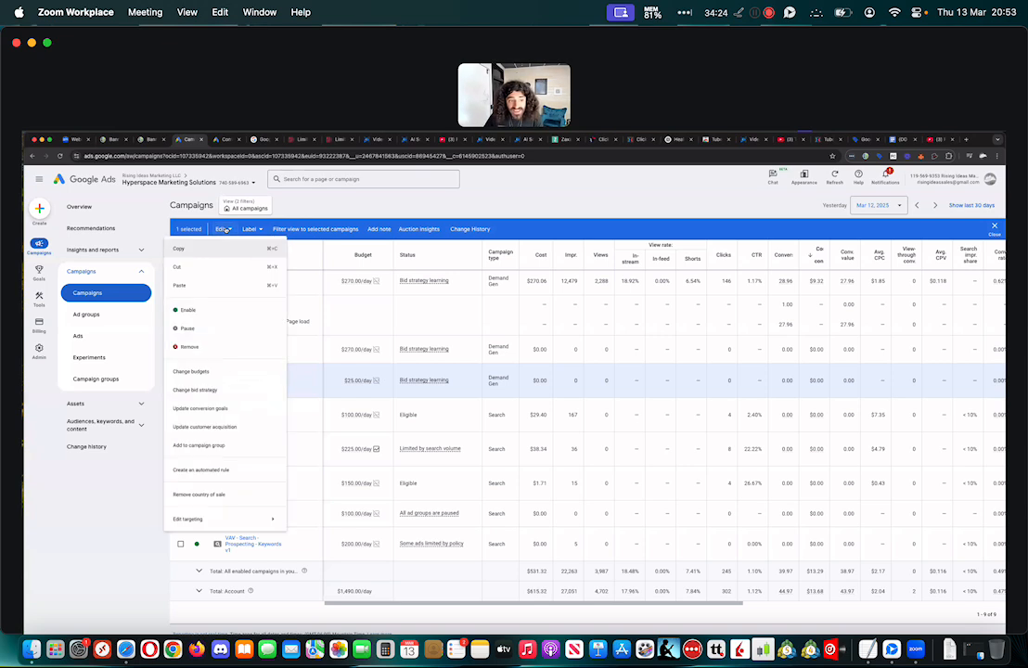
click(185, 249)
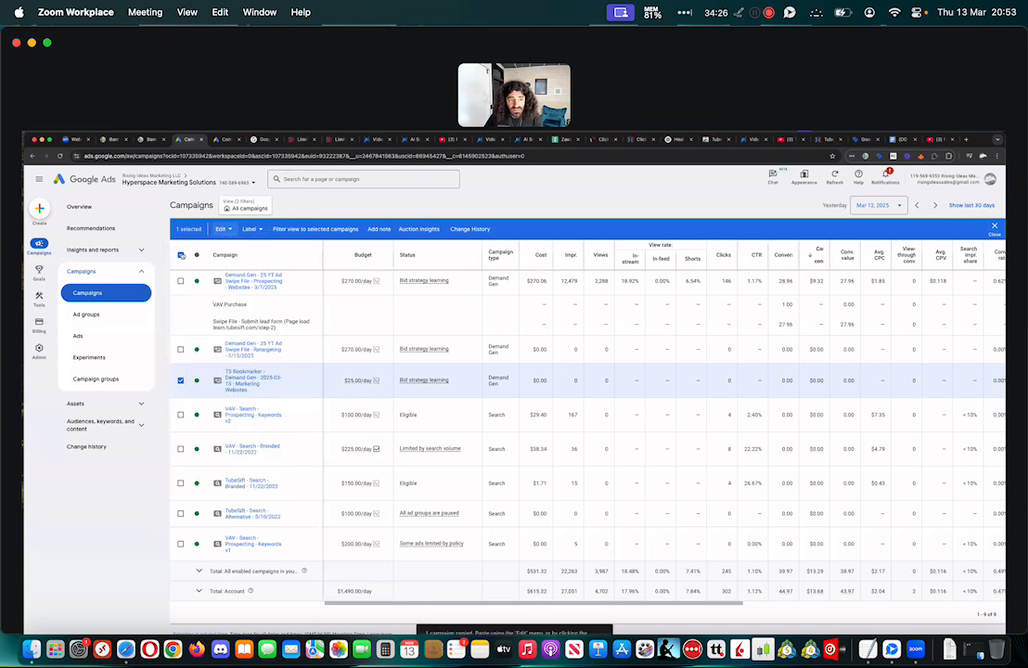
click(181, 255)
click(181, 256)
Paste the copied campaign into the Hyperspace Marketing Solutions account, leaving the pause and date adjustment options off
scroll(210, 243, up, 5)
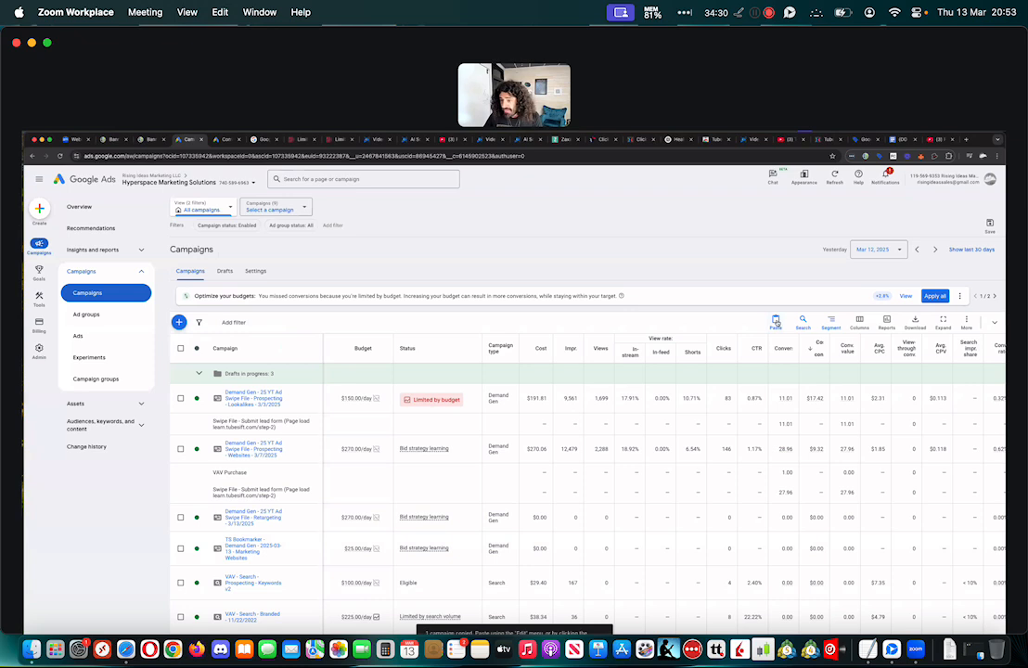
click(776, 322)
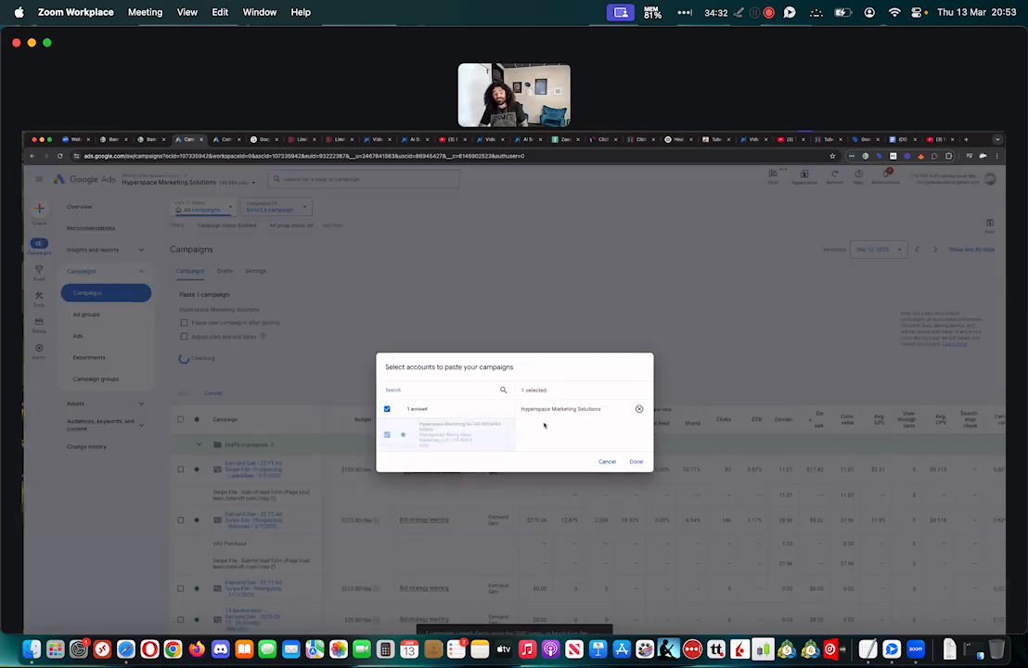
click(637, 461)
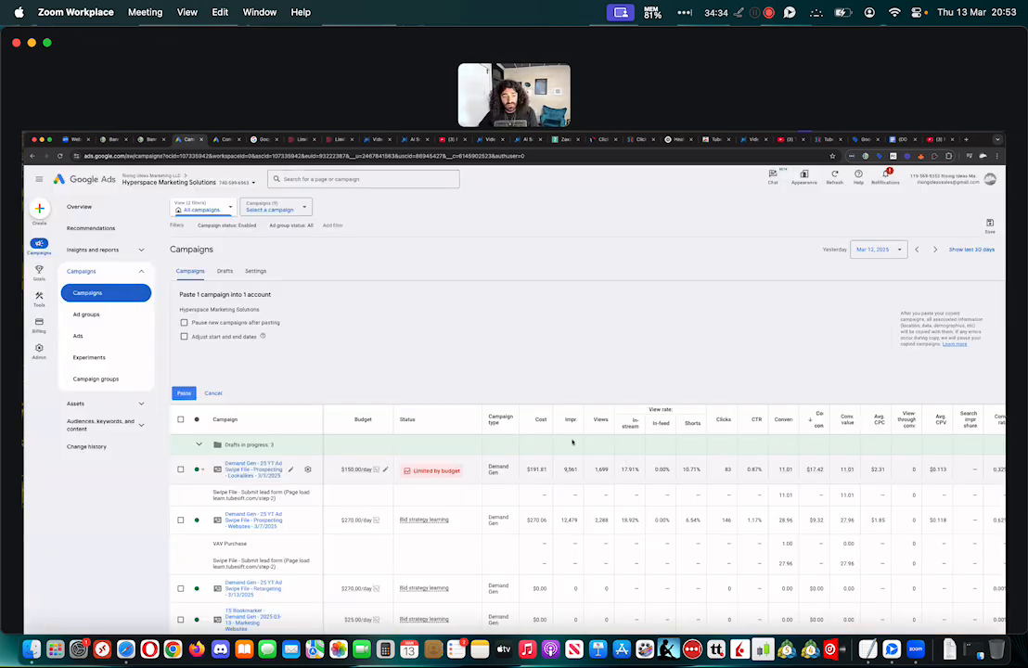
click(185, 393)
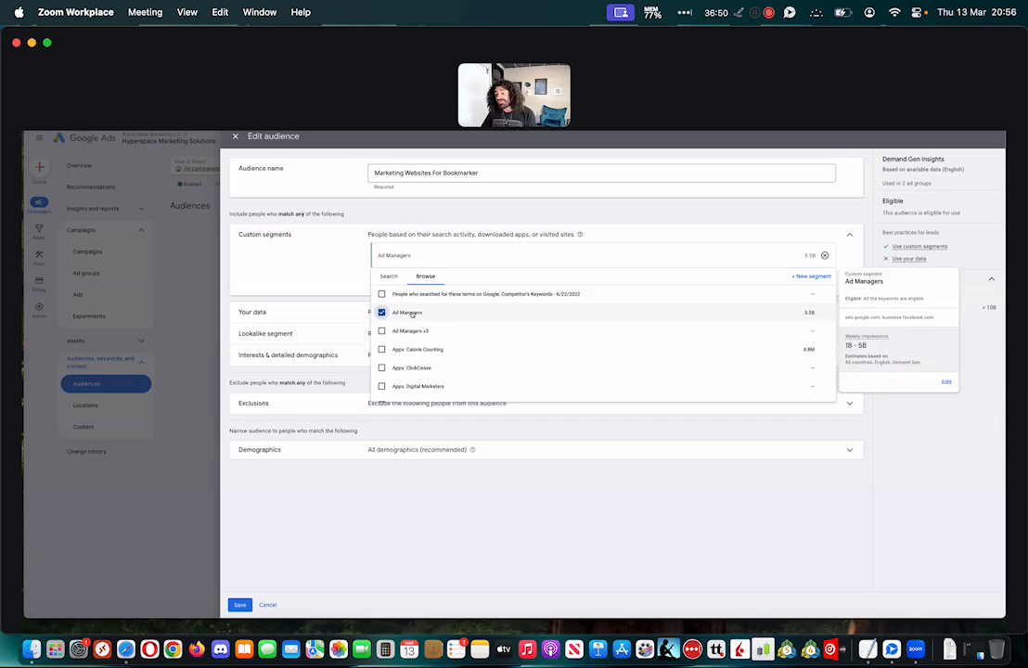
Cancel saving the Marketing Websites For Bookmarker audience and discard its edits
click(349, 275)
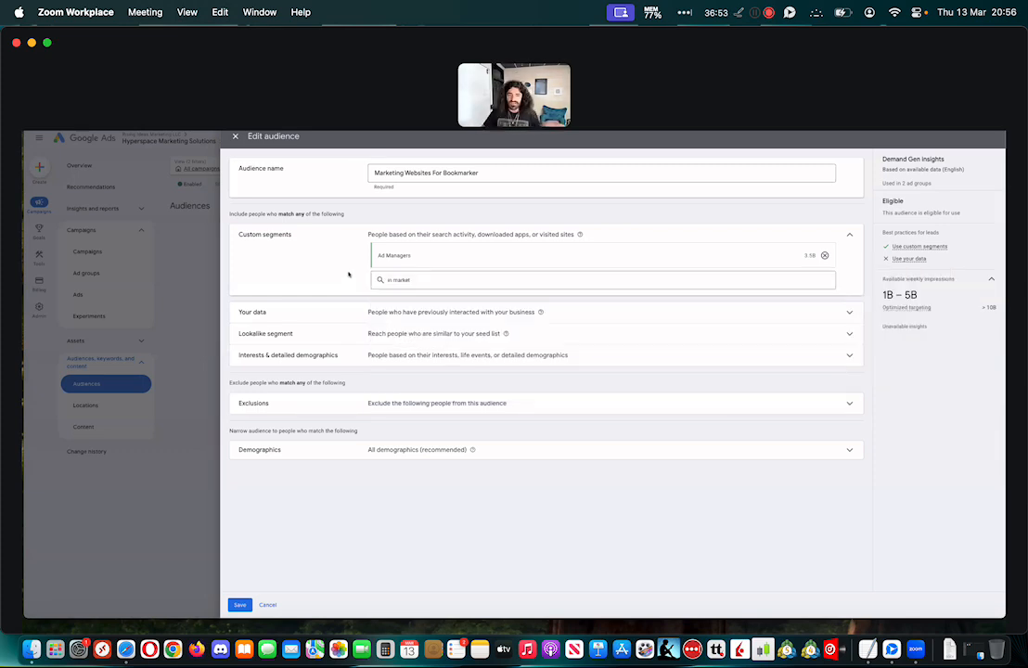
click(240, 605)
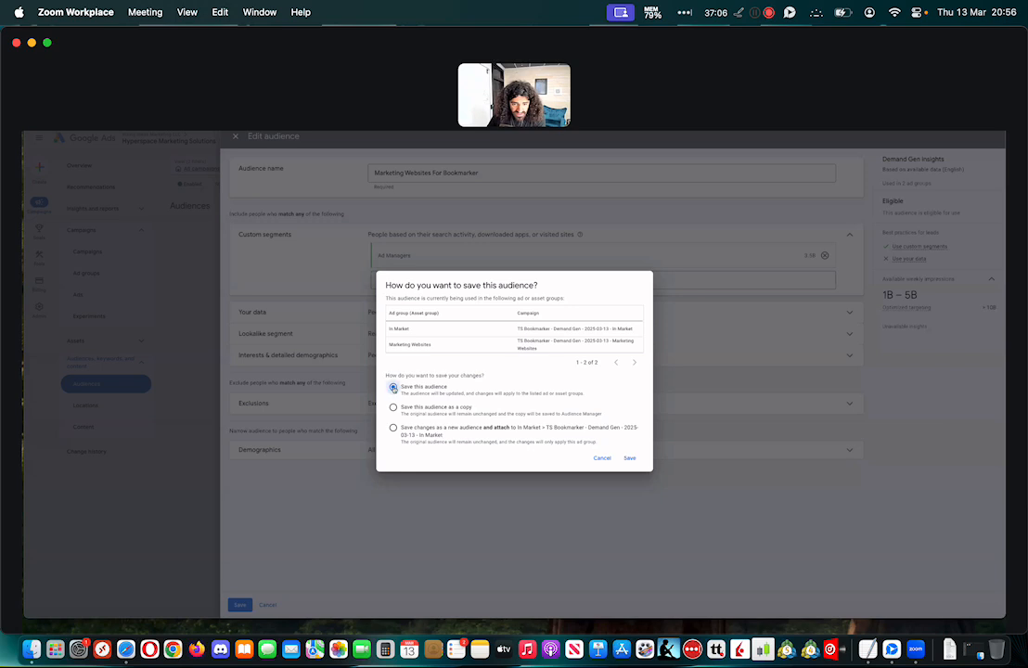
click(602, 458)
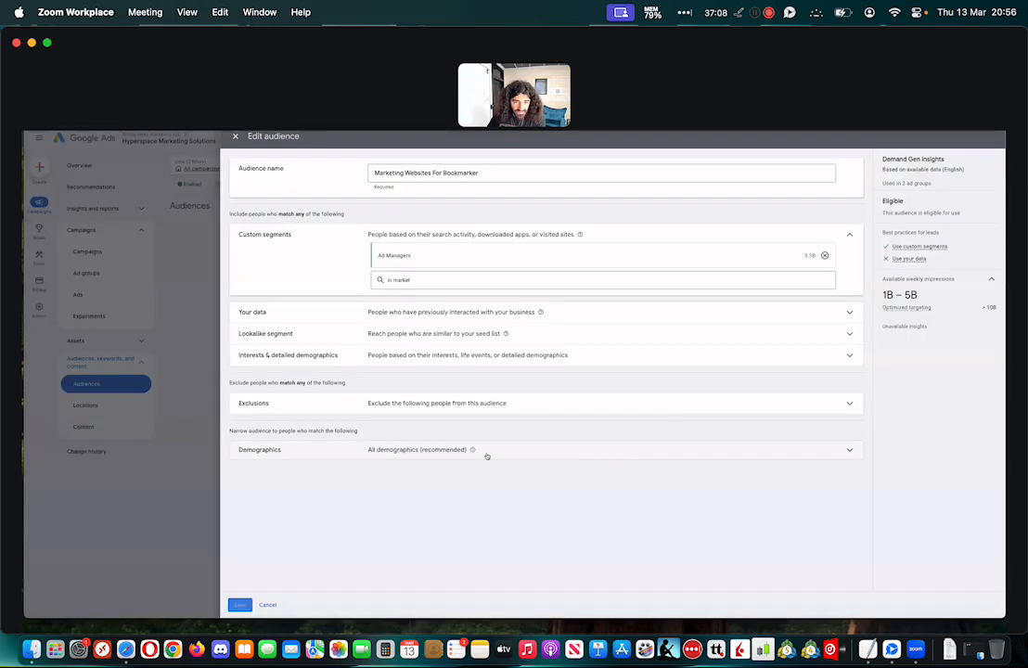
mouse_move(523, 262)
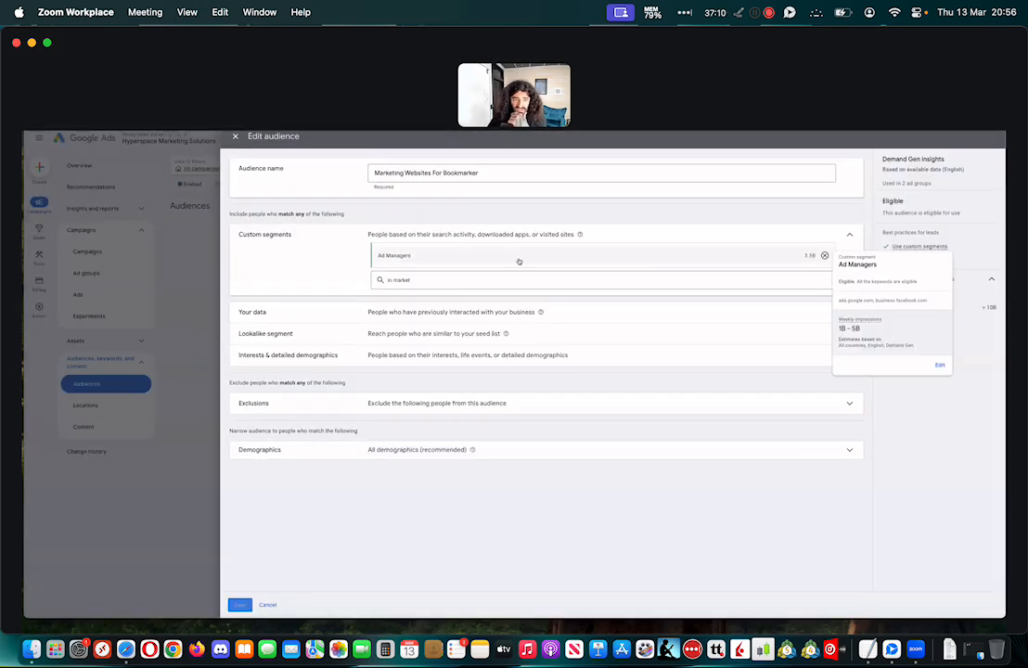
scroll(419, 254, up, 1)
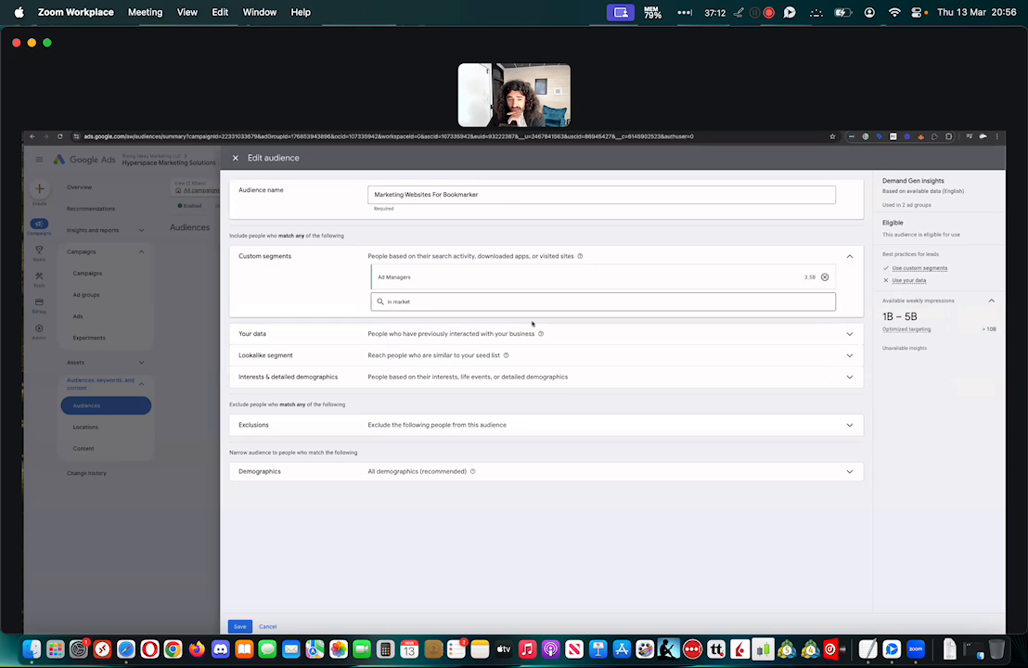
click(268, 605)
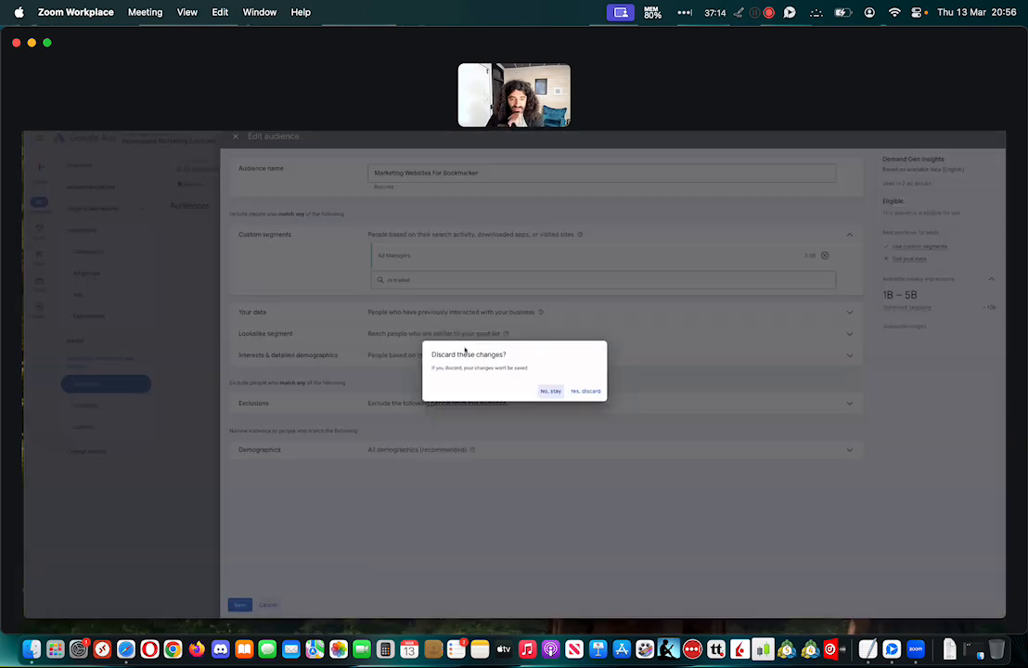
click(582, 392)
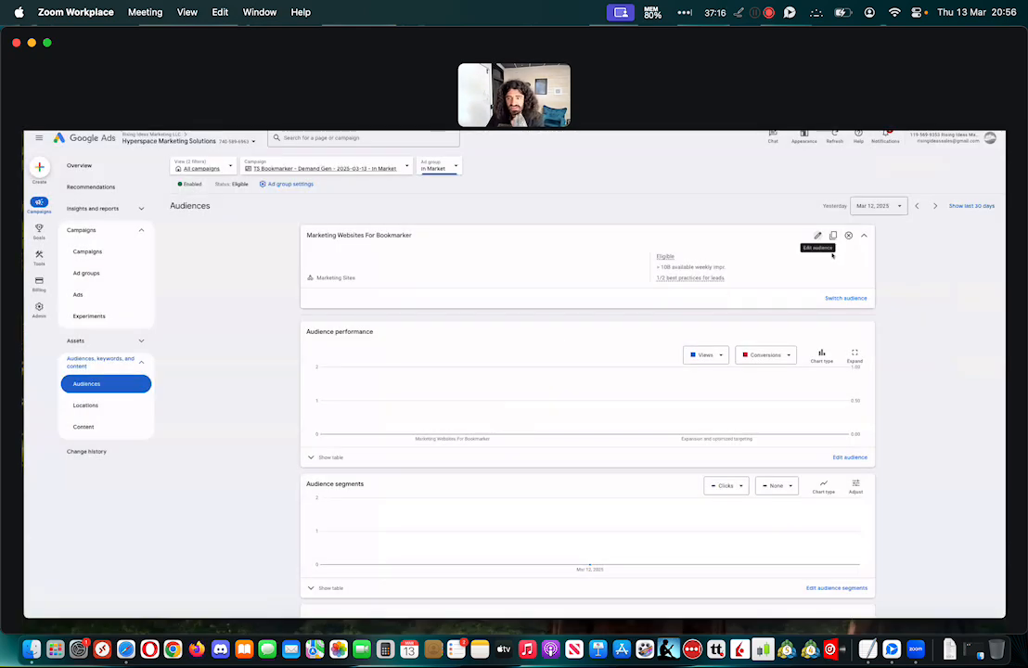
Search the saved audiences for "in market" and switch the In Market ad group to In Market - YT Ads
click(845, 298)
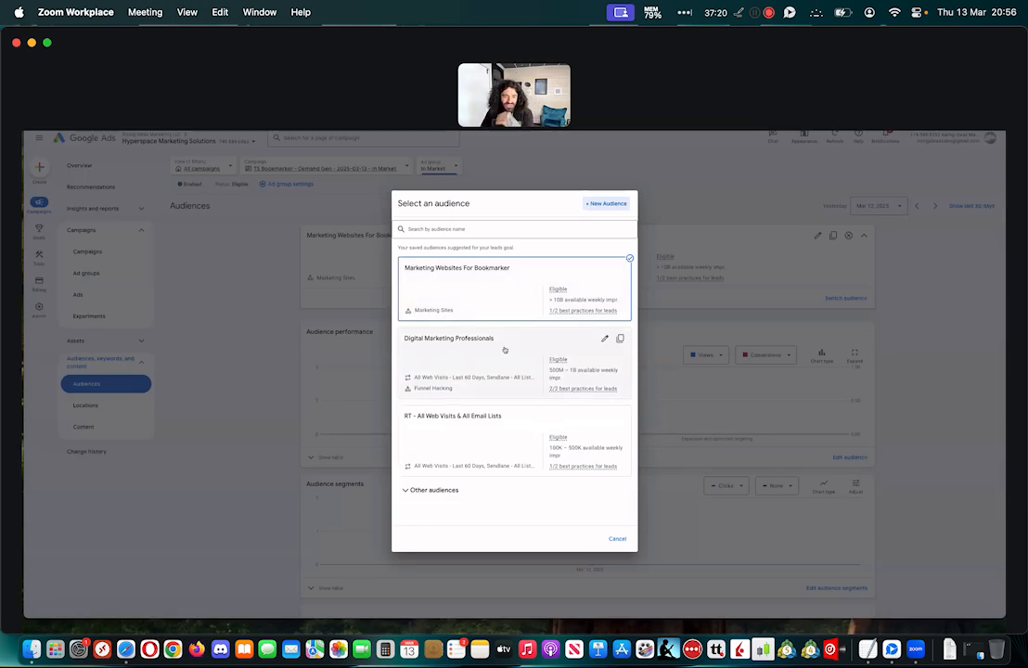
click(470, 232)
text(ni)
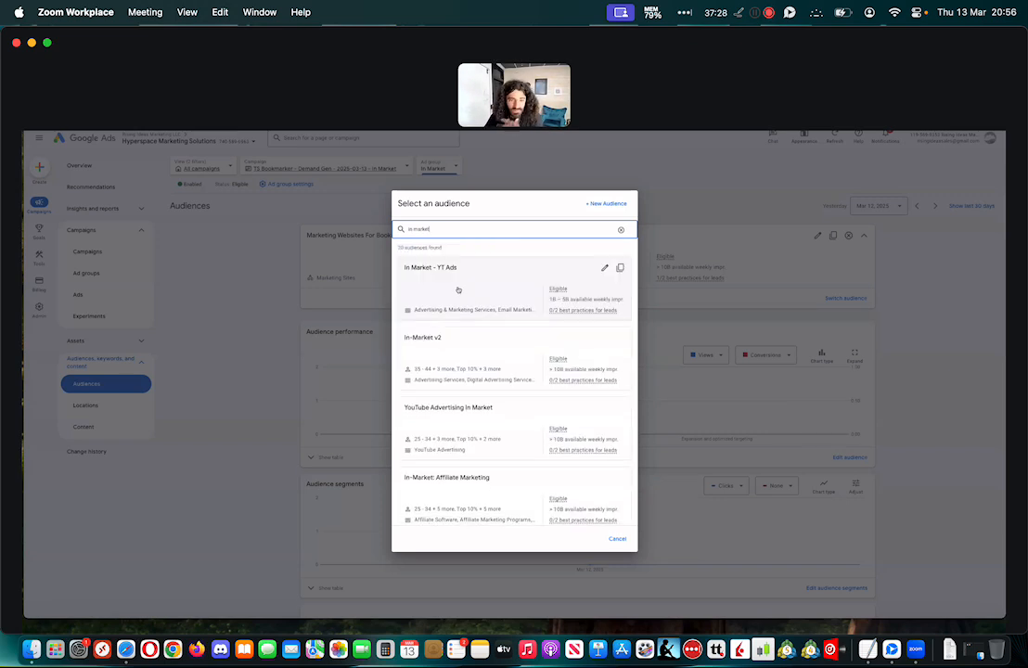
click(480, 290)
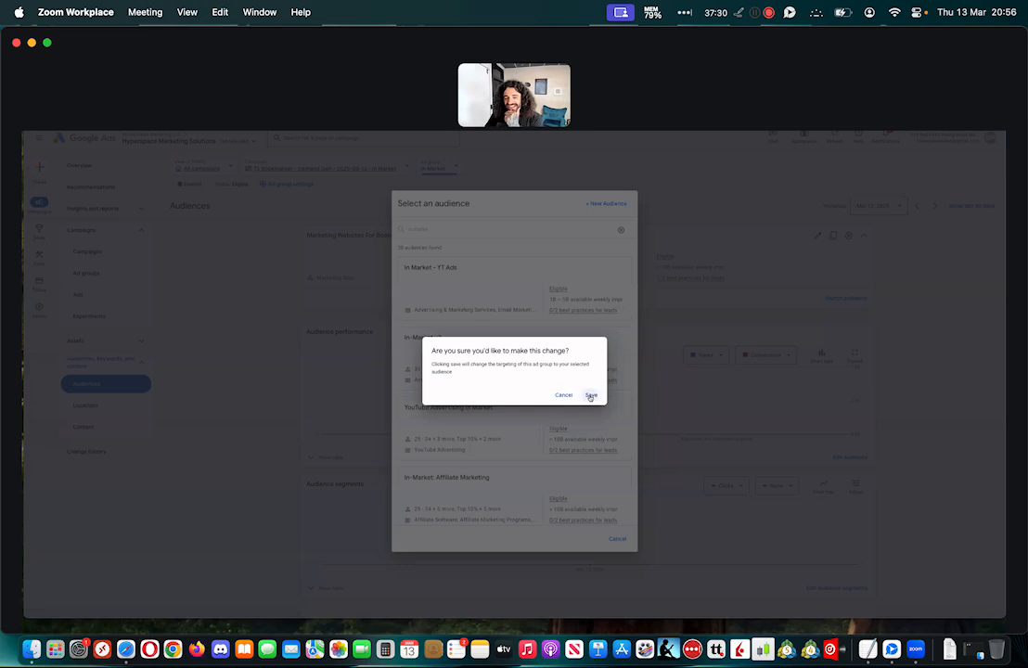
click(590, 394)
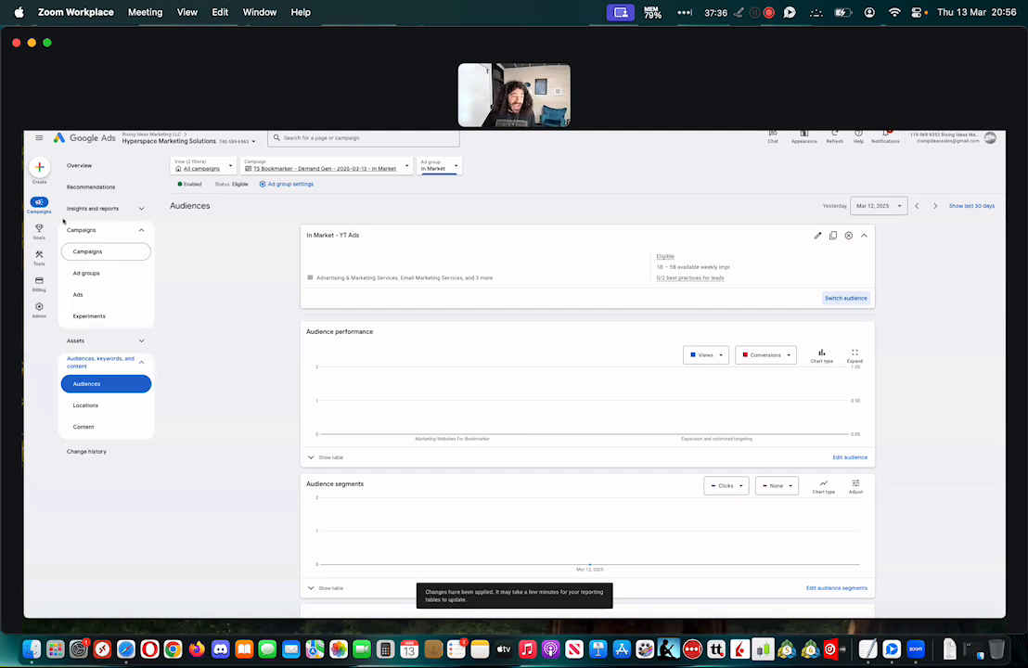
Leave the In Market campaign and show the list of all campaigns in the account
mouse_move(29, 227)
click(80, 165)
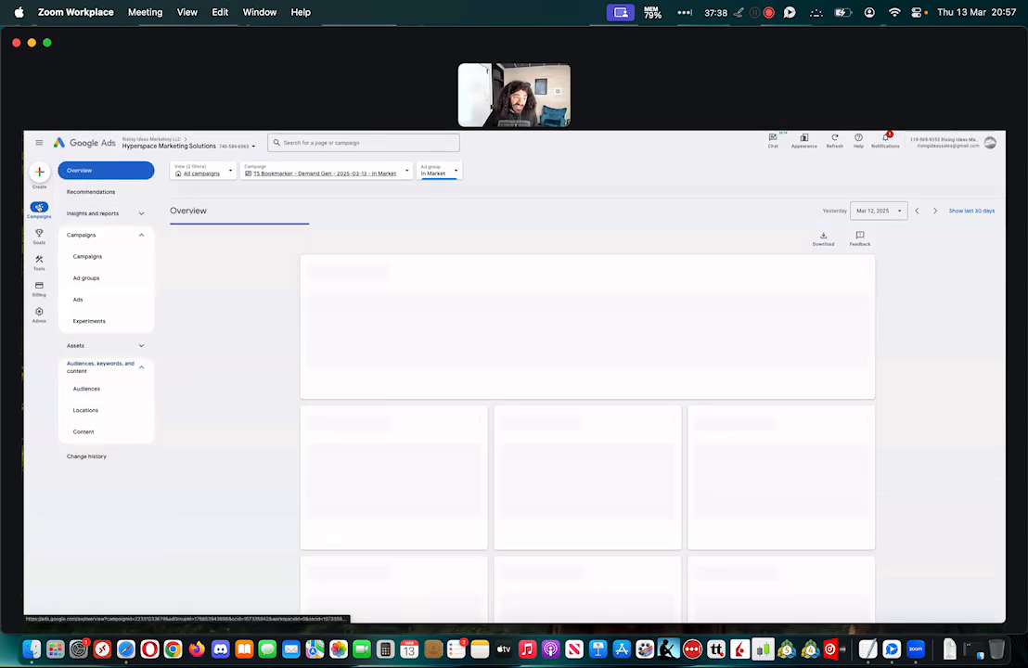
click(290, 209)
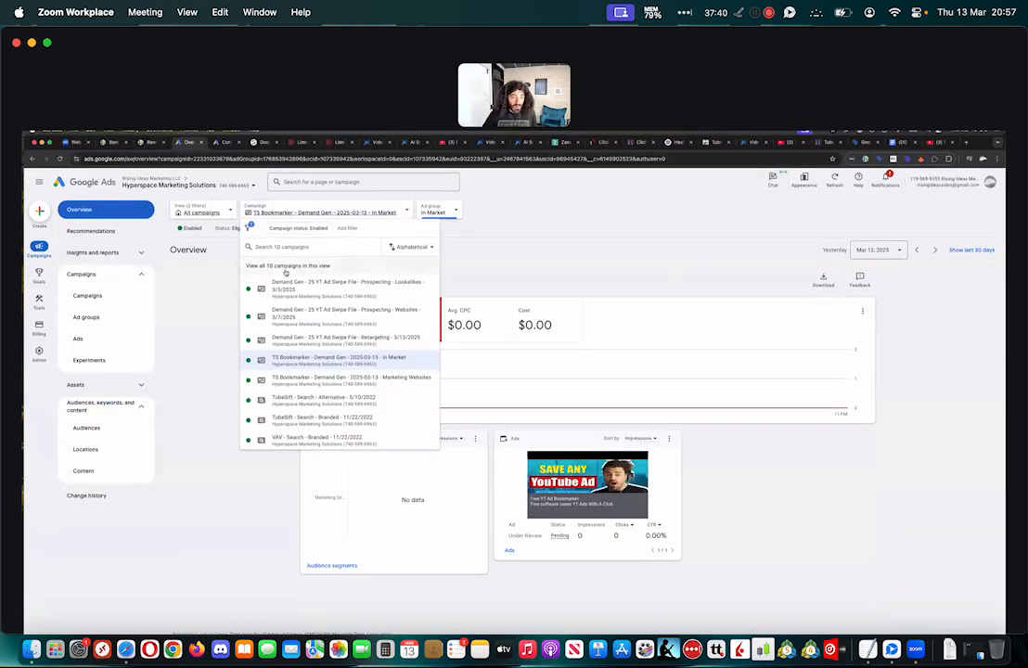
click(286, 266)
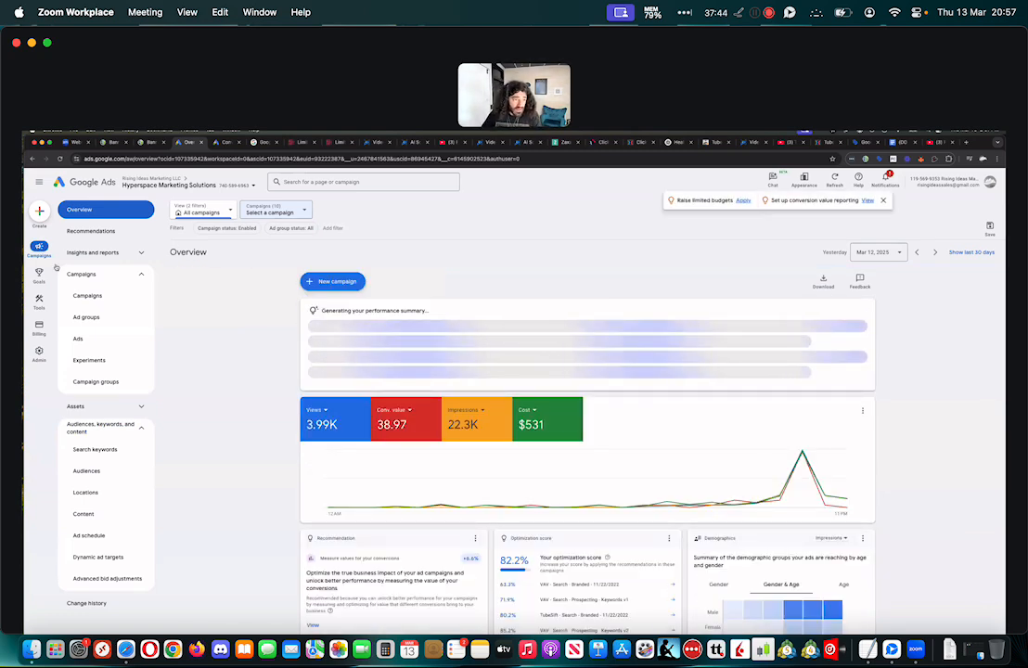
click(39, 300)
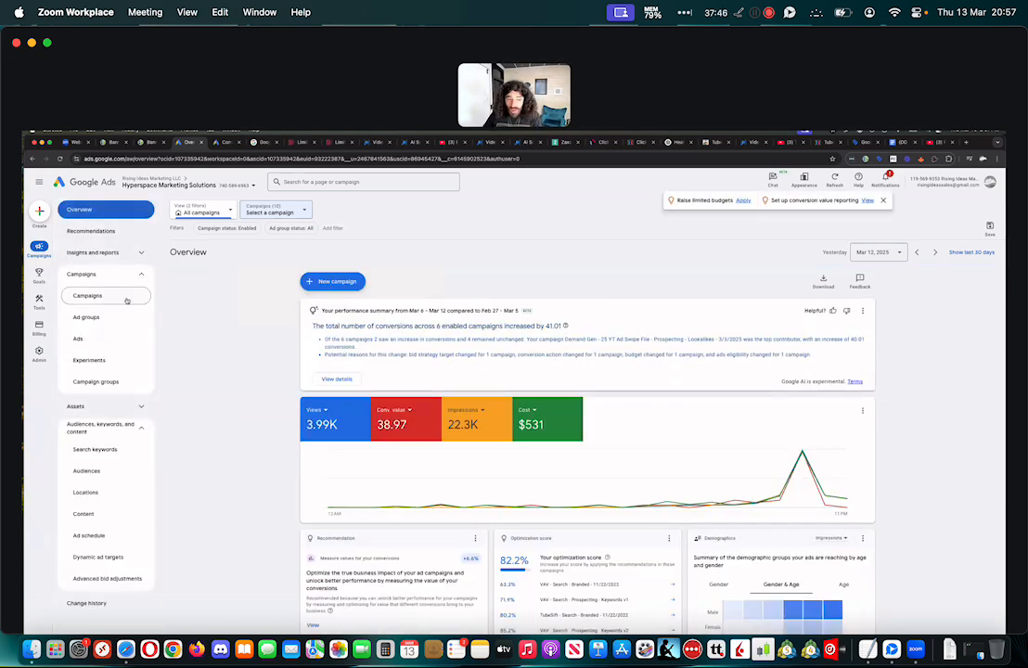
click(128, 296)
Permanently remove the two TS Bookmarker - Demand Gen - 2025-03-13 campaigns, Marketing Websites and In Market
scroll(243, 394, down, 6)
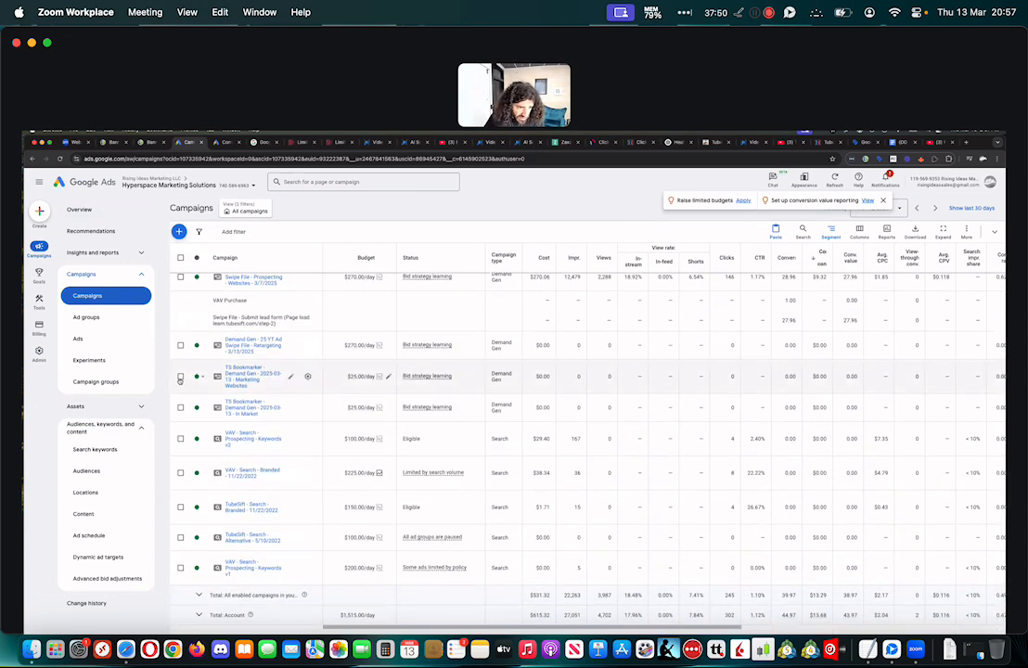
click(181, 377)
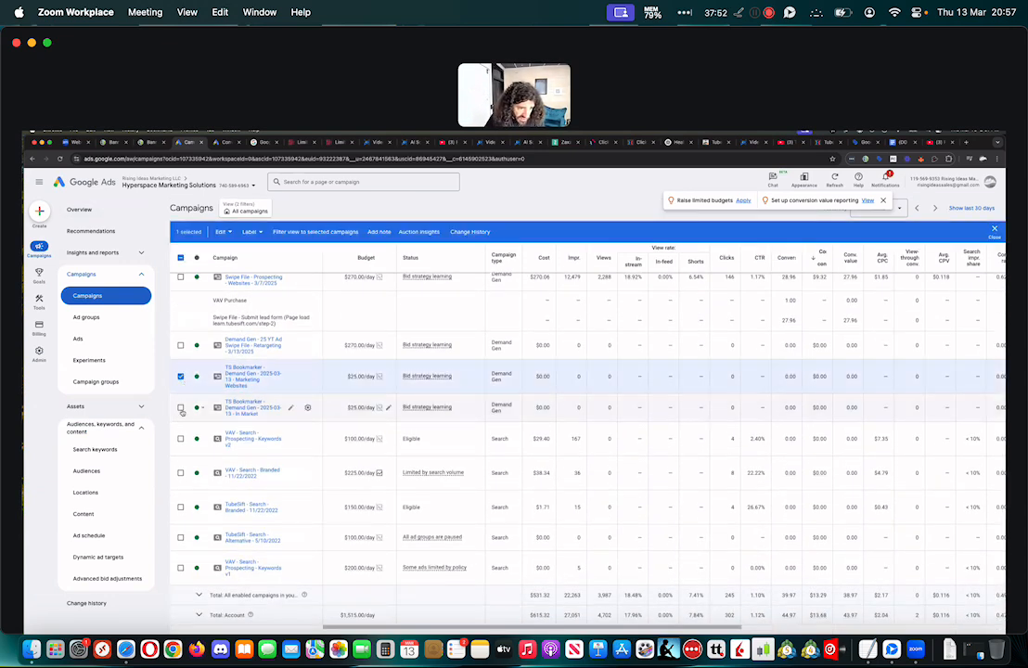
click(181, 408)
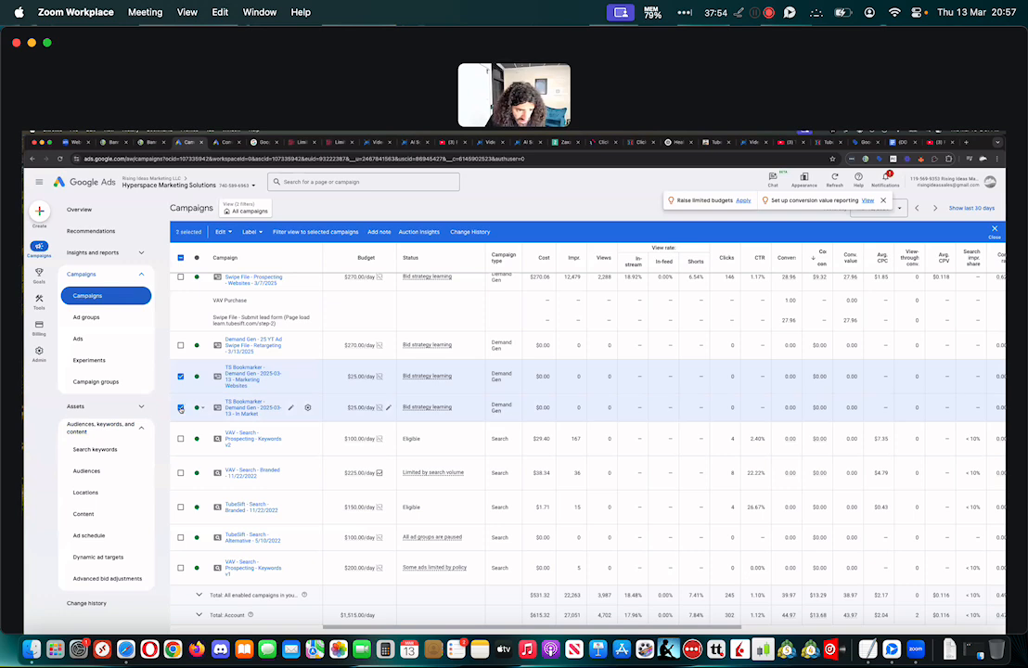
click(224, 233)
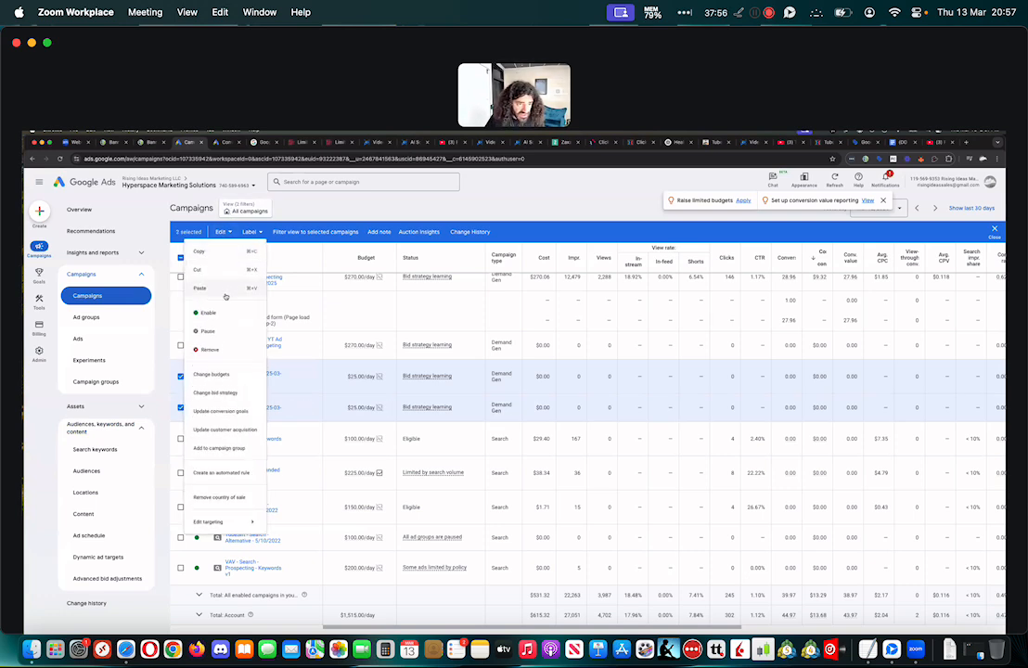
click(210, 350)
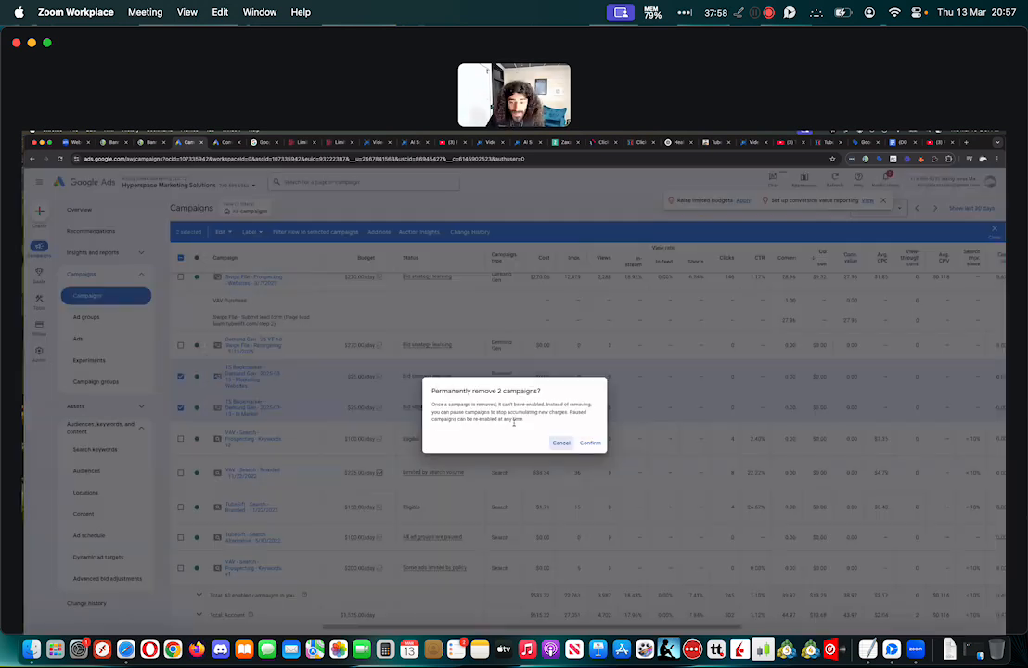
click(598, 442)
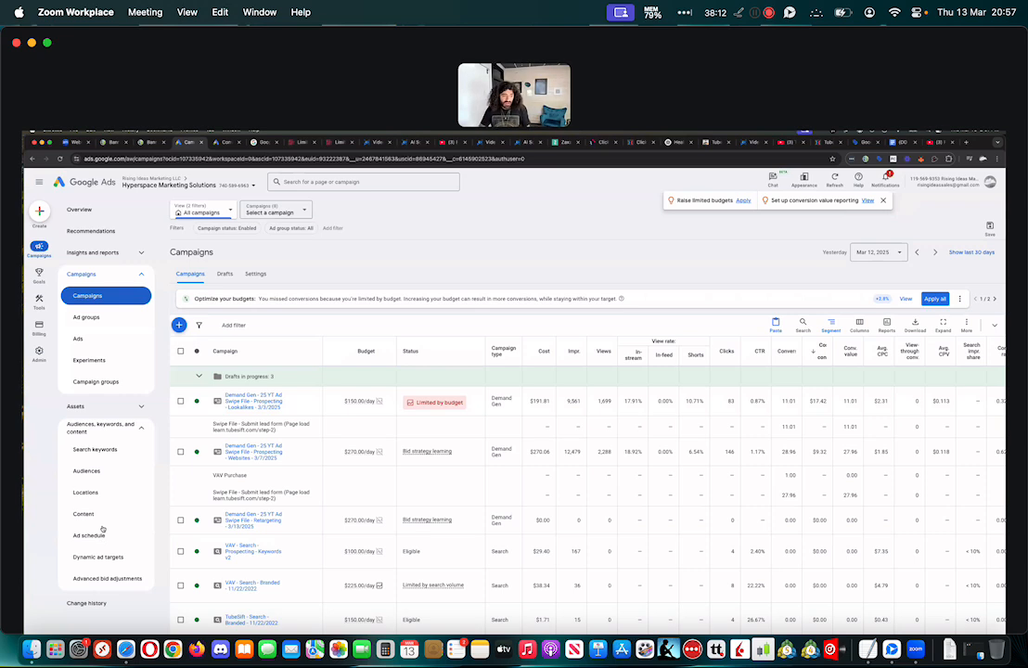
Start adding targeted content to an ad group and expand its placements
click(85, 514)
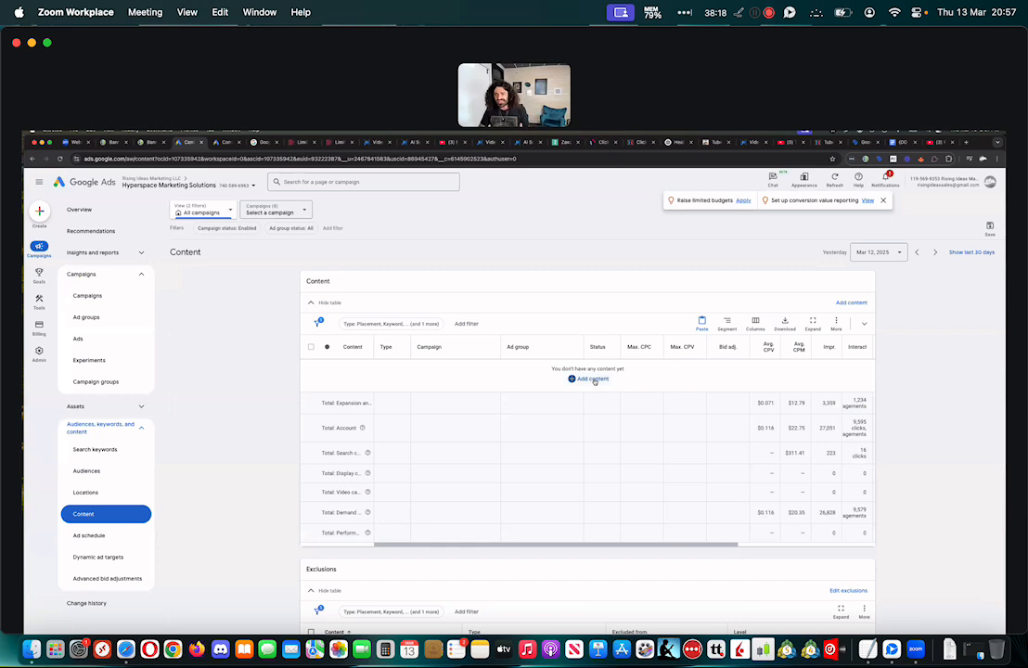
click(593, 380)
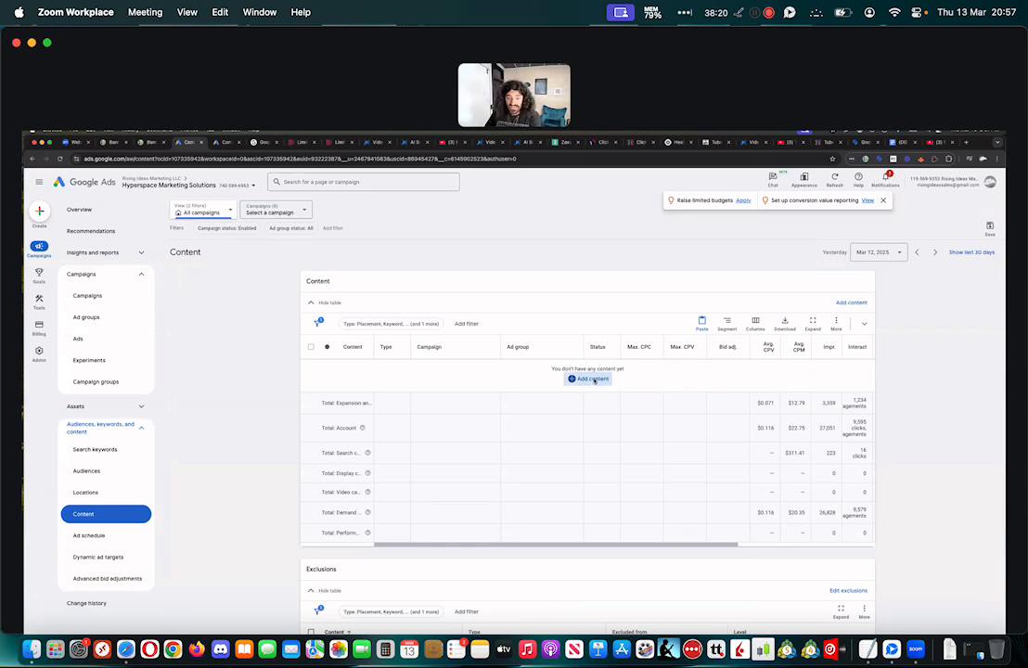
click(440, 409)
click(571, 409)
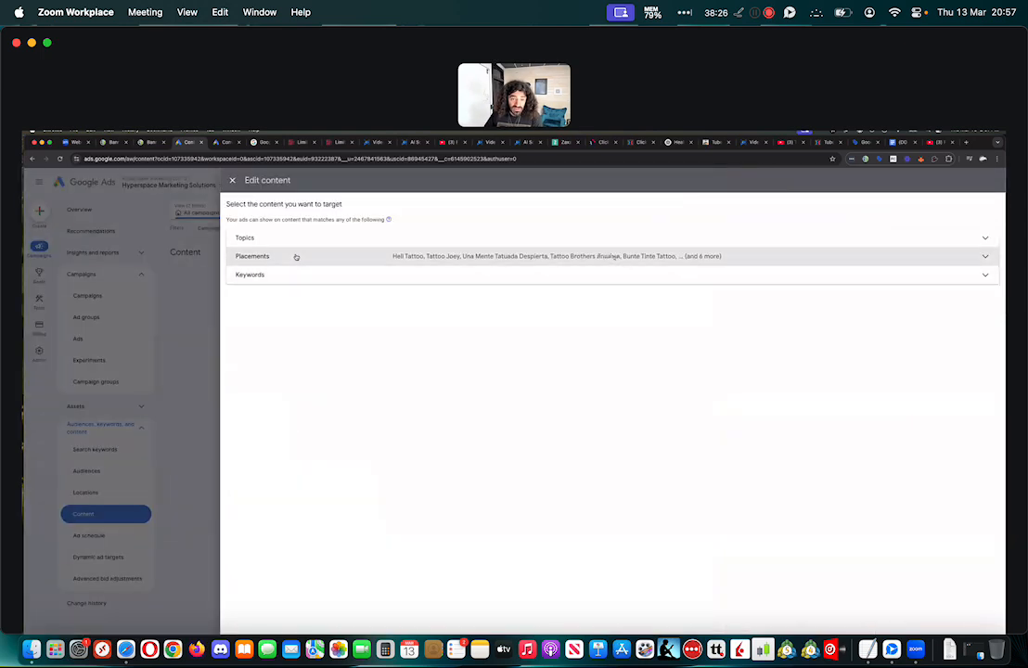
click(294, 257)
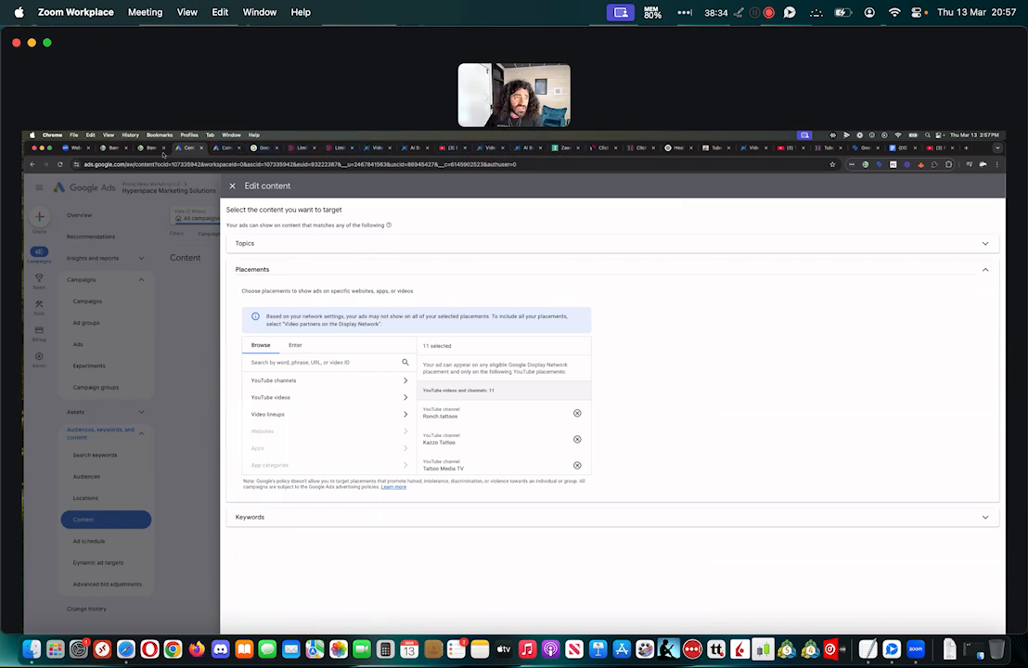
Switch to TubeSift and copy all video links from the newest How To Save Youtube Ads placement list
click(113, 147)
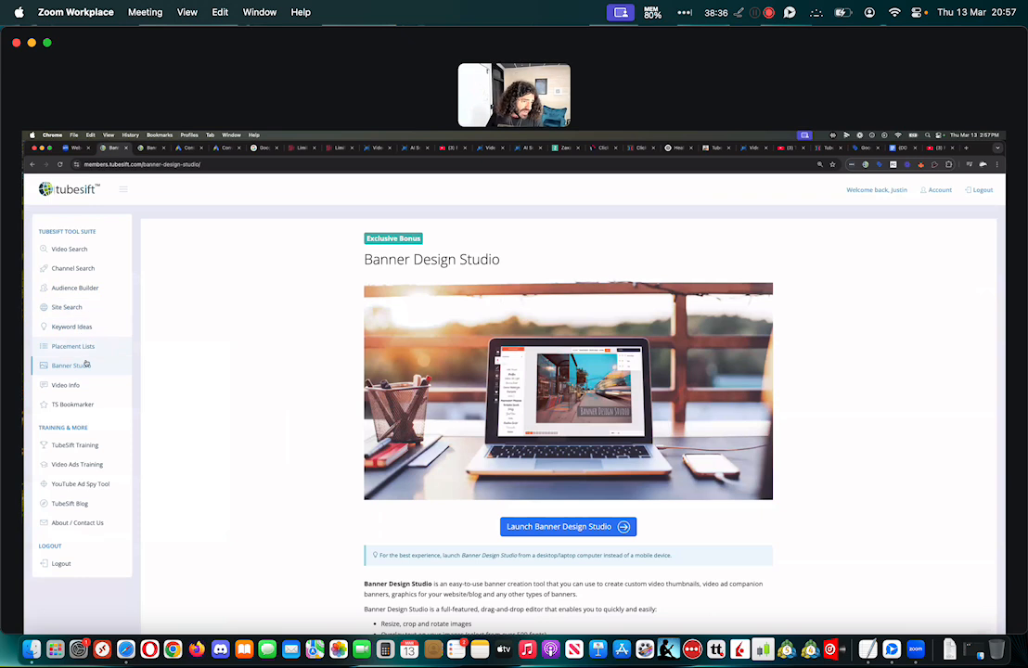
click(82, 349)
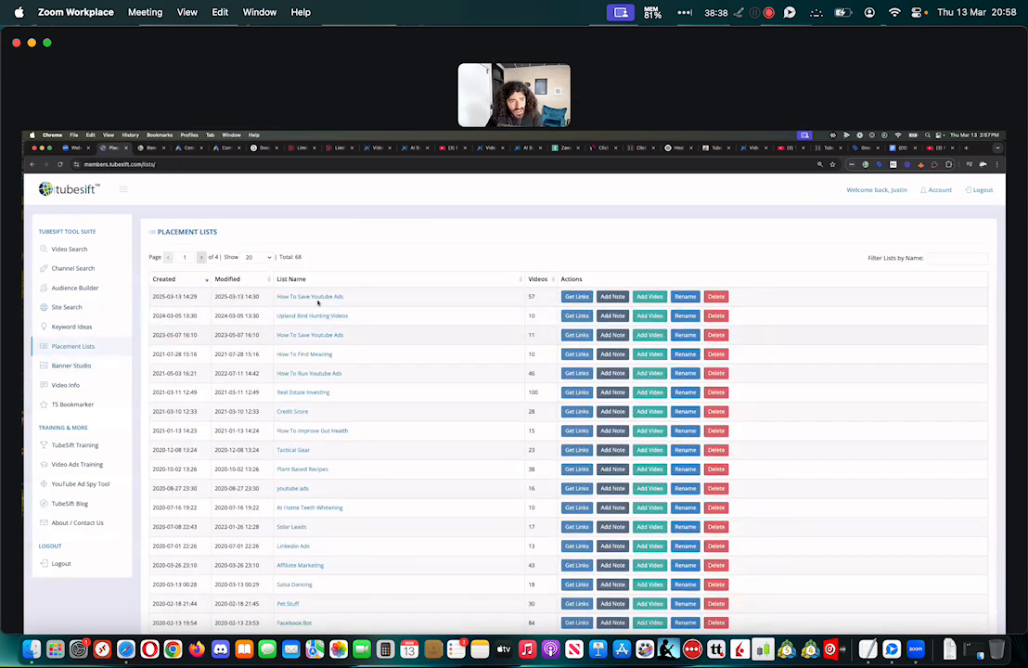
click(573, 297)
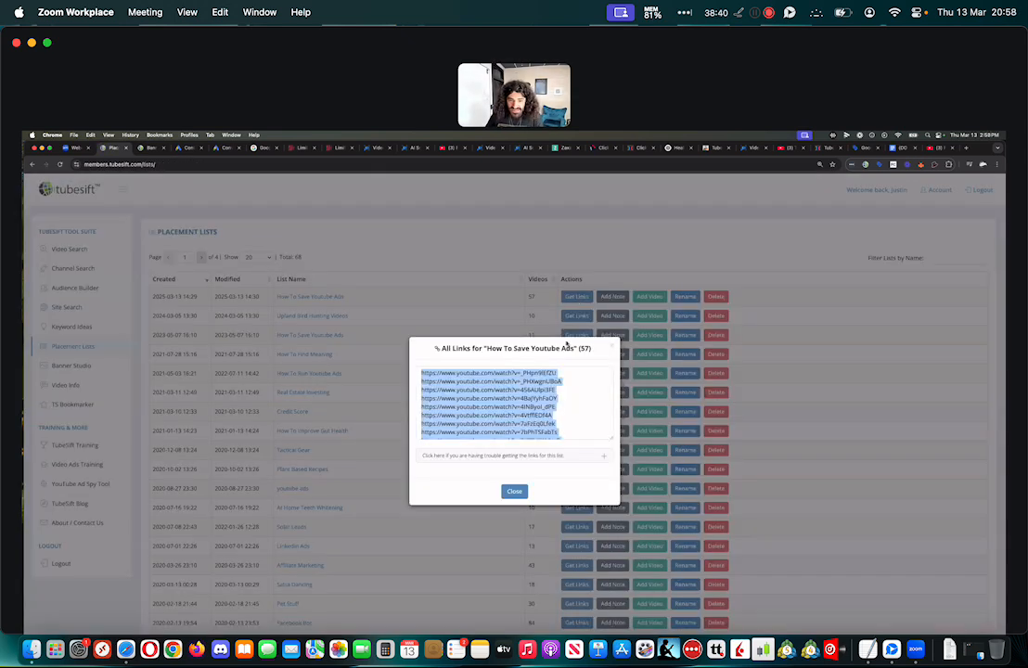
right_click(497, 406)
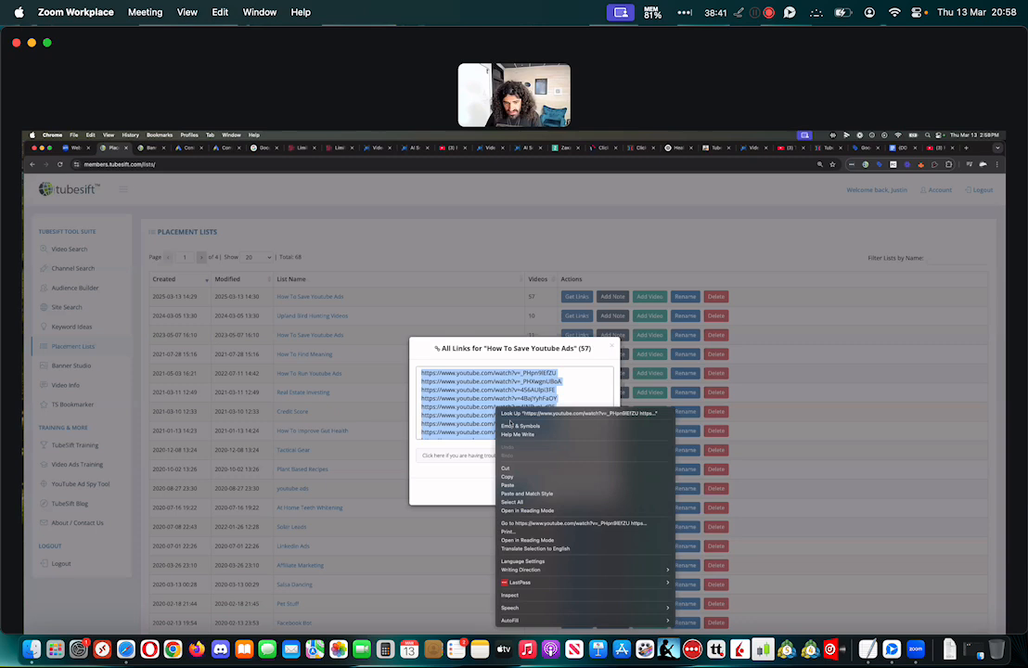
click(519, 479)
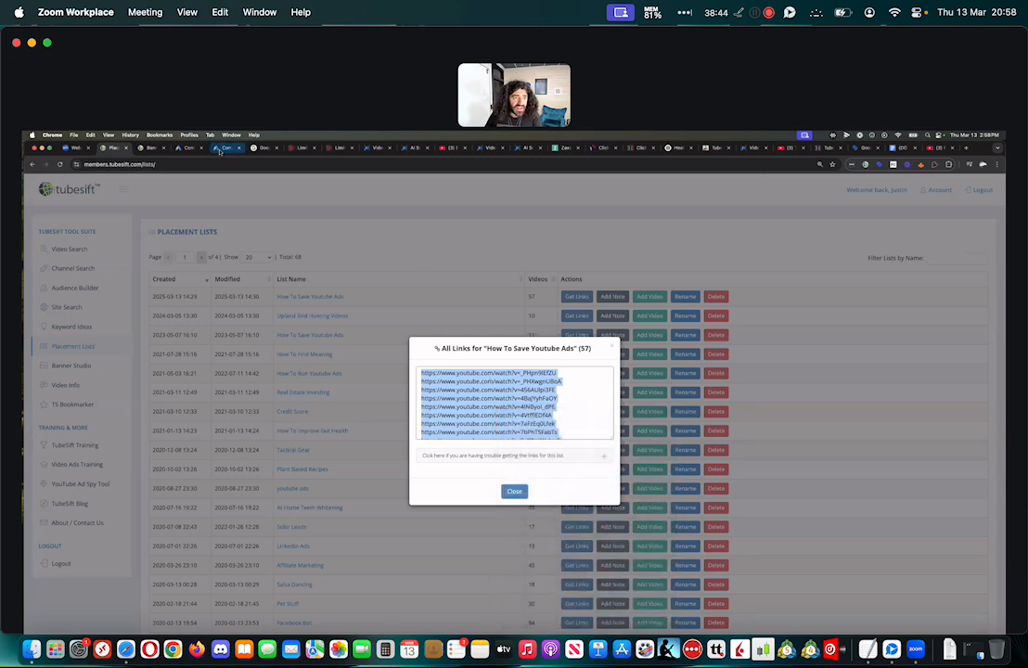
Return to Google Ads, paste the copied video links as multiple placements, and cancel the content edit
click(187, 147)
click(187, 147)
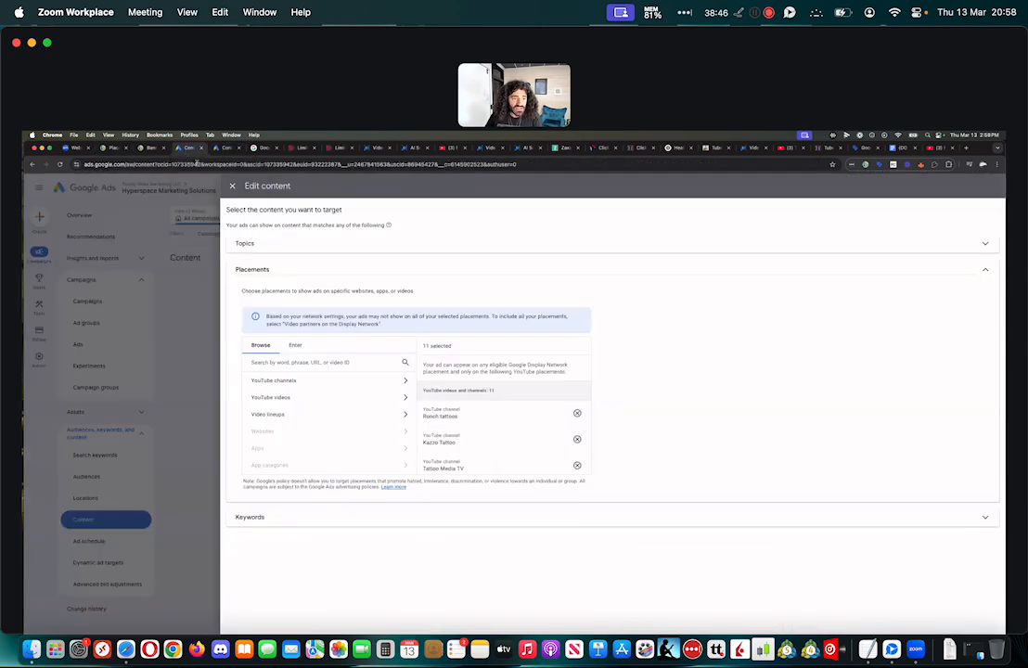
click(295, 344)
key(super+v)
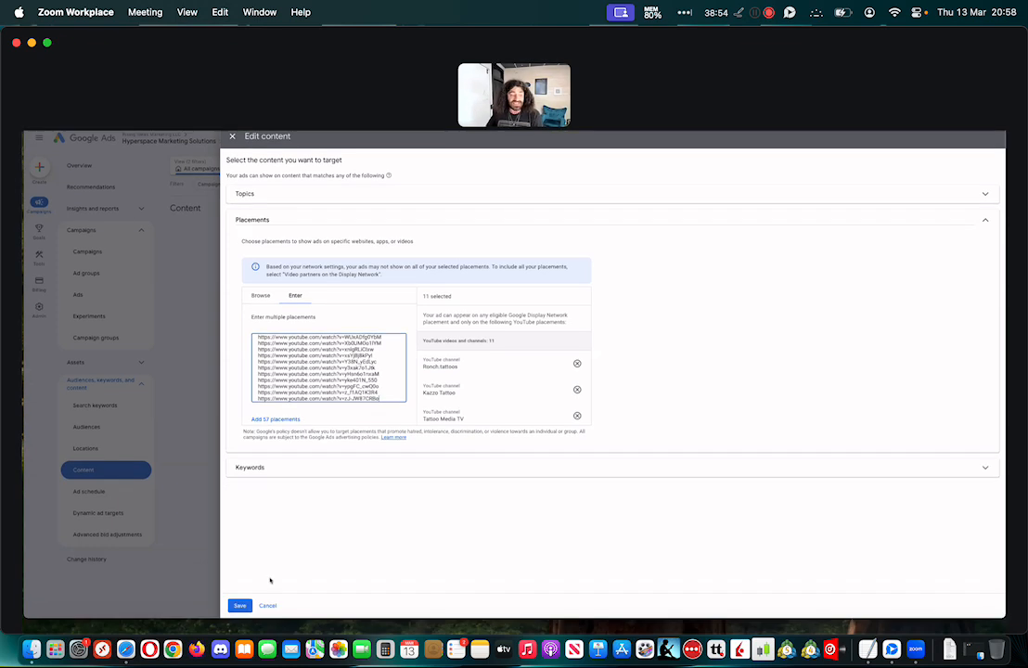
click(268, 606)
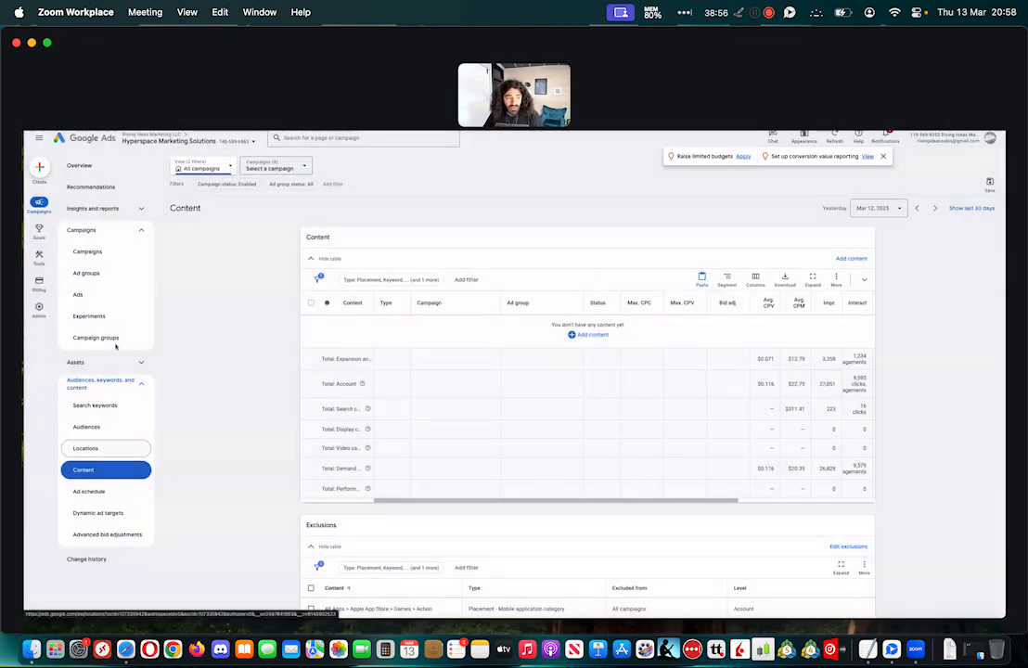
Start a new Video campaign without guidance, using the Video views subtype rather than a saved draft
click(130, 251)
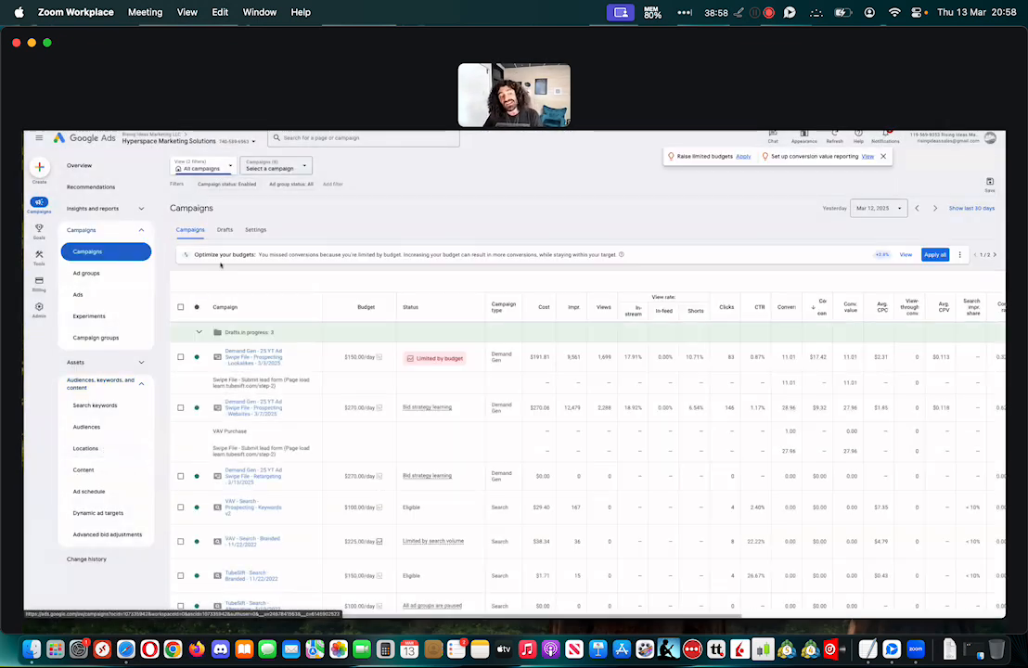
click(179, 281)
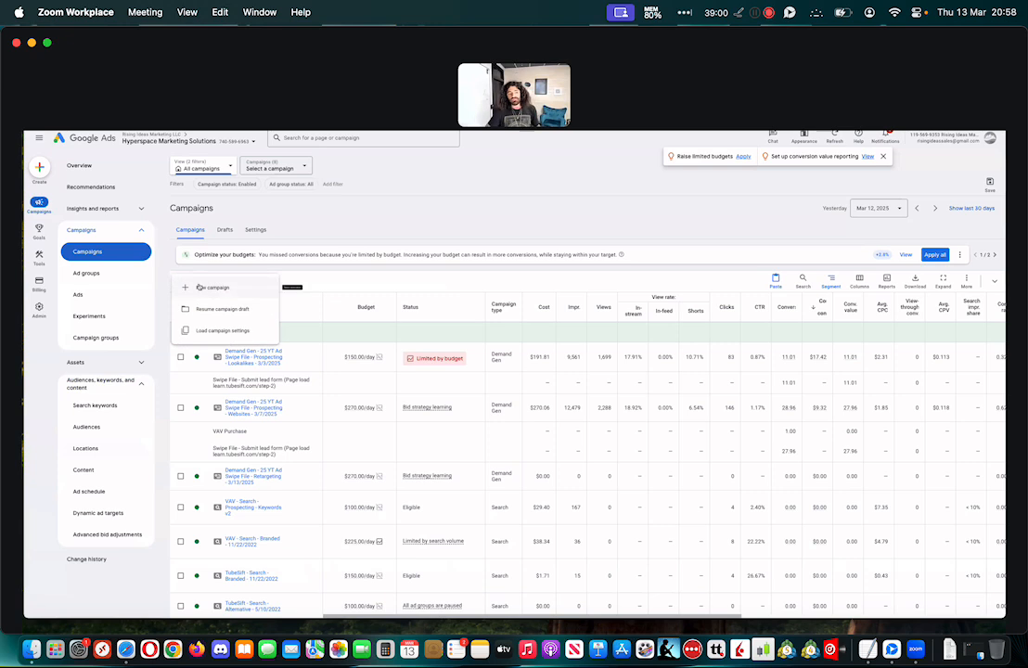
click(210, 289)
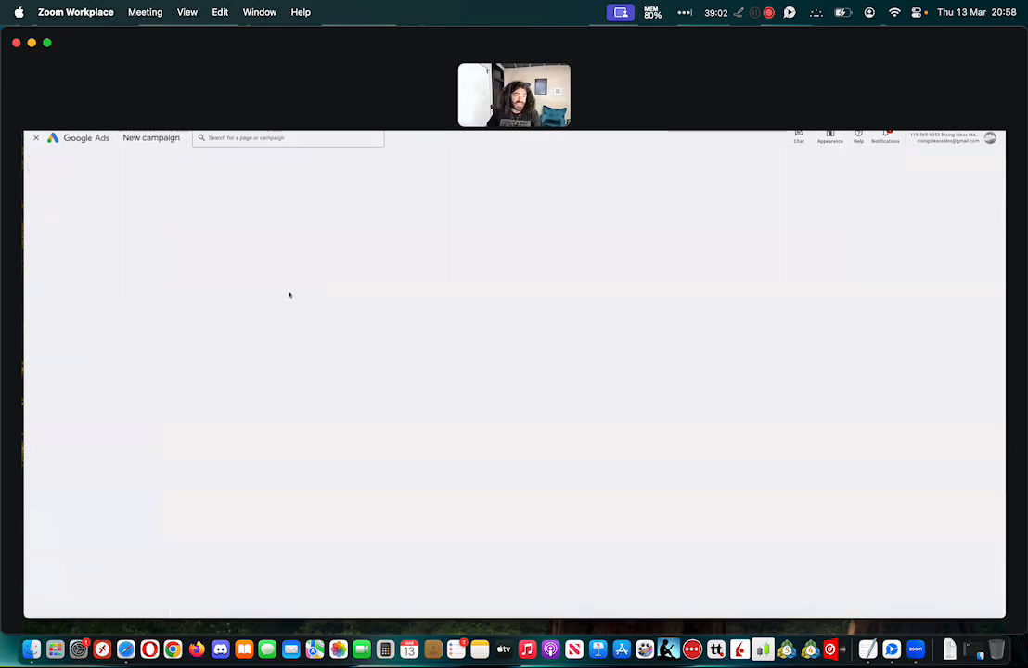
click(557, 334)
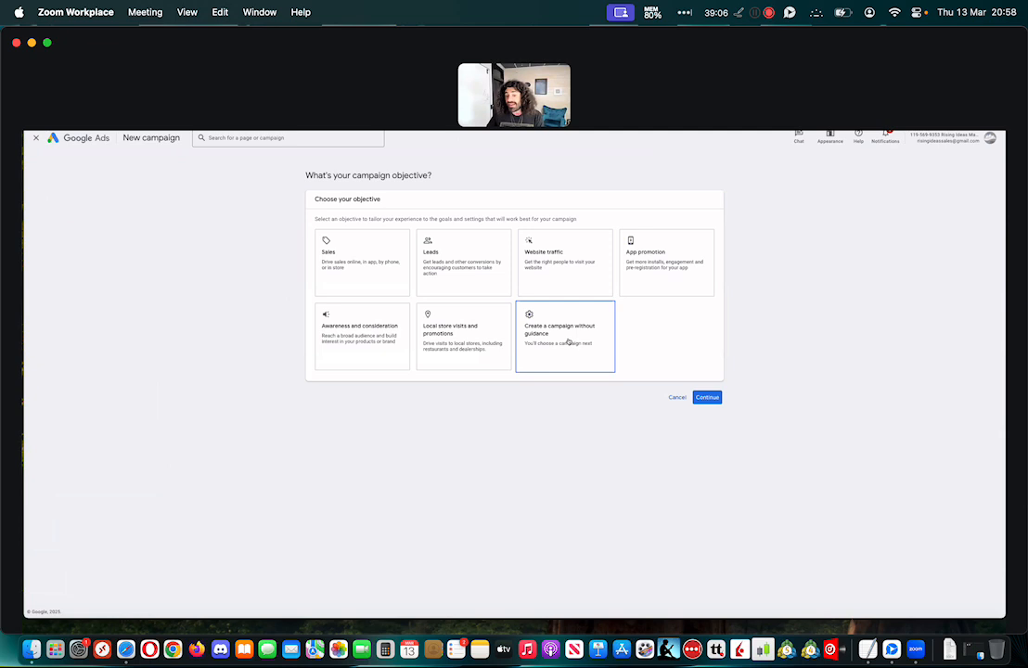
click(568, 343)
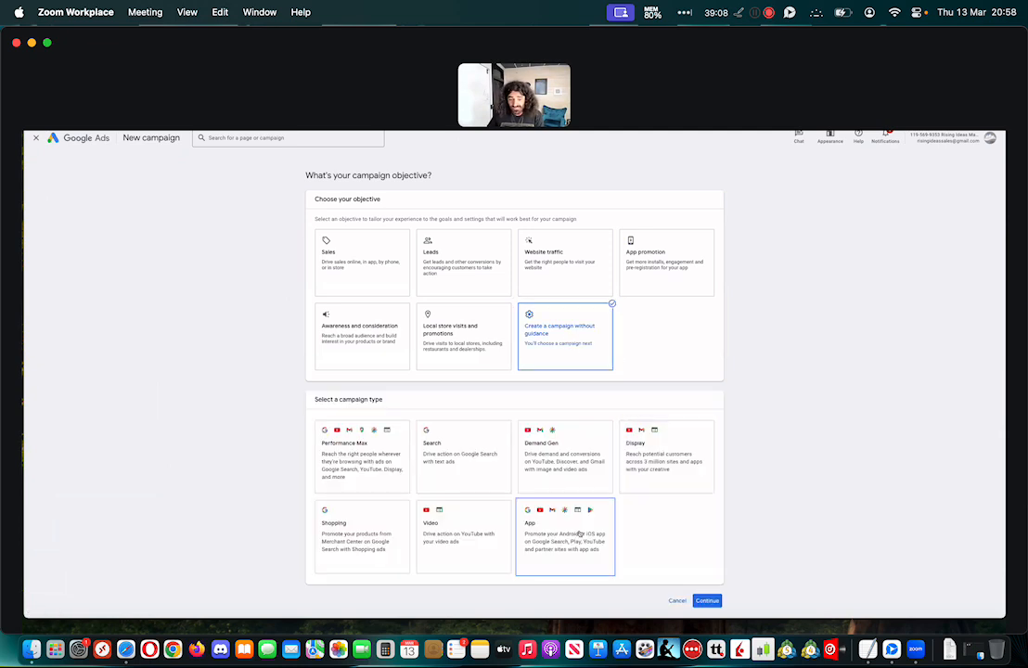
click(461, 530)
scroll(727, 552, down, 5)
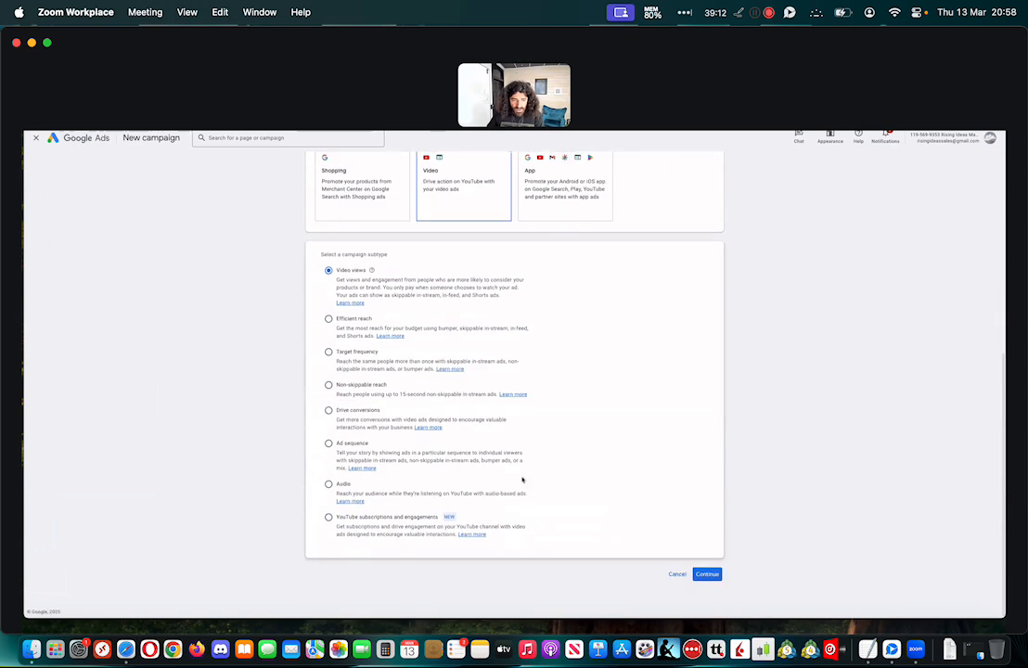
click(707, 574)
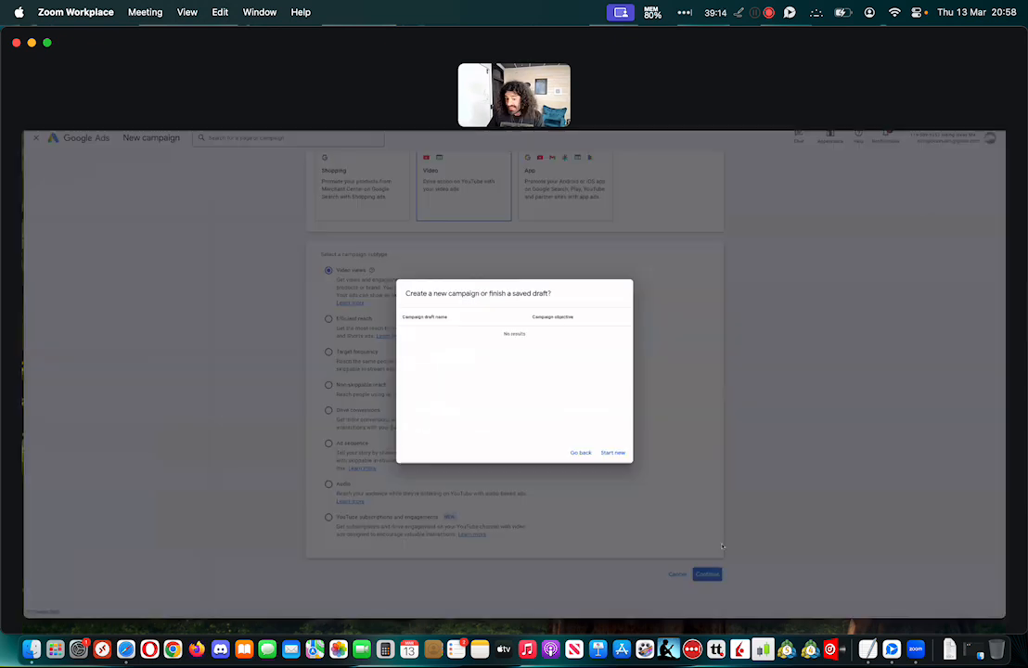
click(616, 453)
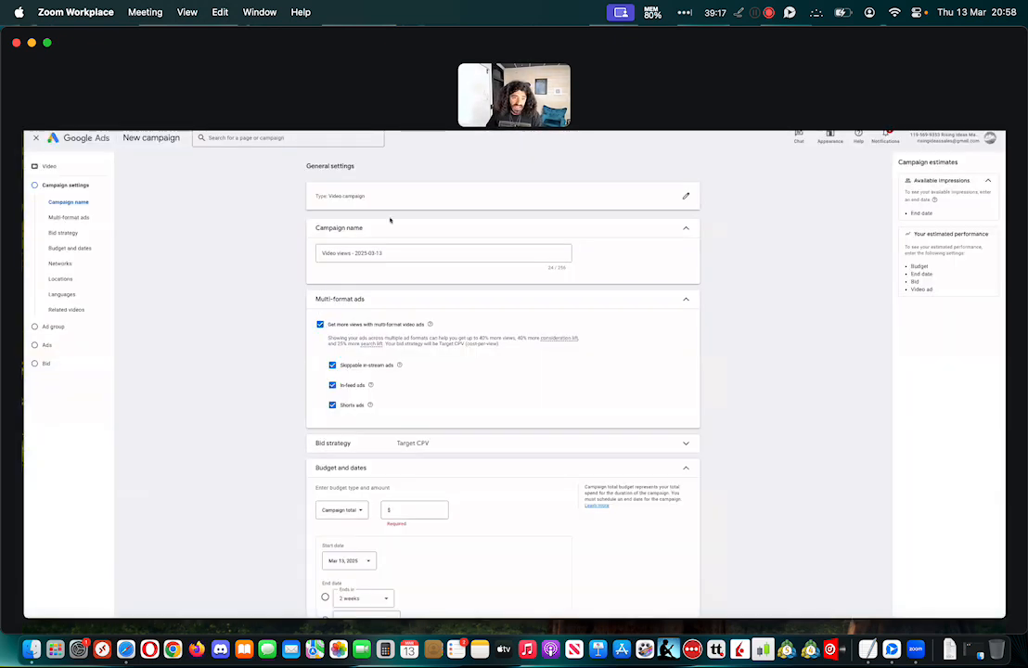
Switch the In-feed ads and Shorts ads formats off and back on in the multi-format settings
drag(394, 253, 326, 253)
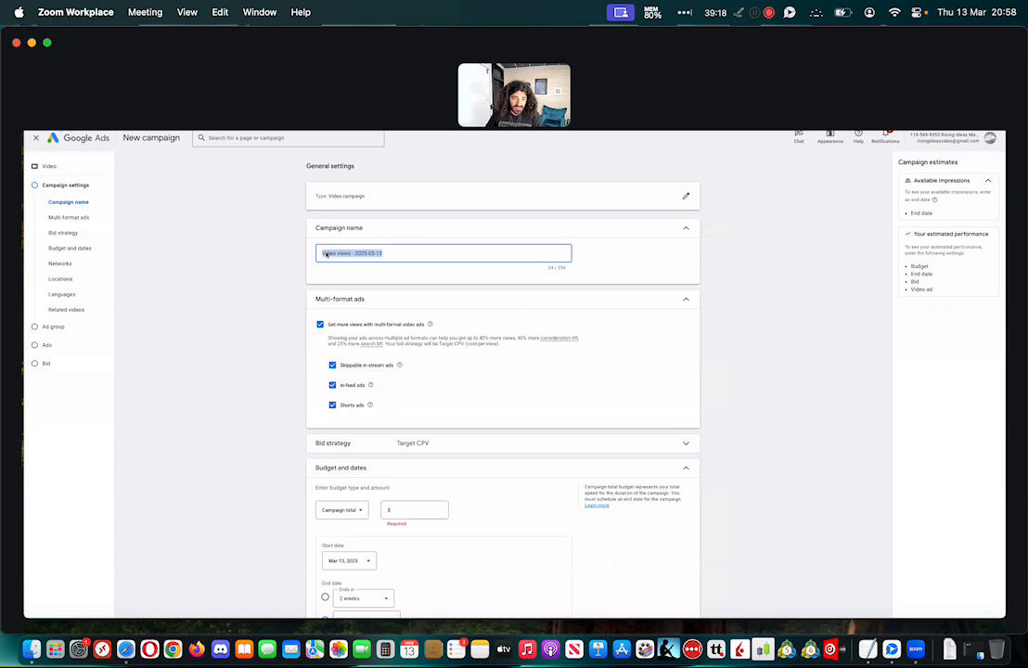
click(333, 386)
click(332, 405)
click(332, 385)
click(332, 406)
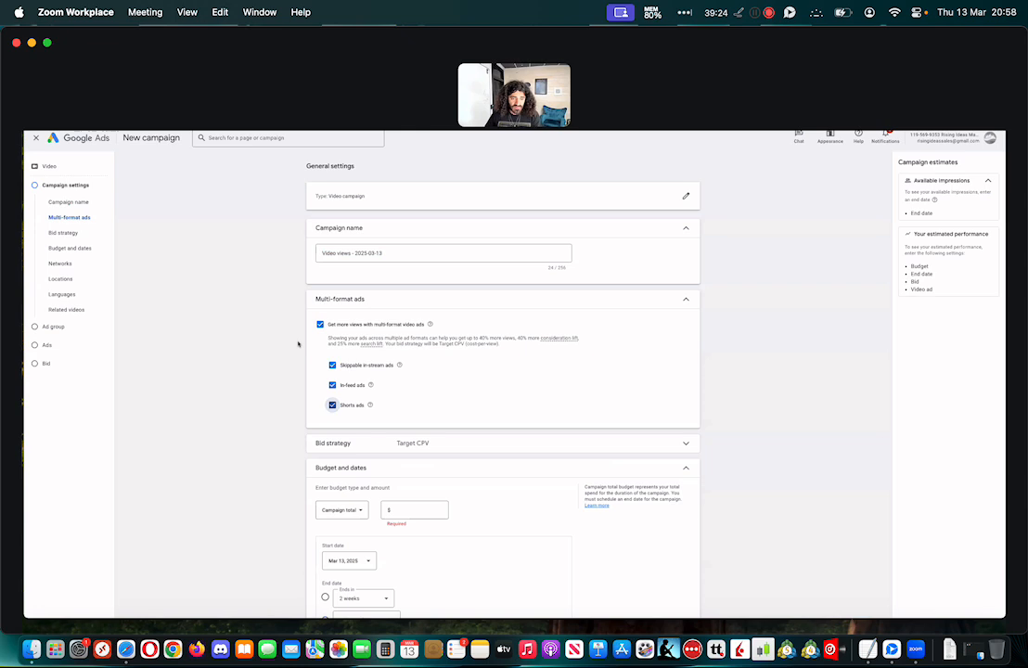
Change the budget type to Daily and set the amount to $25.00
scroll(298, 344, down, 5)
click(431, 302)
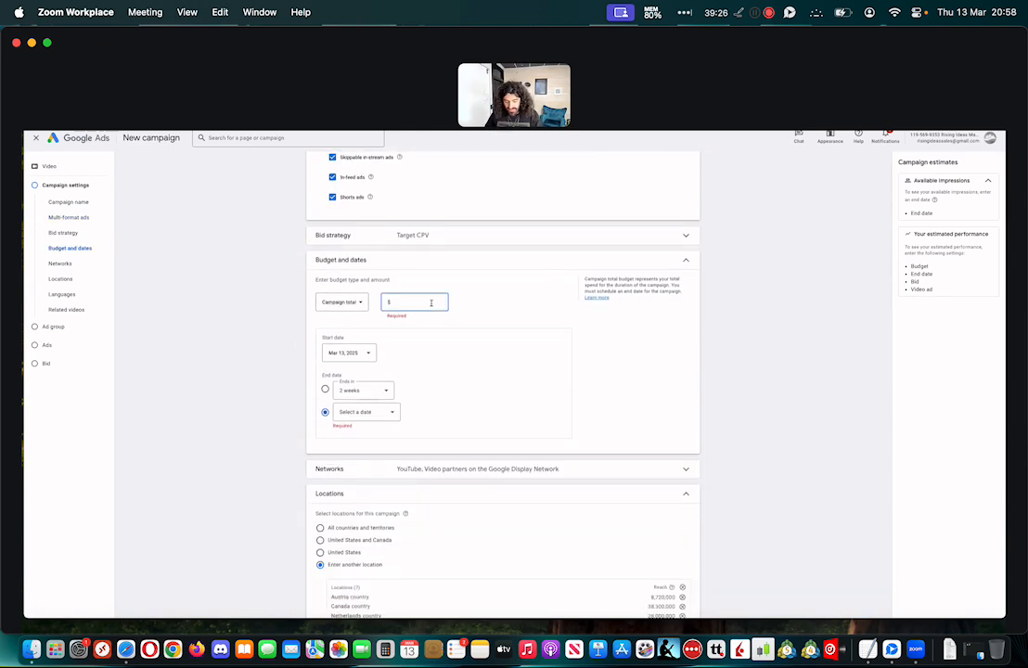
click(342, 303)
click(336, 307)
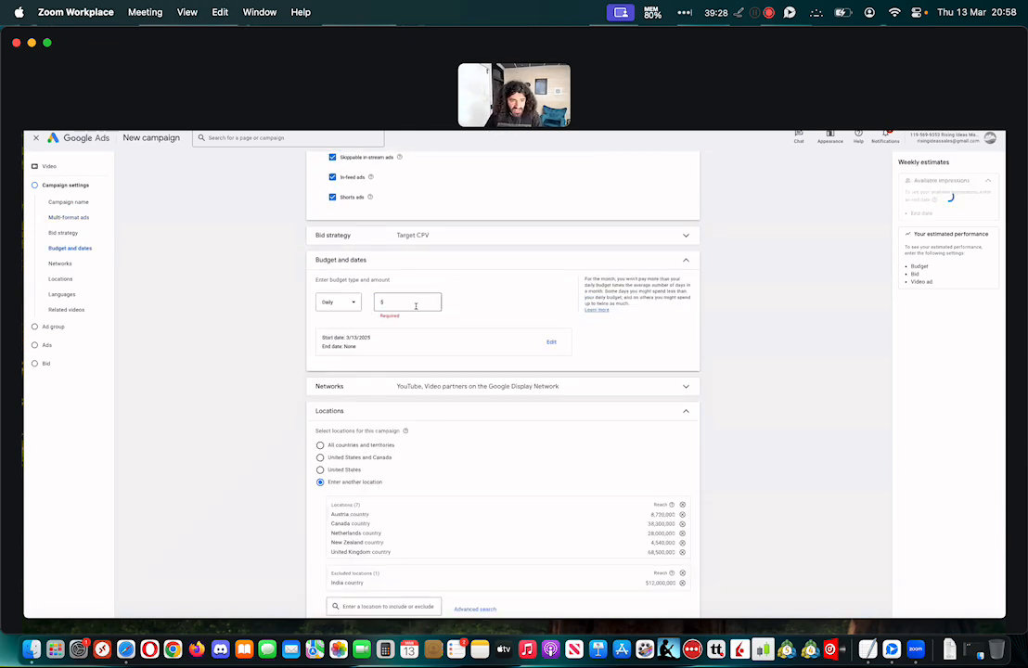
text(8)
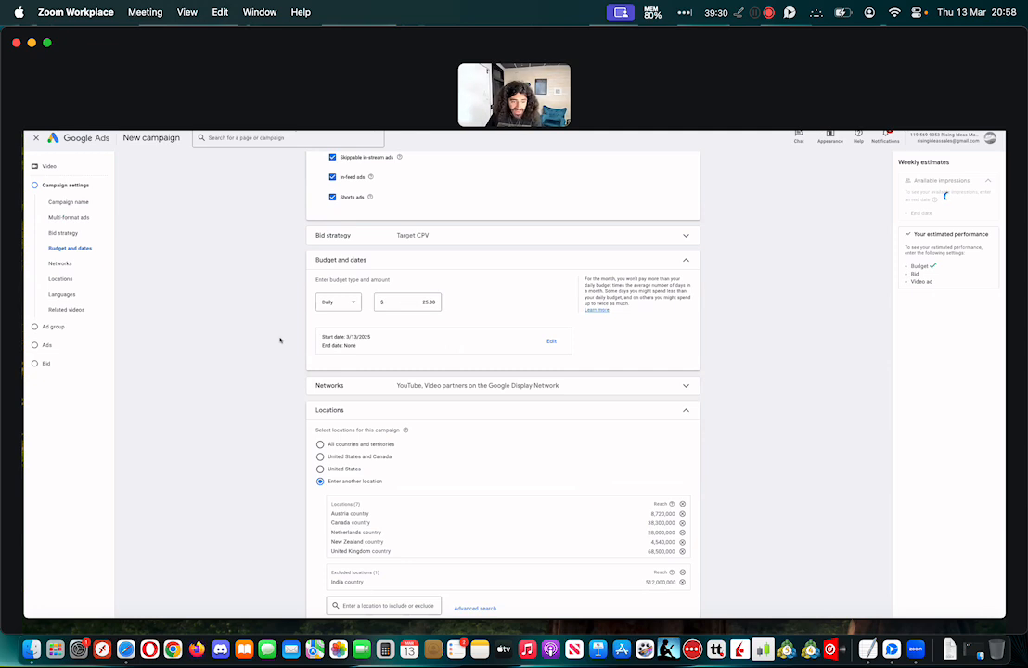
Target the campaign at all countries and territories
scroll(278, 340, down, 4)
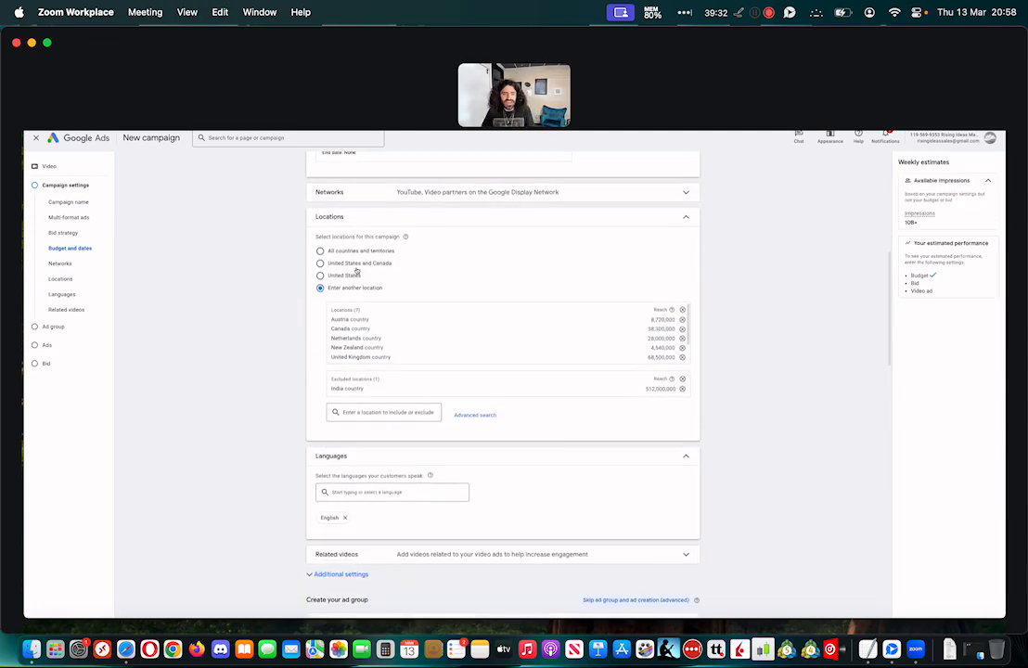
click(320, 252)
scroll(376, 399, down, 3)
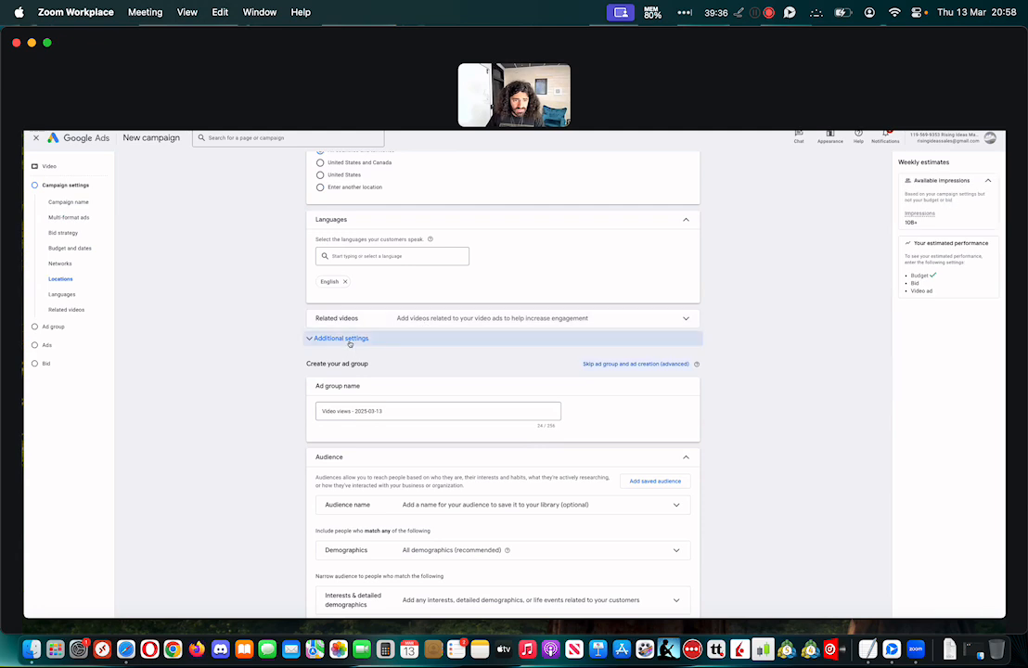
In the additional settings, use specific device targeting and exclude TV screens
click(381, 340)
click(442, 360)
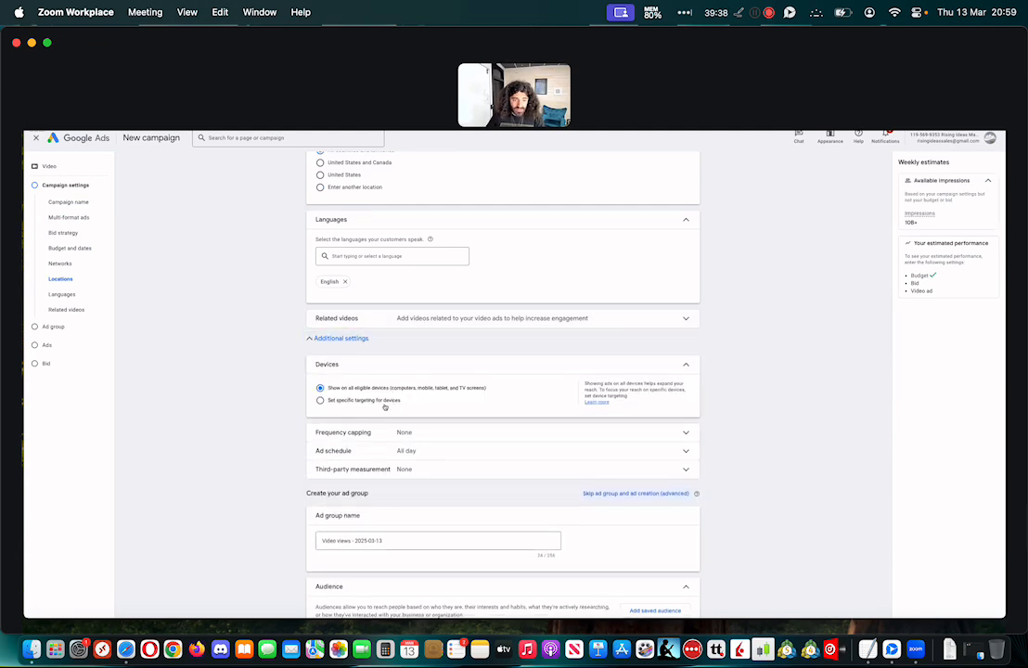
click(349, 401)
click(346, 469)
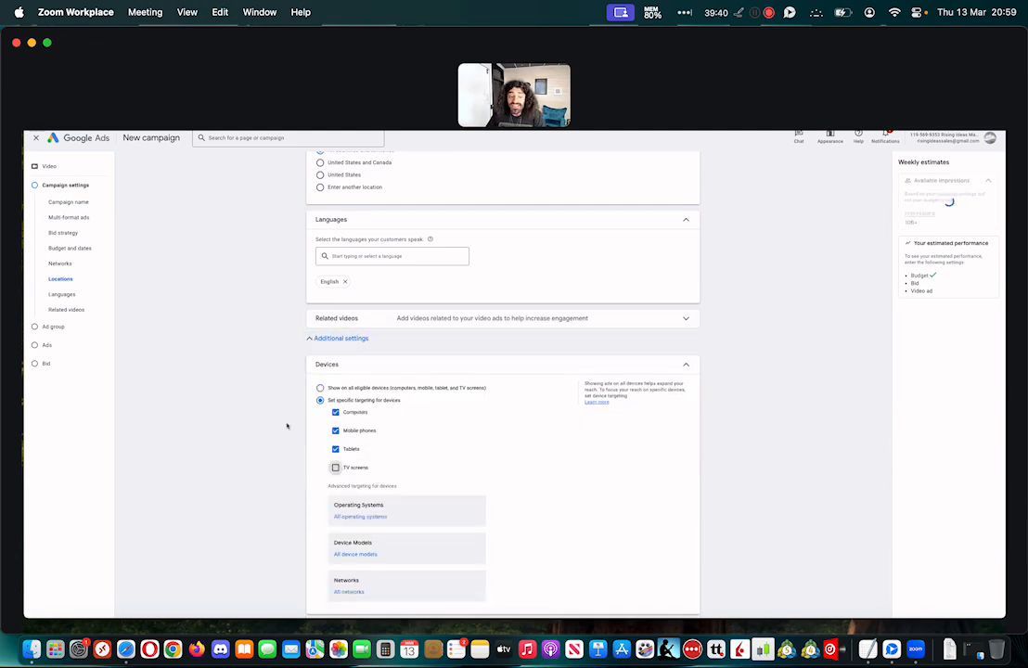
Enable the view frequency cap for the campaign, leaving its views cap number empty, and collapse the frequency capping settings
scroll(283, 419, down, 5)
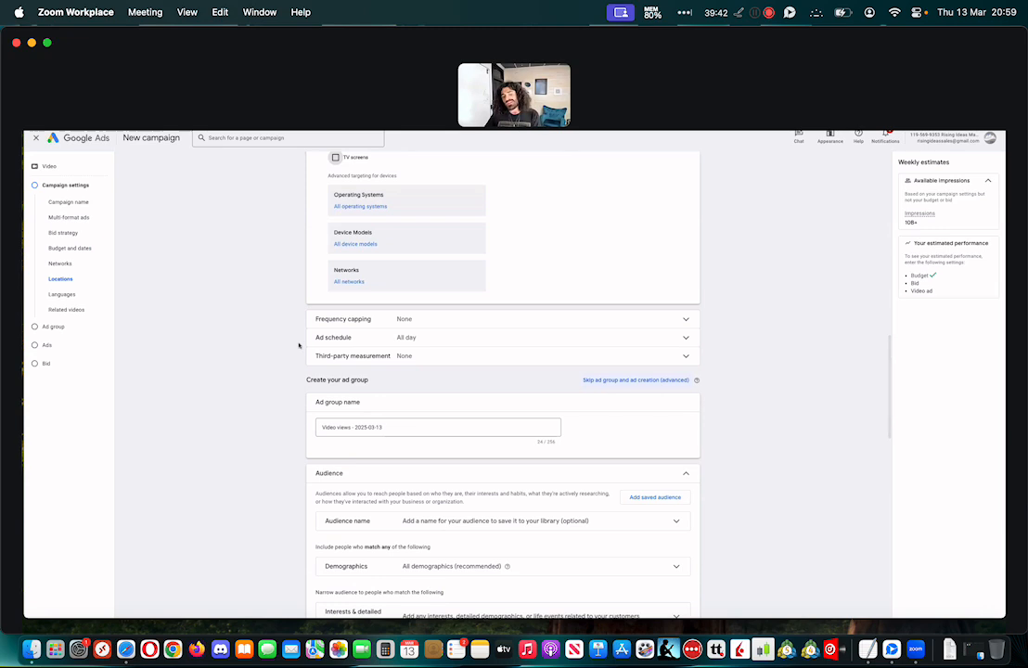
click(431, 321)
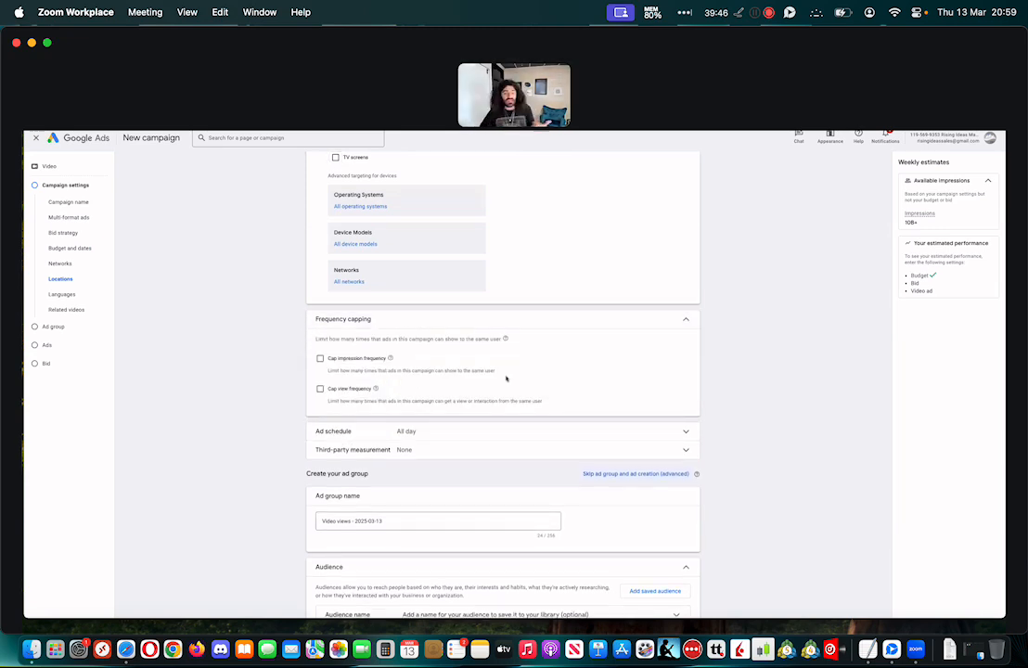
click(321, 389)
click(372, 429)
text(28)
key(BackSpace)
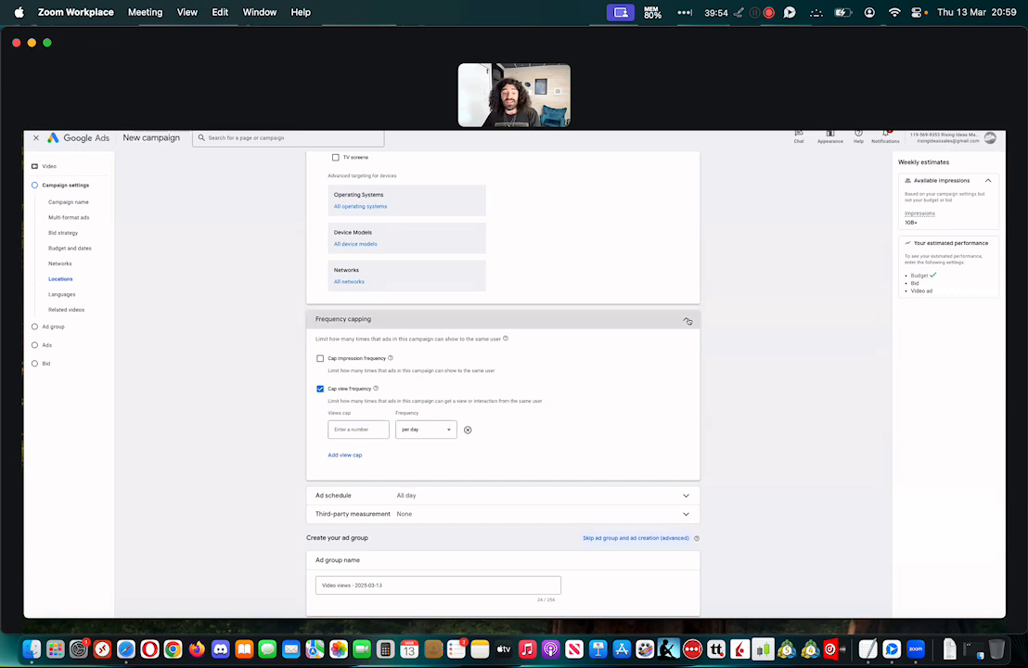
click(687, 321)
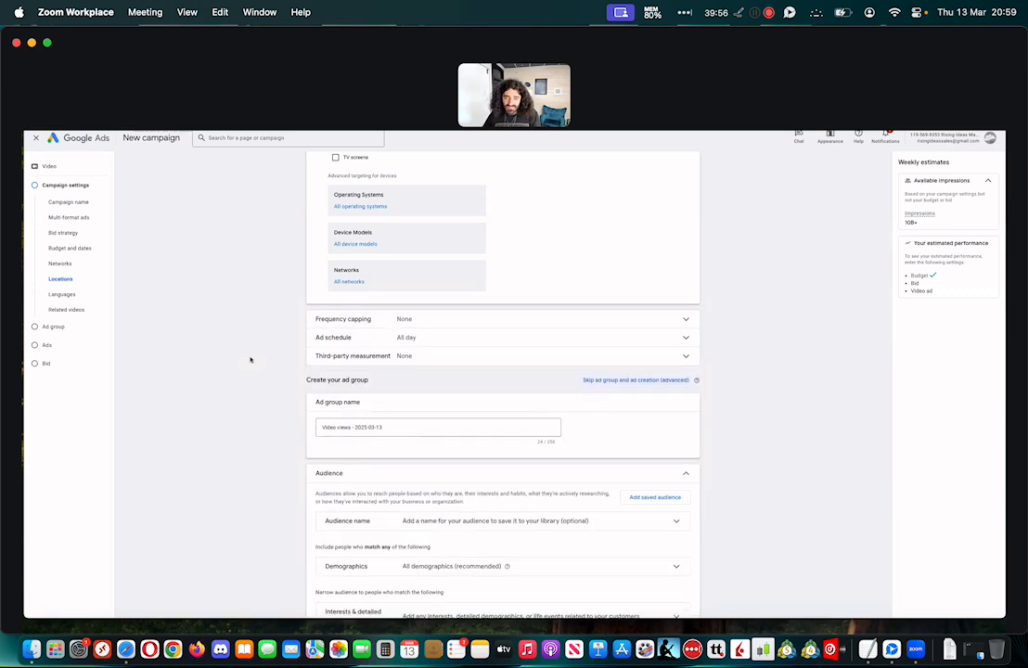
Reopen the frequency capping settings and also enable the impression frequency cap
scroll(249, 359, down, 2)
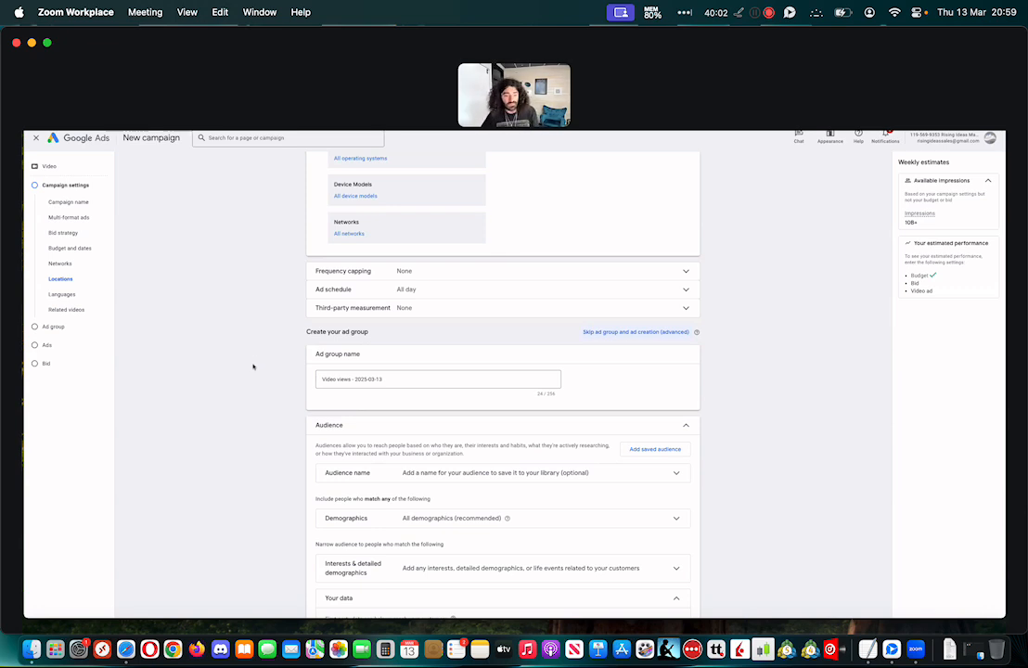
scroll(251, 365, down, 1)
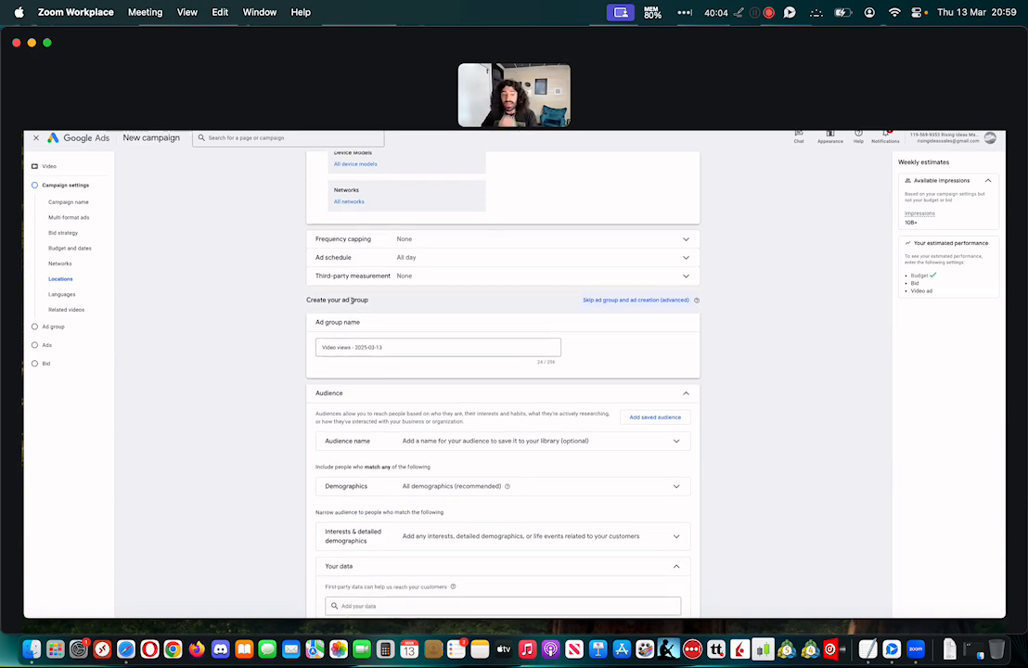
click(401, 239)
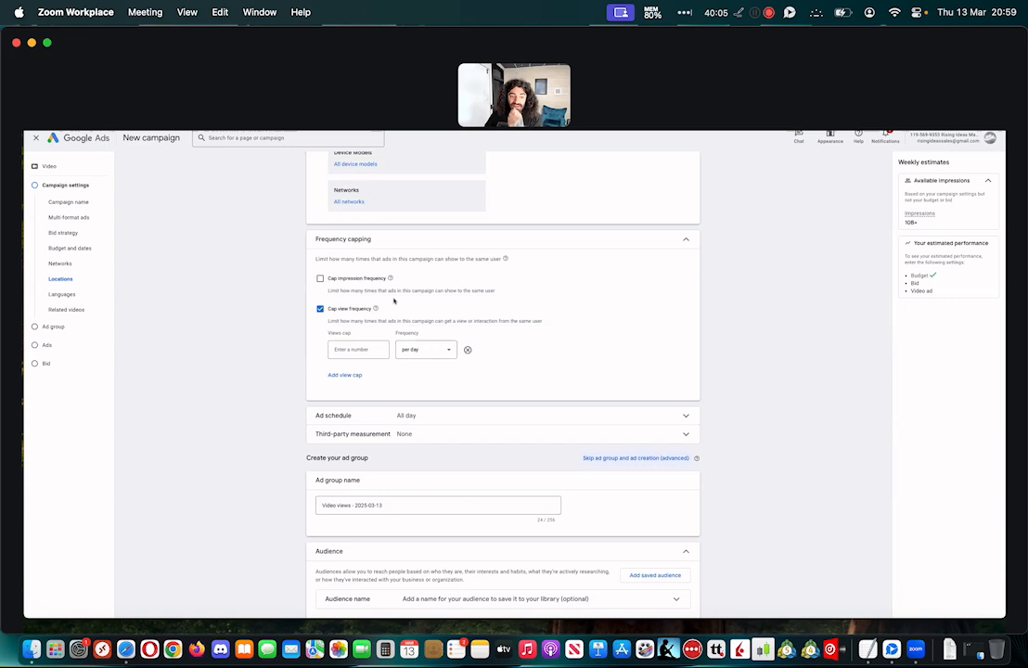
click(321, 279)
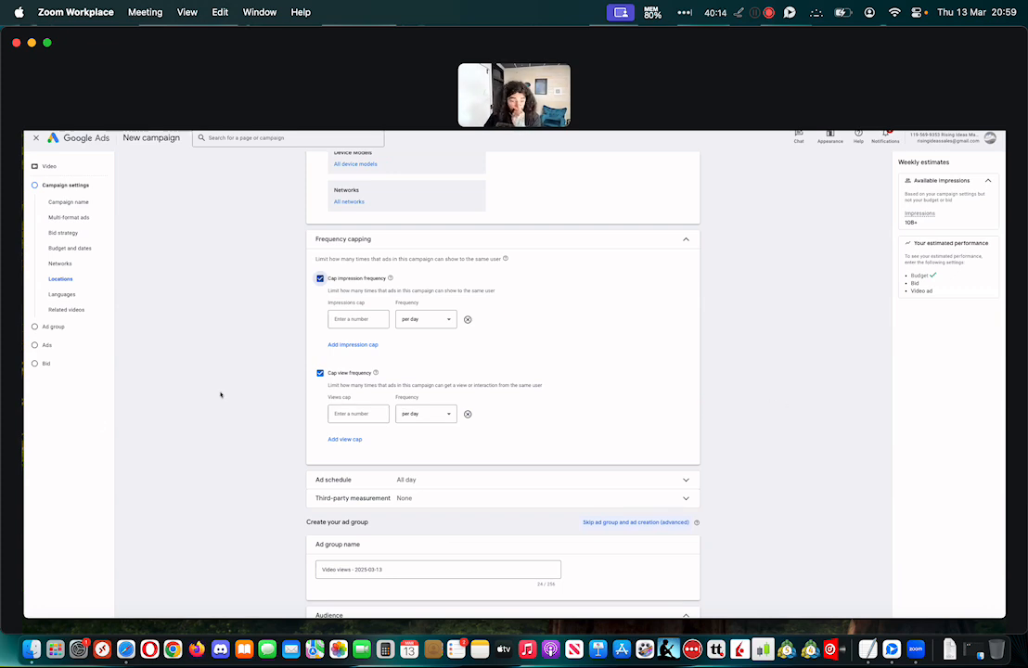
Paste the copied YouTube video links as multiple placements for the ad group and add them to its content targeting
scroll(219, 394, down, 5)
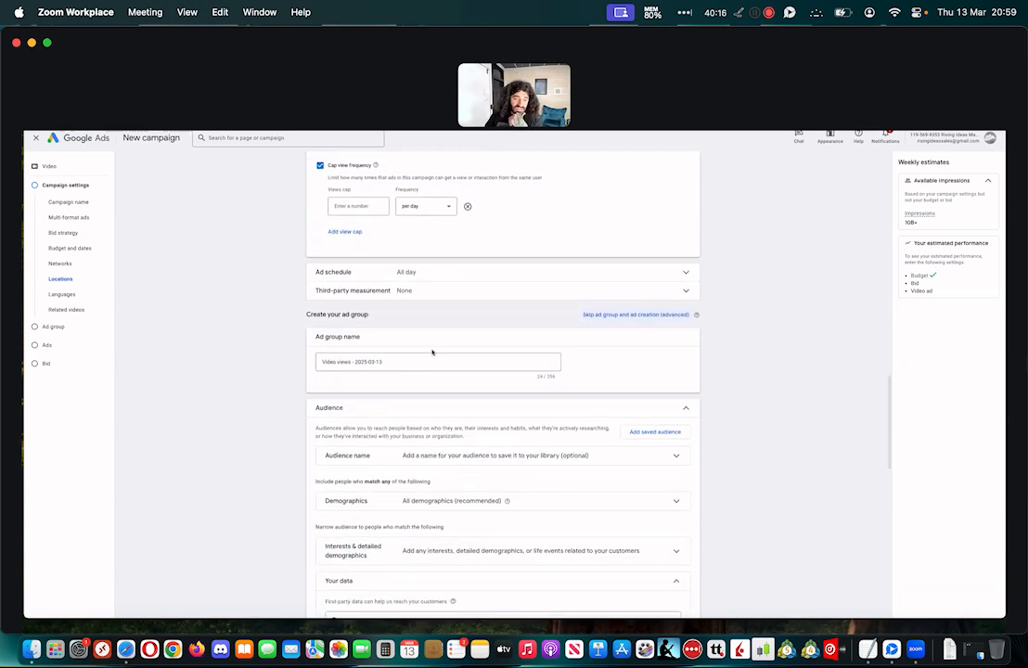
click(408, 363)
scroll(275, 369, down, 2)
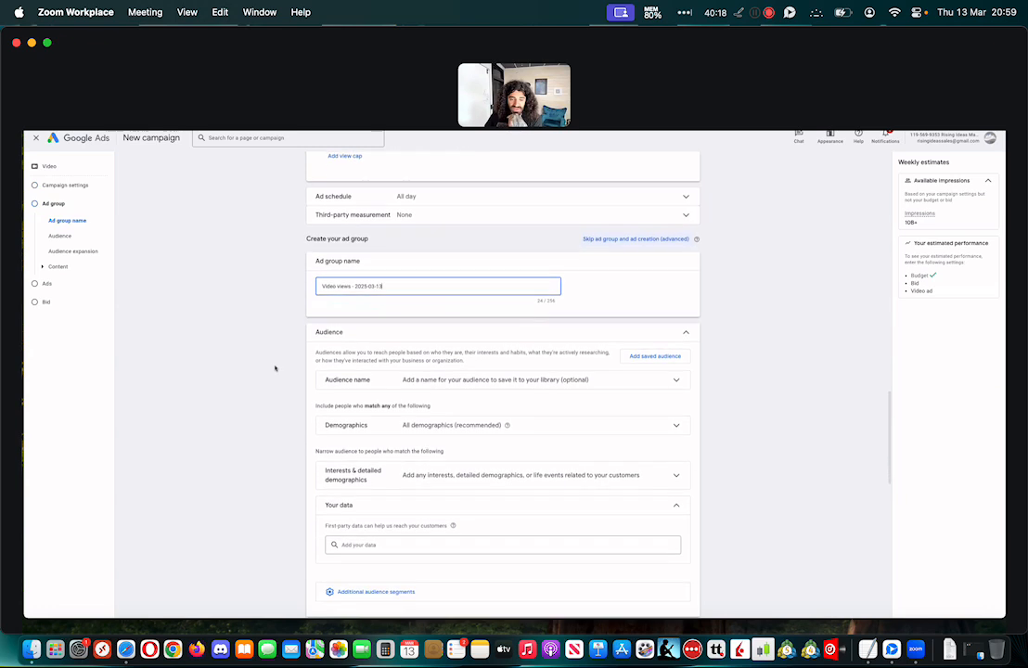
scroll(275, 368, down, 5)
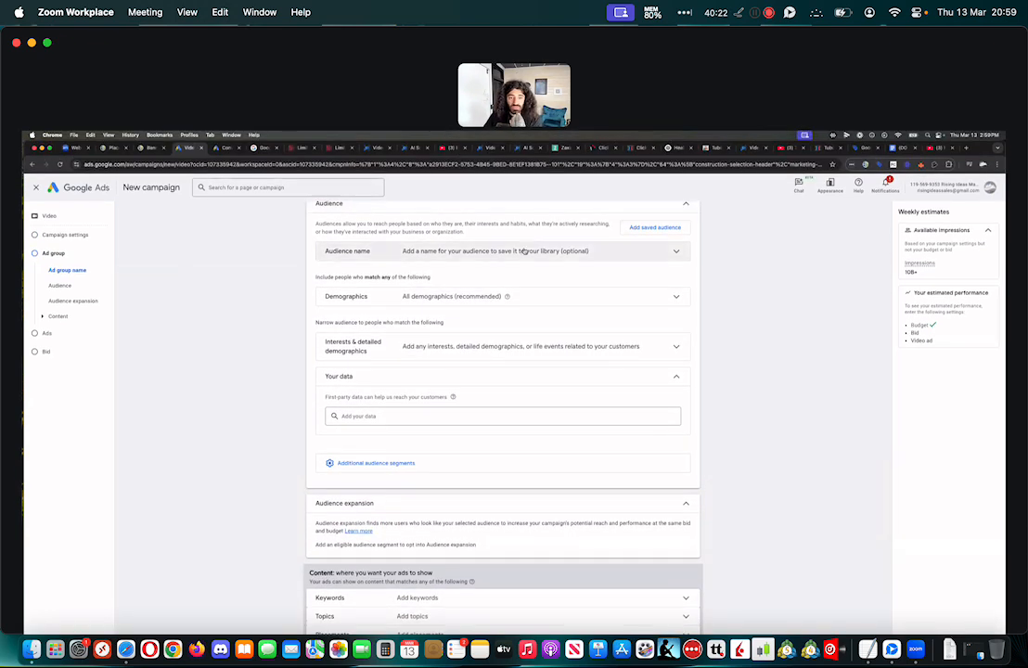
scroll(255, 381, down, 6)
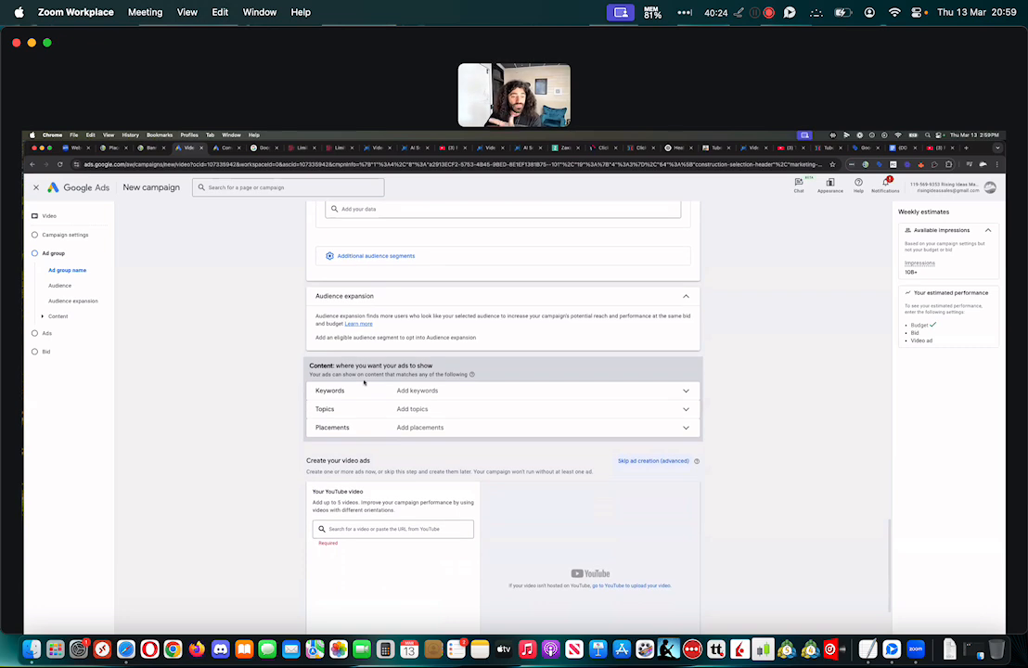
click(428, 427)
click(370, 470)
key(super+v)
scroll(355, 557, down, 2)
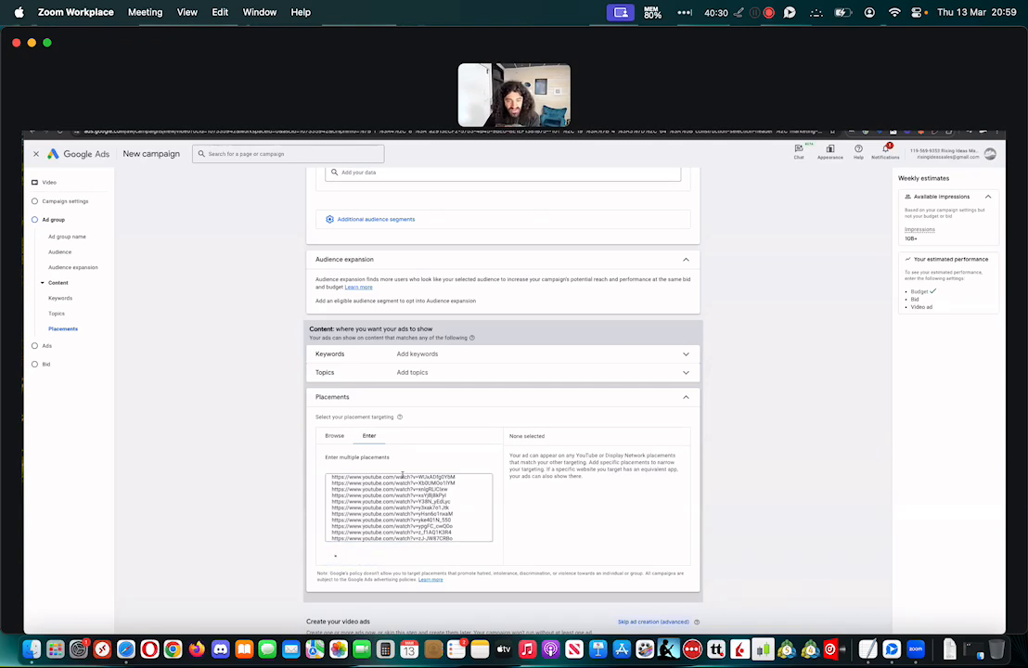
Set the ad group's Target CPV bid to the suggested $0.02
scroll(724, 428, down, 8)
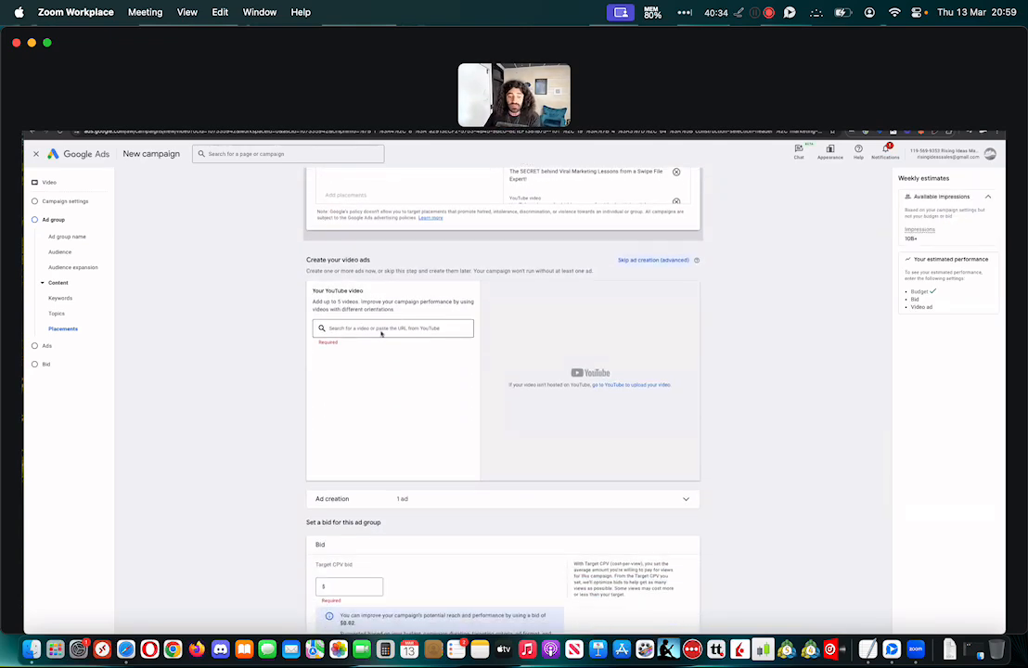
scroll(381, 333, down, 3)
click(360, 486)
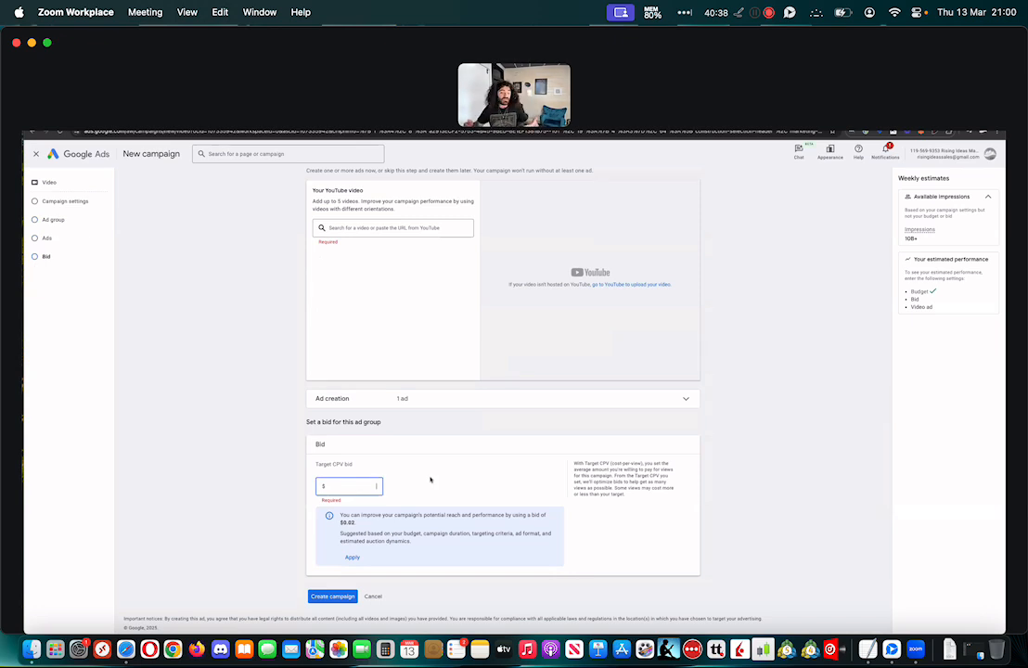
click(353, 557)
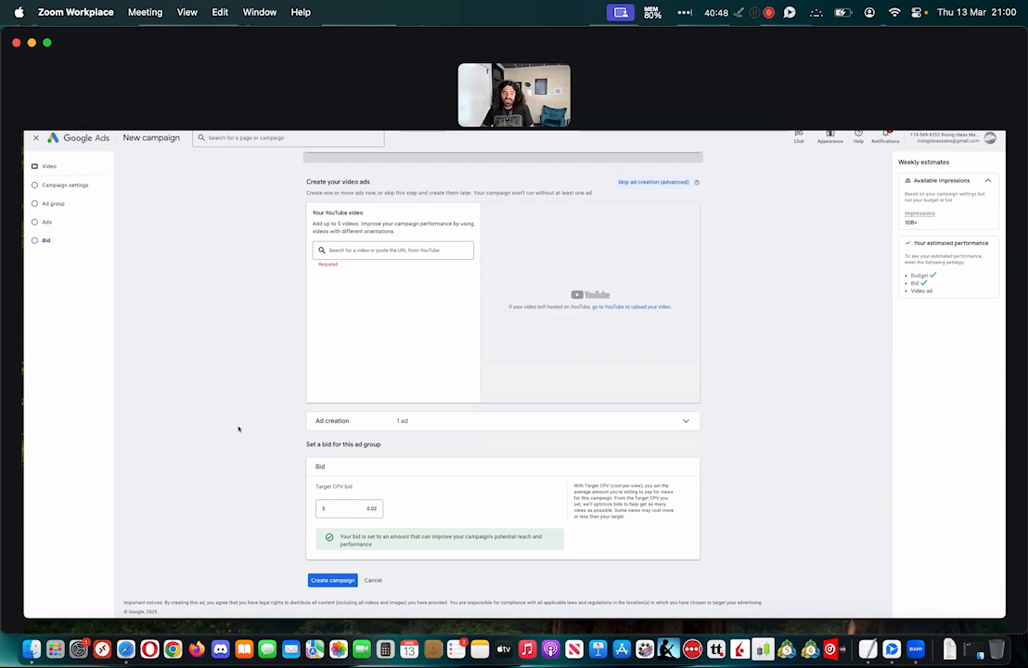
scroll(201, 397, up, 2)
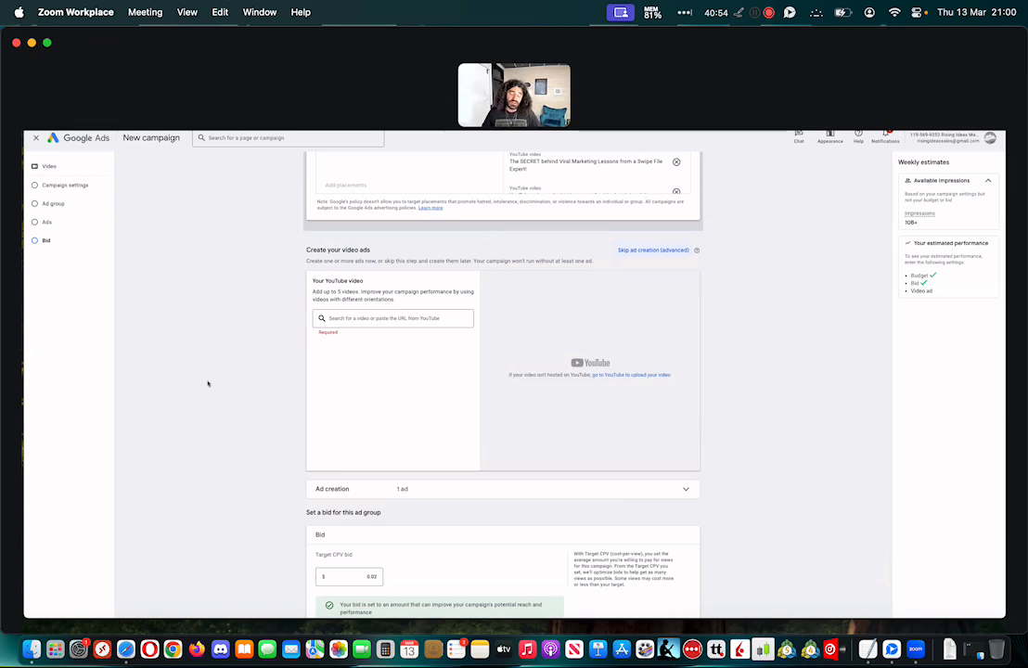
scroll(208, 383, up, 10)
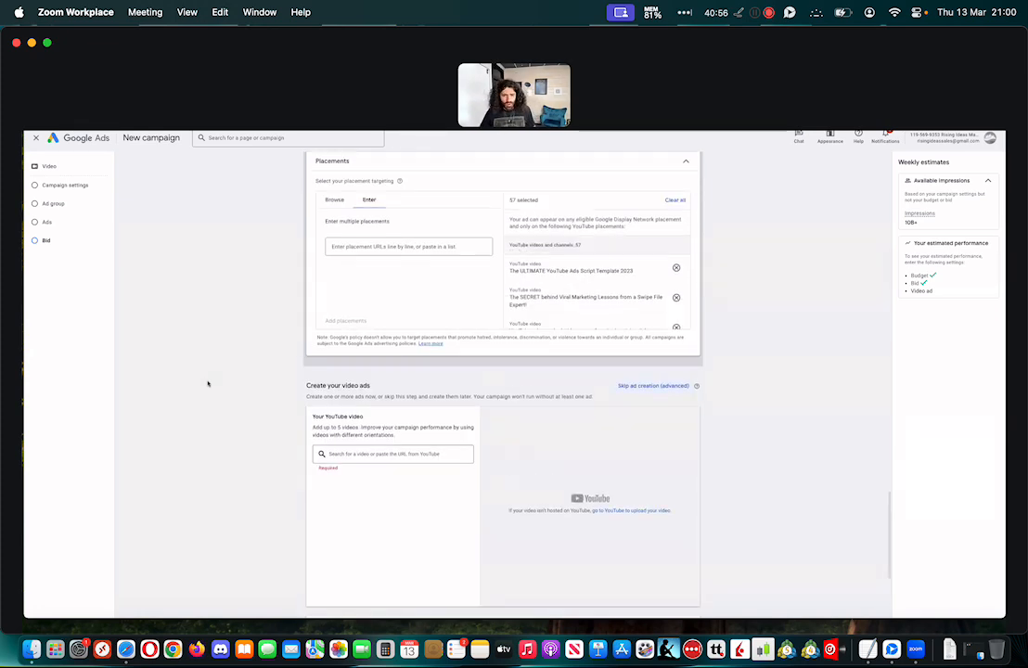
scroll(208, 383, up, 10)
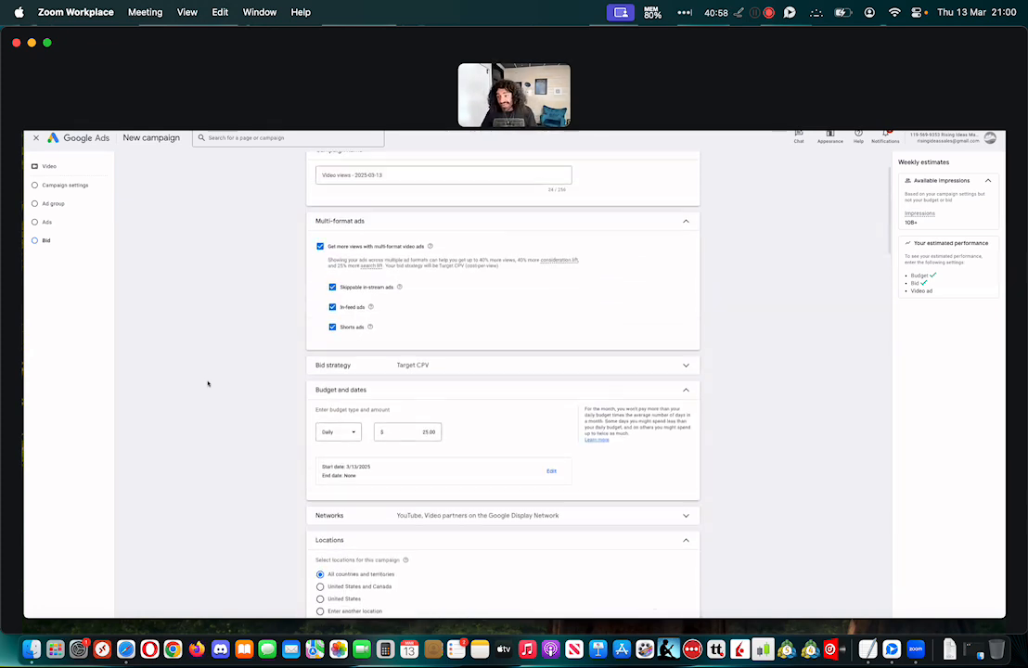
Dismiss the electronic signature suggestion on Demand Gen SOP.pdf in Google Drive and copy the file's sharing link
mouse_move(596, 614)
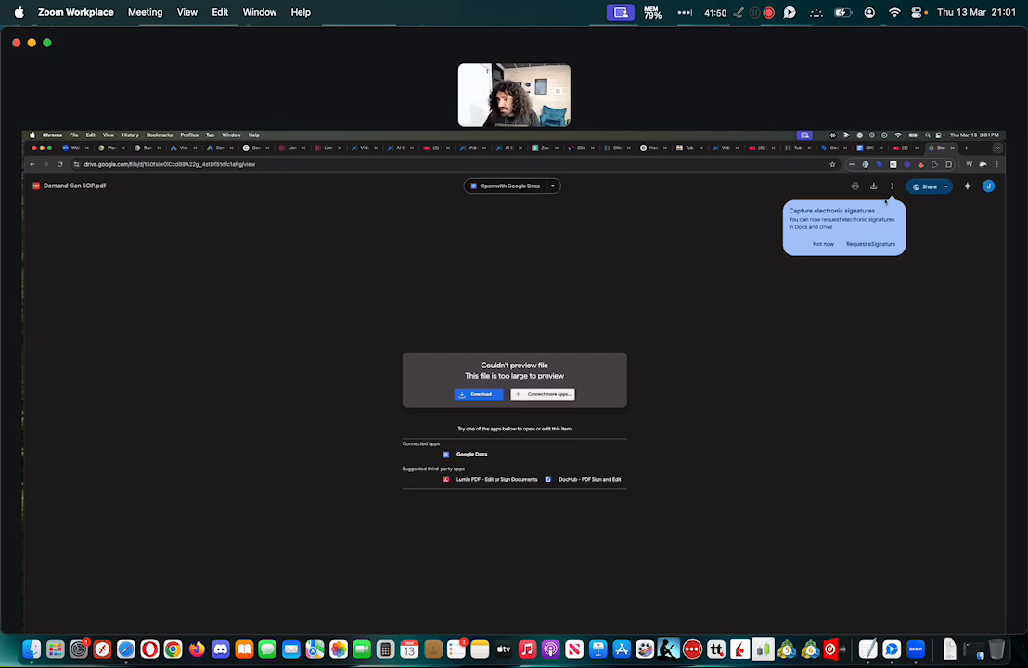
click(825, 246)
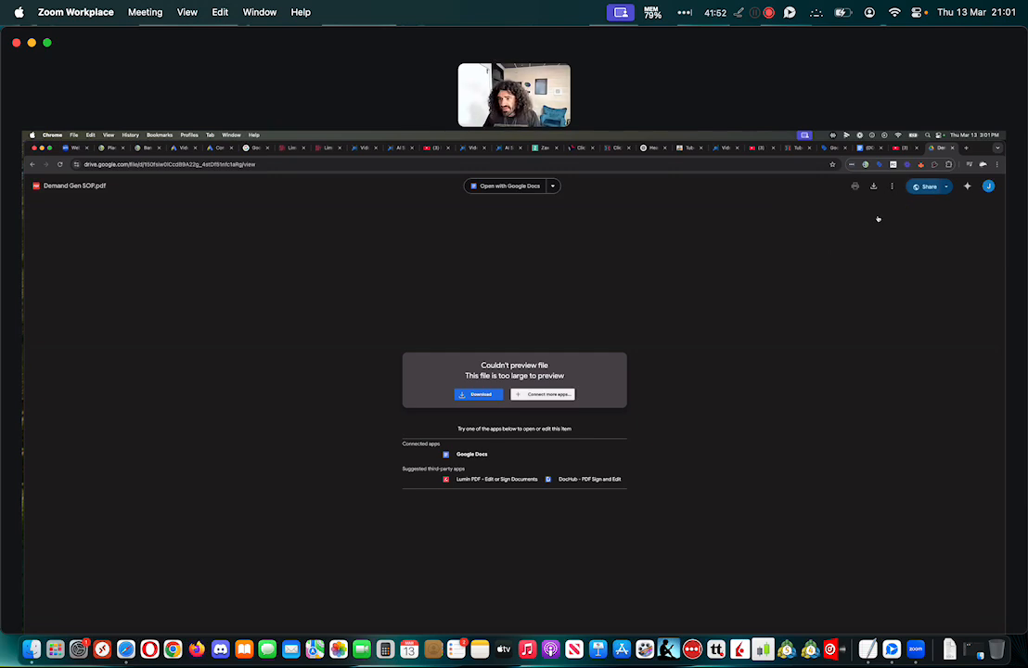
click(927, 187)
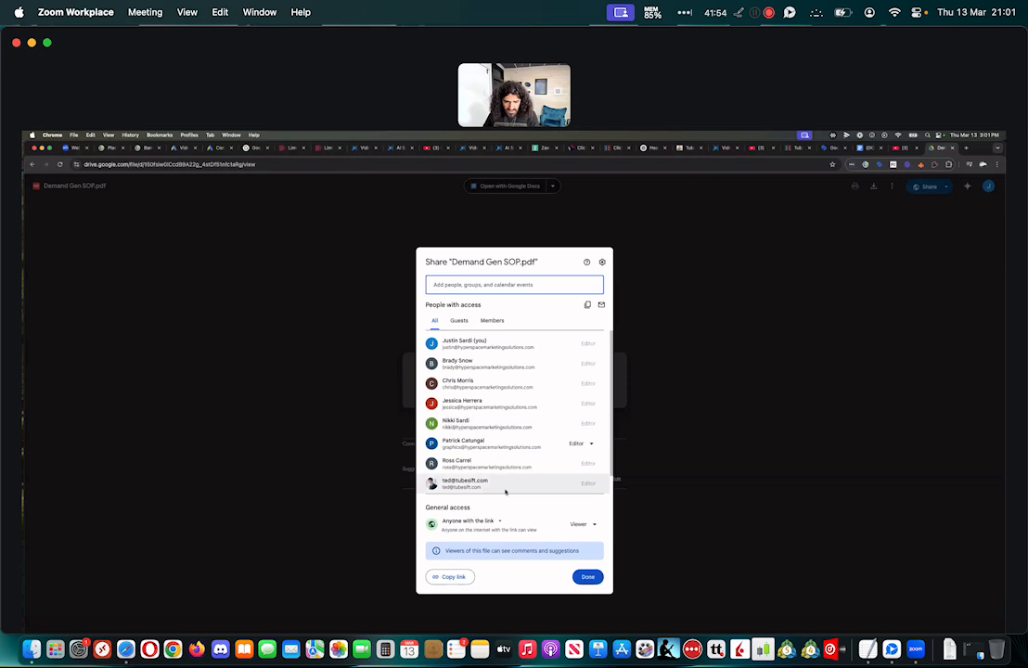
click(455, 545)
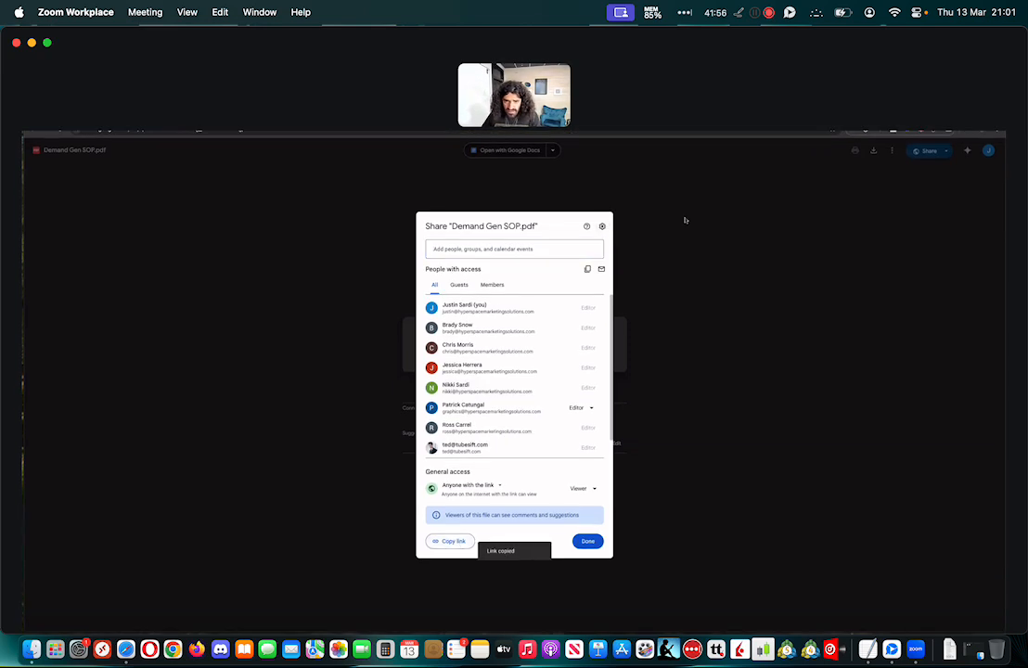
click(686, 220)
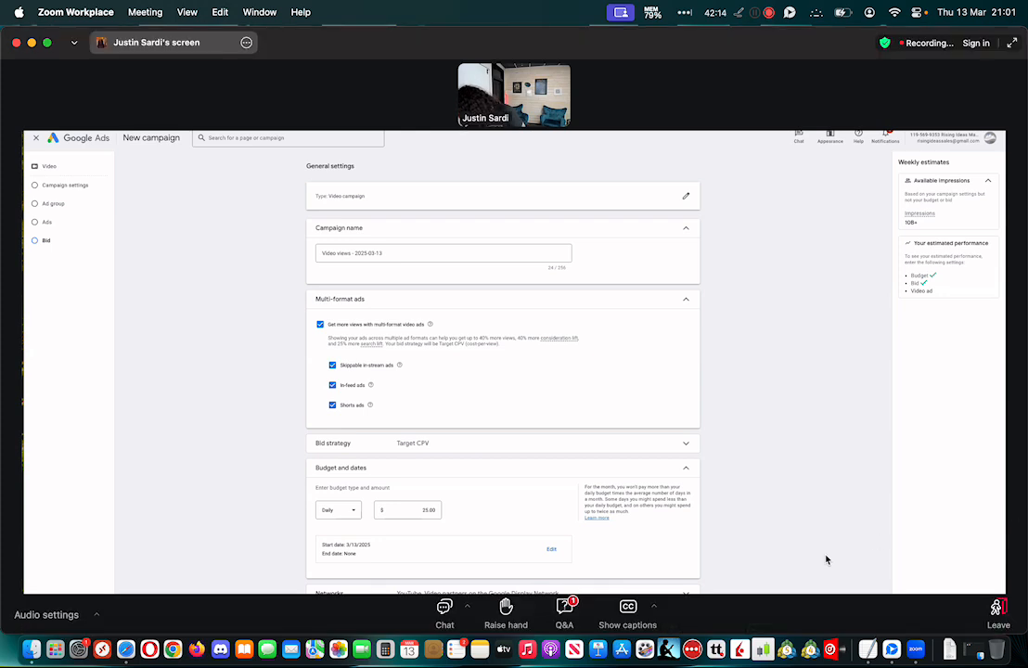
Open the webinar chat, capture a screenshot of the Google Drive link, select its text with text recognition, and close the preview
click(441, 612)
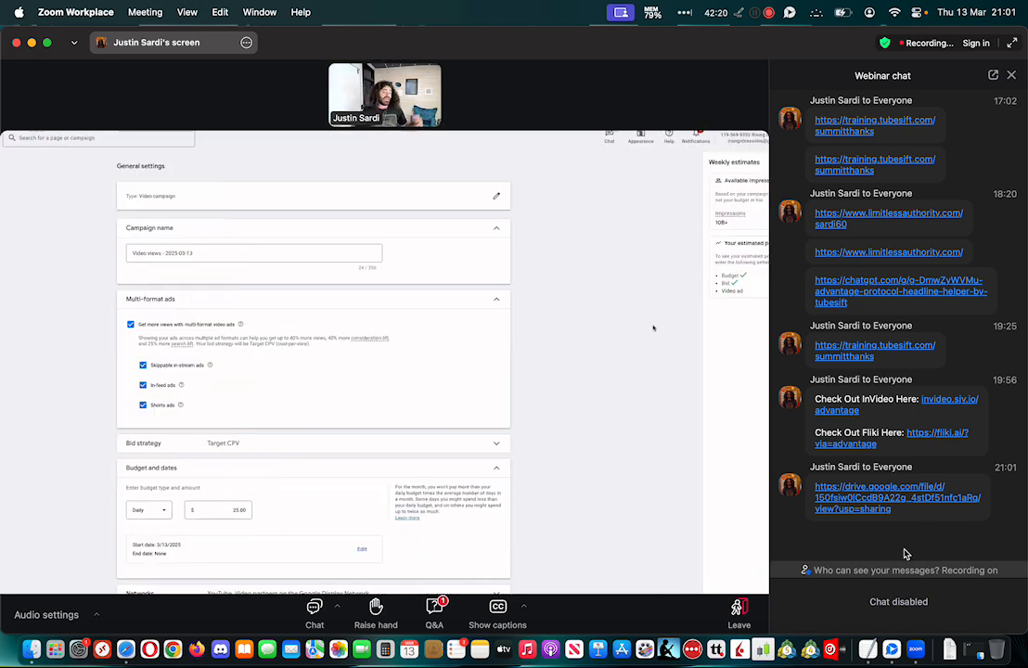
key(super+shift+4)
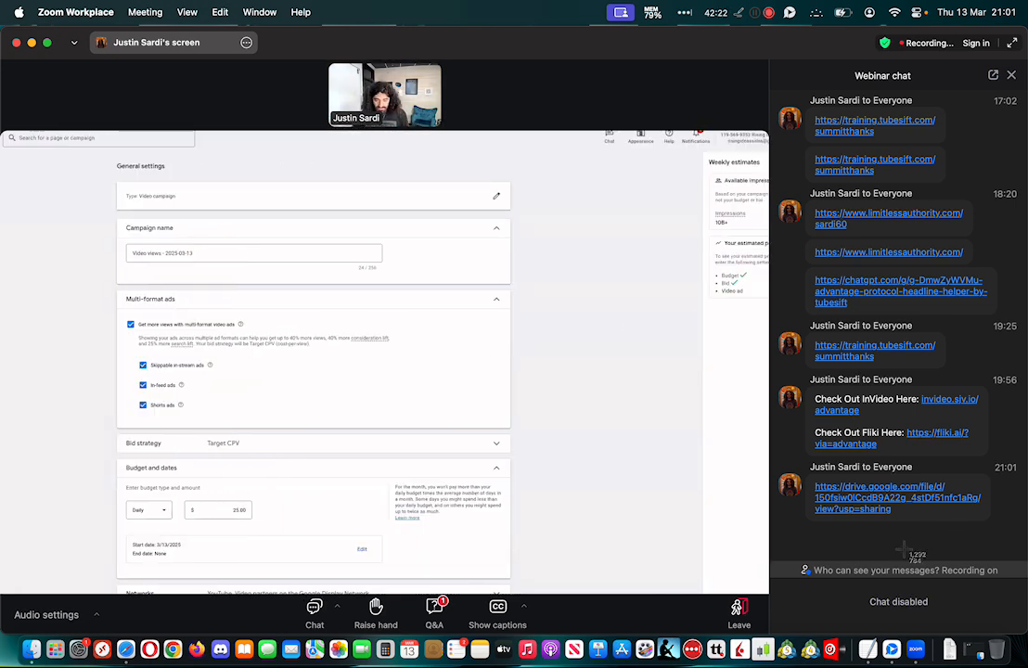
drag(796, 526, 1002, 475)
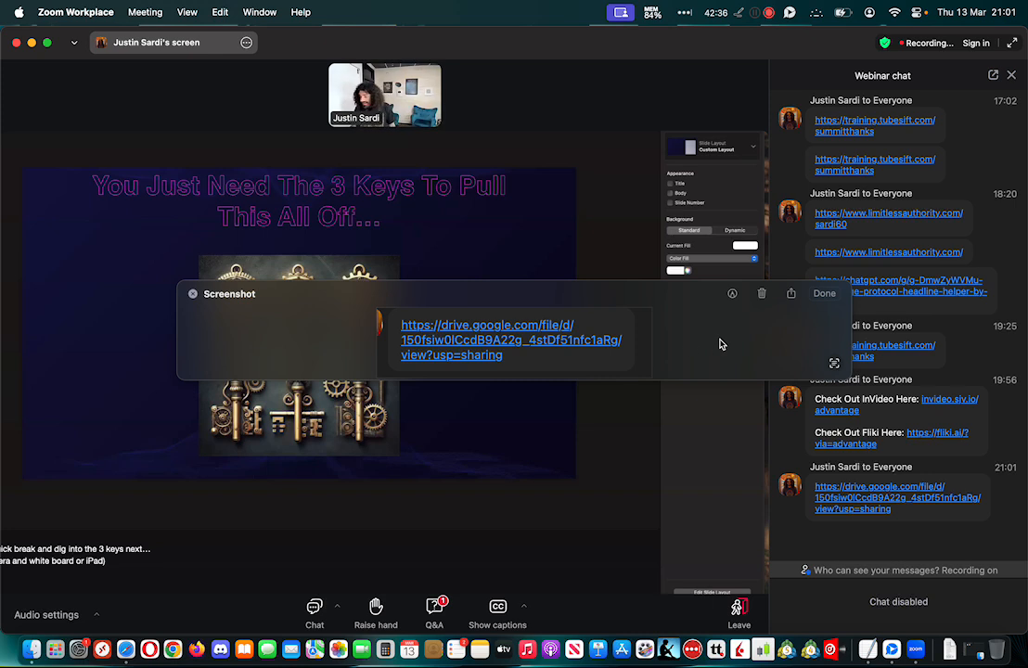
click(834, 365)
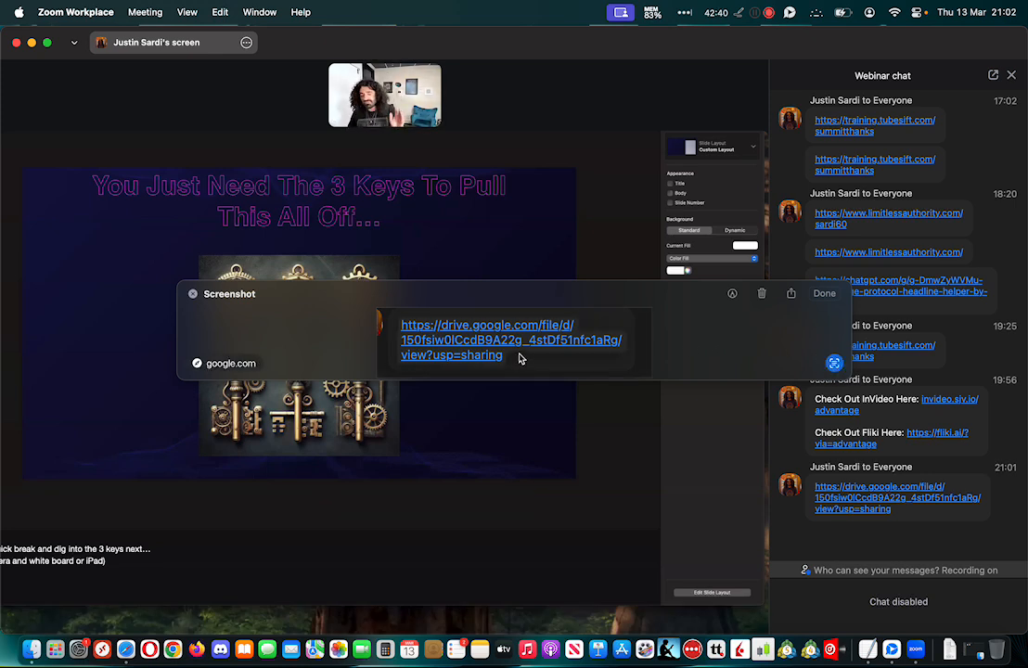
click(194, 295)
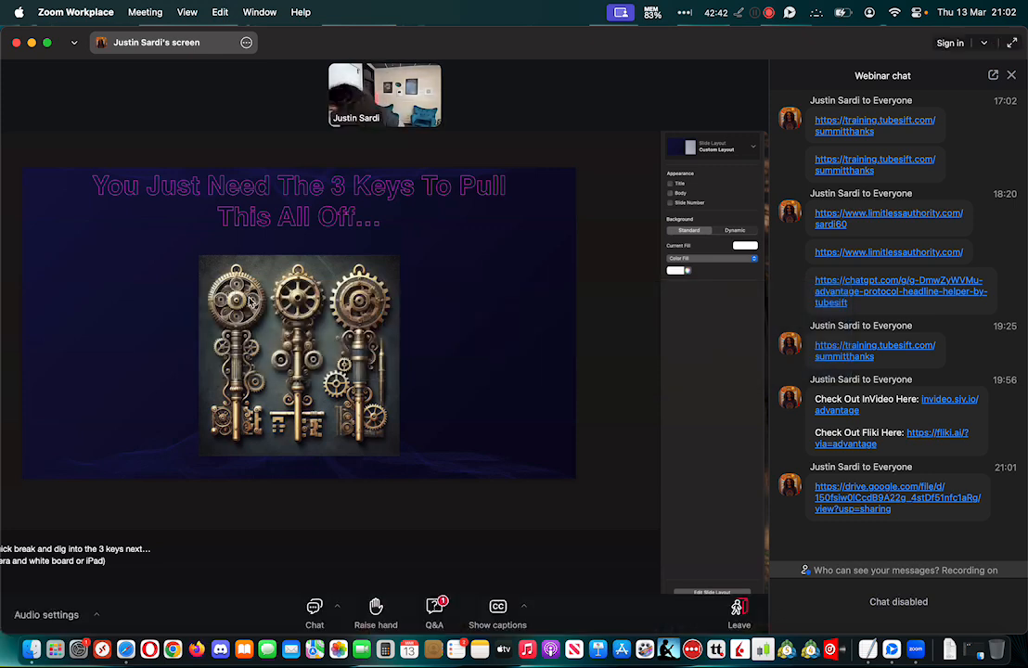
Switch to the YouTube Ads Webinar document in Google Docs and paste the Drive link screenshot above the "GPT for Headlines for Landing Page" heading
key(ctrl+Right)
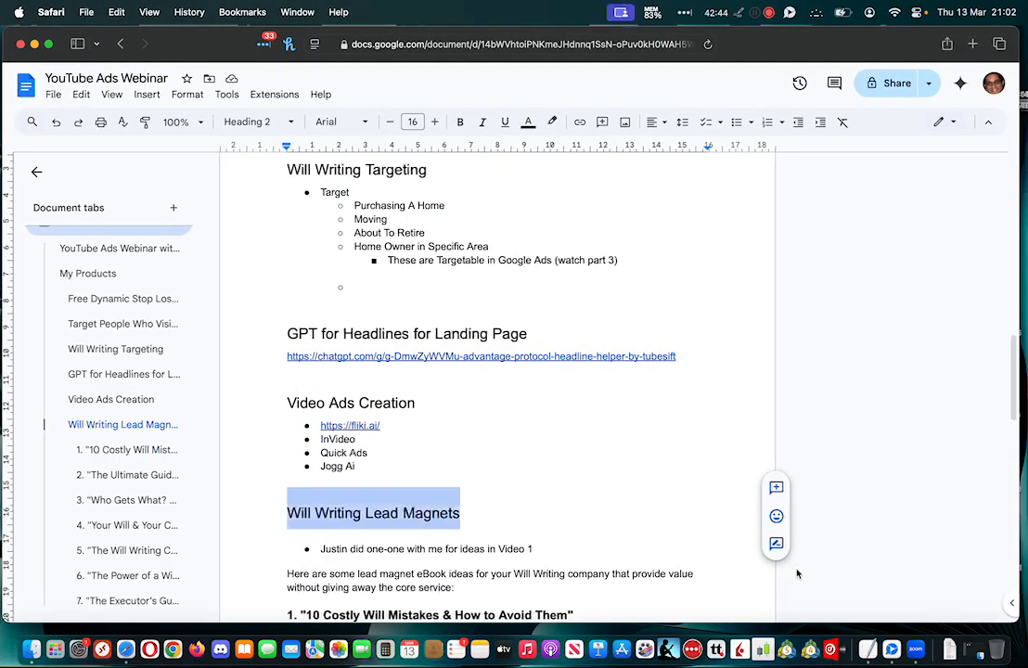
scroll(647, 525, down, 2)
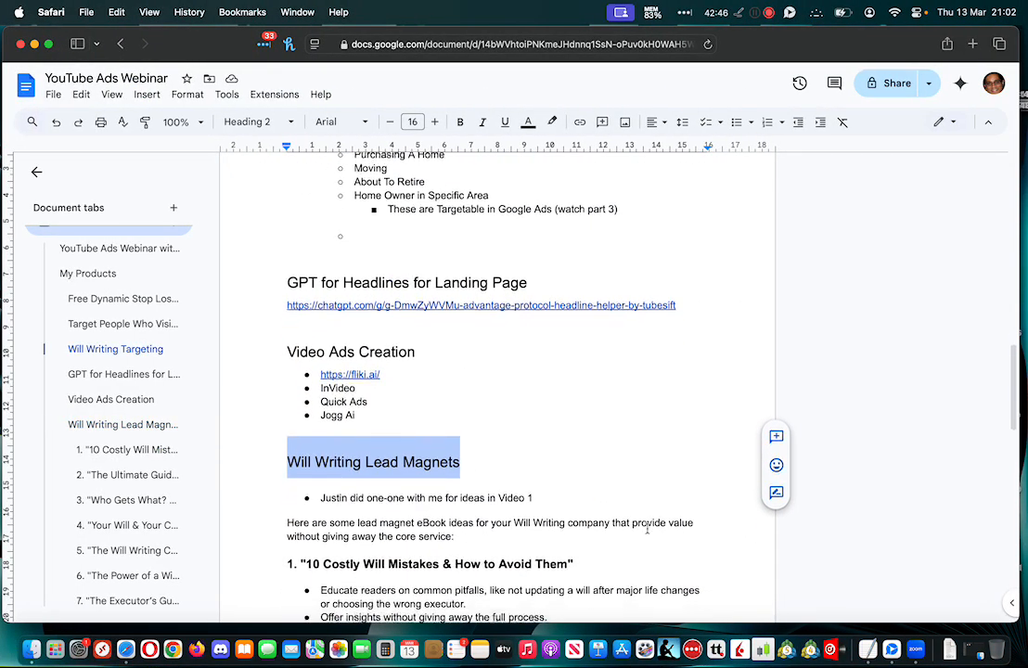
click(291, 268)
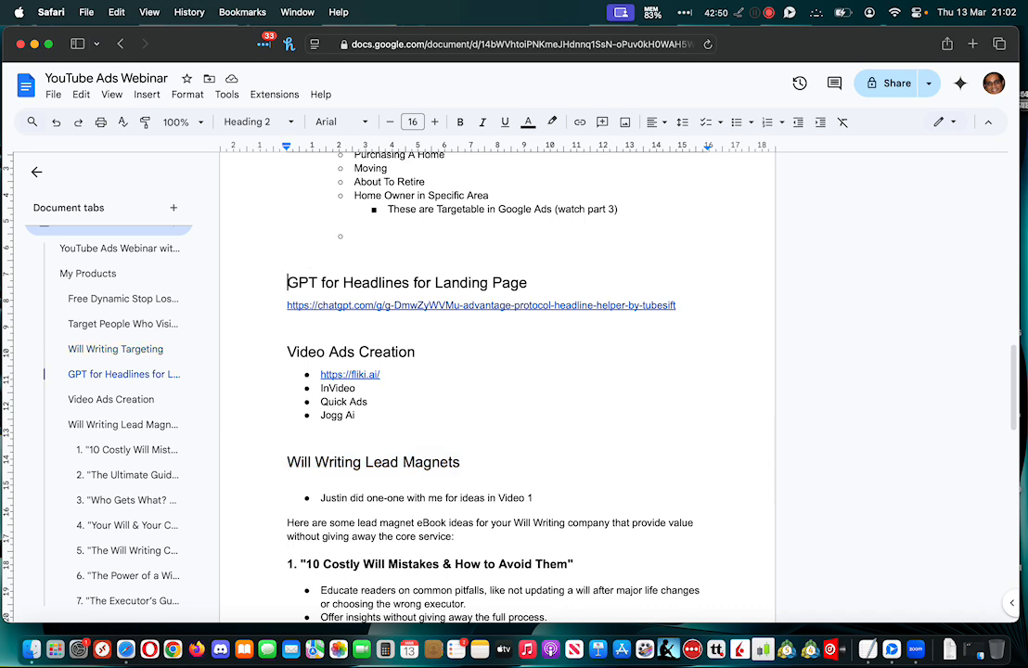
key(Return)
key(super+v)
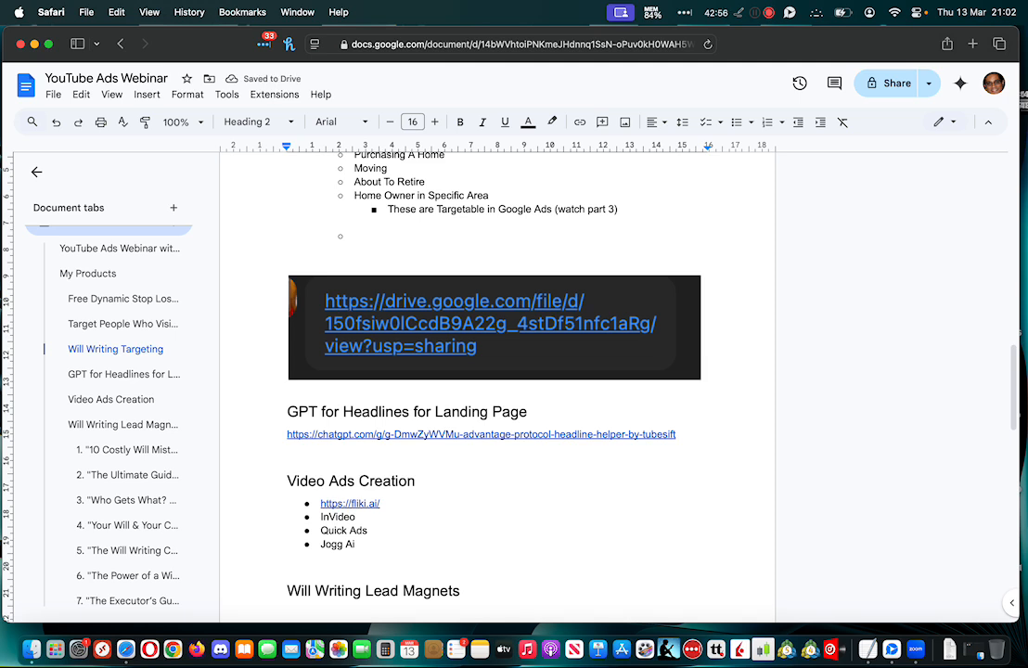
Open the Google Drive link from the Zoom webinar chat and download Demand Gen SOP.pdf despite the missing virus scan
key(ctrl+Left)
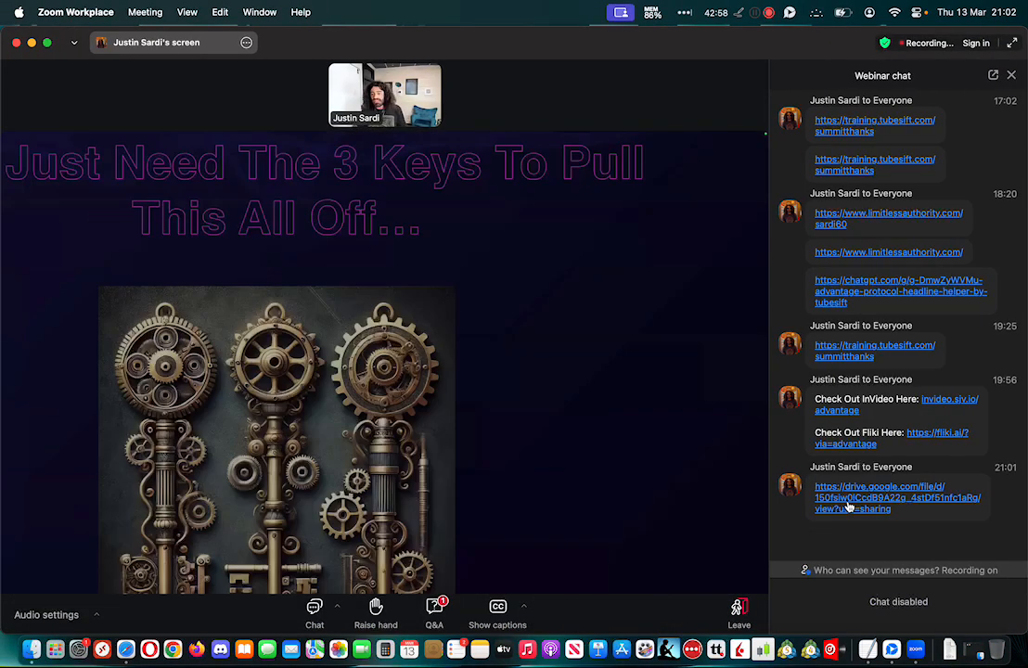
click(848, 504)
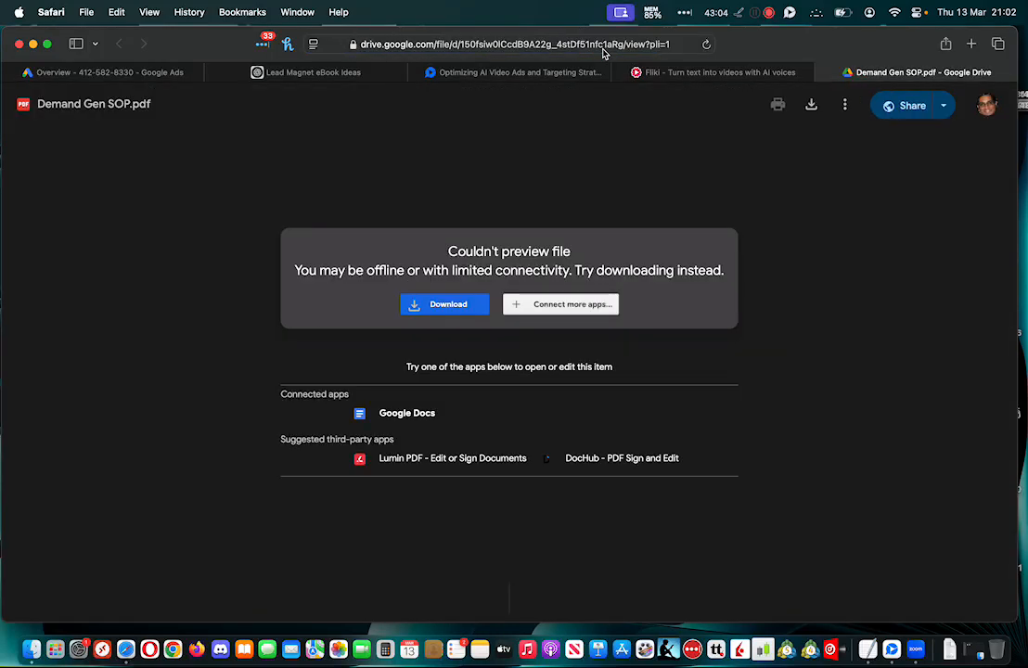
click(442, 312)
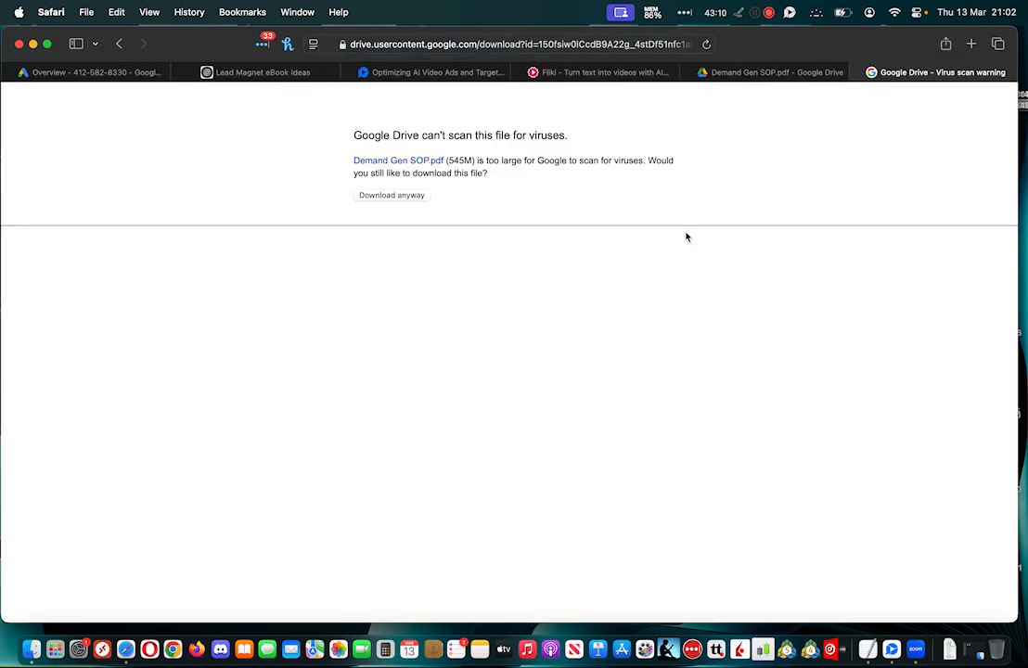
click(407, 198)
Return to the Zoom webinar, close its chat, and capture a full-screen screenshot of the slide listing Parts 01 to 03
key(ctrl+Right)
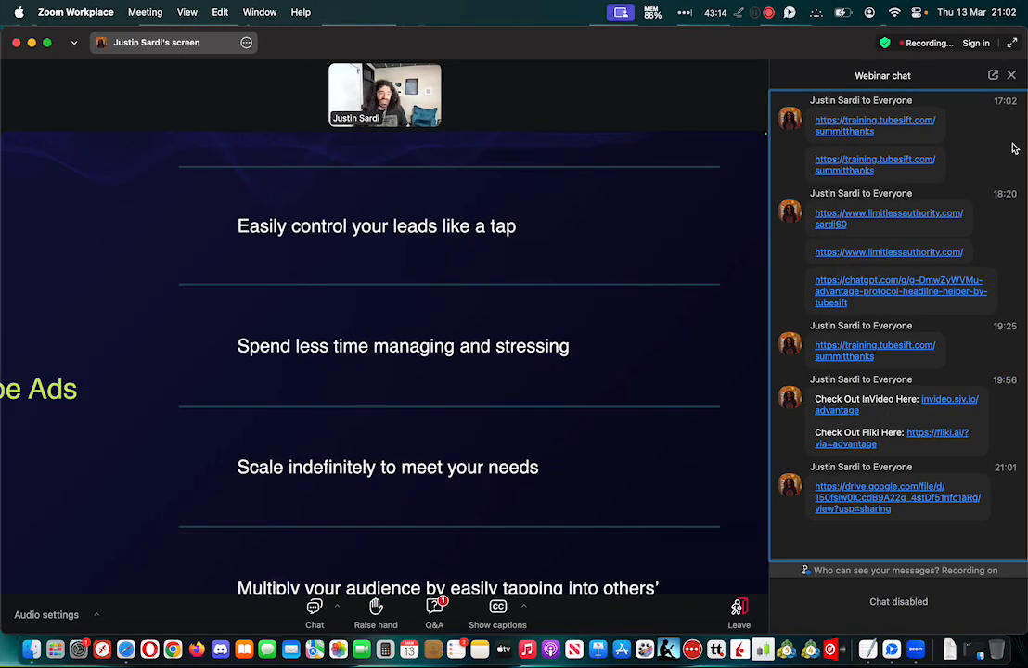
click(1013, 76)
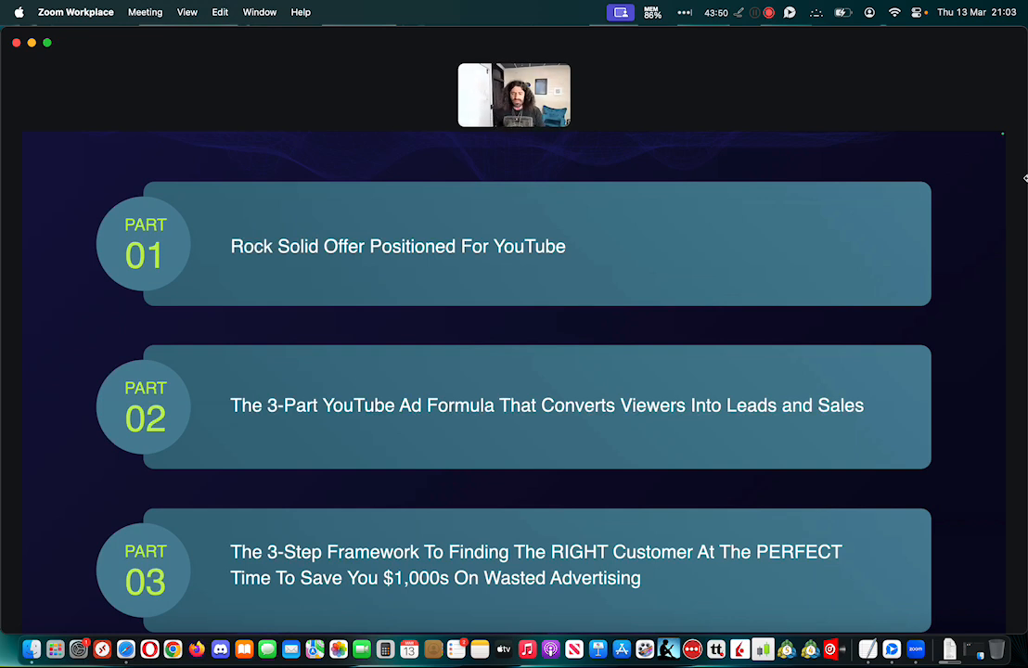
key(super+shift+3)
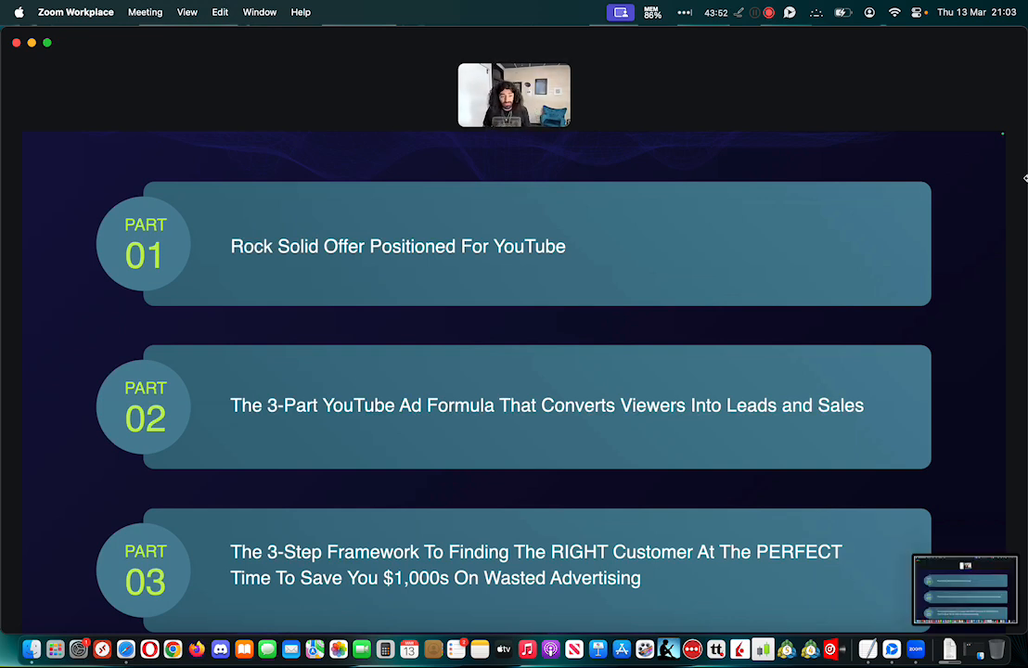